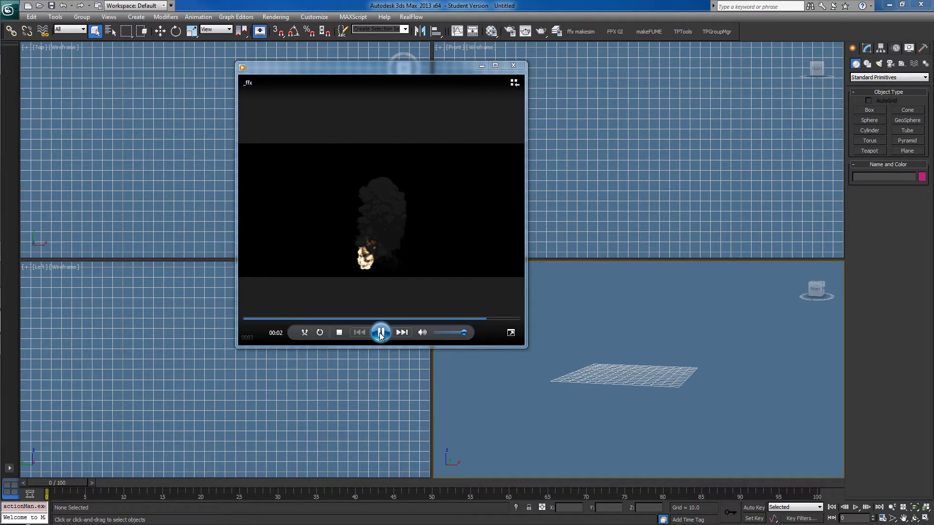
# Review the rendered fire and smoke reference video in the media player, and close the player when finished.
pyautogui.click(381, 333)
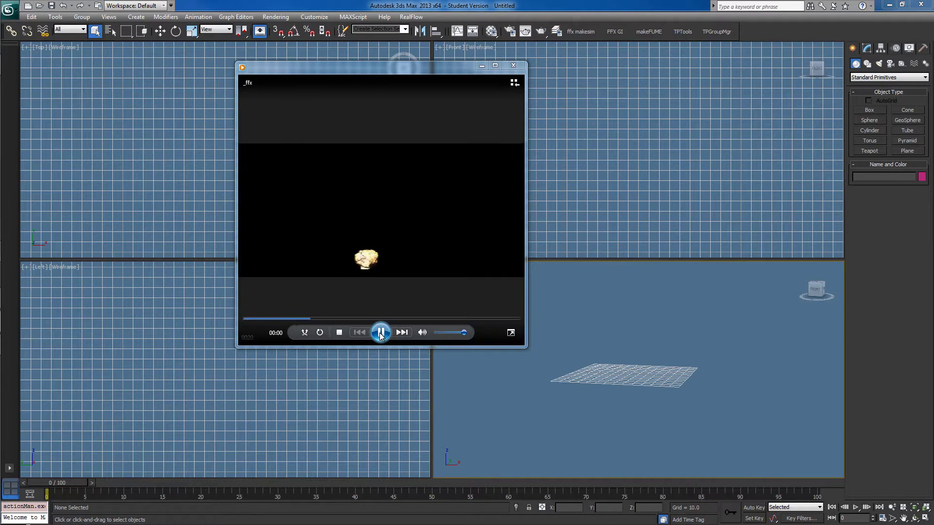
pyautogui.click(579, 362)
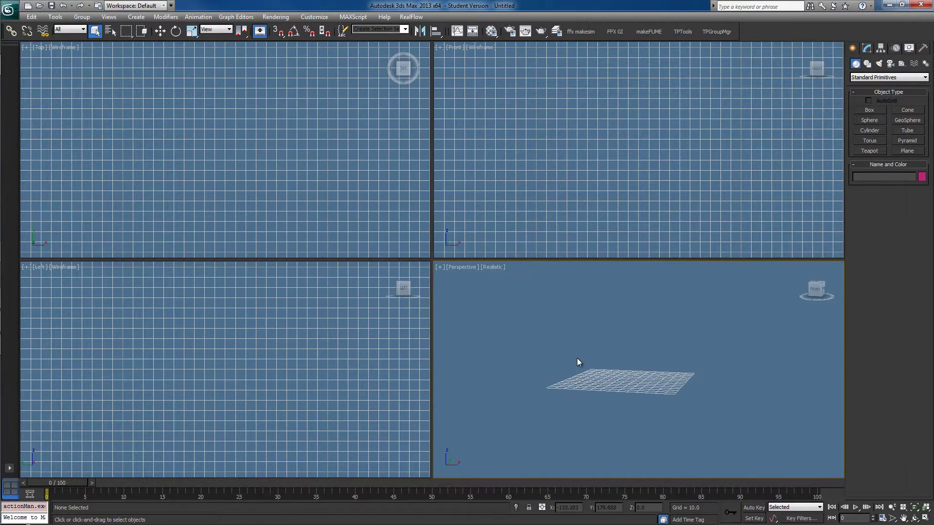
pyautogui.moveTo(0, 294)
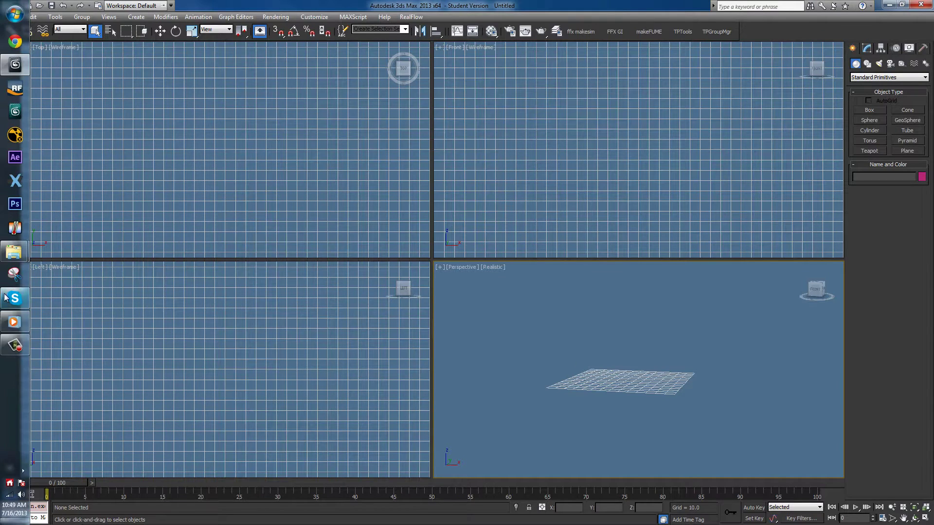
pyautogui.moveTo(14, 321)
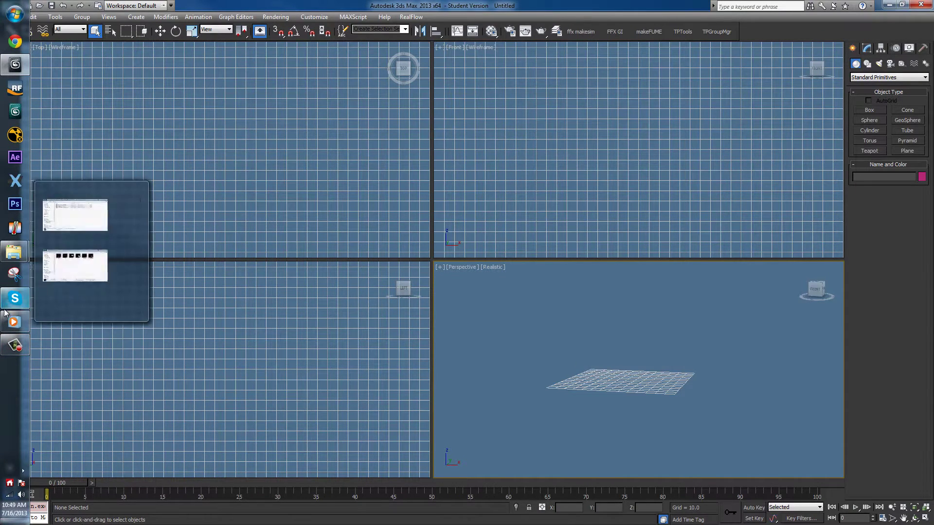
pyautogui.click(76, 262)
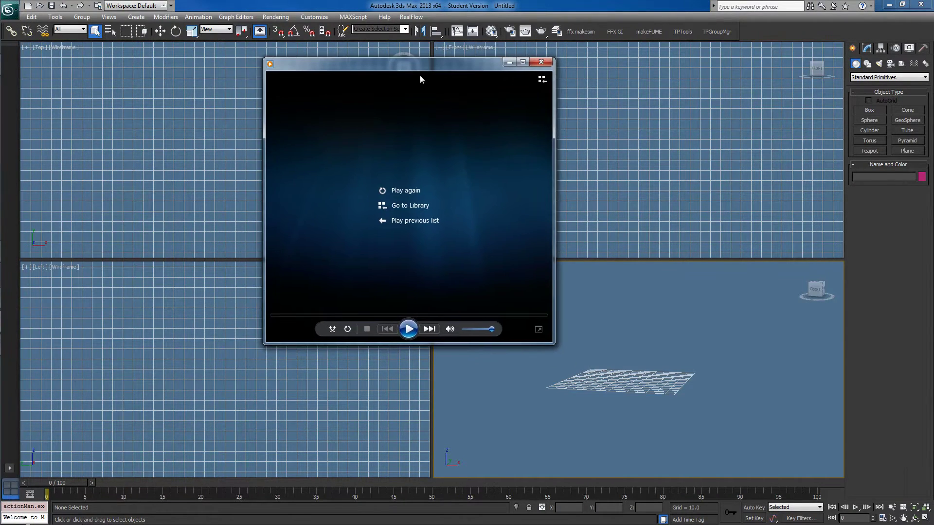
pyautogui.click(408, 331)
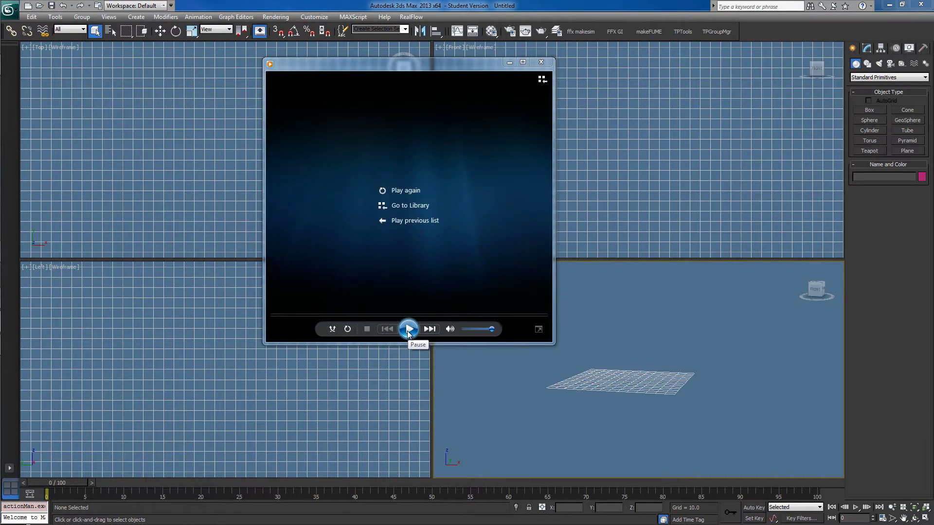
pyautogui.click(541, 62)
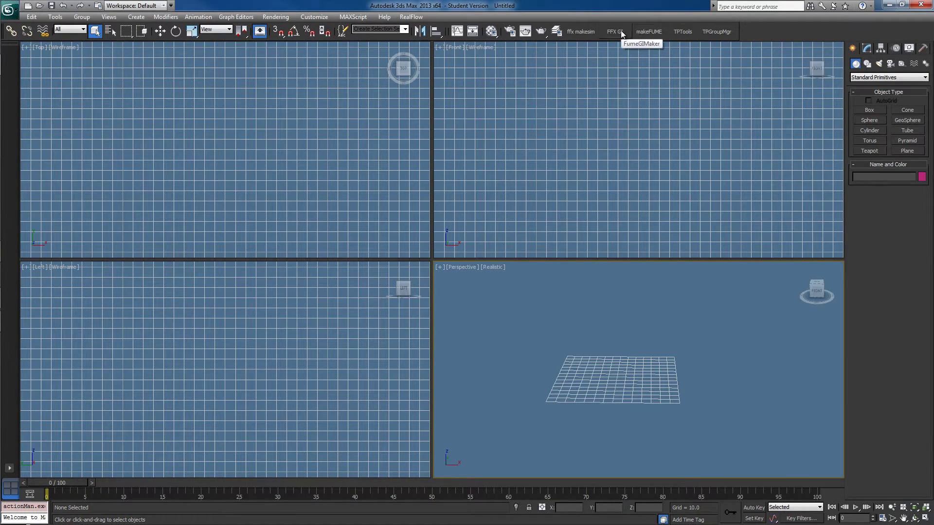
# Create a FumeFX container with the makeFUME script and display its simulation parameters.
pyautogui.click(650, 32)
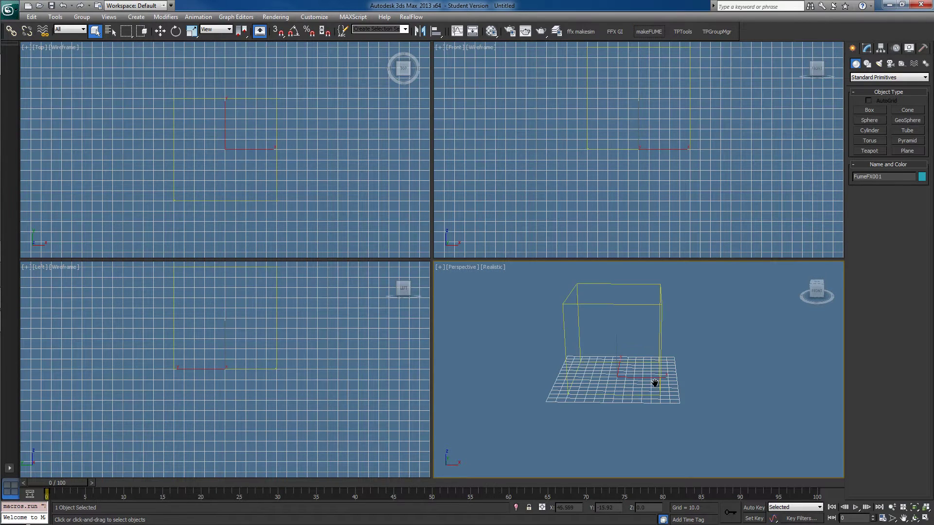
pyautogui.keyDown('alt'); pyautogui.moveTo(654, 383); pyautogui.dragTo(644, 400, button='middle'); pyautogui.keyUp('alt')
pyautogui.scroll(-3, 656, 401)
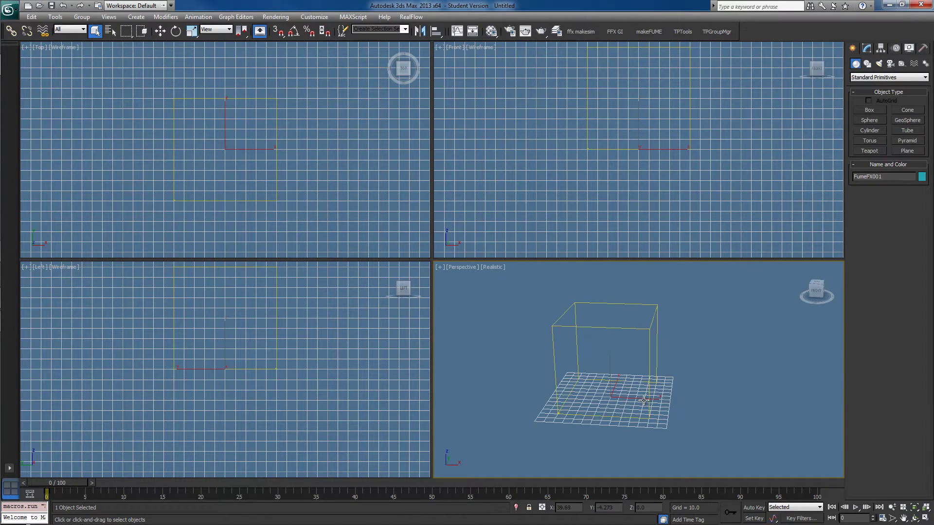
pyautogui.click(866, 49)
pyautogui.keyDown('alt'); pyautogui.moveTo(676, 330); pyautogui.dragTo(701, 352, button='middle'); pyautogui.keyUp('alt')
pyautogui.scroll(3, 701, 352)
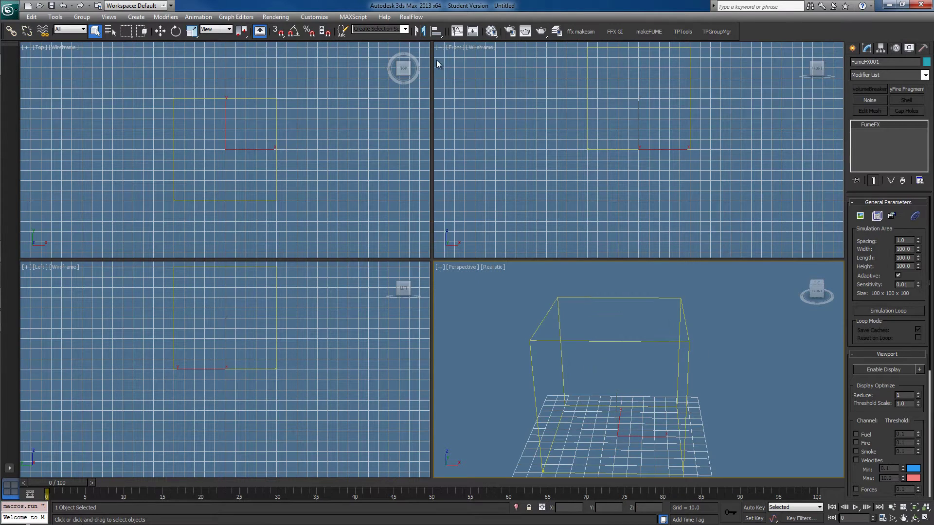
# Set the system unit scale to 1 unit = 1.0 centimeters.
pyautogui.click(314, 20)
pyautogui.click(342, 143)
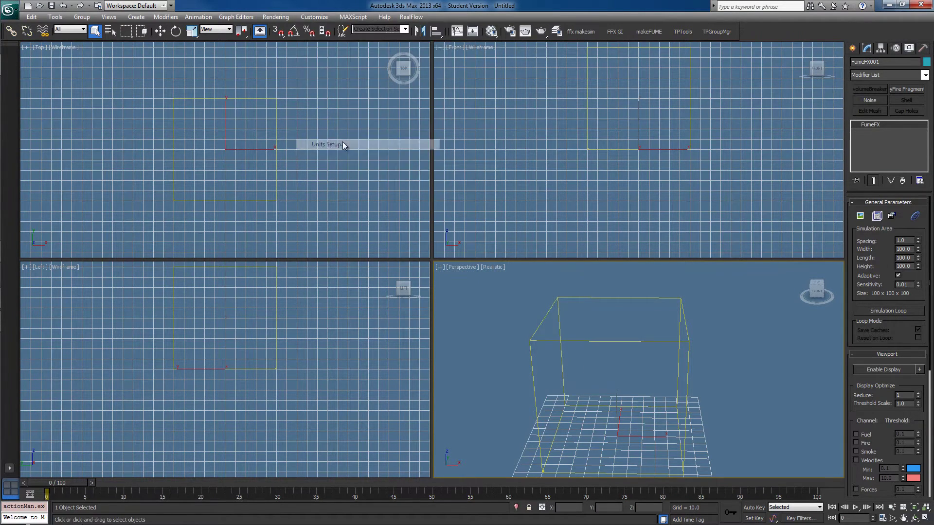
pyautogui.moveTo(434, 162); pyautogui.dragTo(408, 127)
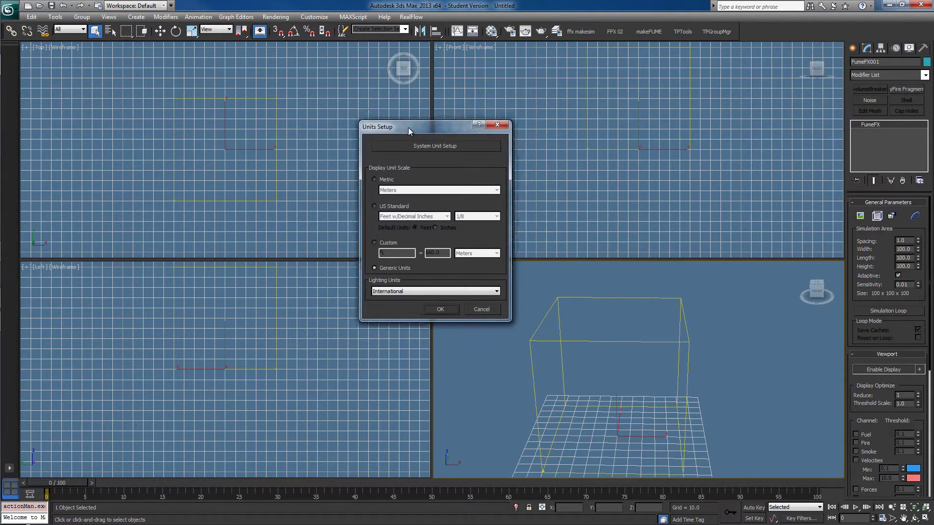
pyautogui.click(436, 146)
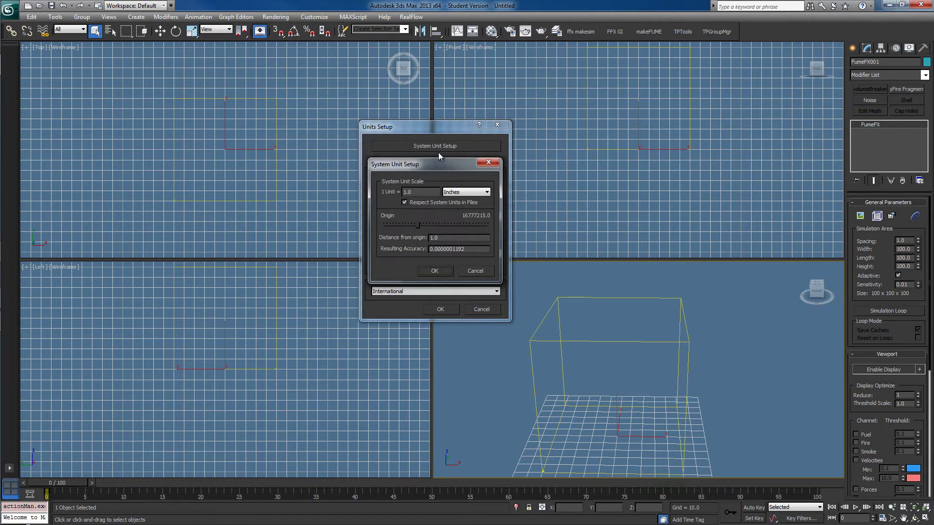
pyautogui.click(474, 193)
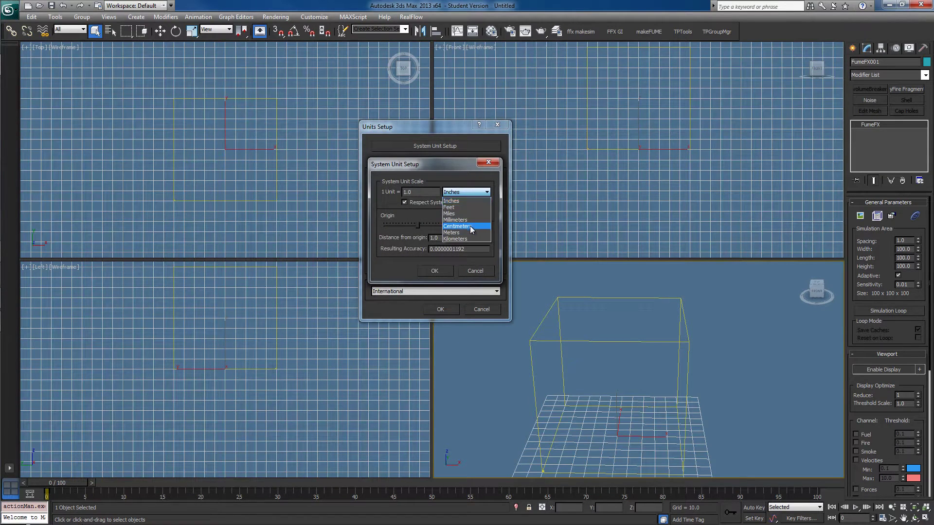
pyautogui.click(469, 226)
pyautogui.moveTo(445, 168); pyautogui.dragTo(458, 146)
pyautogui.click(436, 249)
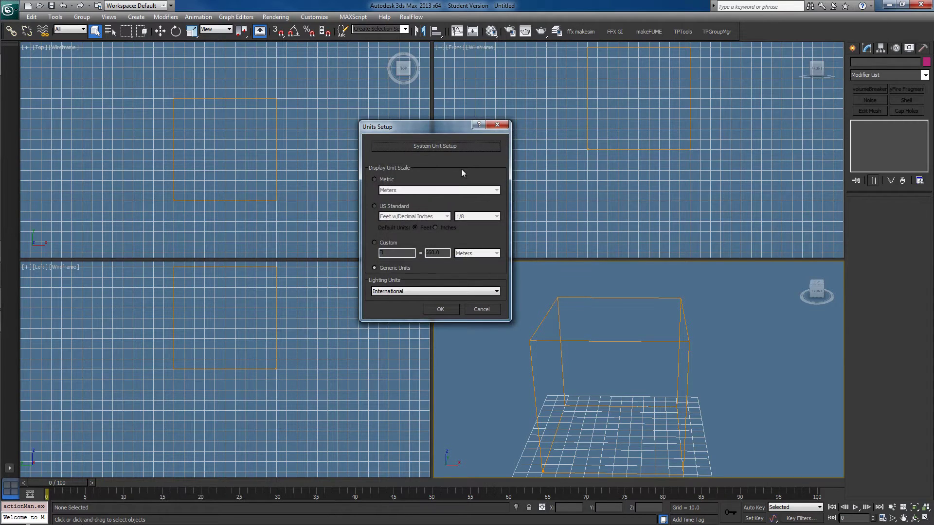
# Examine the system unit scale and the display unit options in the units setup.
pyautogui.click(462, 146)
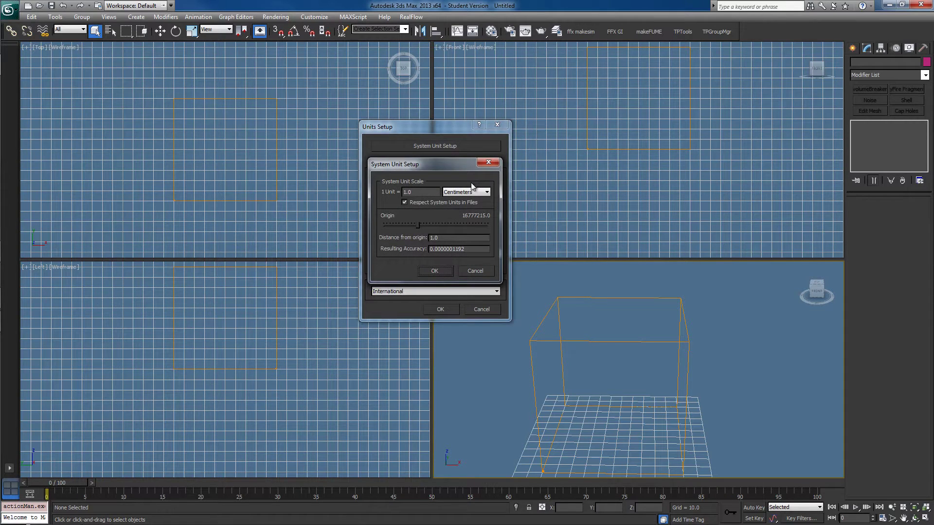
pyautogui.click(488, 162)
pyautogui.moveTo(431, 127); pyautogui.dragTo(355, 109)
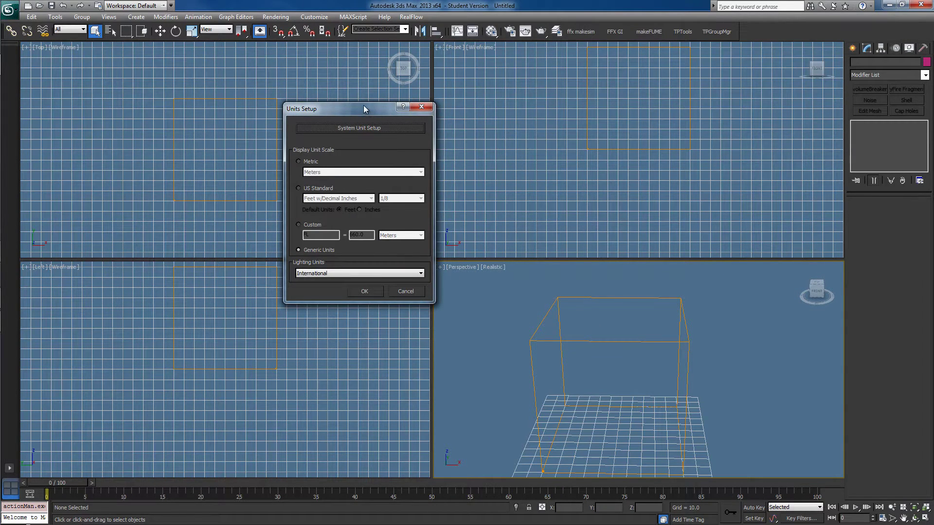
pyautogui.moveTo(364, 106); pyautogui.dragTo(390, 108)
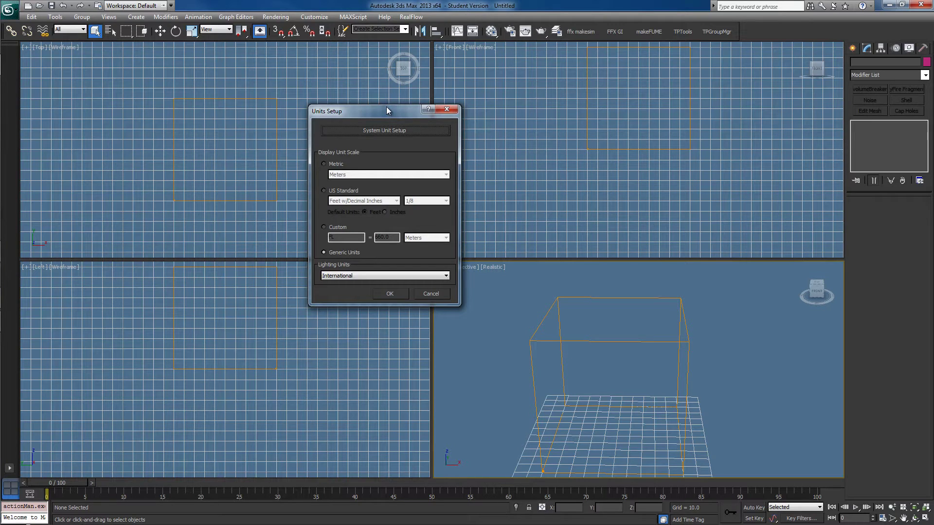
pyautogui.moveTo(384, 110); pyautogui.dragTo(357, 148)
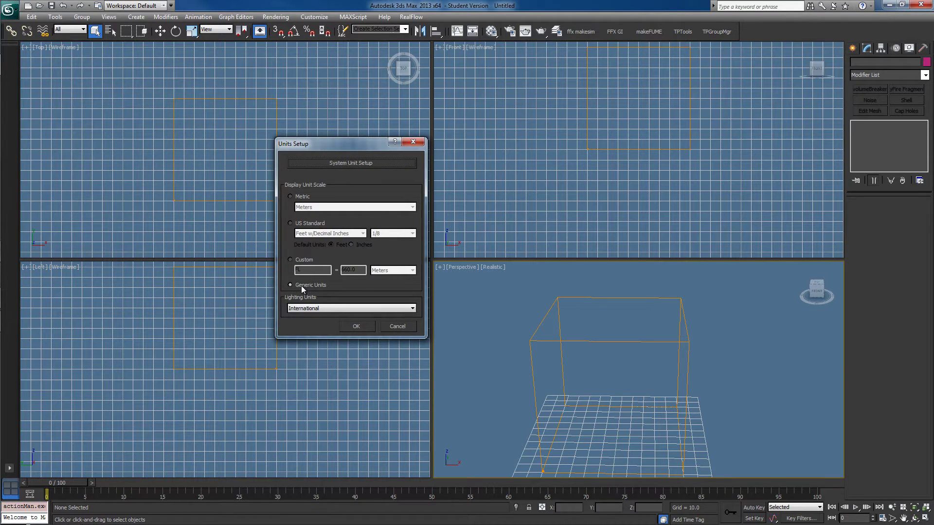
pyautogui.click(347, 163)
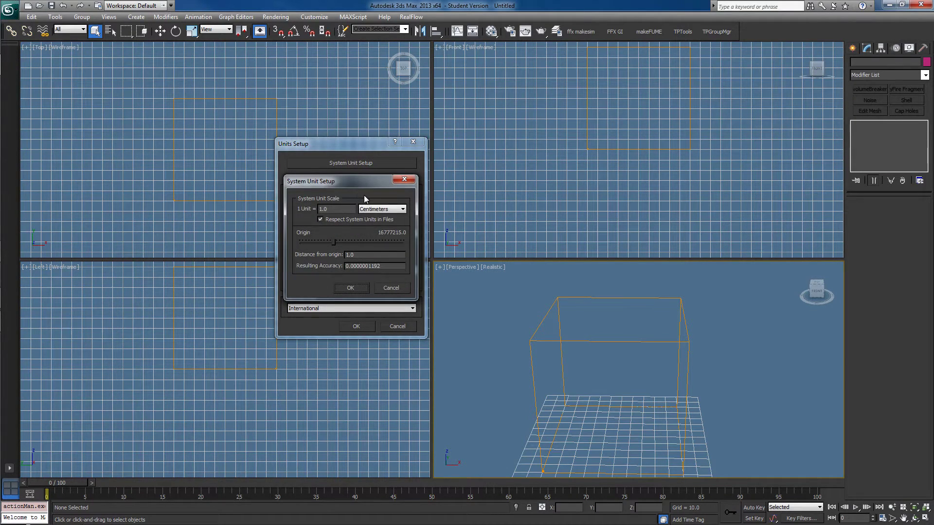
pyautogui.click(374, 209)
pyautogui.click(375, 200)
pyautogui.click(396, 182)
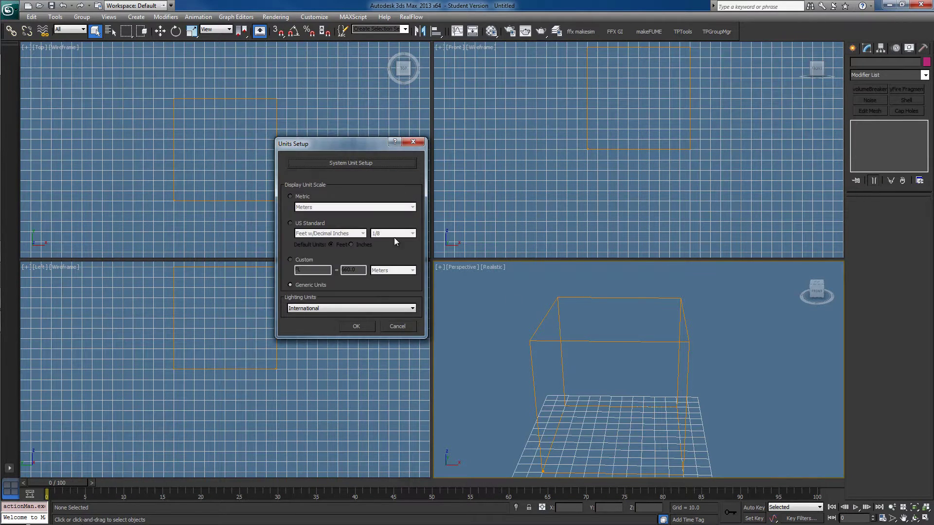
# Set the display unit scale to metric meters and accept the units setup.
pyautogui.click(291, 196)
pyautogui.moveTo(317, 140); pyautogui.dragTo(320, 123)
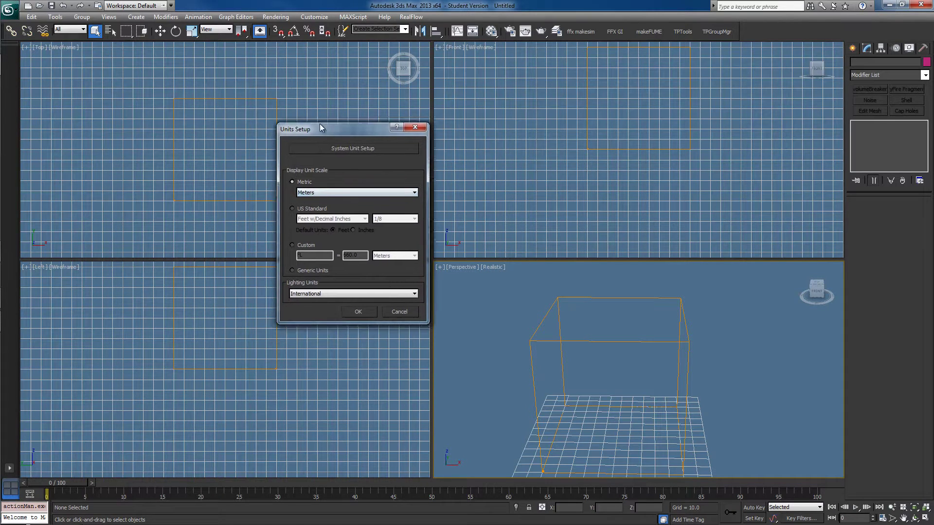
pyautogui.click(370, 308)
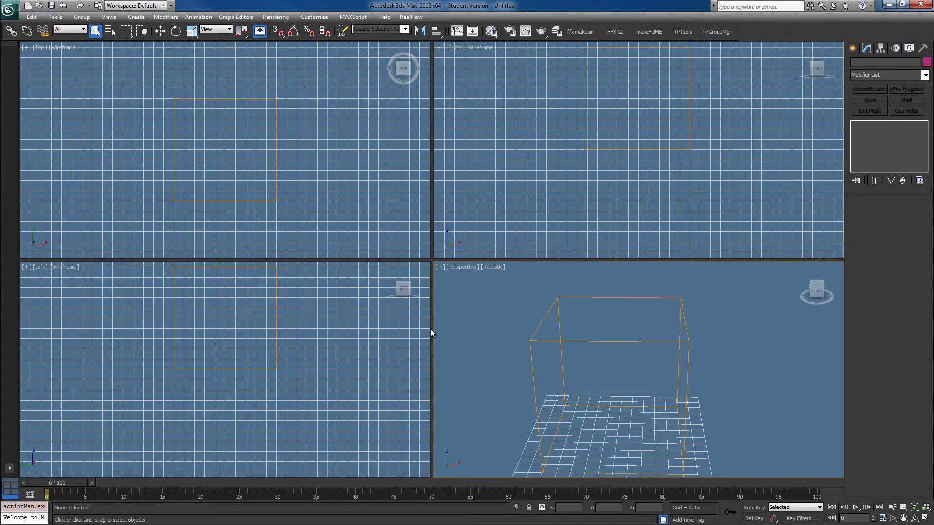
# Change the viewport layout to a single viewport and show the scene in Perspective.
pyautogui.moveTo(431, 329); pyautogui.dragTo(30, 329)
pyautogui.moveTo(305, 259); pyautogui.dragTo(331, 56)
pyautogui.click(10, 468)
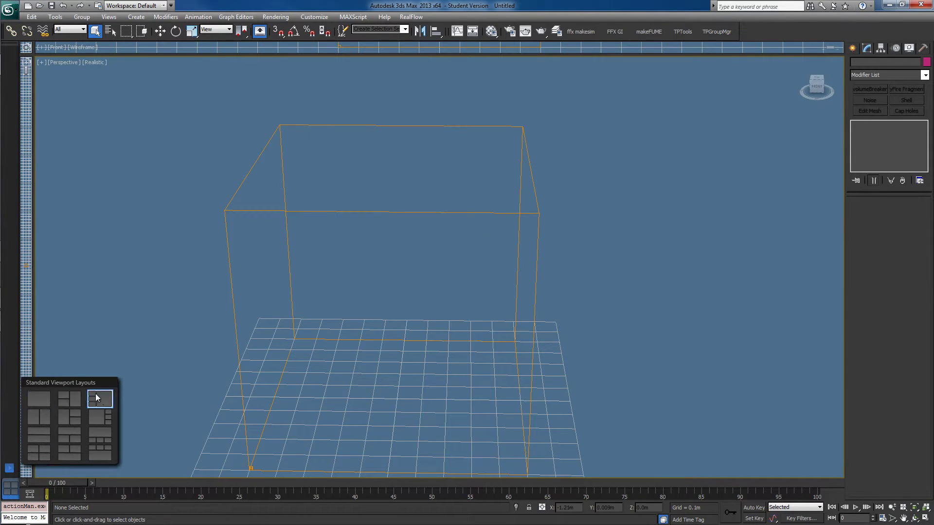
pyautogui.click(38, 400)
pyautogui.scroll(-5, 244, 113)
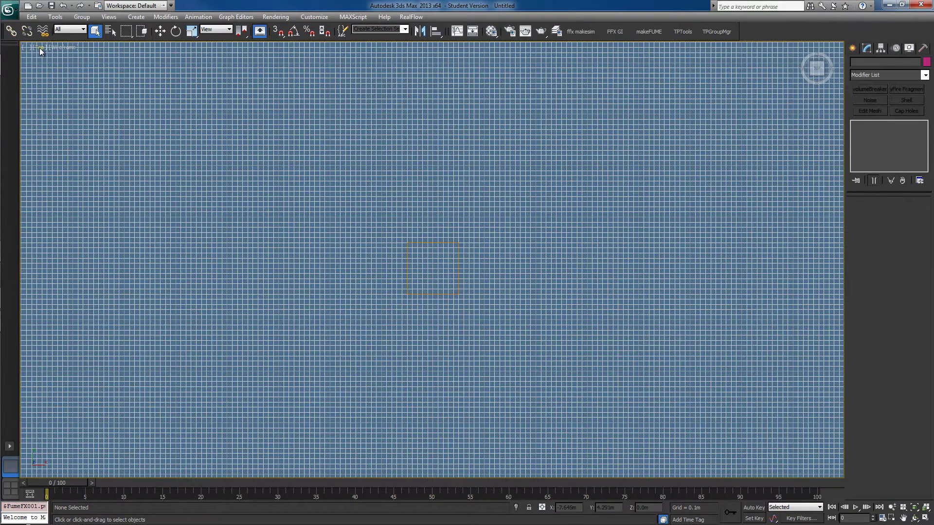
pyautogui.click(40, 48)
pyautogui.click(62, 85)
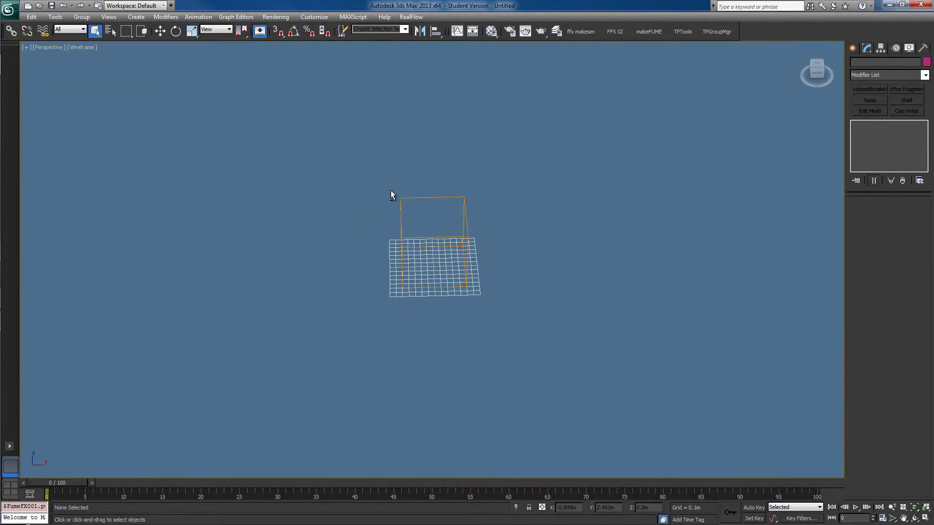
# Create a box about 0.34 m long, 0.36 m wide and 0.84 m high beside the FumeFX container.
pyautogui.keyDown('alt'); pyautogui.moveTo(392, 195); pyautogui.dragTo(506, 304, button='middle'); pyautogui.keyUp('alt')
pyautogui.click(852, 48)
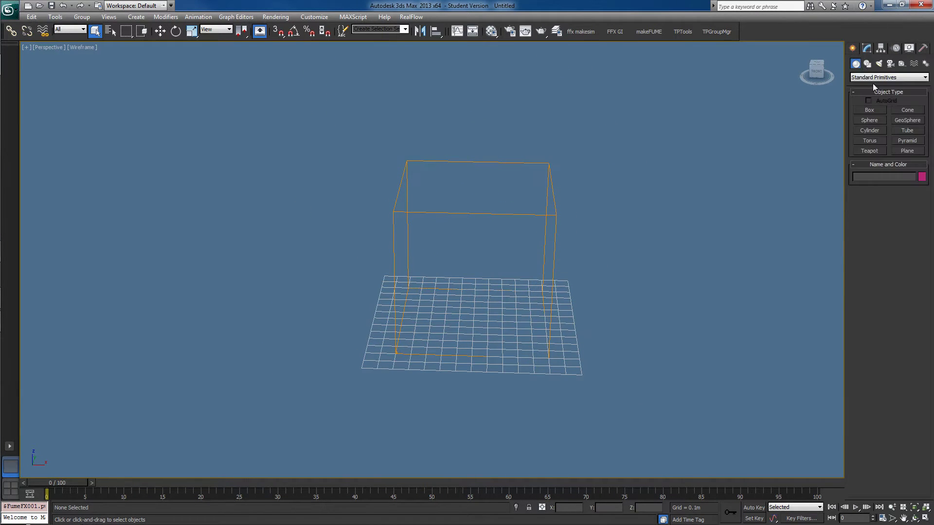
pyautogui.click(864, 111)
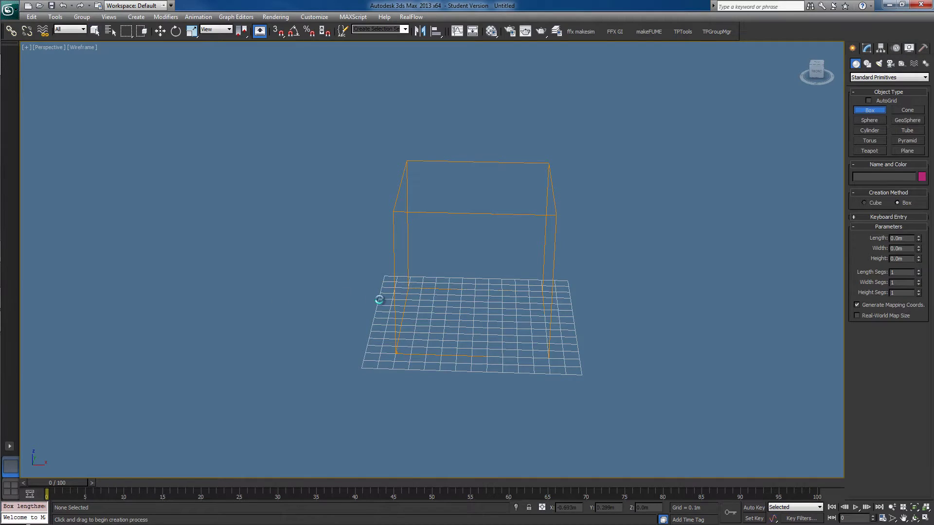
pyautogui.moveTo(471, 288); pyautogui.dragTo(498, 289, button='middle')
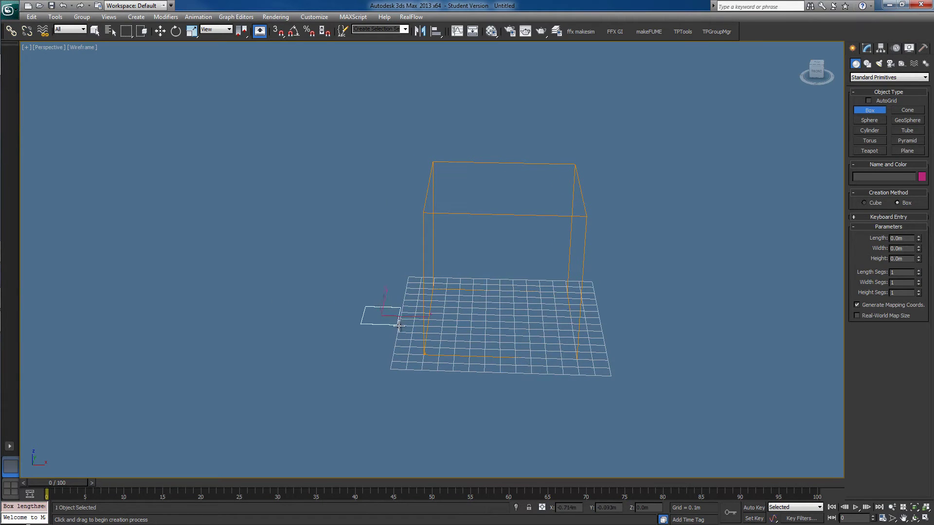
pyautogui.moveTo(412, 332); pyautogui.dragTo(412, 330)
pyautogui.click(463, 254)
pyautogui.moveTo(463, 254); pyautogui.dragTo(429, 254, button='middle')
pyautogui.press('w')
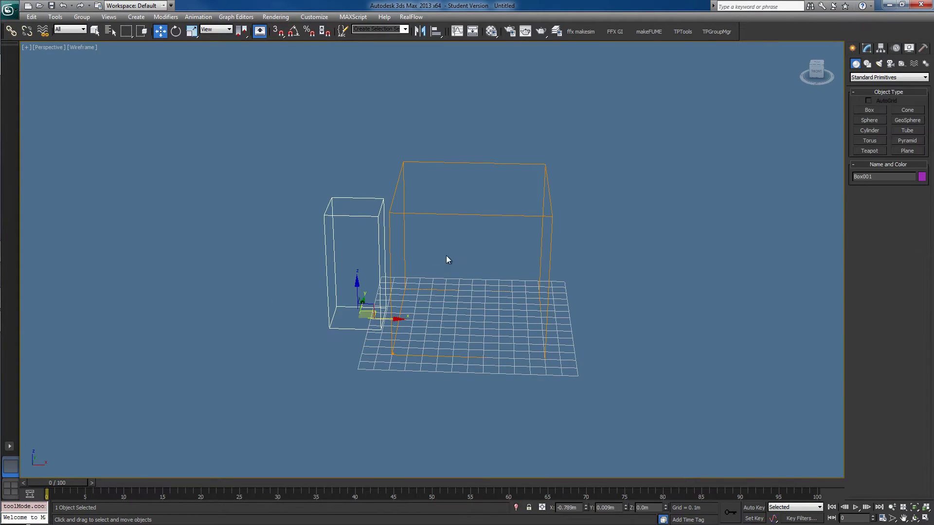
# Set the box's height to 2 m.
pyautogui.click(867, 49)
pyautogui.moveTo(650, 168); pyautogui.dragTo(766, 195, button='middle')
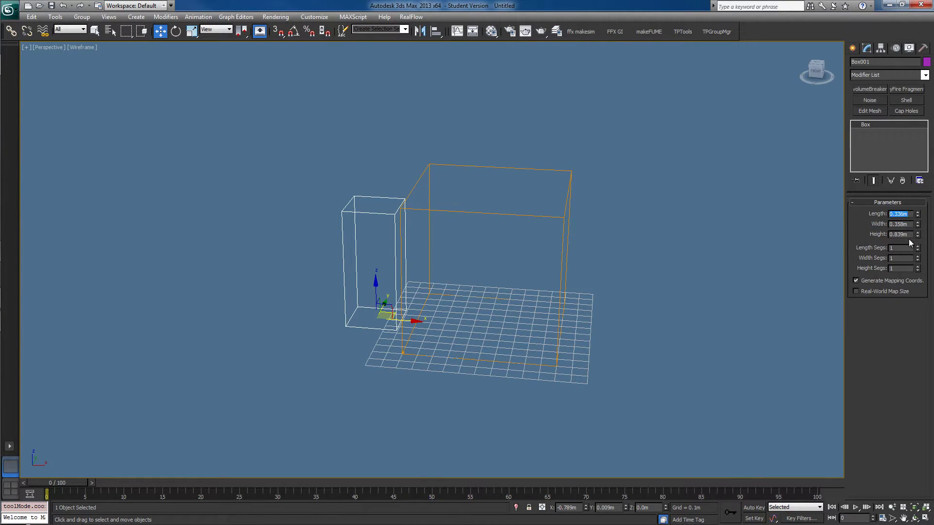
pyautogui.write('2')
pyautogui.press('Return')
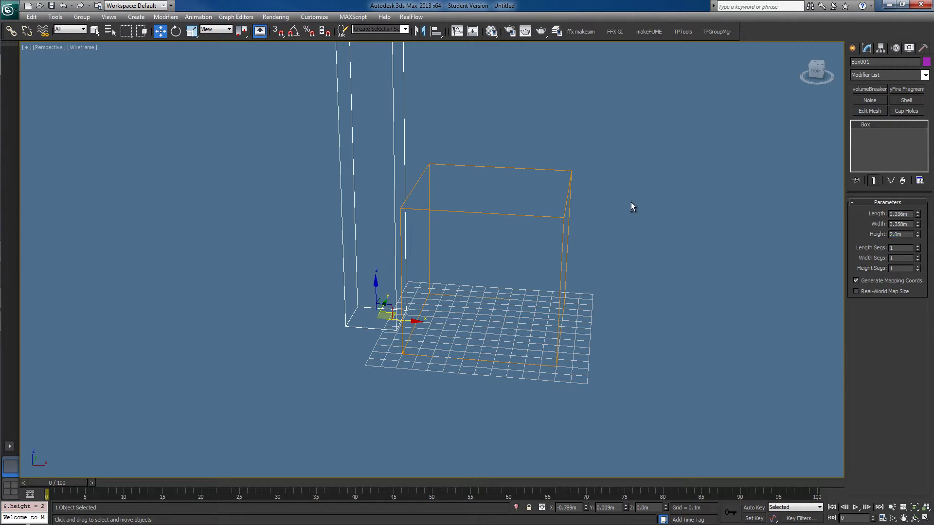
# Change the perspective viewport's display style from wireframe to shaded.
pyautogui.keyDown('alt'); pyautogui.moveTo(631, 203); pyautogui.dragTo(558, 170, button='middle'); pyautogui.keyUp('alt')
pyautogui.scroll(-6, 544, 243)
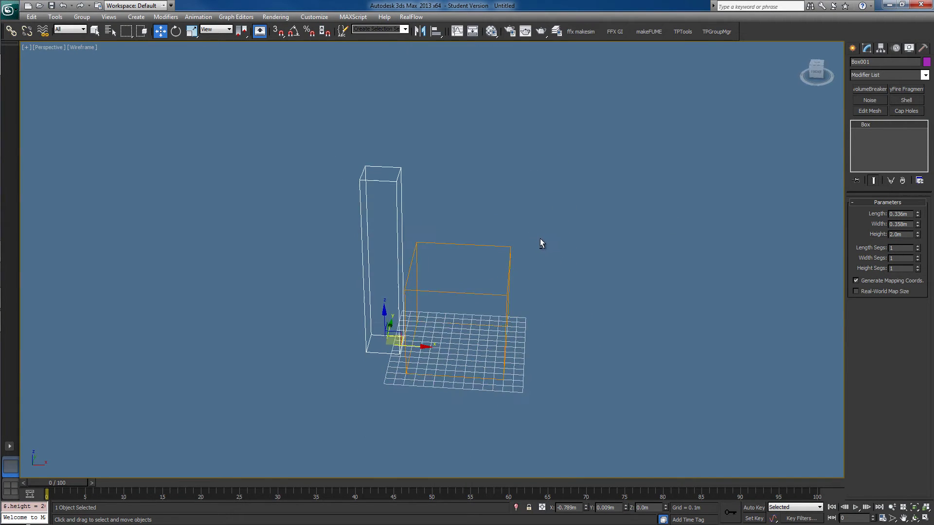
pyautogui.keyDown('alt'); pyautogui.moveTo(540, 234); pyautogui.dragTo(535, 202, button='middle'); pyautogui.keyUp('alt')
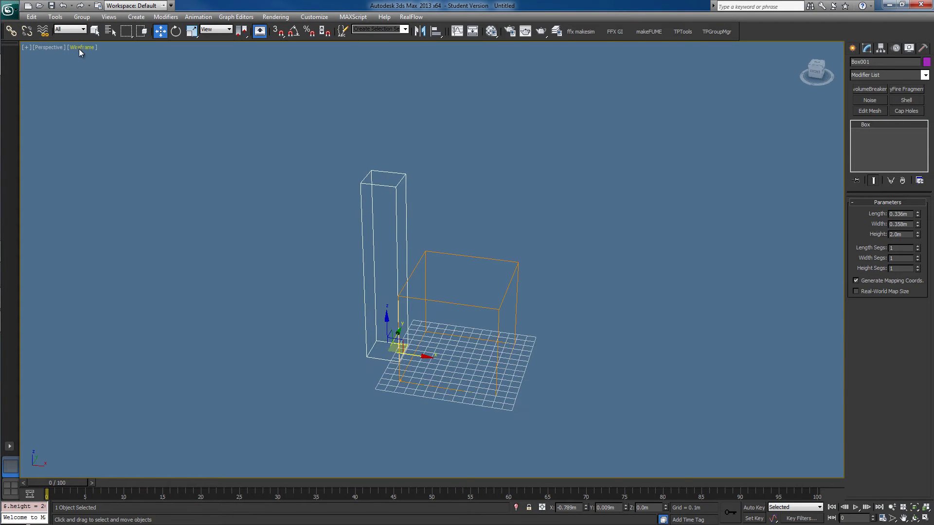
pyautogui.click(81, 48)
pyautogui.click(97, 67)
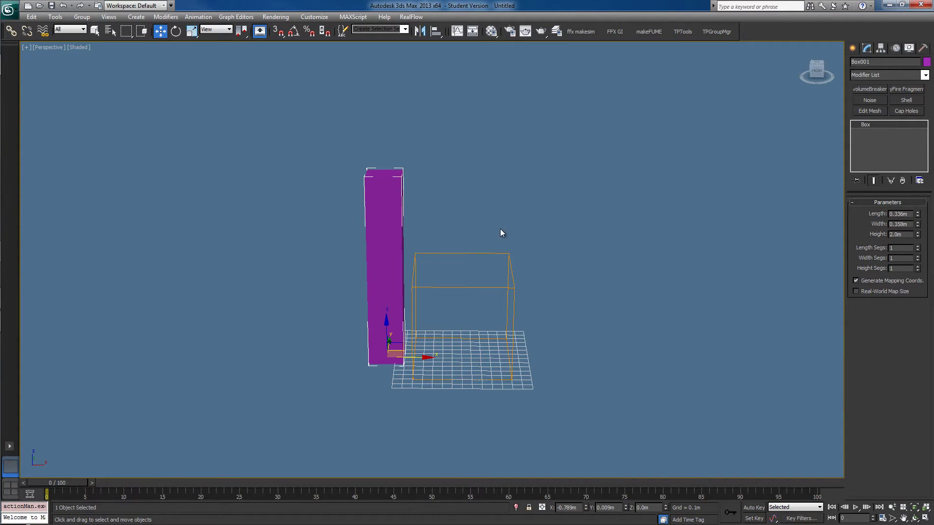
# Select the FumeFX container, and play the clip in the media player before closing the player.
pyautogui.click(493, 252)
pyautogui.scroll(-3, 530, 219)
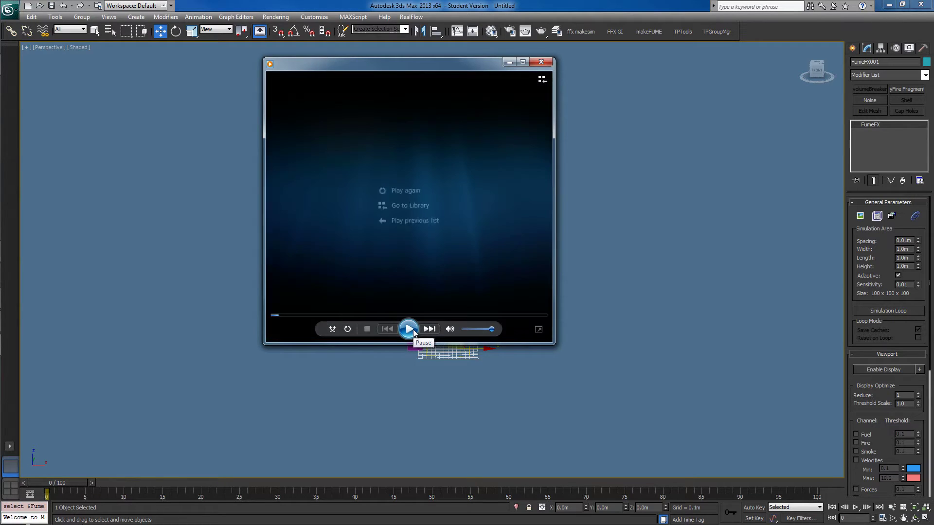
pyautogui.click(411, 329)
pyautogui.click(541, 64)
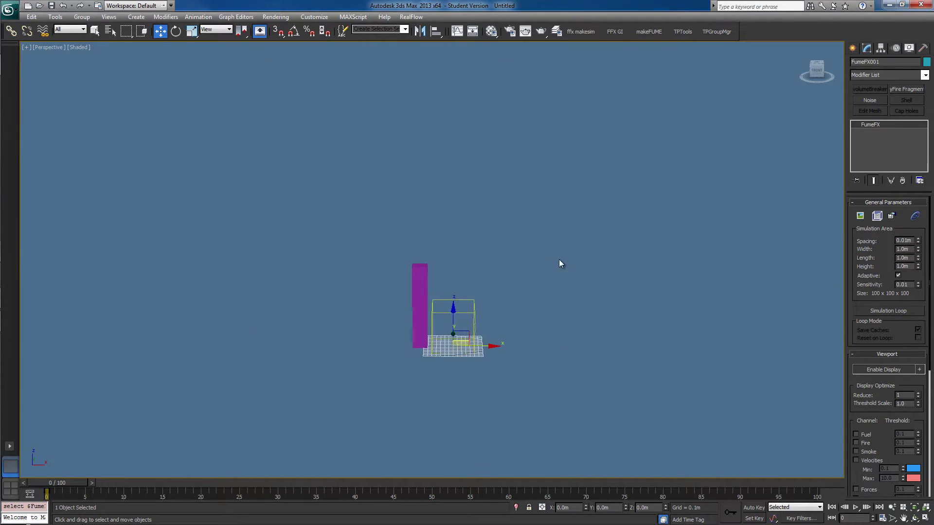
# Set the FumeFX container's height to 10 m.
pyautogui.scroll(2, 555, 270)
pyautogui.scroll(2, 548, 261)
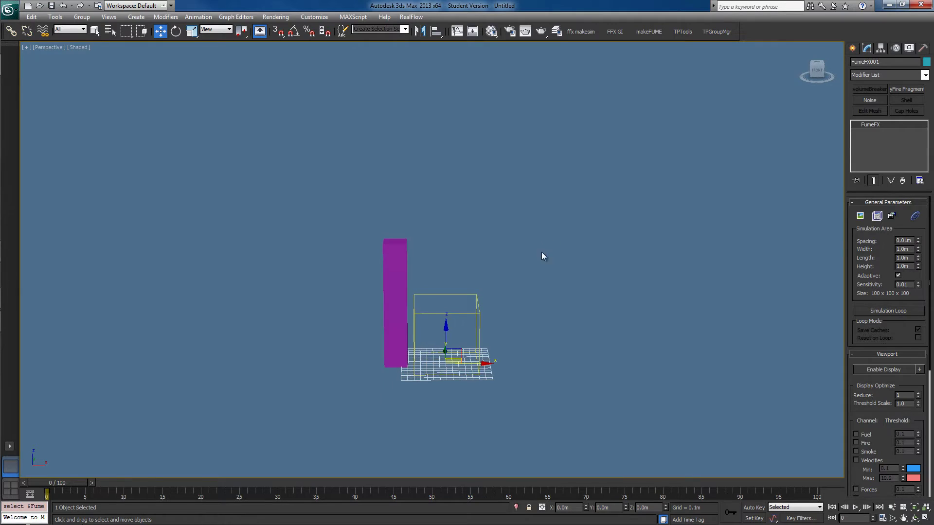
pyautogui.moveTo(542, 254); pyautogui.dragTo(553, 272, button='middle')
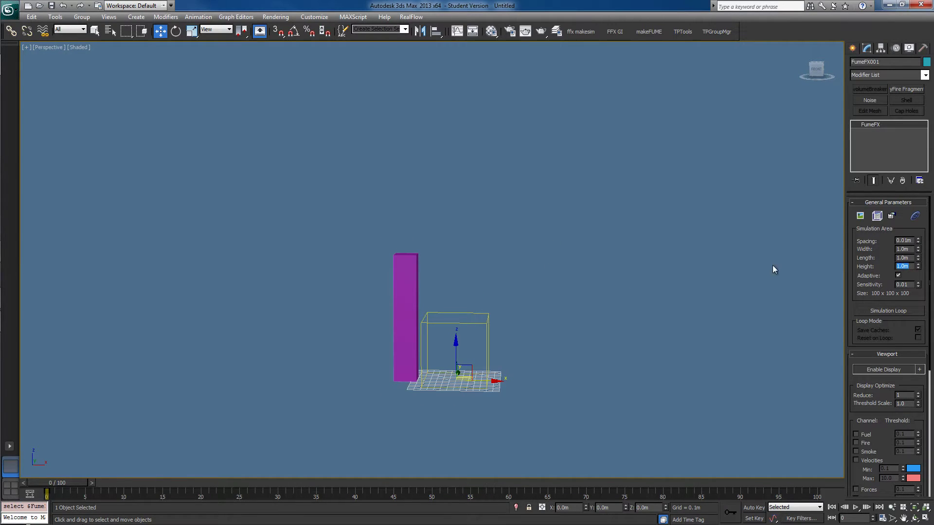
pyautogui.scroll(3, 622, 241)
pyautogui.moveTo(614, 176)
pyautogui.keyDown('alt'); pyautogui.mouseDown(button='middle')
pyautogui.moveTo(601, 185)
pyautogui.moveTo(577, 180)
pyautogui.moveTo(572, 162)
pyautogui.moveTo(597, 183)
pyautogui.moveTo(634, 192)
pyautogui.moveTo(638, 177)
pyautogui.moveTo(600, 175)
pyautogui.moveTo(632, 186)
pyautogui.moveTo(614, 176)
pyautogui.mouseUp(button='middle'); pyautogui.keyUp('alt')
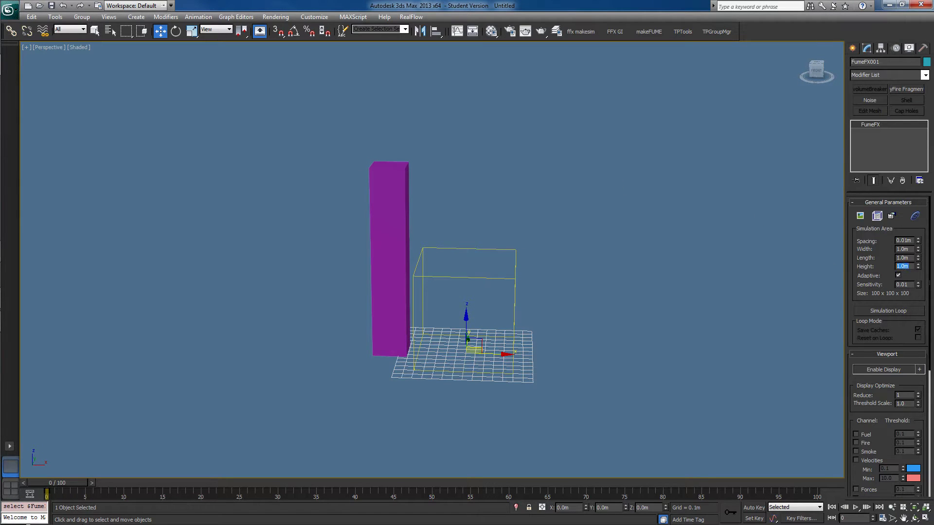
pyautogui.write('10')
pyautogui.press('Return')
pyautogui.scroll(-3, 610, 300)
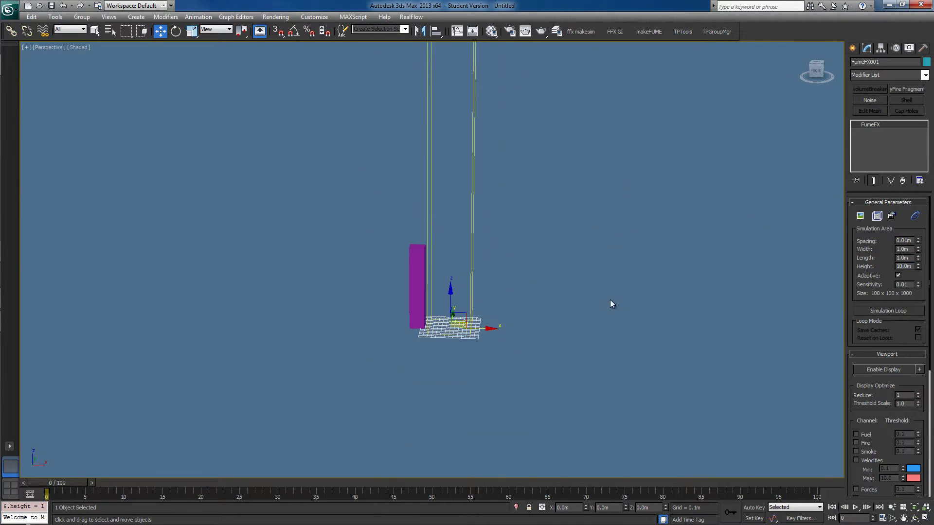
pyautogui.moveTo(610, 299); pyautogui.dragTo(615, 322, button='middle')
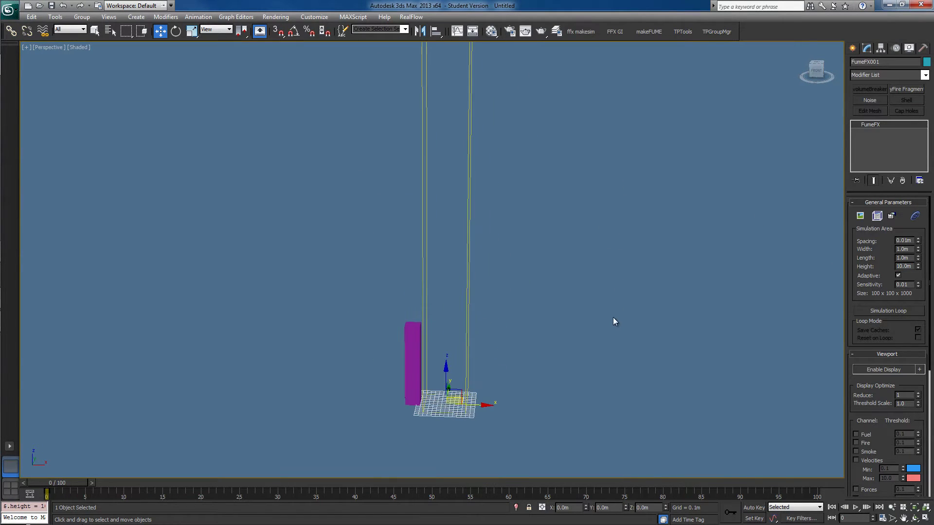
# Set the FumeFX container's length and width to 2 m.
pyautogui.doubleClick(905, 258)
pyautogui.write('2')
pyautogui.press('Return')
pyautogui.press('Return')
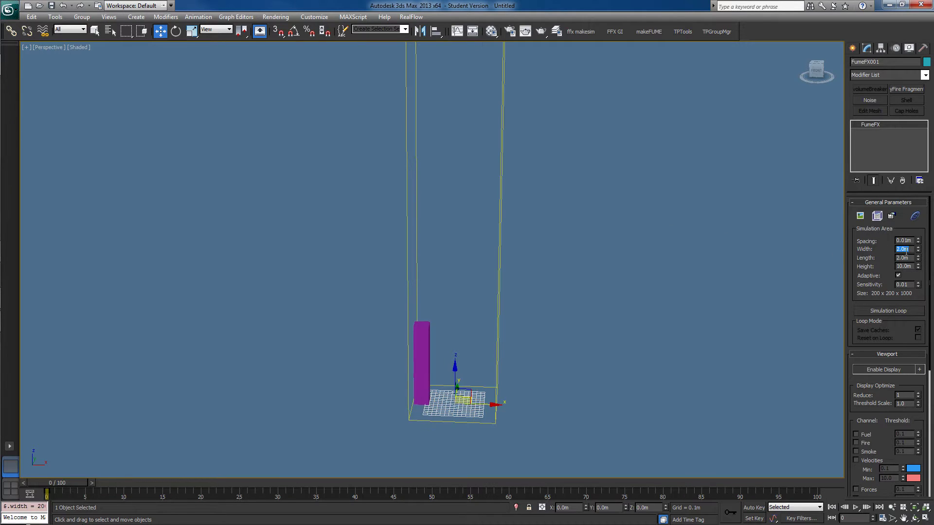
# Set the FumeFX container's width and length to 5 m.
pyautogui.write('5')
pyautogui.press('Tab')
pyautogui.write('5')
pyautogui.press('Return')
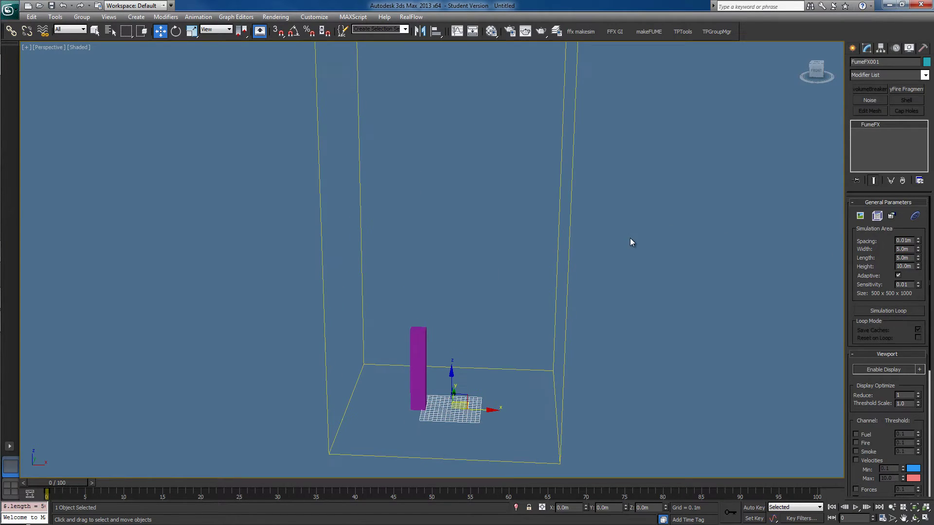
# Delete the purple reference box standing inside the FumeFX container.
pyautogui.scroll(-3, 635, 235)
pyautogui.moveTo(636, 235)
pyautogui.keyDown('alt'); pyautogui.mouseDown(button='middle')
pyautogui.moveTo(625, 218)
pyautogui.moveTo(603, 228)
pyautogui.moveTo(625, 244)
pyautogui.mouseUp(button='middle'); pyautogui.keyUp('alt')
pyautogui.click(417, 318)
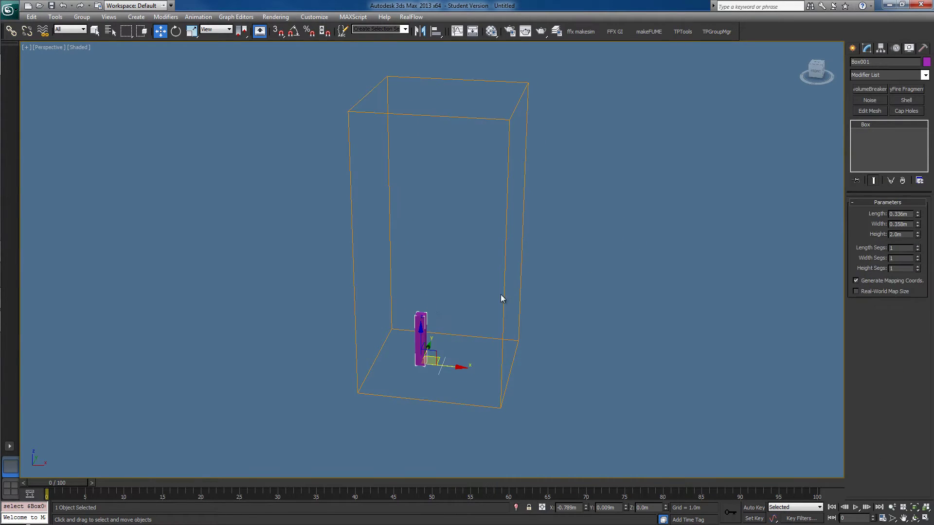
pyautogui.press('Delete')
pyautogui.moveTo(530, 252); pyautogui.dragTo(533, 253, button='middle')
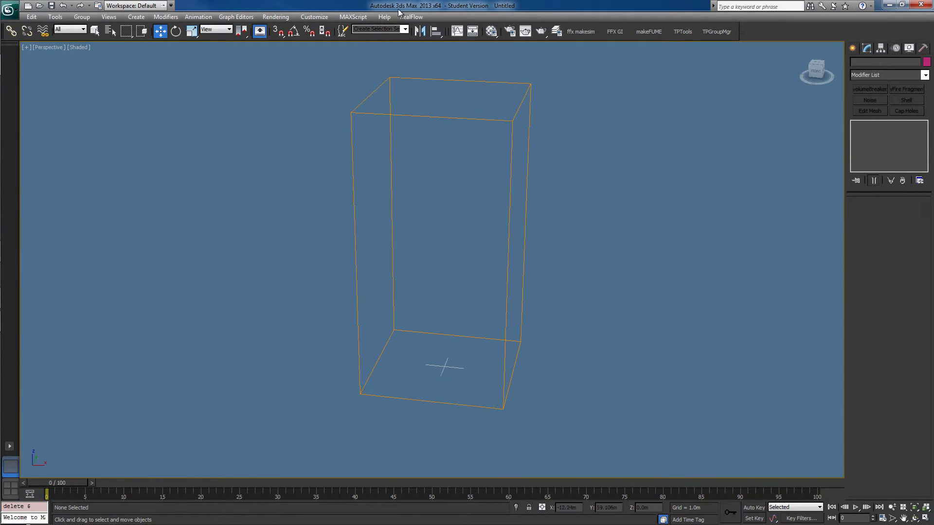
# Switch the display units to Generic Units and keep the system unit scale at 1 unit = 1 centimeter.
pyautogui.click(315, 17)
pyautogui.click(375, 144)
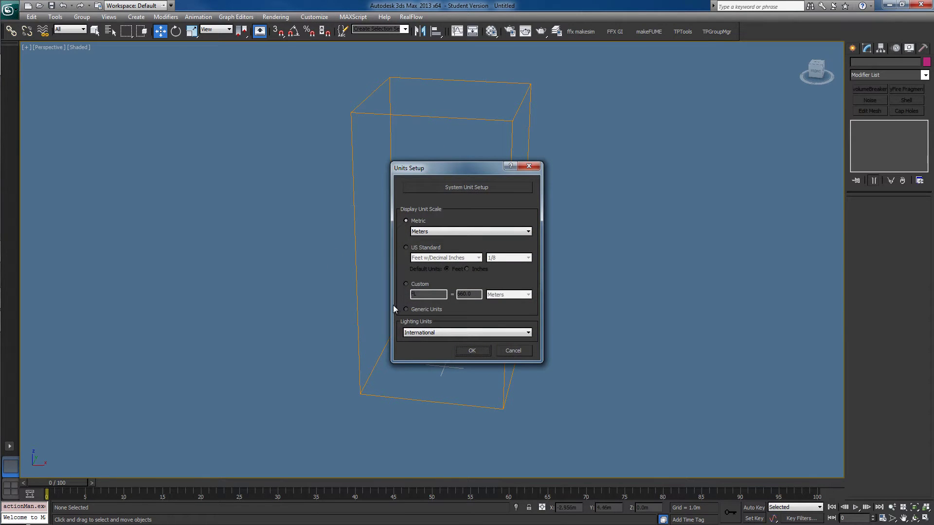
pyautogui.click(407, 309)
pyautogui.click(461, 188)
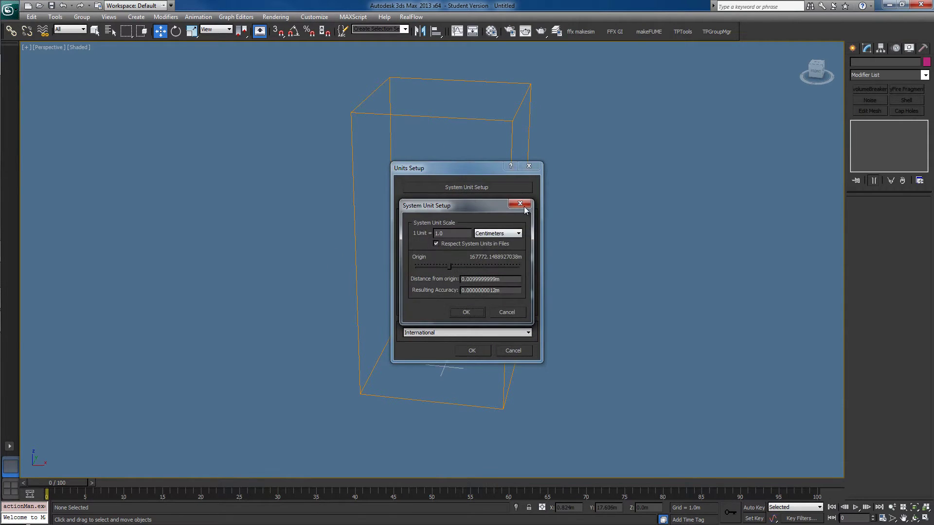
pyautogui.click(468, 311)
pyautogui.click(472, 350)
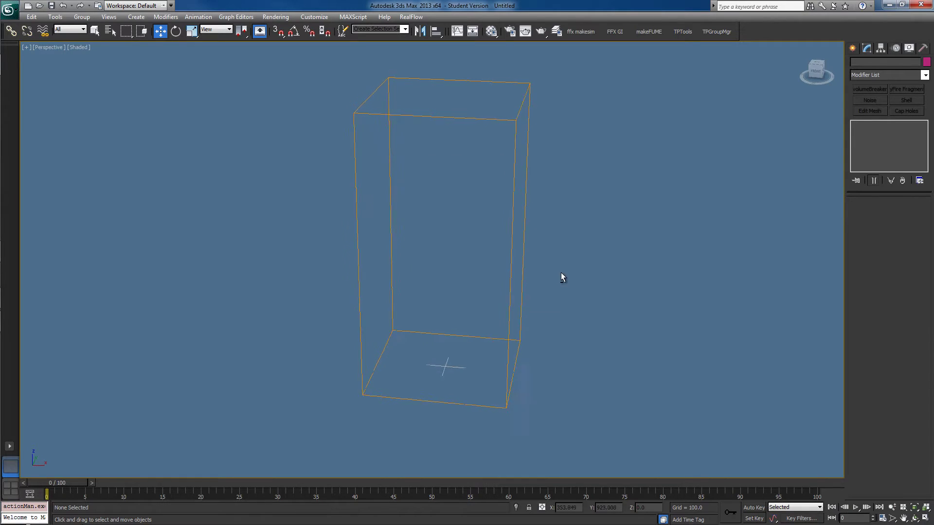
# Select the FumeFX container, examine its simulation area dimensions in generic units, and return to the object creation tools.
pyautogui.click(519, 271)
pyautogui.keyDown('alt'); pyautogui.moveTo(547, 274); pyautogui.dragTo(569, 268, button='middle'); pyautogui.keyUp('alt')
pyautogui.scroll(8, 567, 265)
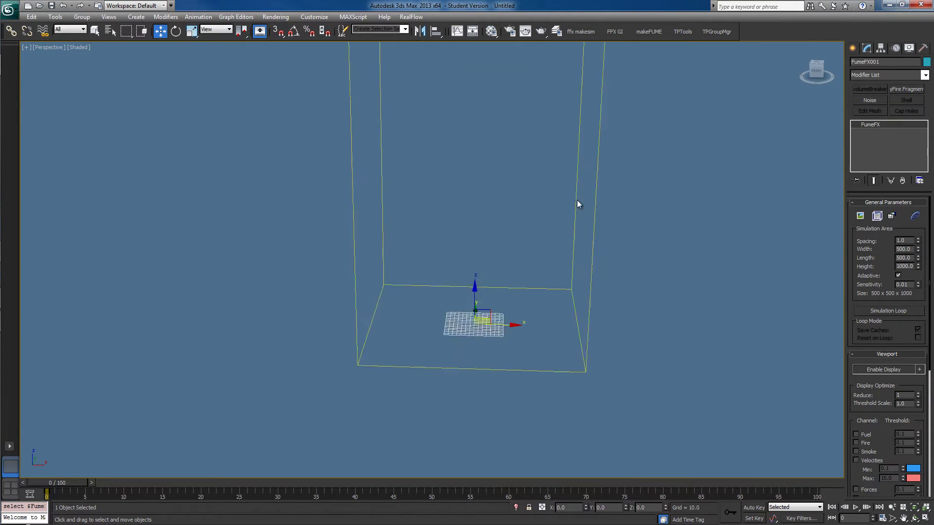
pyautogui.moveTo(534, 214); pyautogui.dragTo(616, 280, button='middle')
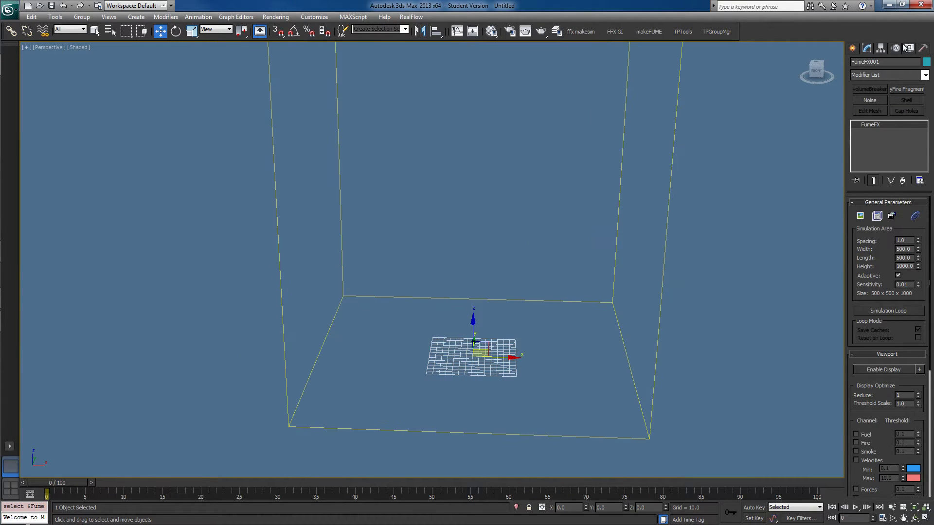
pyautogui.click(852, 48)
pyautogui.moveTo(569, 230); pyautogui.dragTo(537, 228, button='middle')
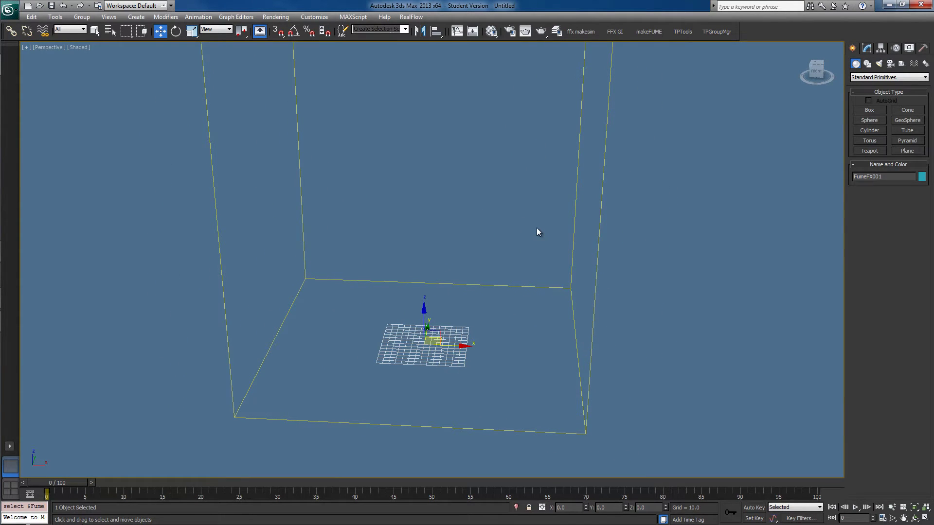
# Open Particle View, hide its operator depot and make the window slightly smaller.
pyautogui.press('6')
pyautogui.moveTo(333, 65); pyautogui.dragTo(398, 56)
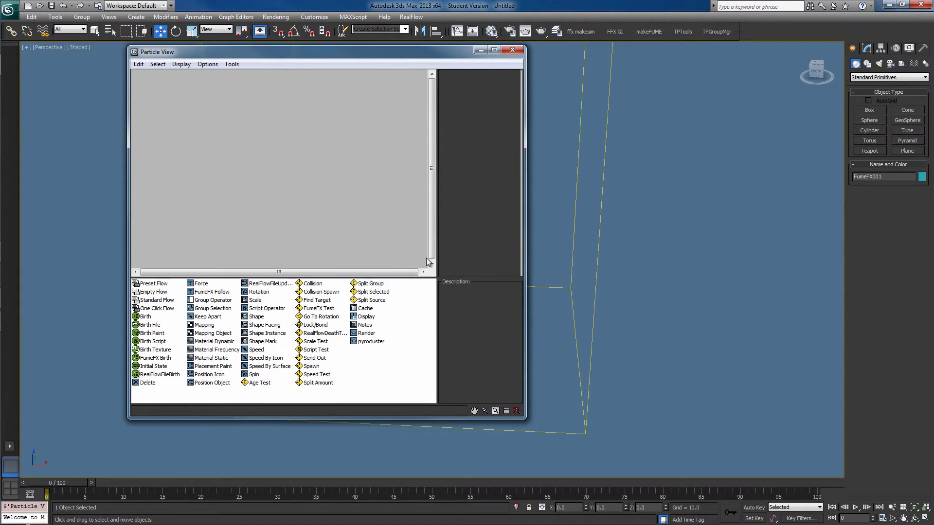
pyautogui.click(183, 65)
pyautogui.click(183, 68)
pyautogui.click(183, 69)
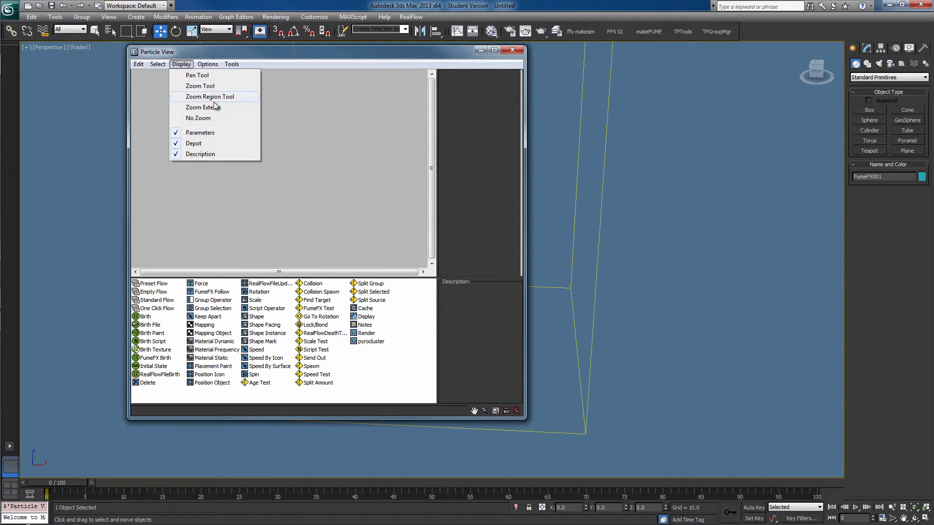
pyautogui.click(205, 146)
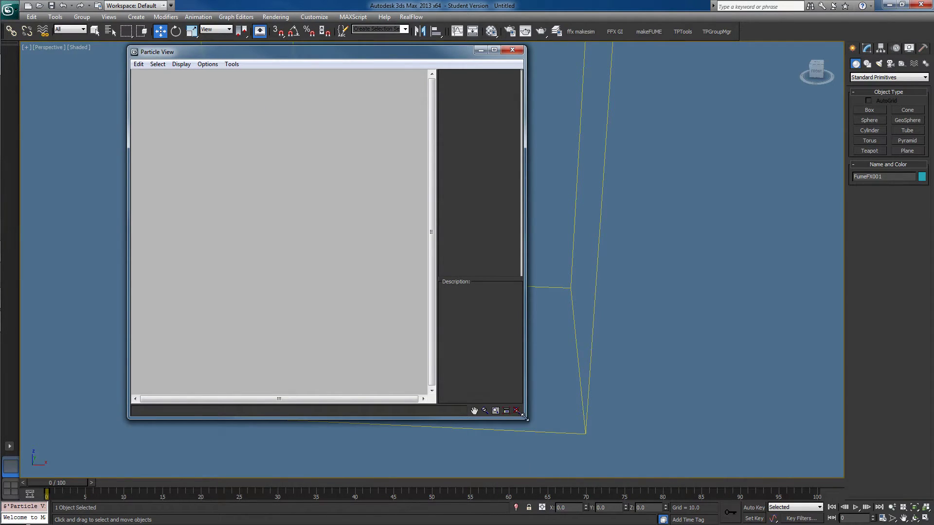
pyautogui.moveTo(522, 417)
pyautogui.mouseDown()
pyautogui.moveTo(719, 426)
pyautogui.moveTo(582, 427)
pyautogui.moveTo(559, 410)
pyautogui.moveTo(461, 391)
pyautogui.moveTo(542, 406)
pyautogui.moveTo(514, 407)
pyautogui.mouseUp()
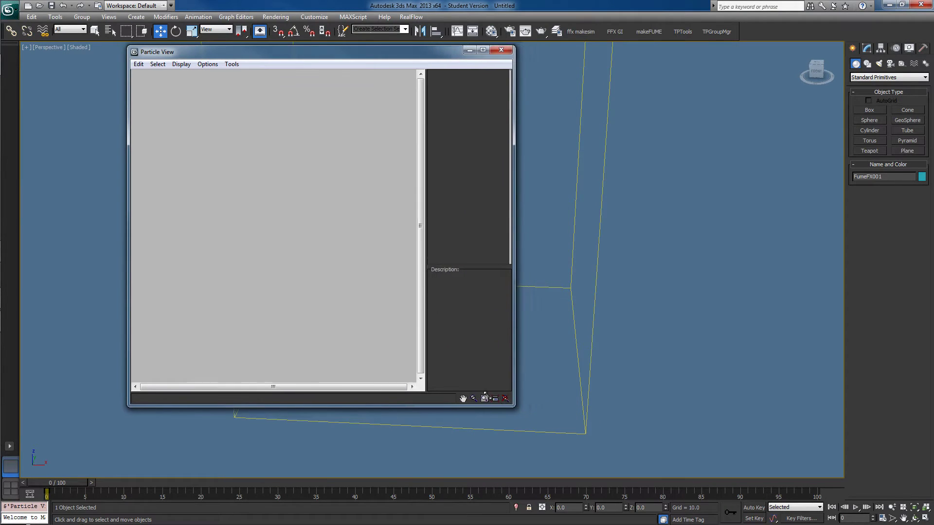
# Create an Empty Flow particle system in Particle View and reposition its source node on the canvas.
pyautogui.rightClick(182, 100)
pyautogui.moveTo(235, 133)
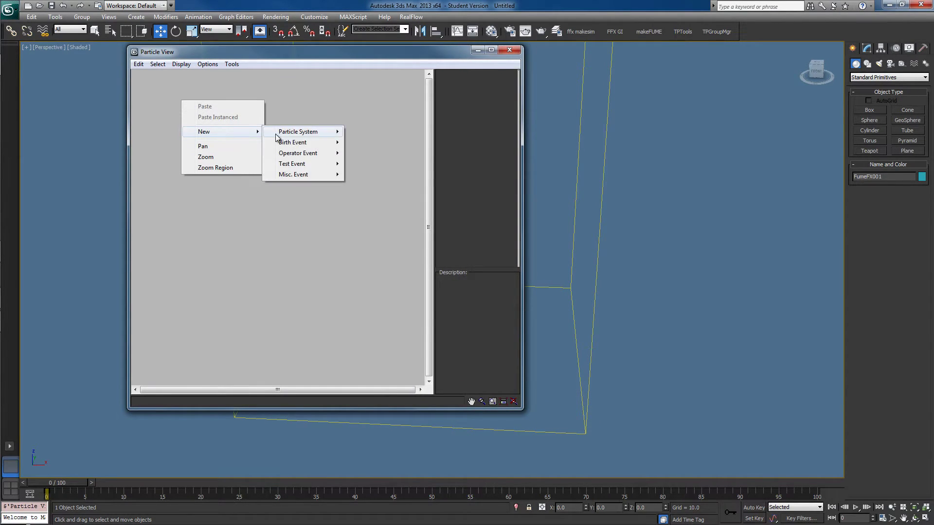
pyautogui.moveTo(275, 136)
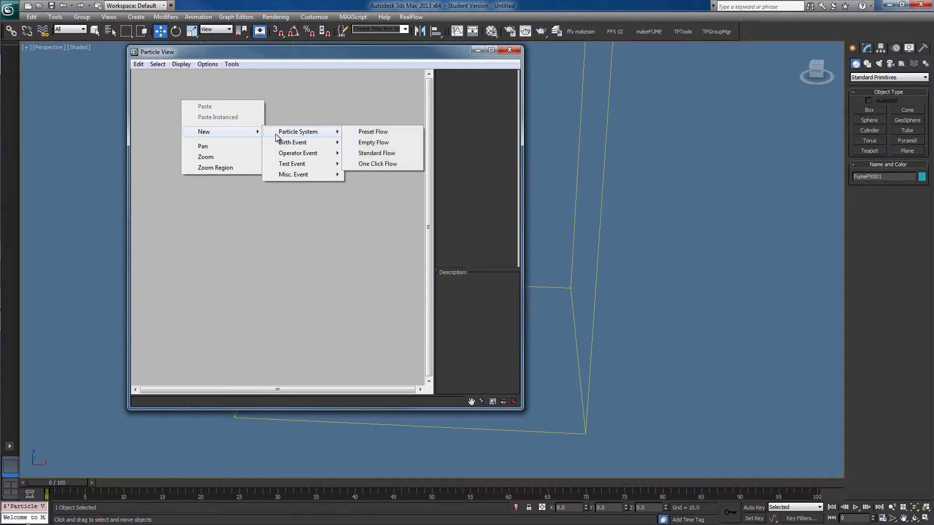
pyautogui.click(370, 142)
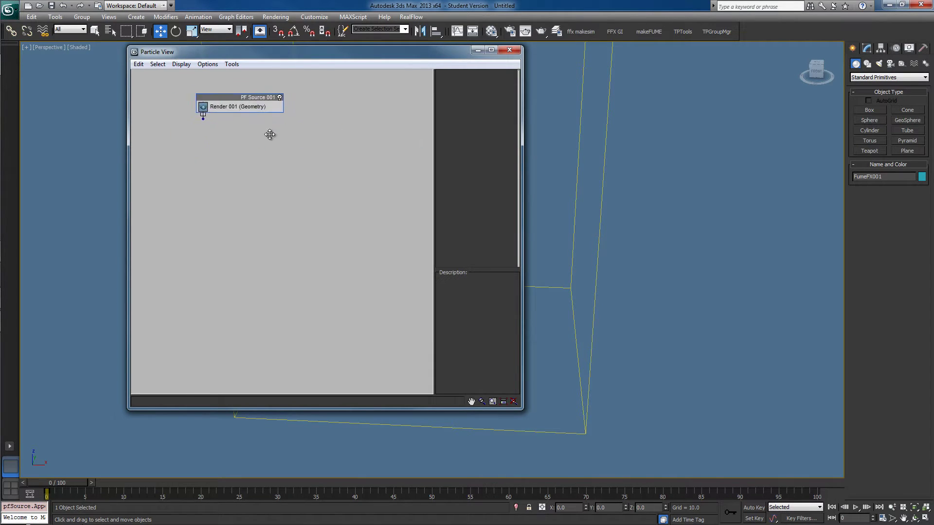
pyautogui.moveTo(253, 98); pyautogui.dragTo(227, 107)
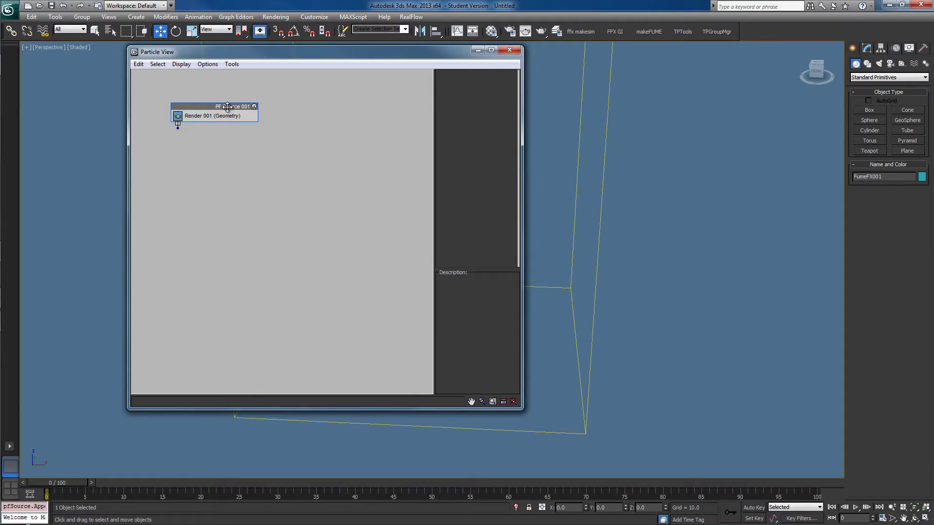
# Shift the Particle View window and the PF Source 001 node slightly, and return the timeline to frame 0.
pyautogui.scroll(-3, 639, 194)
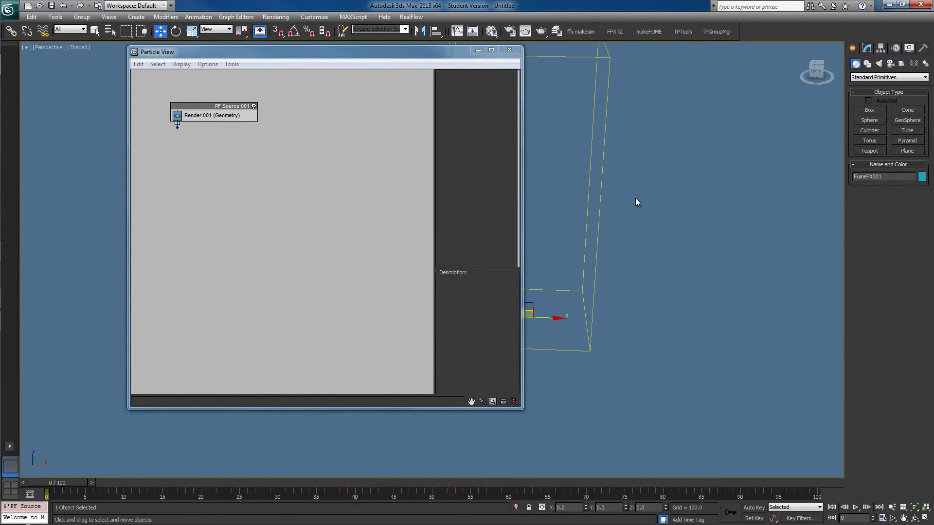
pyautogui.scroll(2, 721, 207)
pyautogui.moveTo(635, 198); pyautogui.dragTo(661, 212, button='middle')
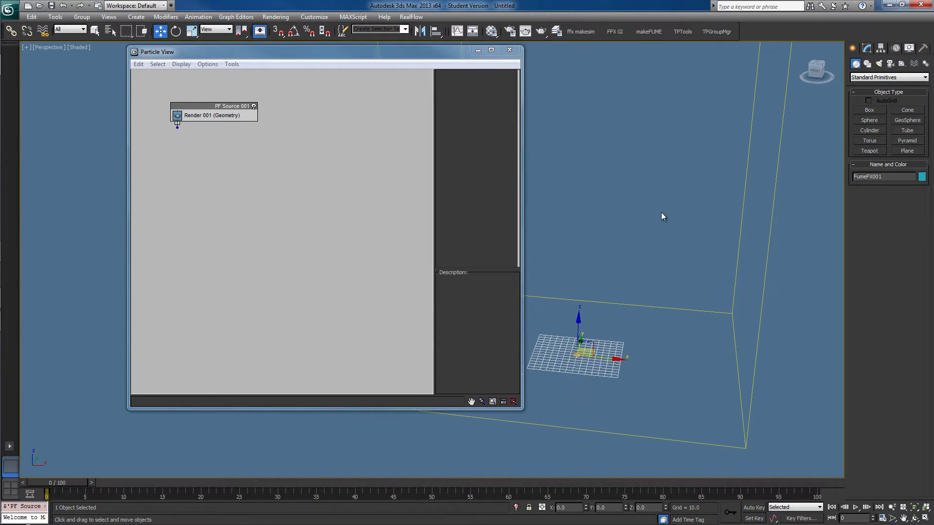
pyautogui.keyDown('alt'); pyautogui.moveTo(583, 265); pyautogui.dragTo(562, 242, button='middle'); pyautogui.keyUp('alt')
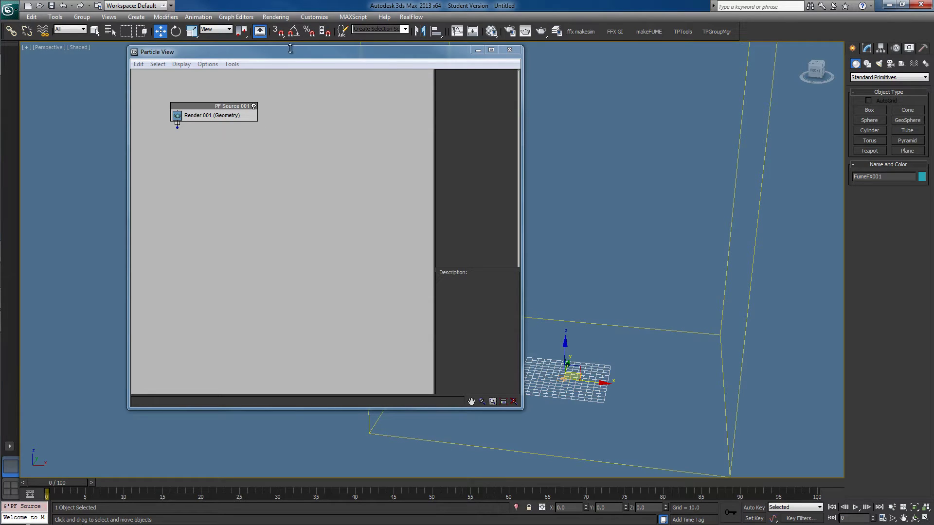
pyautogui.moveTo(291, 52); pyautogui.dragTo(296, 51)
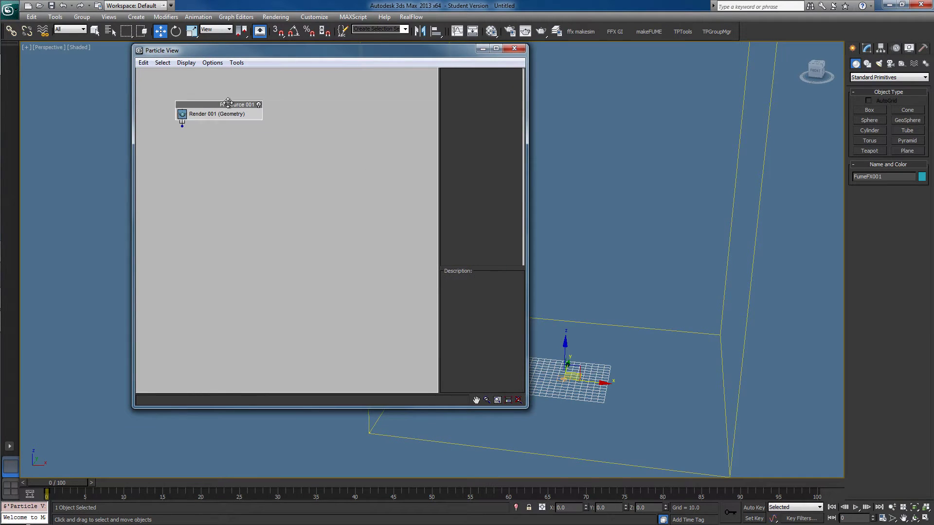
pyautogui.moveTo(228, 103); pyautogui.dragTo(252, 102)
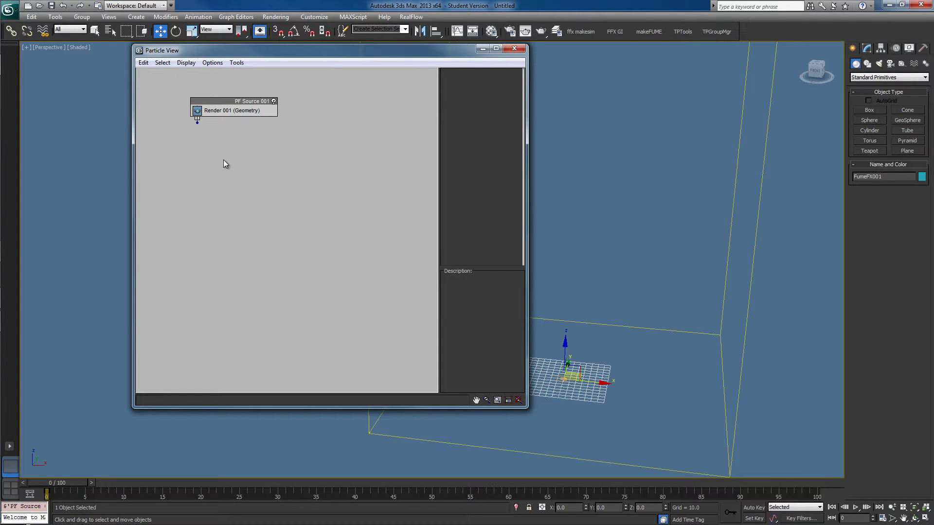
pyautogui.moveTo(54, 486); pyautogui.dragTo(84, 484)
pyautogui.press('Home')
pyautogui.press('w')
# Add a new Birth event and place it directly below the PF Source 001 node.
pyautogui.rightClick(206, 149)
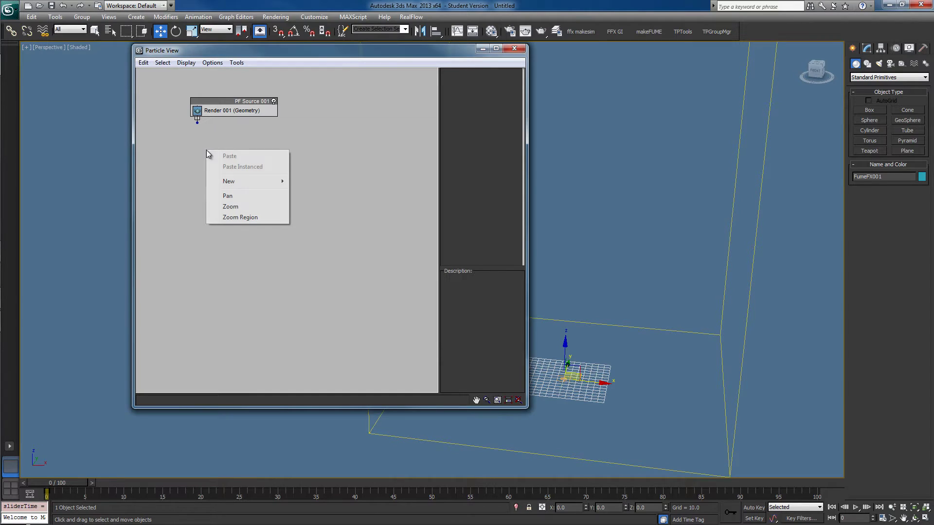
pyautogui.moveTo(236, 185)
pyautogui.moveTo(311, 191)
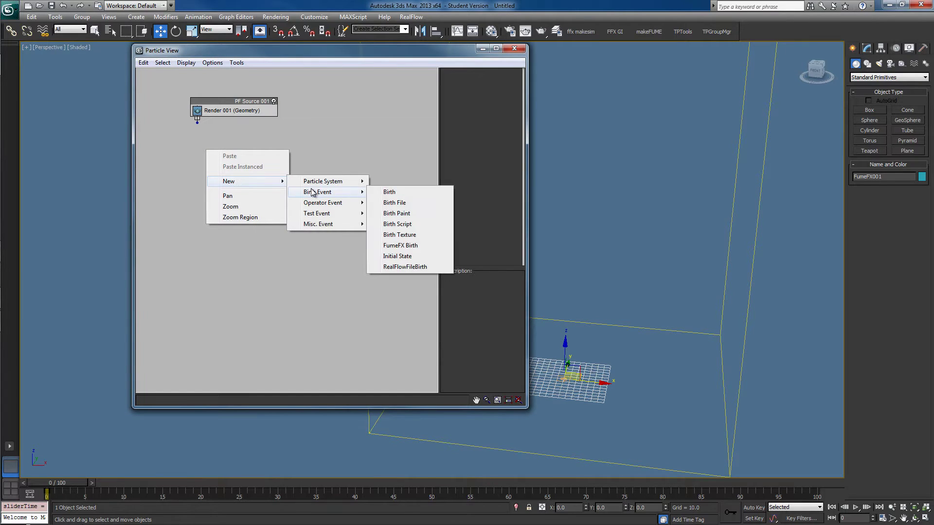
pyautogui.click(389, 192)
pyautogui.moveTo(240, 158); pyautogui.dragTo(215, 148)
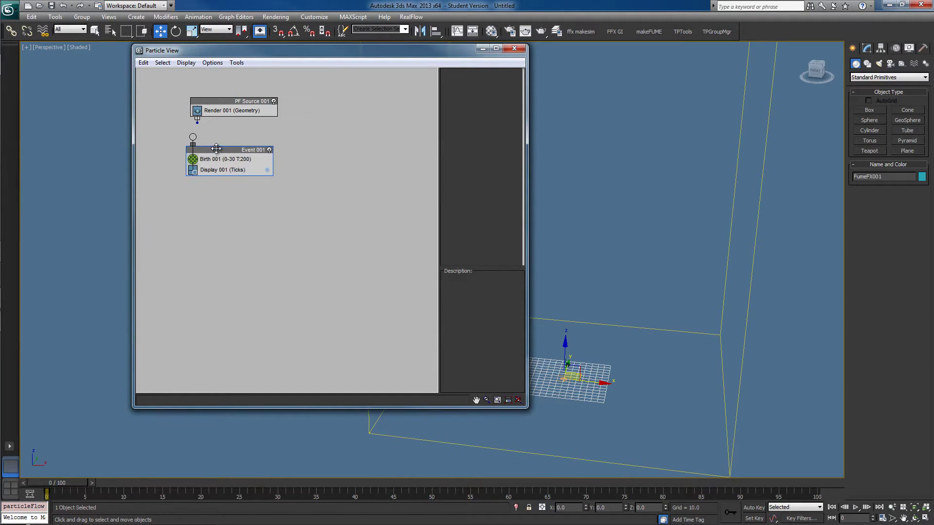
pyautogui.moveTo(57, 483); pyautogui.dragTo(22, 484)
pyautogui.moveTo(629, 298); pyautogui.dragTo(646, 284, button='middle')
pyautogui.rightClick(208, 194)
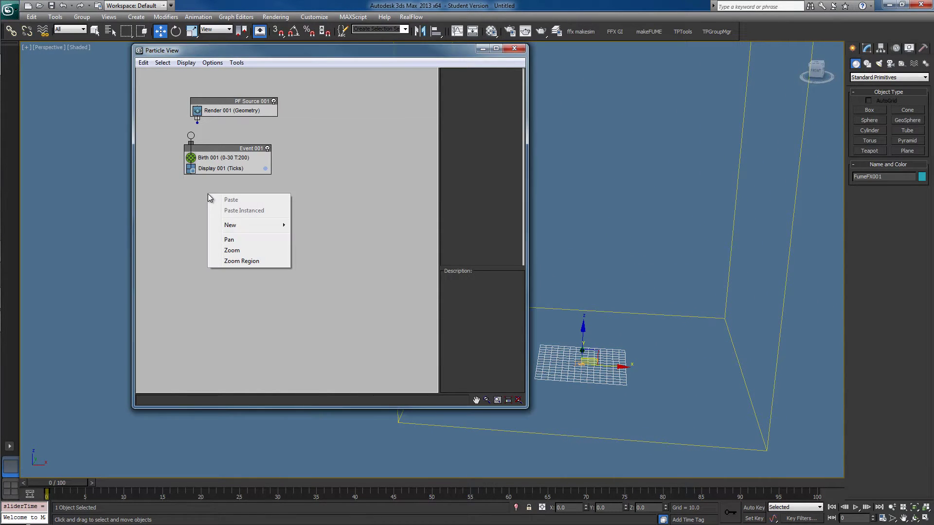
pyautogui.moveTo(241, 226)
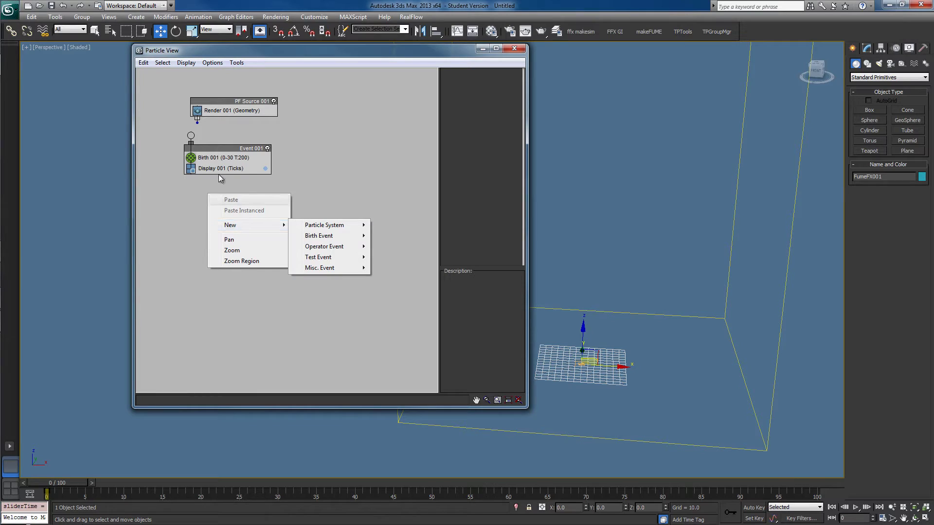
pyautogui.click(235, 156)
# Append a Position Icon operator to Event 001 below the Display operator.
pyautogui.moveTo(236, 155); pyautogui.dragTo(237, 156)
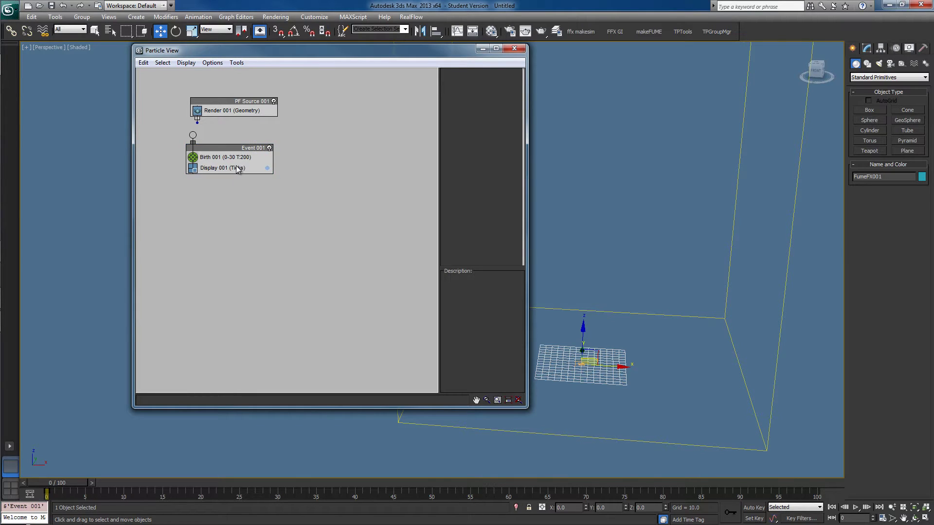
pyautogui.rightClick(236, 166)
pyautogui.moveTo(302, 183)
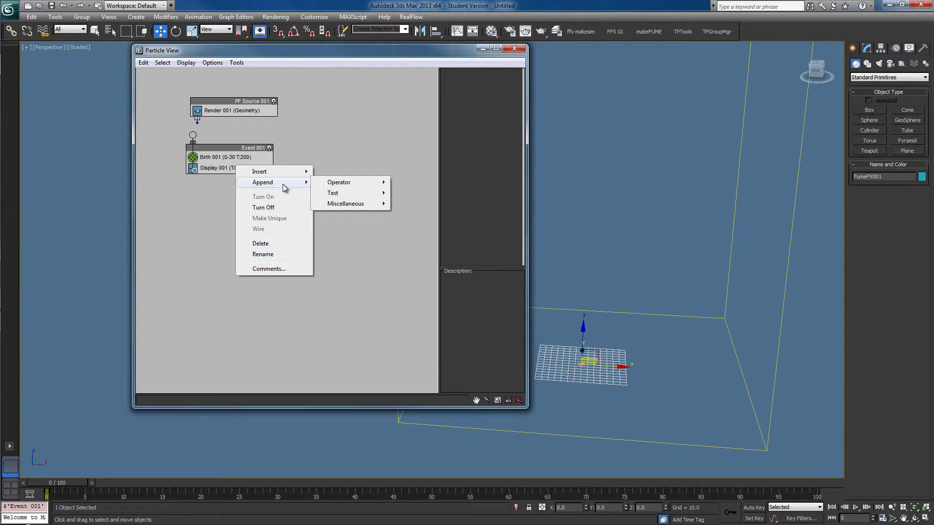
pyautogui.moveTo(363, 182)
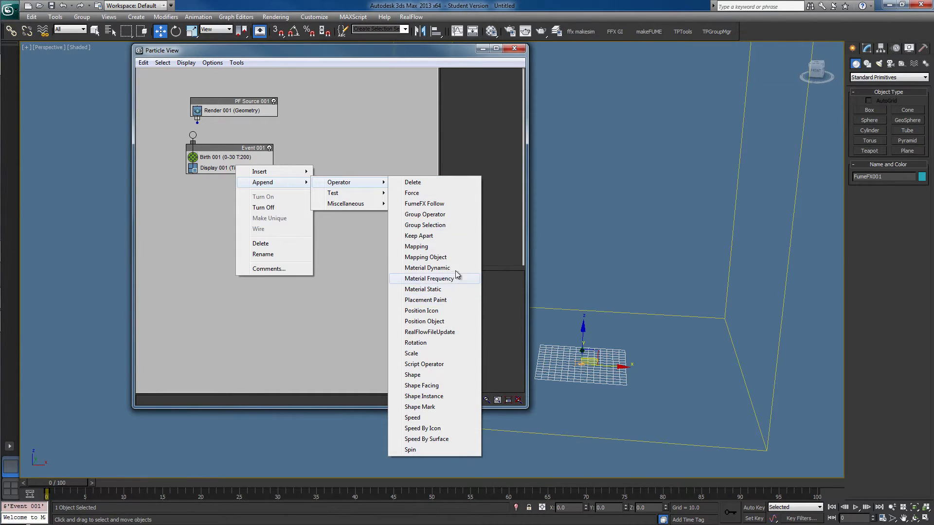
pyautogui.click(436, 311)
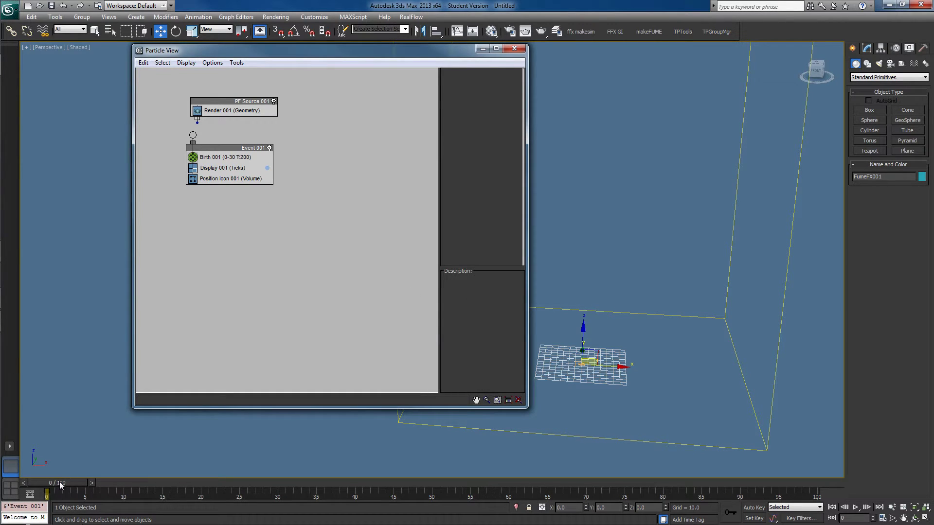
# Wire the PF Source 001 output to the Event 001 input and shift the source node slightly, with Particle View moved a little lower.
pyautogui.moveTo(59, 481)
pyautogui.mouseDown()
pyautogui.moveTo(249, 480)
pyautogui.moveTo(61, 481)
pyautogui.mouseUp()
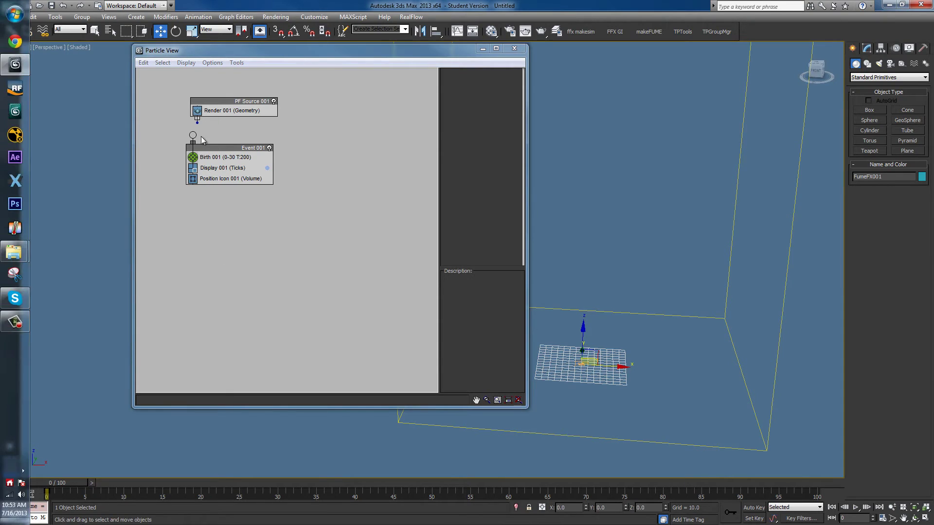
pyautogui.moveTo(235, 51); pyautogui.dragTo(234, 62)
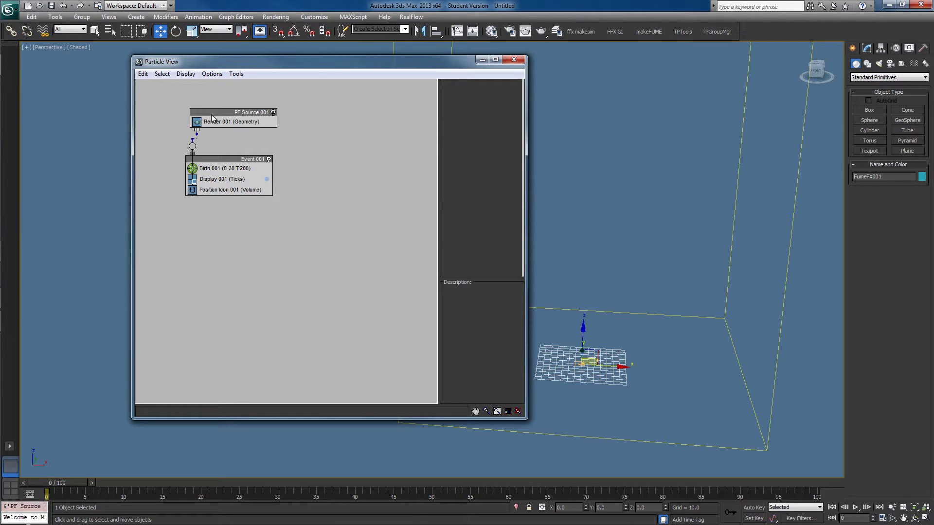
pyautogui.moveTo(212, 116)
pyautogui.mouseDown()
pyautogui.moveTo(160, 116)
pyautogui.moveTo(224, 113)
pyautogui.mouseUp()
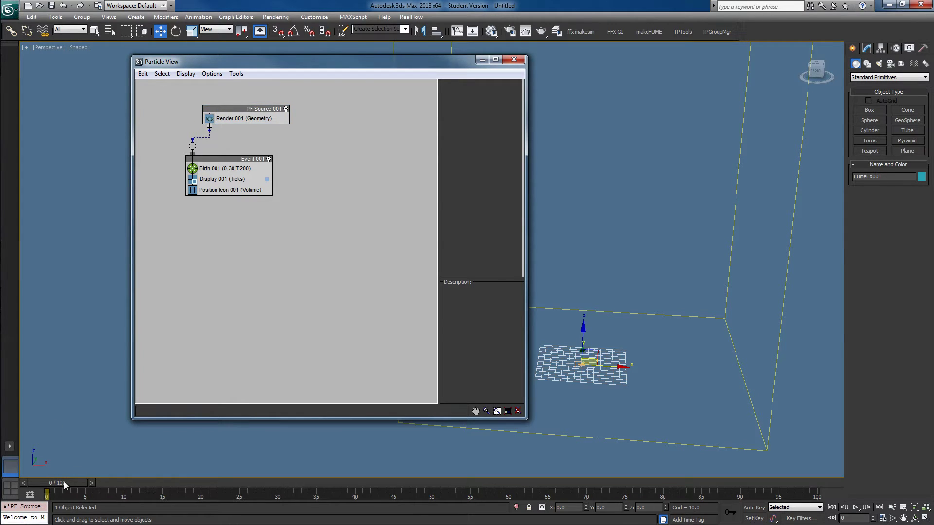
# Scrub the timeline to frame 14 to preview the emitted particles.
pyautogui.moveTo(64, 483); pyautogui.dragTo(83, 485)
pyautogui.moveTo(267, 480); pyautogui.dragTo(164, 481)
pyautogui.press('w')
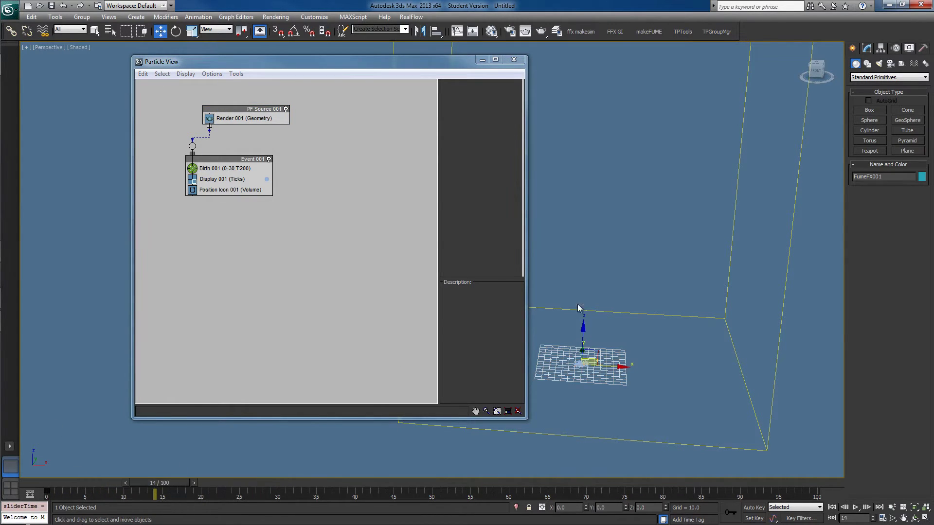
# Examine the emitted particles and emitter icon up close, and compare their size with the grid and the FumeFX container.
pyautogui.scroll(3, 580, 308)
pyautogui.moveTo(580, 309); pyautogui.dragTo(487, 209, button='middle')
pyautogui.moveTo(653, 235); pyautogui.dragTo(614, 266, button='middle')
pyautogui.scroll(5, 614, 266)
pyautogui.moveTo(691, 265); pyautogui.dragTo(540, 192, button='middle')
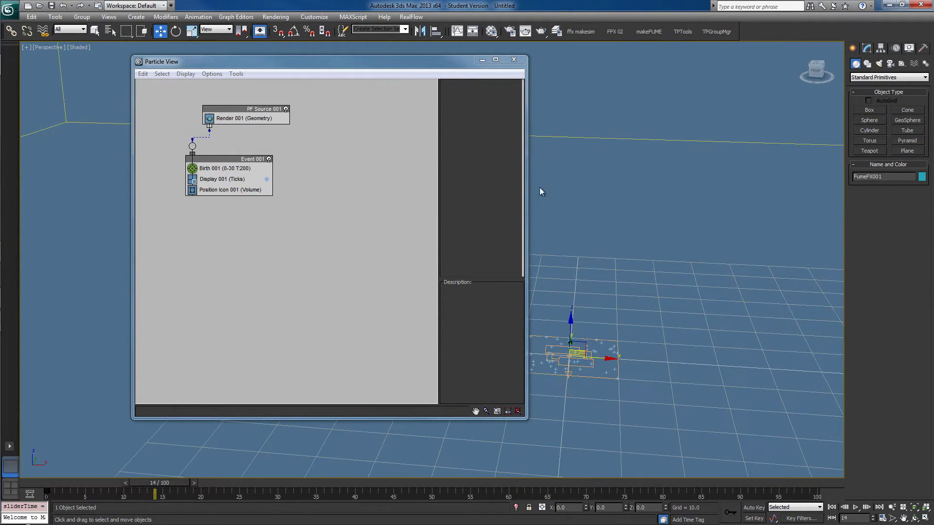
pyautogui.scroll(-2, 650, 264)
pyautogui.moveTo(650, 264); pyautogui.dragTo(713, 268, button='middle')
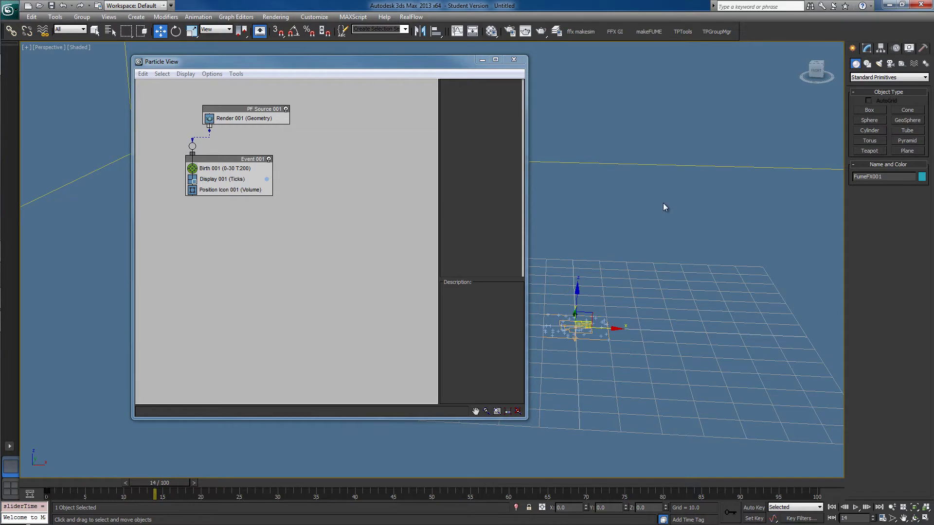
pyautogui.moveTo(665, 208); pyautogui.dragTo(670, 207, button='middle')
pyautogui.moveTo(625, 322); pyautogui.dragTo(571, 304, button='middle')
pyautogui.scroll(3, 614, 361)
pyautogui.scroll(2, 632, 355)
pyautogui.scroll(3, 687, 392)
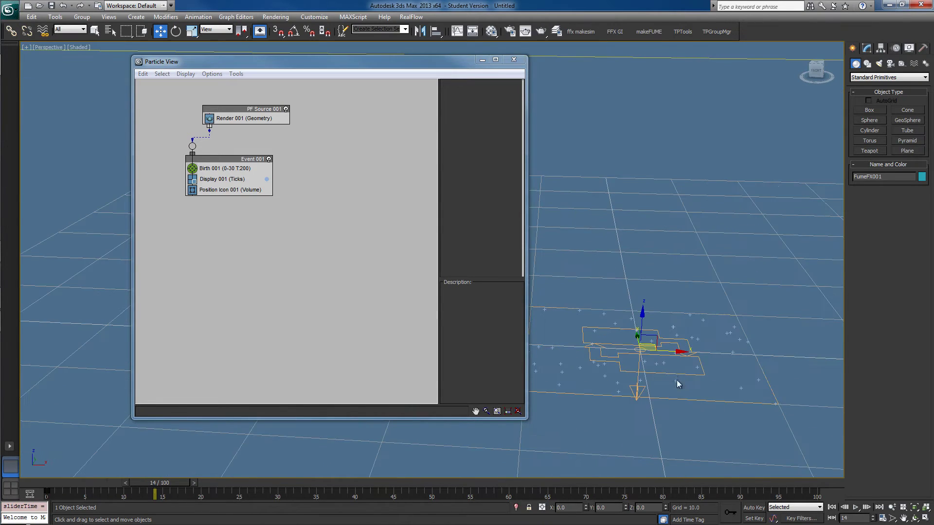
pyautogui.scroll(-6, 654, 410)
pyautogui.moveTo(676, 380); pyautogui.dragTo(836, 467, button='middle')
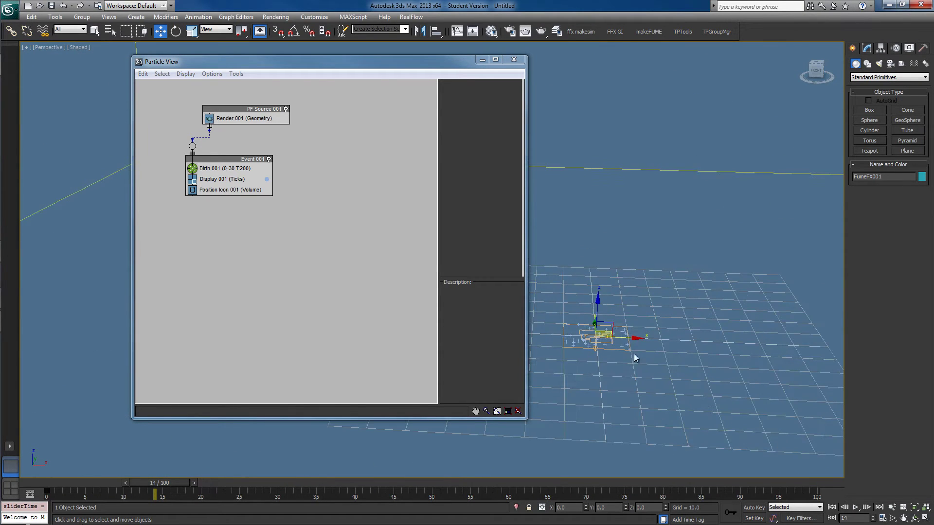
pyautogui.keyDown('alt'); pyautogui.moveTo(611, 351); pyautogui.dragTo(640, 327, button='middle'); pyautogui.keyUp('alt')
pyautogui.scroll(6, 742, 403)
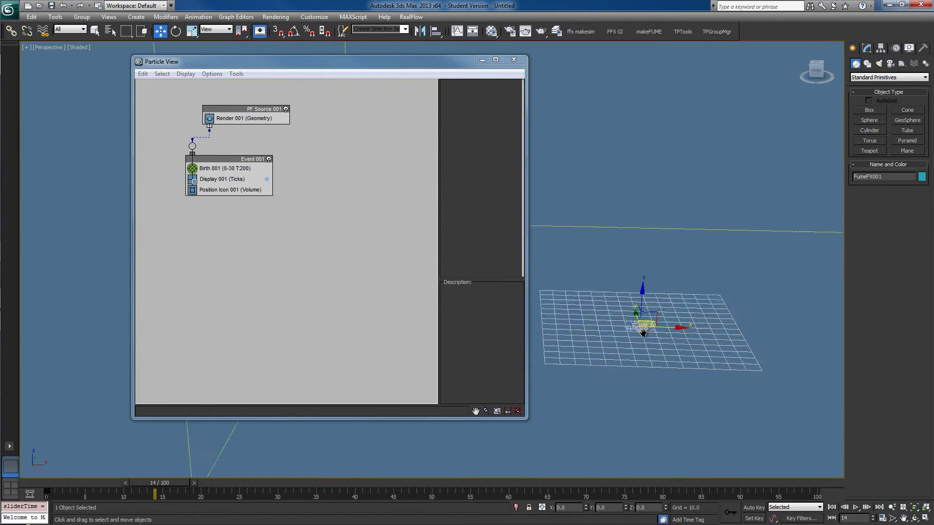
pyautogui.scroll(3, 643, 360)
pyautogui.moveTo(642, 366); pyautogui.dragTo(549, 337, button='middle')
pyautogui.scroll(-2, 547, 344)
pyautogui.scroll(-4, 640, 367)
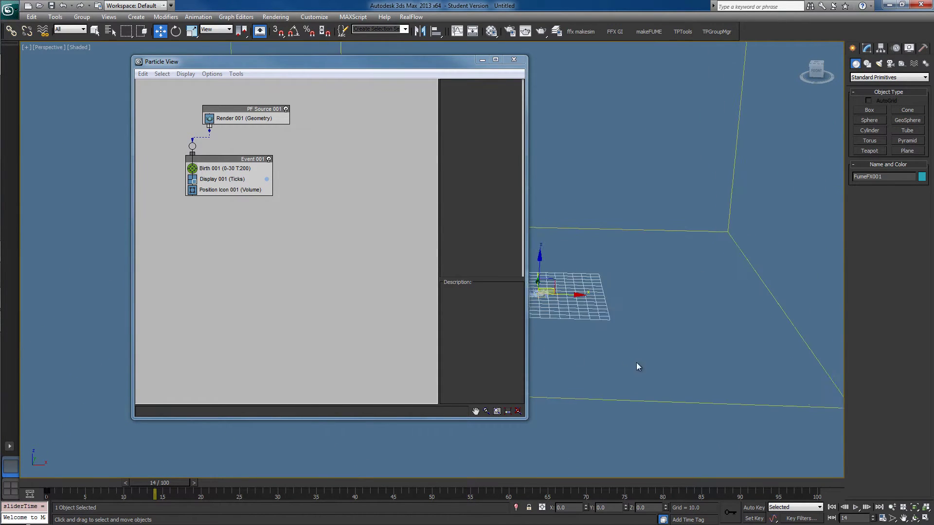
pyautogui.scroll(5, 672, 371)
pyautogui.scroll(-1, 617, 358)
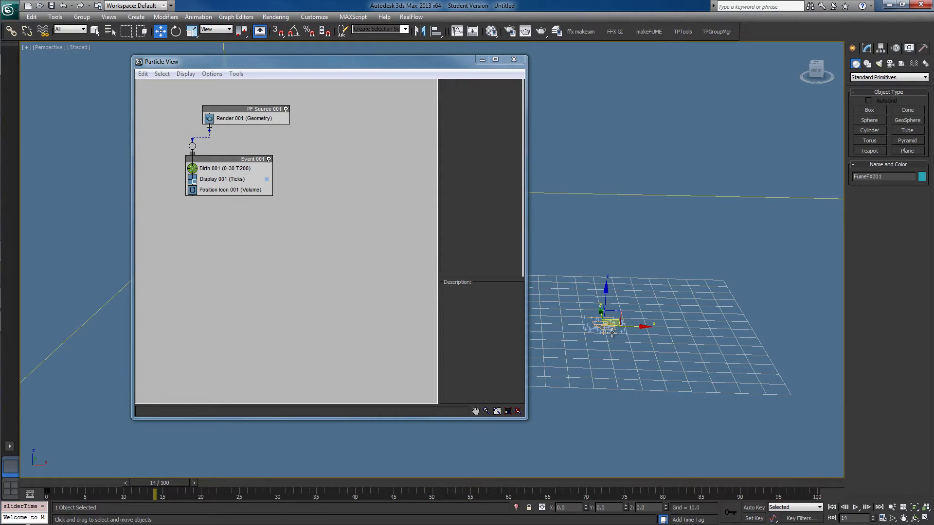
# Select PF Source 001 in the viewport and inspect its emission parameters, plus the Birth 001 and Position Icon 001 settings.
pyautogui.click(612, 332)
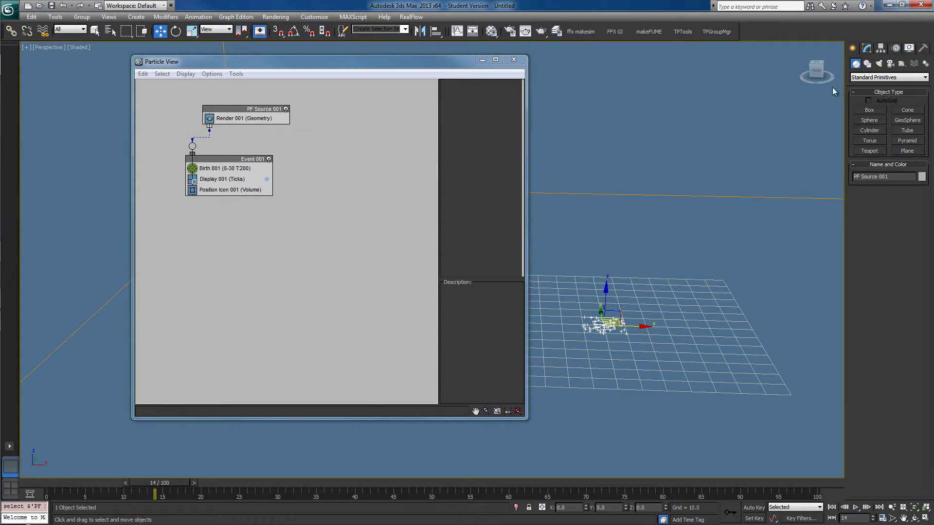
pyautogui.click(866, 49)
pyautogui.moveTo(666, 285); pyautogui.dragTo(674, 285, button='middle')
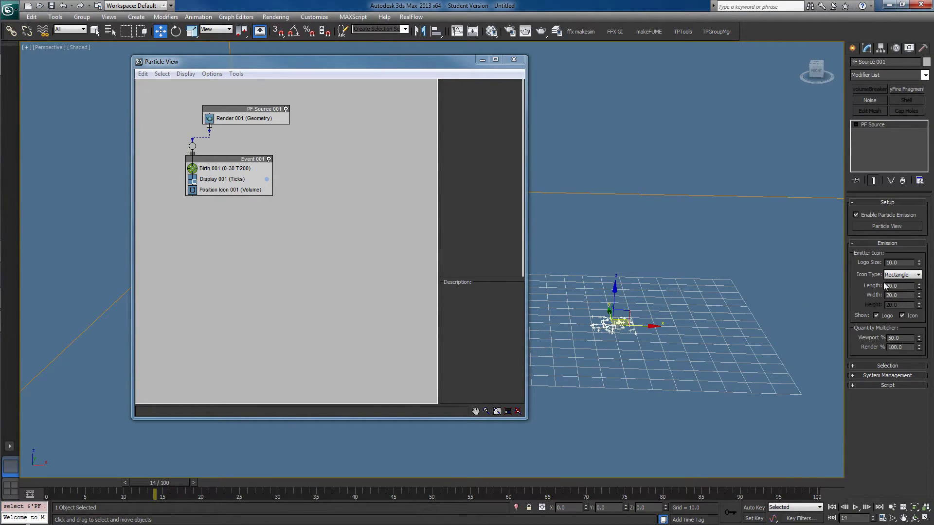
pyautogui.click(212, 169)
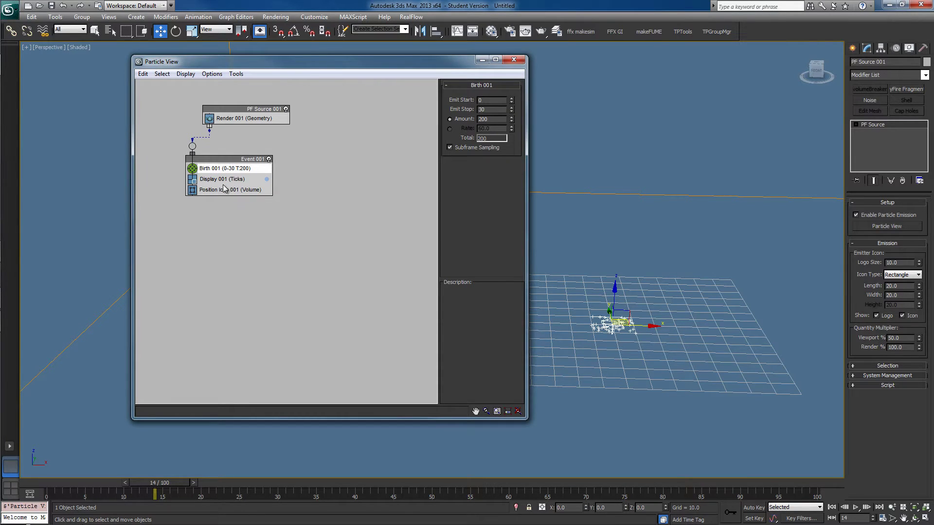
pyautogui.click(224, 190)
pyautogui.moveTo(672, 177); pyautogui.dragTo(674, 177, button='middle')
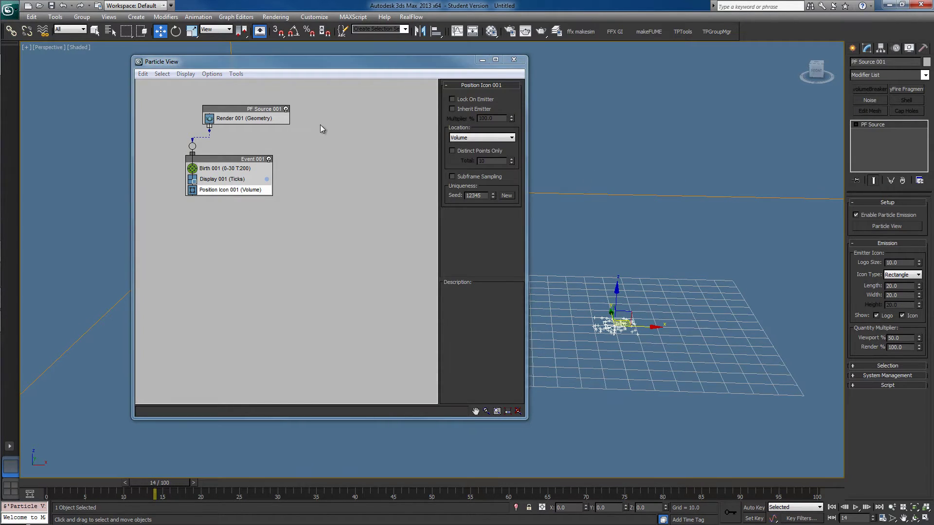
# Set both the length and the width of the PF Source 001 emitter icon to 100.
pyautogui.click(274, 111)
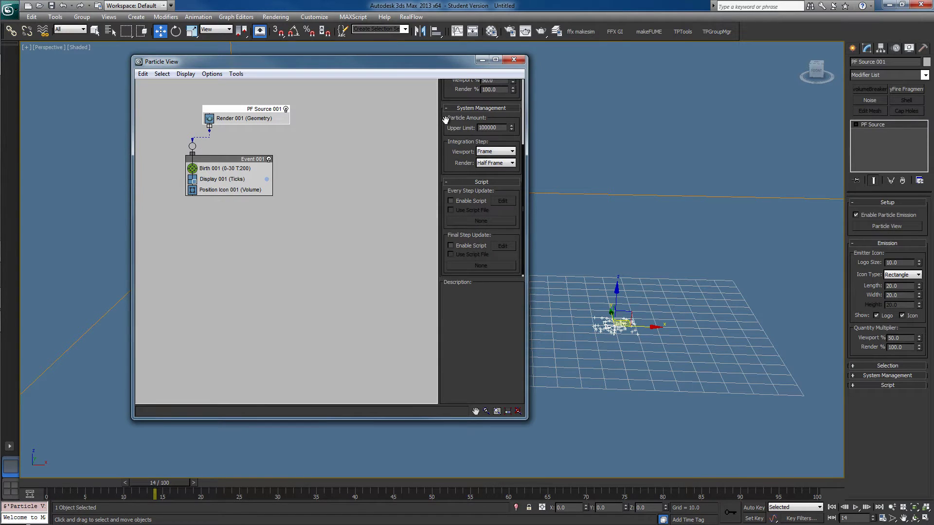
pyautogui.moveTo(446, 119); pyautogui.dragTo(439, 229)
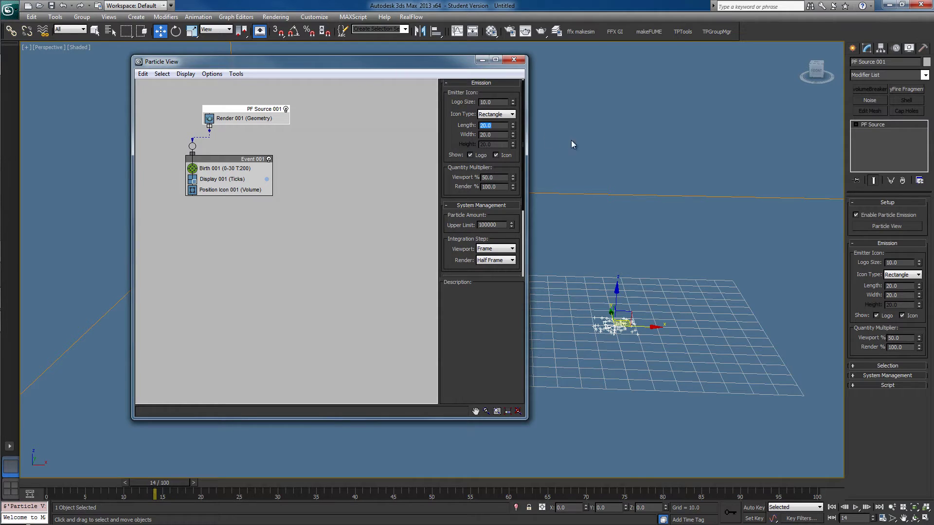
pyautogui.scroll(-4, 571, 140)
pyautogui.click(499, 126)
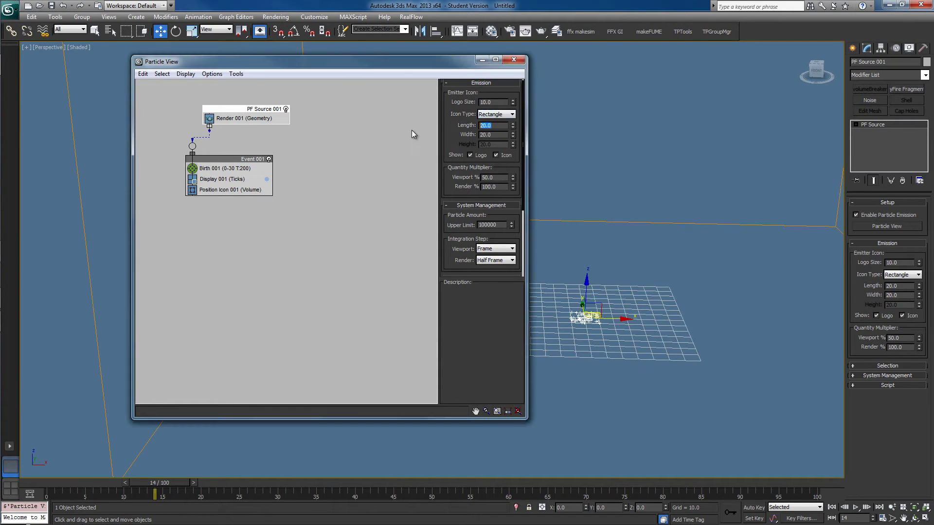
pyautogui.write('100')
pyautogui.press('Return')
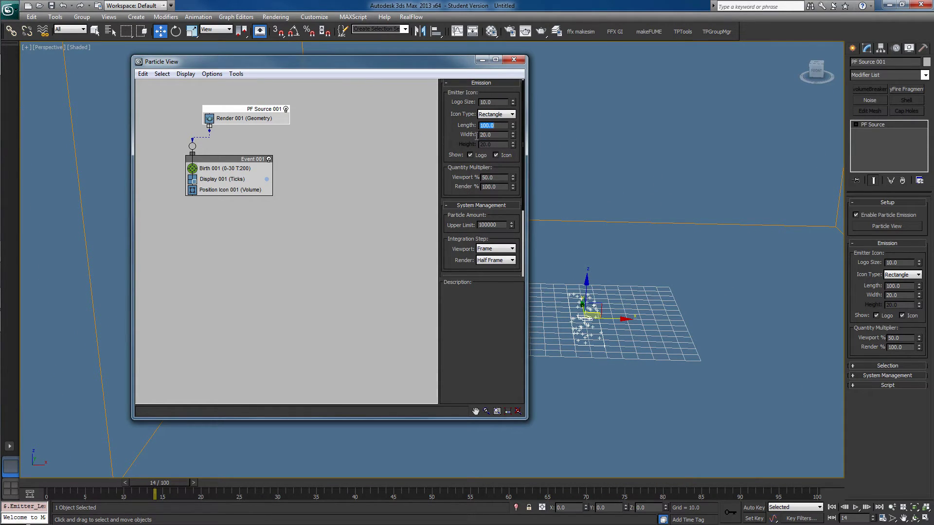
pyautogui.press('Tab')
pyautogui.write('100')
pyautogui.press('Return')
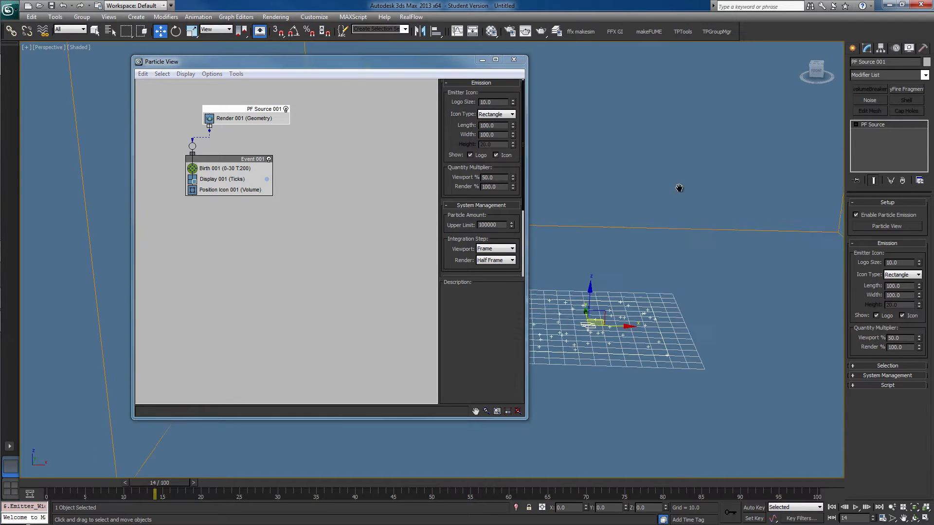
# Move the Particle View window clear of the emitter and return the timeline to frame 0.
pyautogui.scroll(-5, 677, 189)
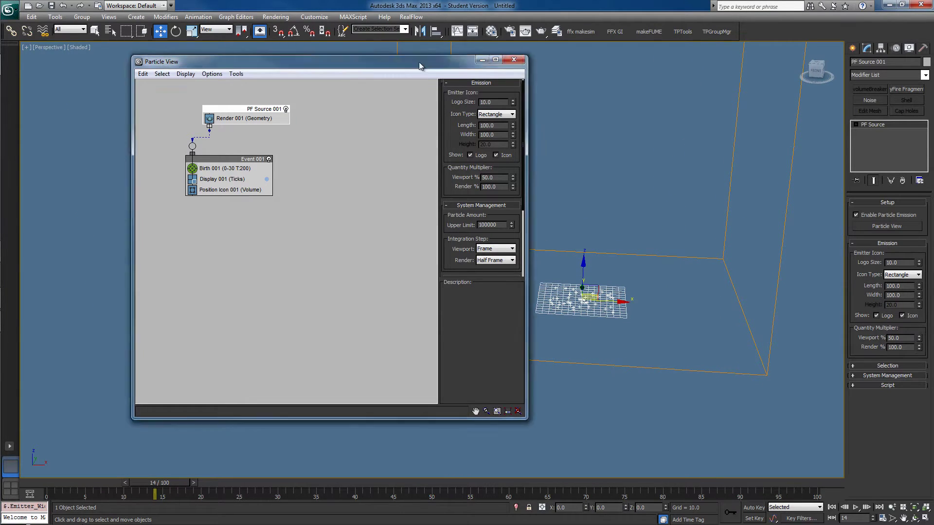
pyautogui.moveTo(419, 62); pyautogui.dragTo(268, 58)
pyautogui.scroll(2, 576, 146)
pyautogui.moveTo(593, 141); pyautogui.dragTo(619, 188, button='middle')
pyautogui.scroll(-2, 620, 188)
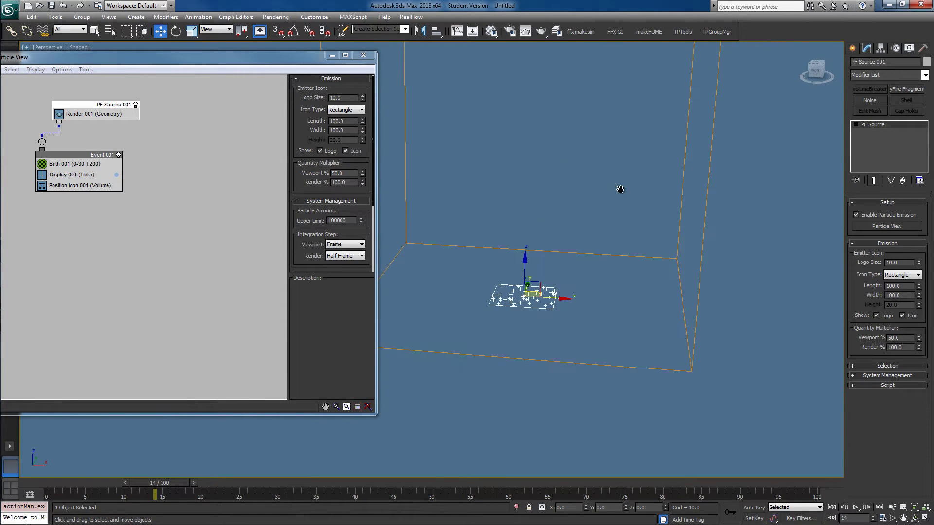
pyautogui.moveTo(84, 483); pyautogui.dragTo(34, 489)
pyautogui.press('w')
pyautogui.moveTo(215, 63)
pyautogui.mouseDown()
pyautogui.moveTo(262, 56)
pyautogui.moveTo(216, 60)
pyautogui.mouseUp()
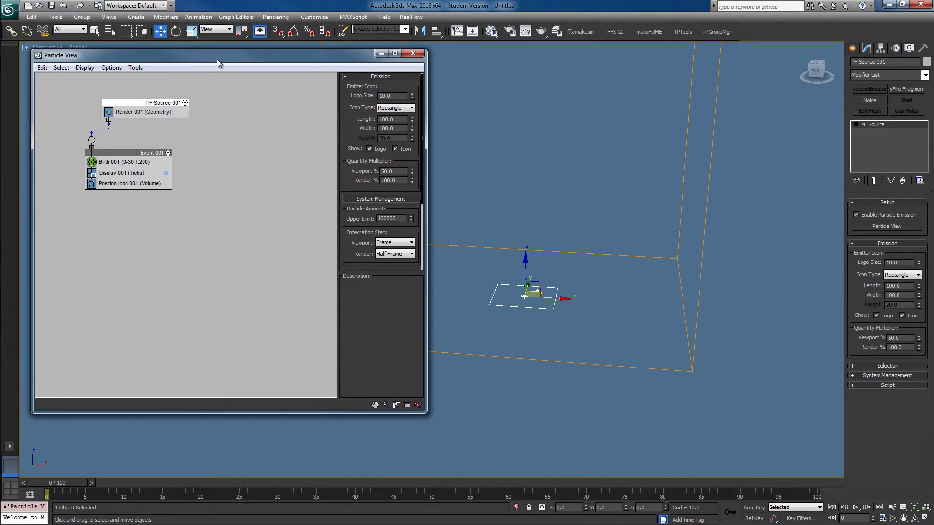
# Append a Speed operator to Event 001 below Position Icon 001 and display its parameters.
pyautogui.scroll(3, 201, 166)
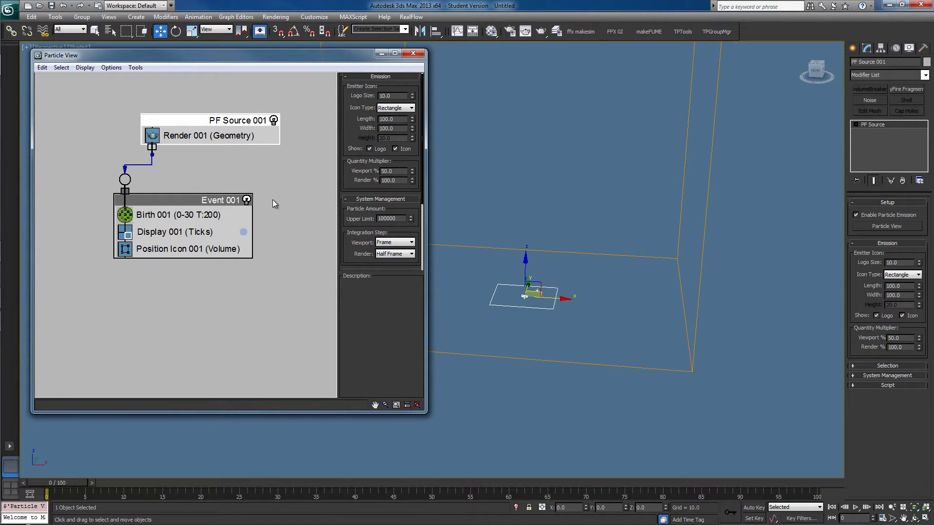
pyautogui.scroll(-3, 231, 189)
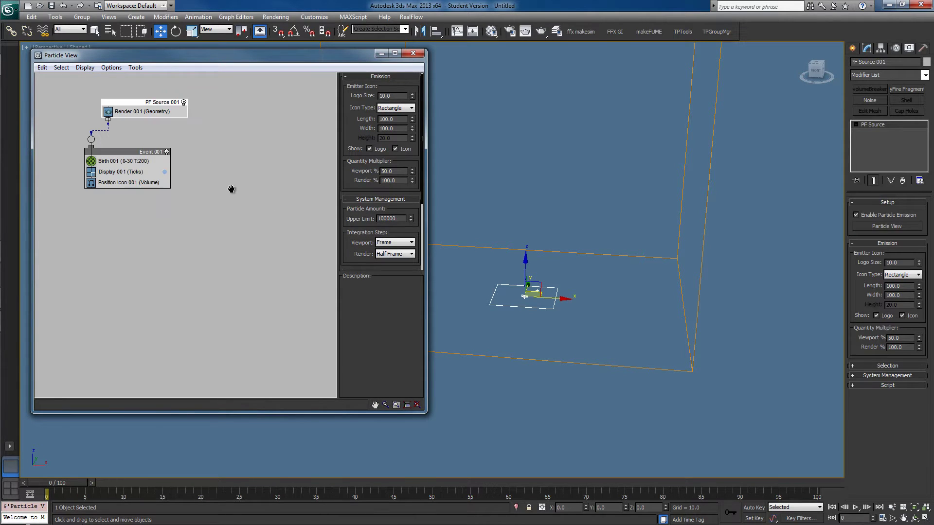
pyautogui.rightClick(129, 183)
pyautogui.moveTo(165, 190)
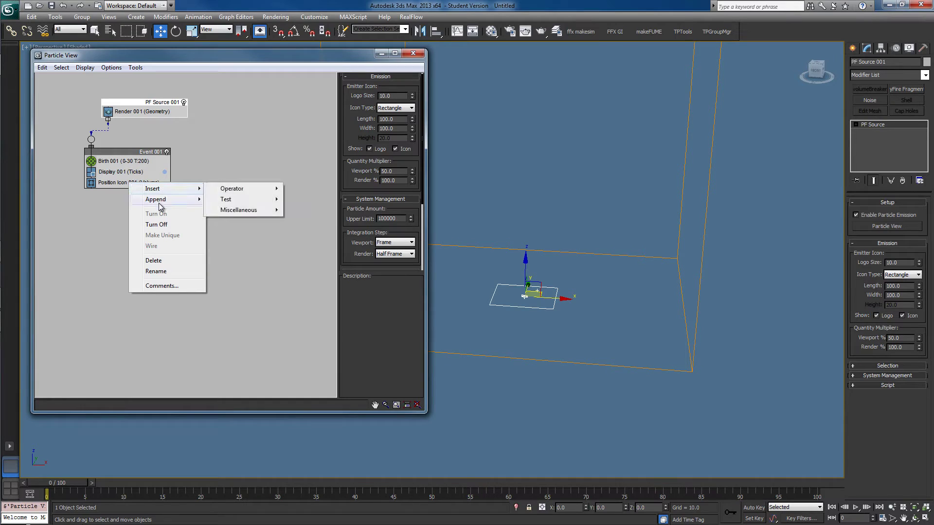
pyautogui.moveTo(228, 200)
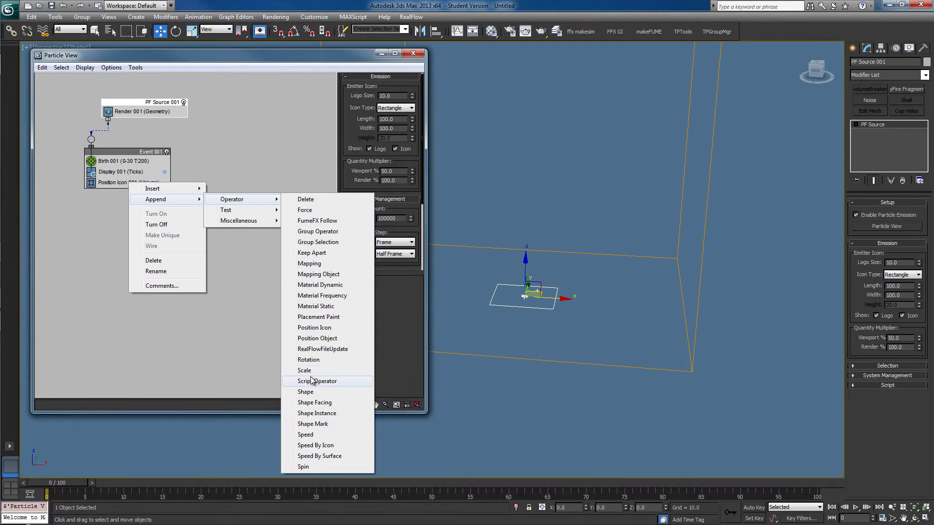
pyautogui.click(310, 436)
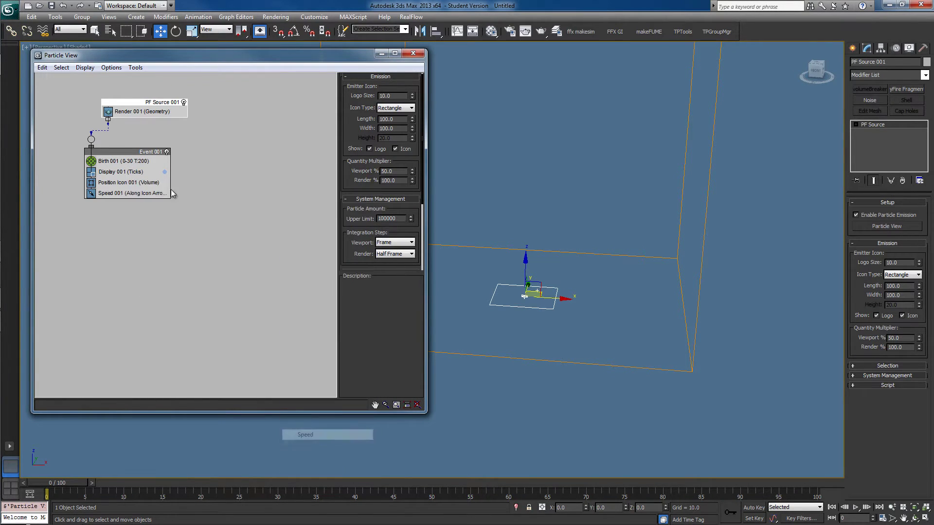
pyautogui.click(136, 194)
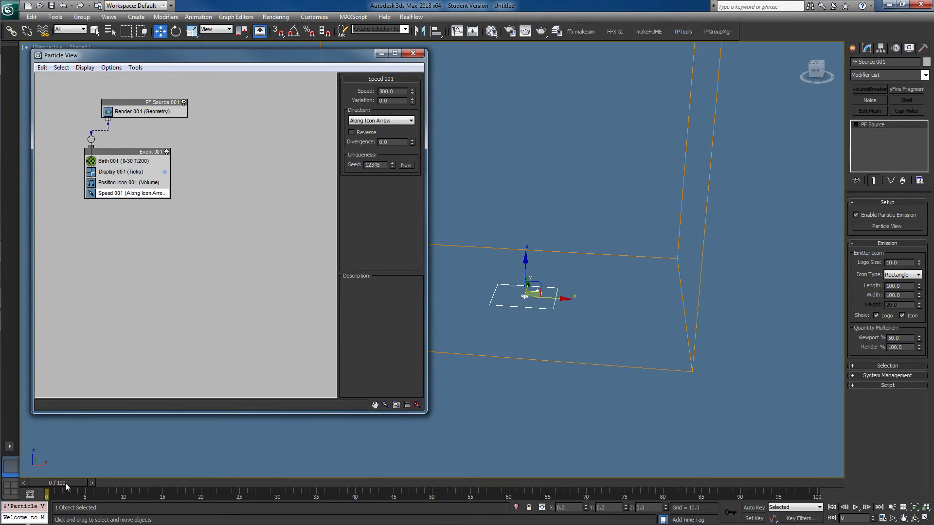
# Scrub the timeline through the early frames to examine the direction in which PF Source 001 emits its particles.
pyautogui.moveTo(65, 483); pyautogui.dragTo(113, 486)
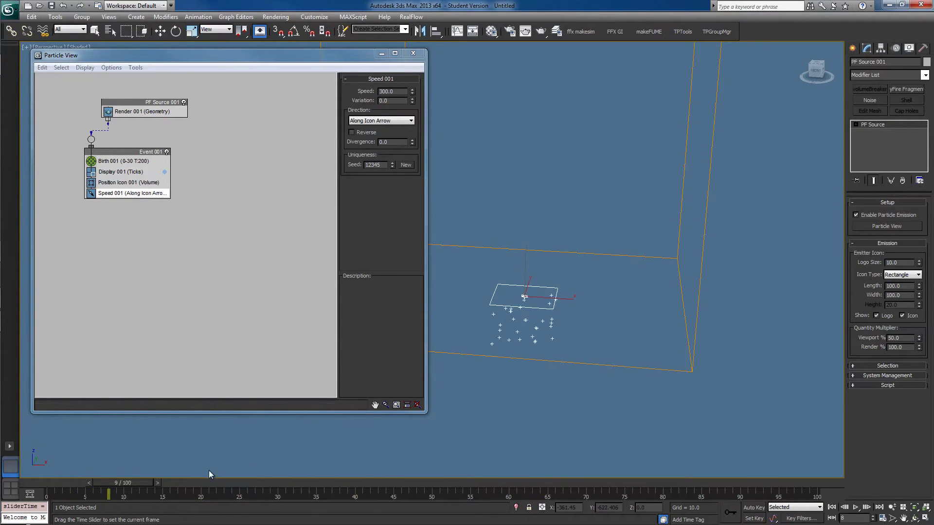
pyautogui.moveTo(209, 483); pyautogui.dragTo(311, 482)
pyautogui.press('w')
pyautogui.keyDown('alt'); pyautogui.moveTo(565, 357); pyautogui.dragTo(567, 323, button='middle'); pyautogui.keyUp('alt')
# Try to rotate the PF Source 001 emitter upside down so that its particles travel upward.
pyautogui.press('e')
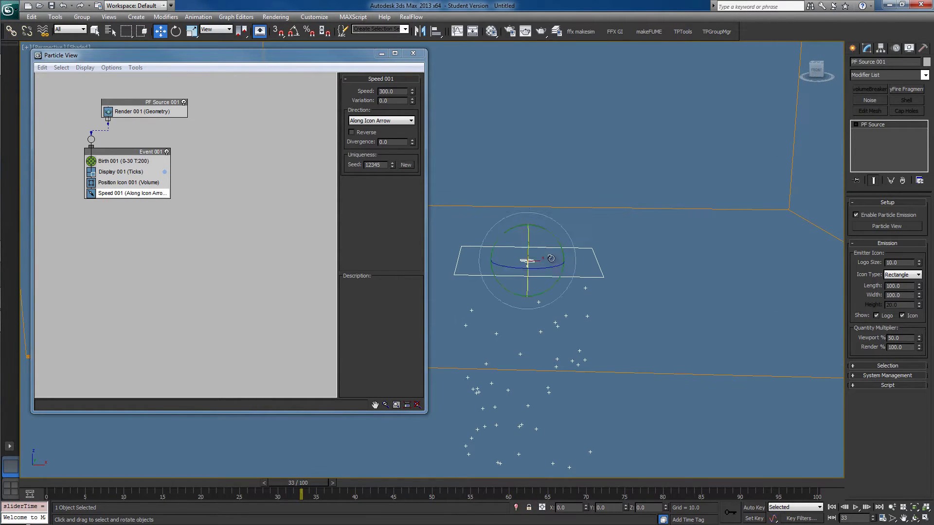
pyautogui.moveTo(551, 258); pyautogui.dragTo(551, 346)
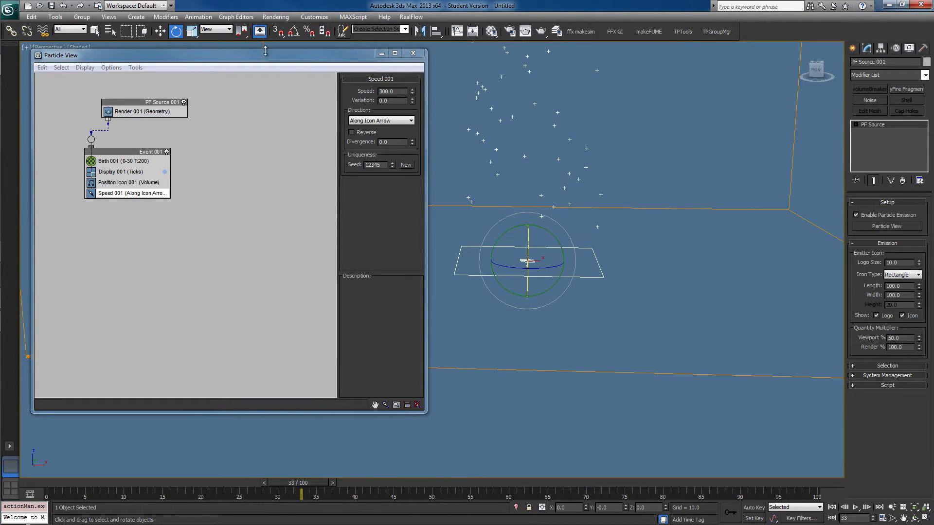
pyautogui.moveTo(528, 239); pyautogui.dragTo(520, 327)
# Return the timeline to frame 0 and turn on Reverse for the direction of Speed 001.
pyautogui.keyDown('alt'); pyautogui.moveTo(508, 290); pyautogui.dragTo(506, 301, button='middle'); pyautogui.keyUp('alt')
pyautogui.moveTo(203, 487); pyautogui.dragTo(58, 483)
pyautogui.click(350, 132)
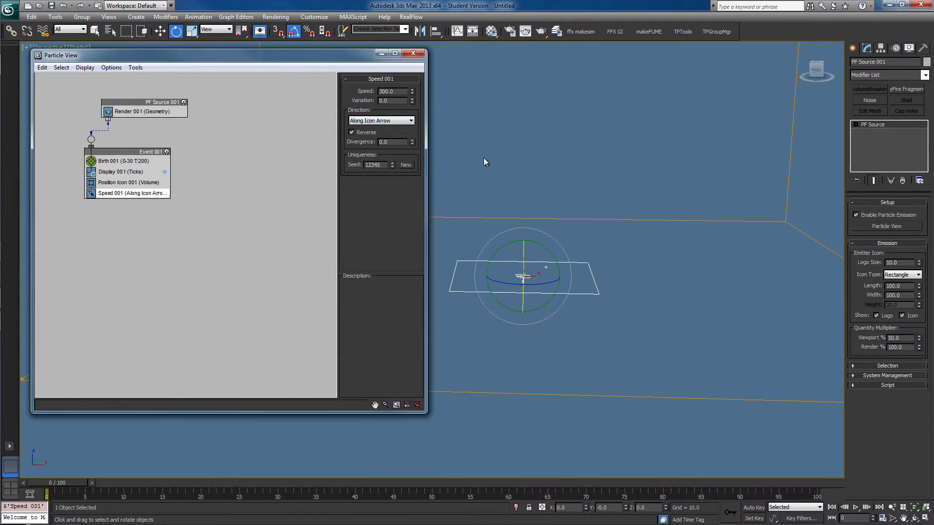
pyautogui.keyDown('alt'); pyautogui.moveTo(484, 158); pyautogui.dragTo(600, 218, button='middle'); pyautogui.keyUp('alt')
pyautogui.press('w')
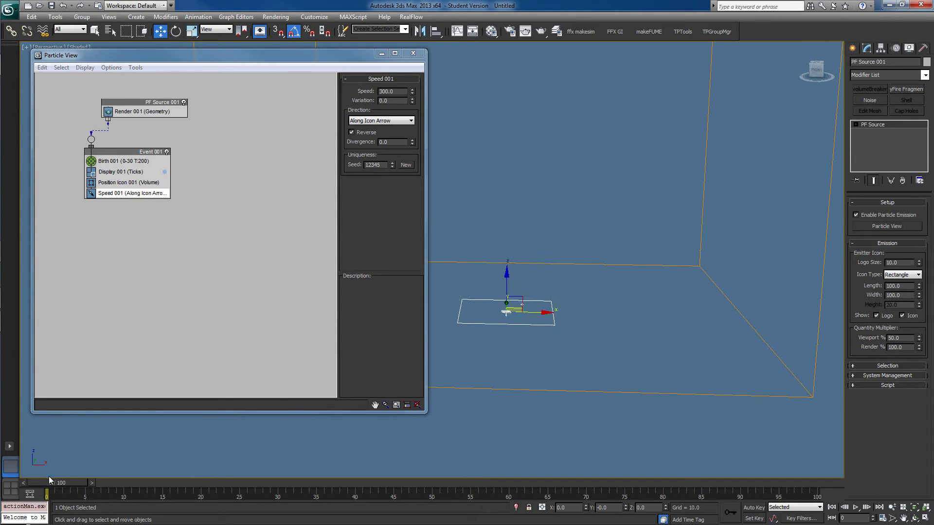
pyautogui.moveTo(51, 481)
pyautogui.mouseDown()
pyautogui.moveTo(85, 483)
pyautogui.moveTo(50, 483)
pyautogui.mouseUp()
pyautogui.moveTo(657, 300); pyautogui.dragTo(682, 329, button='middle')
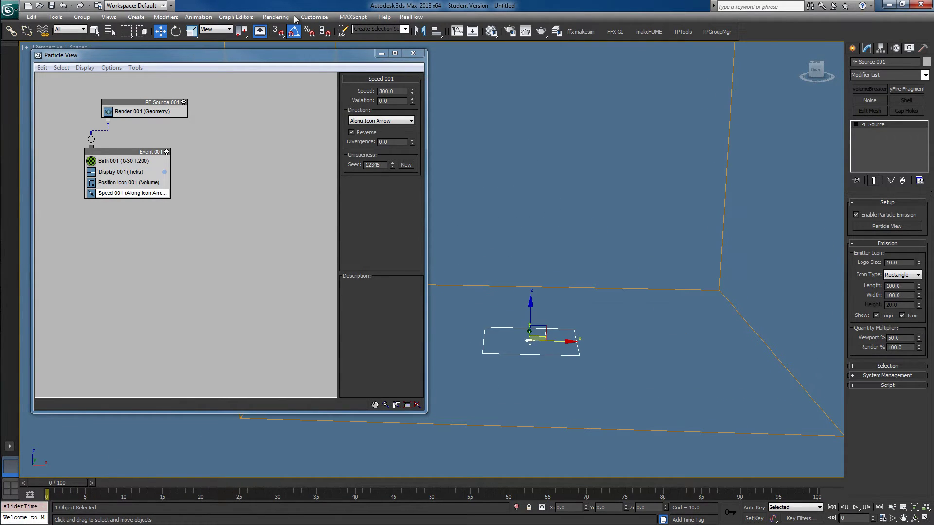
# Check the rotation values of PF Source 001 and scrub the timeline to preview the reversed particle emission.
pyautogui.rightClick(179, 31)
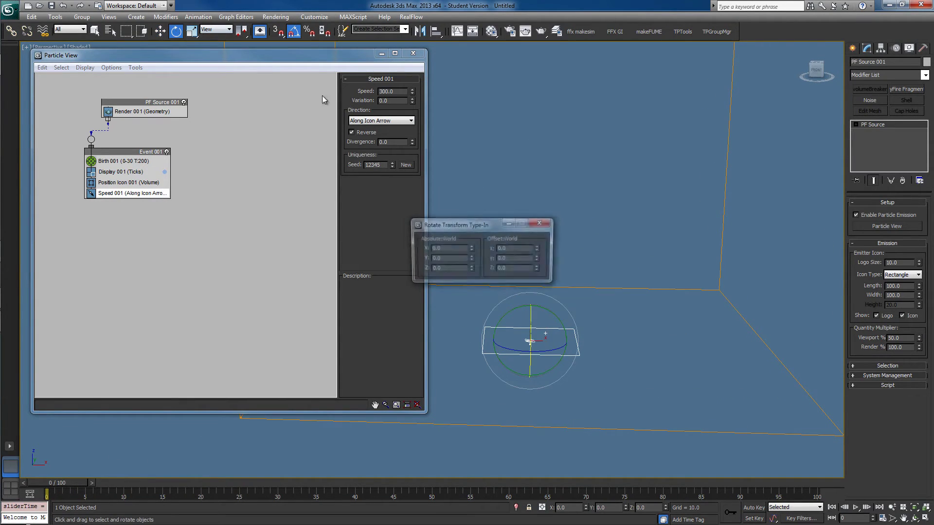
pyautogui.click(541, 225)
pyautogui.keyDown('alt'); pyautogui.moveTo(552, 207); pyautogui.dragTo(629, 220, button='middle'); pyautogui.keyUp('alt')
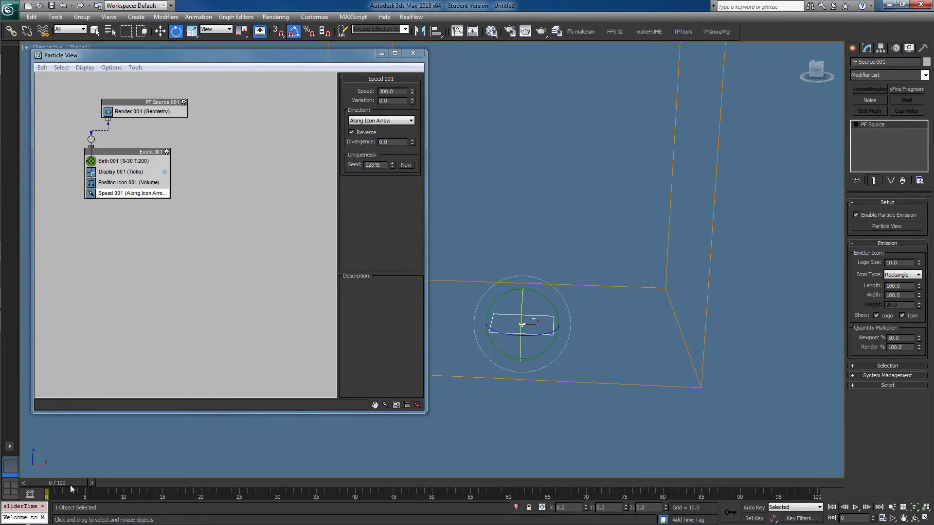
pyautogui.press('q')
pyautogui.moveTo(70, 486); pyautogui.dragTo(297, 455)
pyautogui.moveTo(442, 443); pyautogui.dragTo(49, 474)
pyautogui.press('e')
pyautogui.keyDown('alt'); pyautogui.moveTo(587, 244); pyautogui.dragTo(591, 238, button='middle'); pyautogui.keyUp('alt')
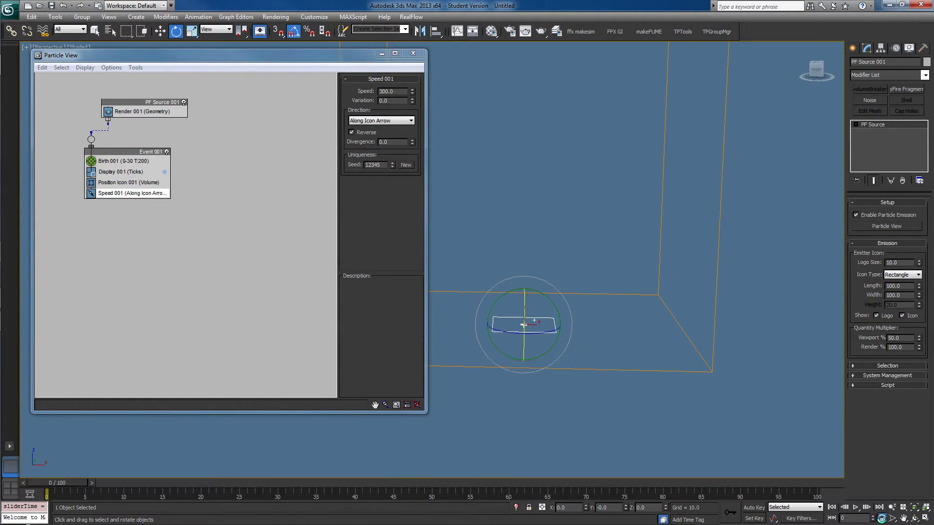
# Set the frame rate to Film and the animation end time to 100 in the time configuration.
pyautogui.click(882, 518)
pyautogui.click(528, 151)
pyautogui.click(883, 519)
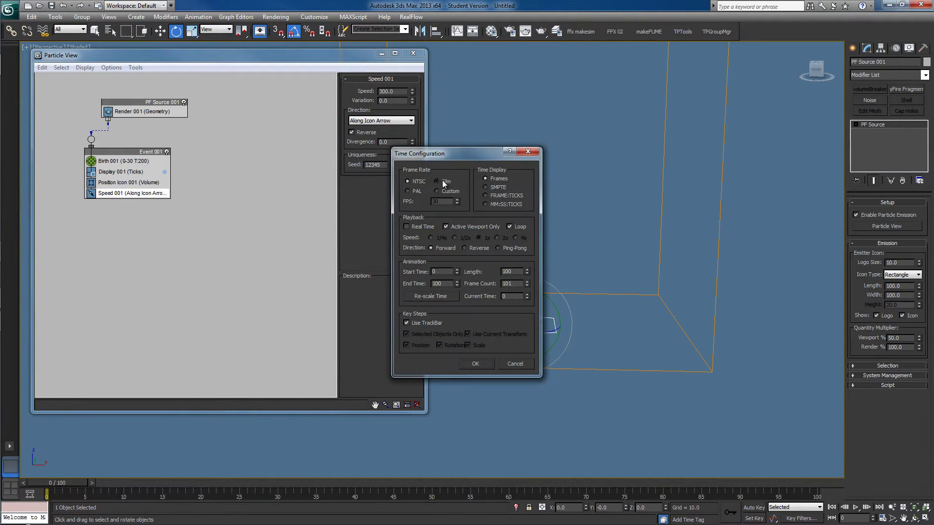
pyautogui.moveTo(467, 149); pyautogui.dragTo(478, 140)
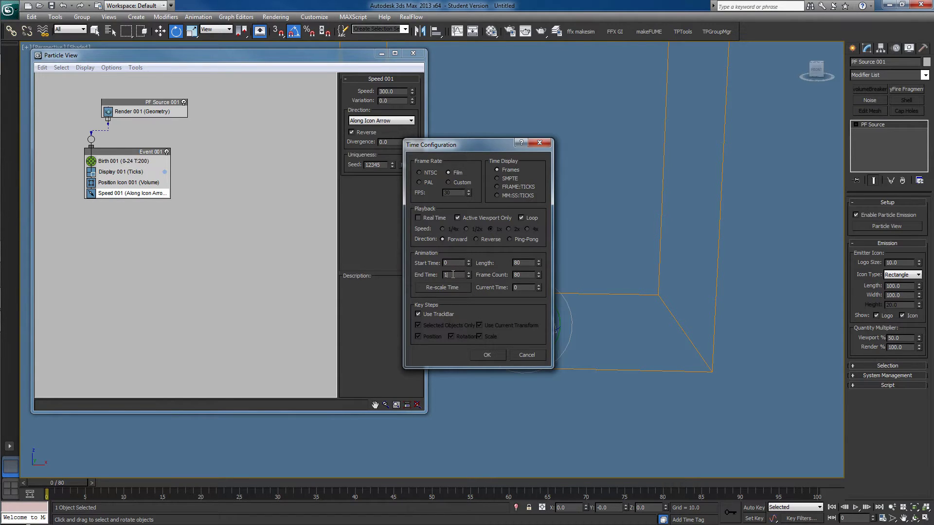
pyautogui.click(498, 355)
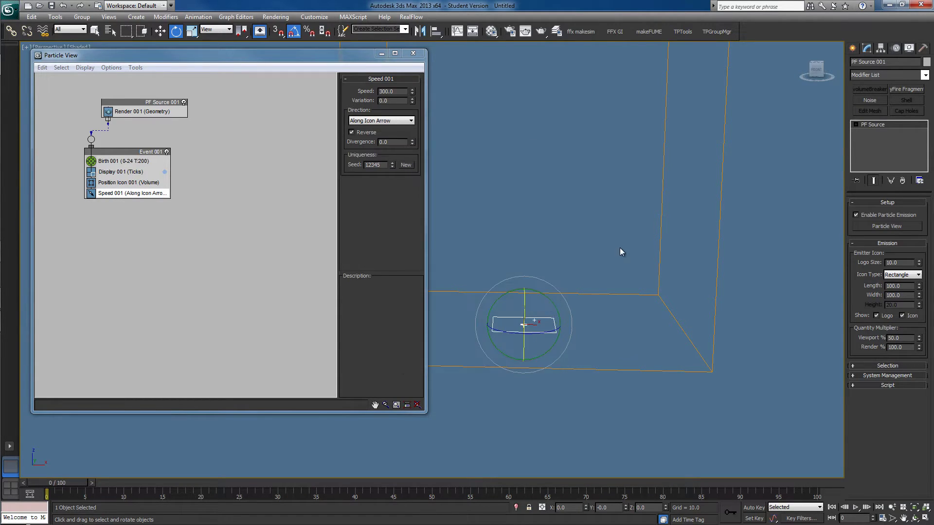
# Check the emission on the timeline and set the Emit Stop of Birth 001 to 100.
pyautogui.scroll(-3, 627, 253)
pyautogui.keyDown('alt'); pyautogui.moveTo(635, 263); pyautogui.dragTo(654, 265, button='middle'); pyautogui.keyUp('alt')
pyautogui.moveTo(242, 480); pyautogui.dragTo(250, 462)
pyautogui.press('e')
pyautogui.click(131, 161)
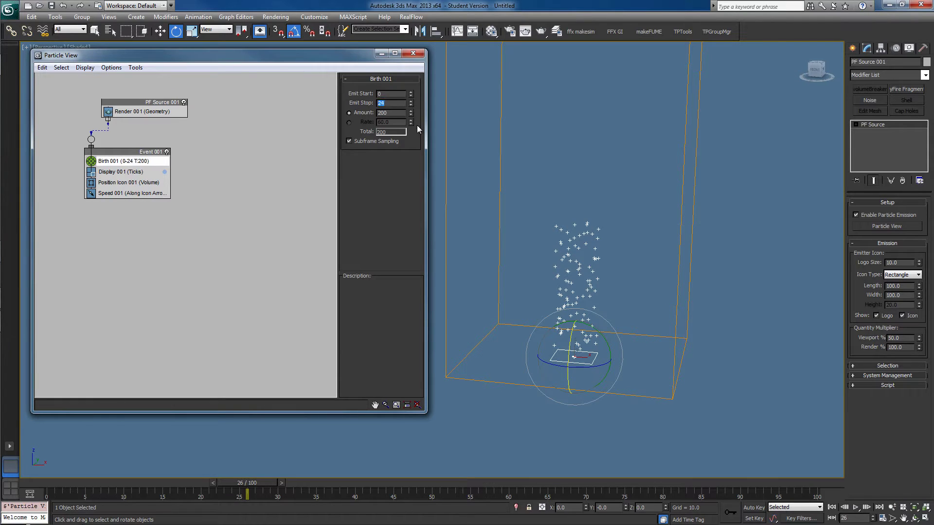
pyautogui.write('100')
# Scrub the timeline and orbit the view to examine how the continuous particle stream rises through the container.
pyautogui.moveTo(244, 484); pyautogui.dragTo(579, 460)
pyautogui.press('e')
pyautogui.keyDown('alt'); pyautogui.moveTo(626, 253); pyautogui.dragTo(555, 302, button='middle'); pyautogui.keyUp('alt')
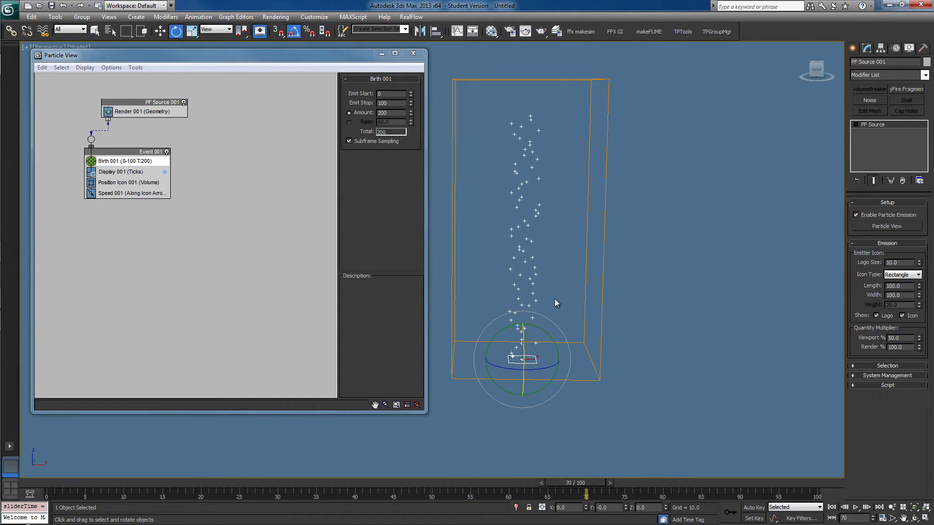
pyautogui.moveTo(224, 489); pyautogui.dragTo(583, 460)
pyautogui.moveTo(667, 460); pyautogui.dragTo(54, 474)
pyautogui.press('e')
pyautogui.scroll(5, 594, 191)
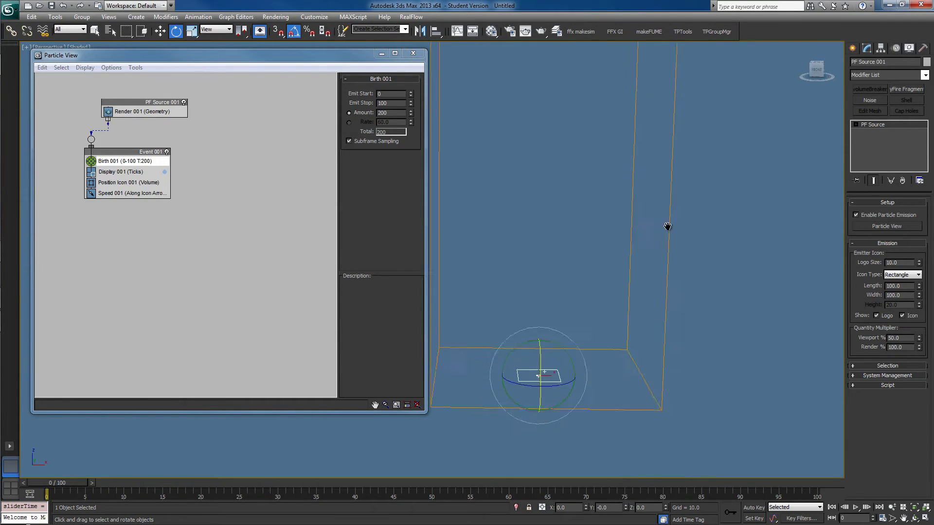
pyautogui.press('q')
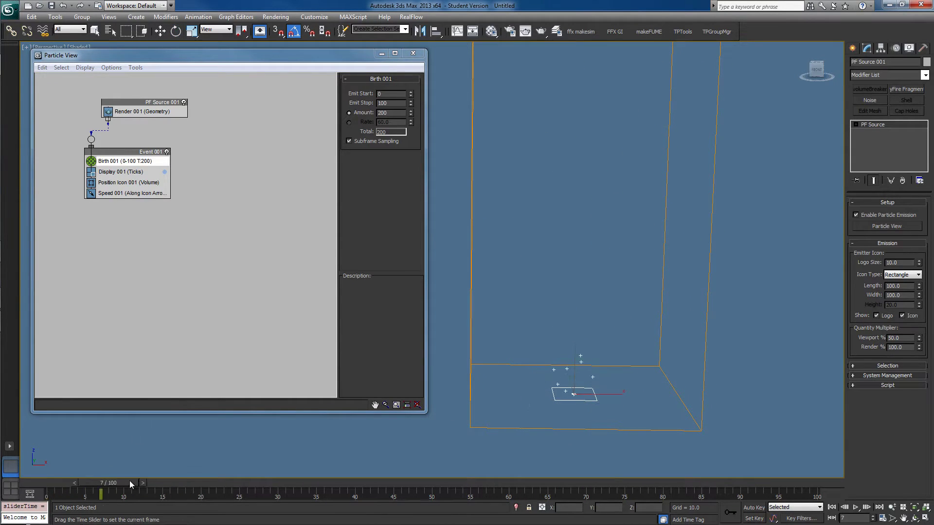
pyautogui.moveTo(36, 482); pyautogui.dragTo(193, 462)
pyautogui.press('e')
pyautogui.keyDown('alt'); pyautogui.moveTo(552, 342); pyautogui.dragTo(525, 341, button='middle'); pyautogui.keyUp('alt')
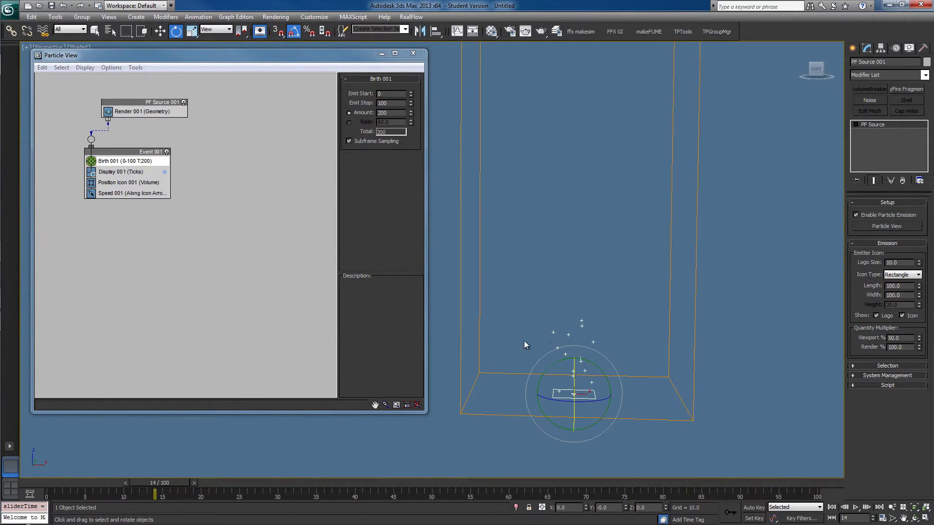
pyautogui.press('q')
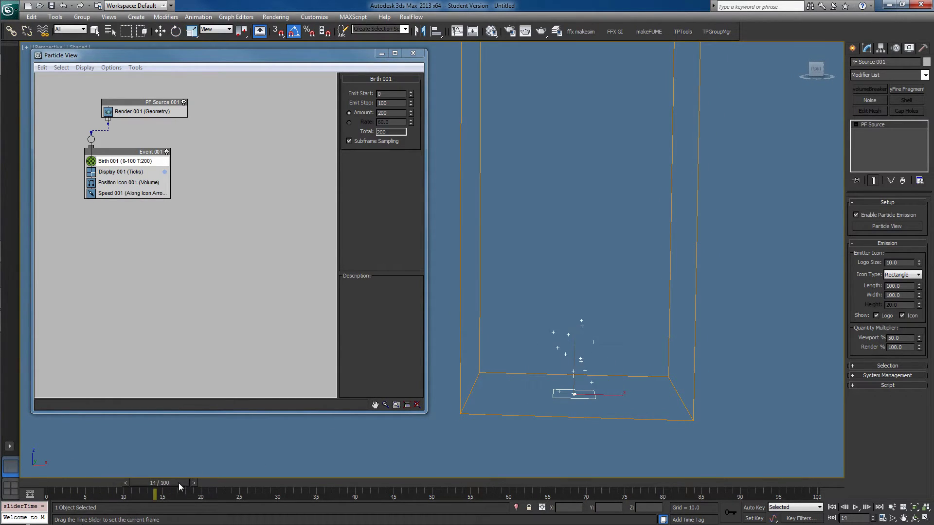
pyautogui.moveTo(180, 483)
pyautogui.mouseDown()
pyautogui.moveTo(106, 474)
pyautogui.moveTo(177, 474)
pyautogui.mouseUp()
pyautogui.press('e')
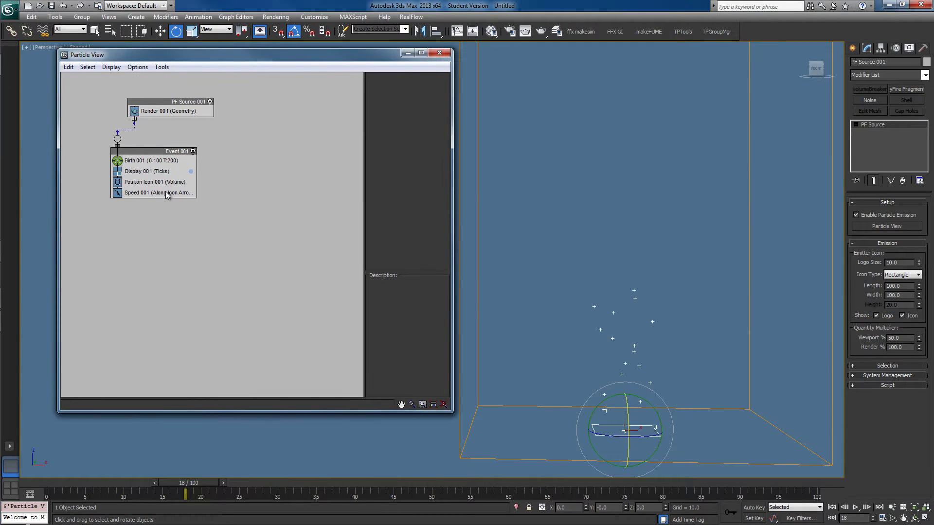
# Append a Delete operator to Event 001 below Speed 001, display its parameters and return the timeline to frame 0.
pyautogui.rightClick(162, 194)
pyautogui.moveTo(195, 210)
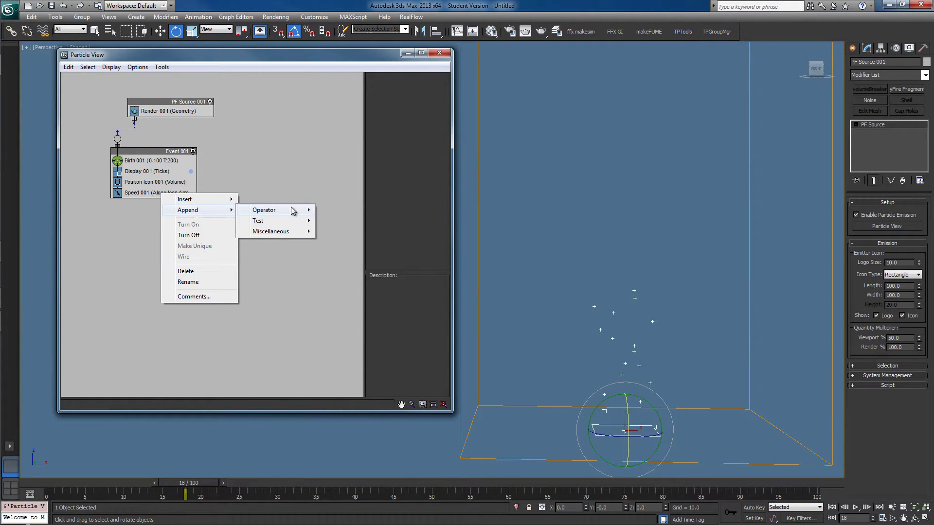
pyautogui.moveTo(306, 210)
pyautogui.click(336, 210)
pyautogui.click(138, 203)
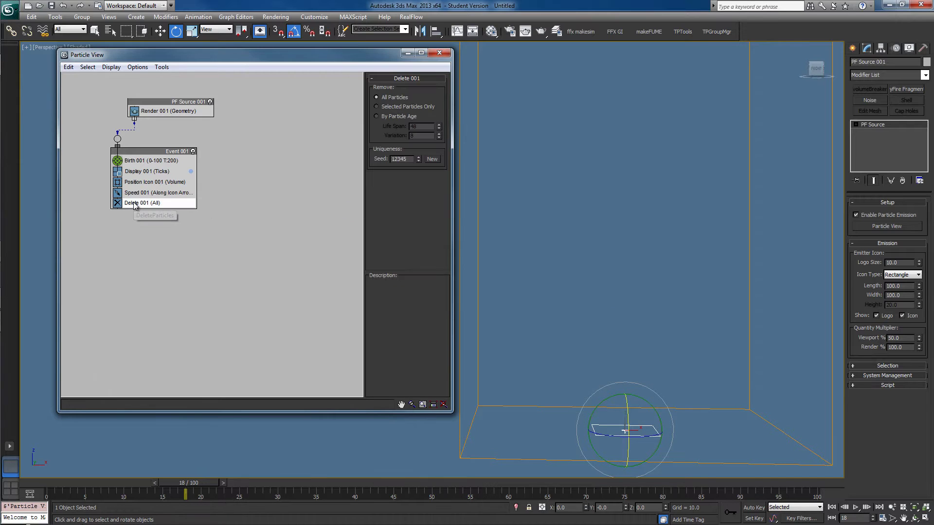
pyautogui.moveTo(277, 55); pyautogui.dragTo(270, 54)
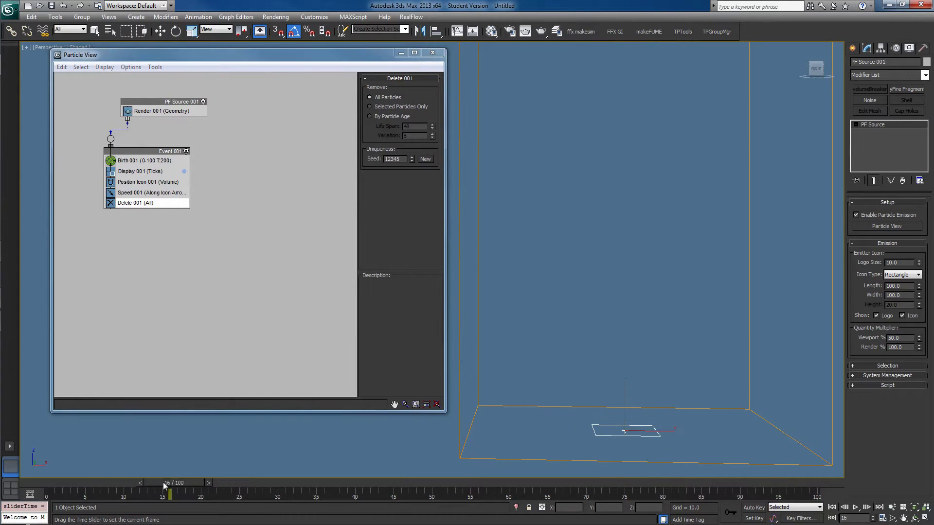
pyautogui.moveTo(162, 483)
pyautogui.mouseDown()
pyautogui.moveTo(79, 480)
pyautogui.moveTo(163, 489)
pyautogui.mouseUp()
pyautogui.press('Home')
pyautogui.press('e')
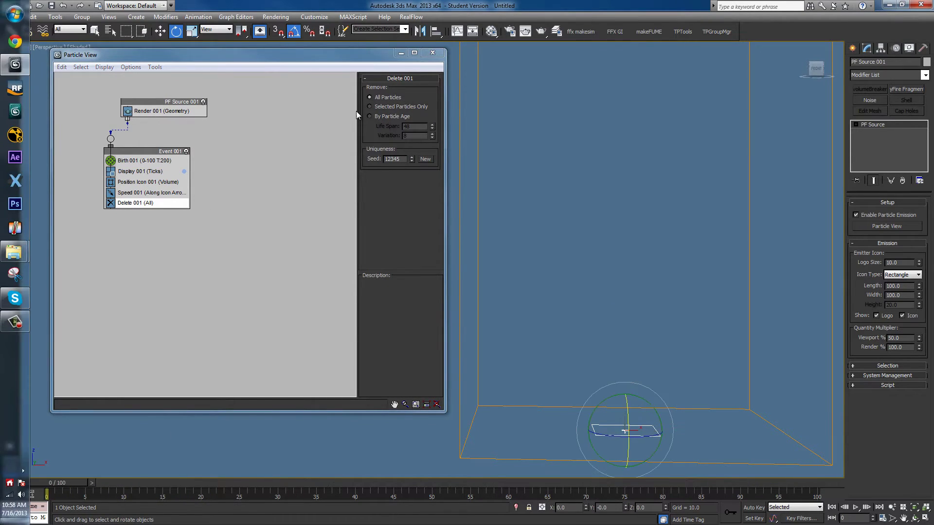
# Set Delete 001 to remove particles by particle age with a life span of 6 and a variation of 5.
pyautogui.click(370, 116)
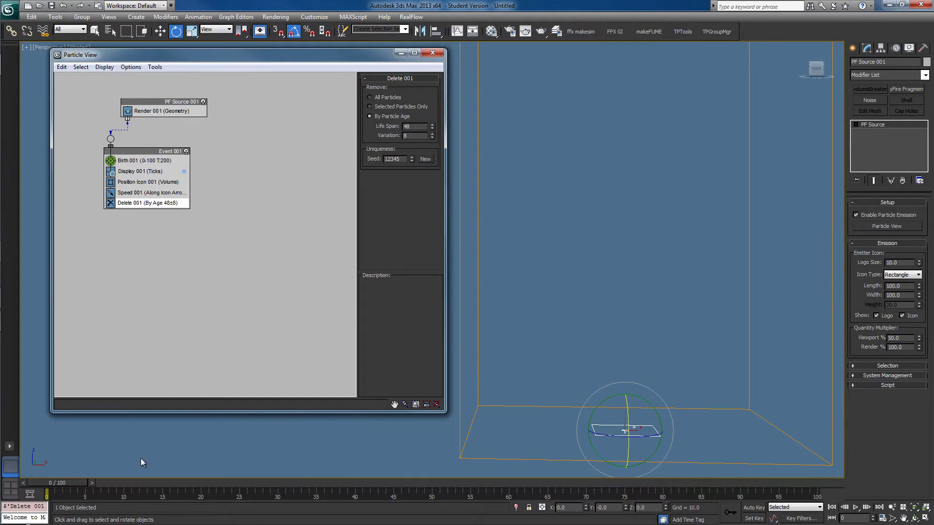
pyautogui.moveTo(74, 484); pyautogui.dragTo(160, 477)
pyautogui.click(407, 126)
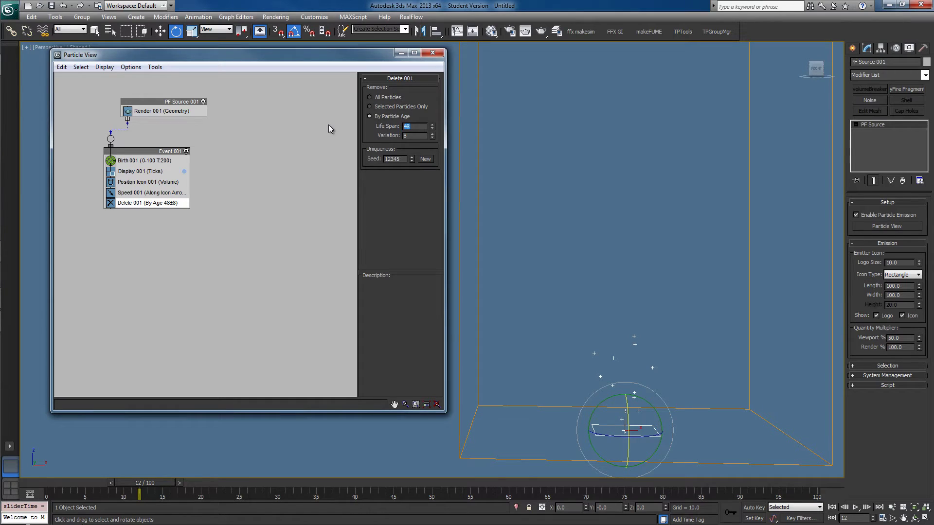
pyautogui.press('Tab')
pyautogui.write('5')
pyautogui.moveTo(151, 485); pyautogui.dragTo(164, 475)
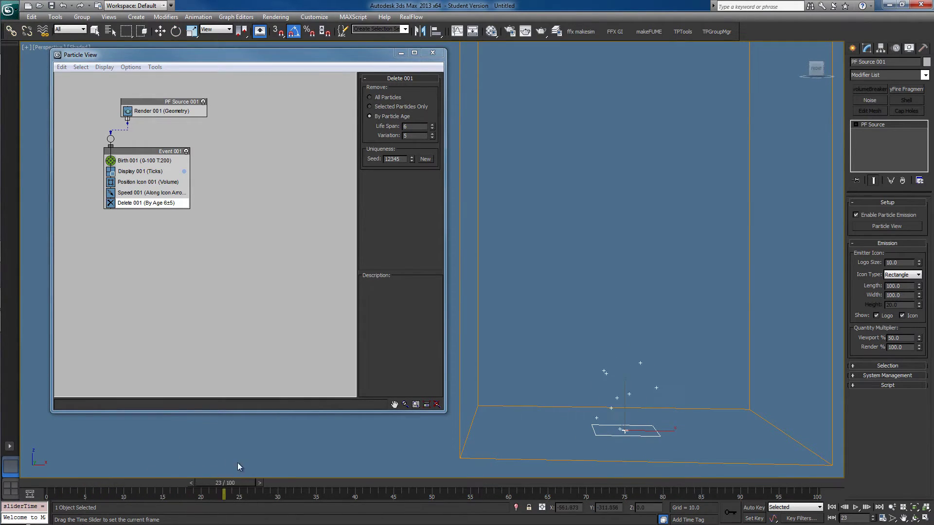
pyautogui.moveTo(237, 462); pyautogui.dragTo(154, 407)
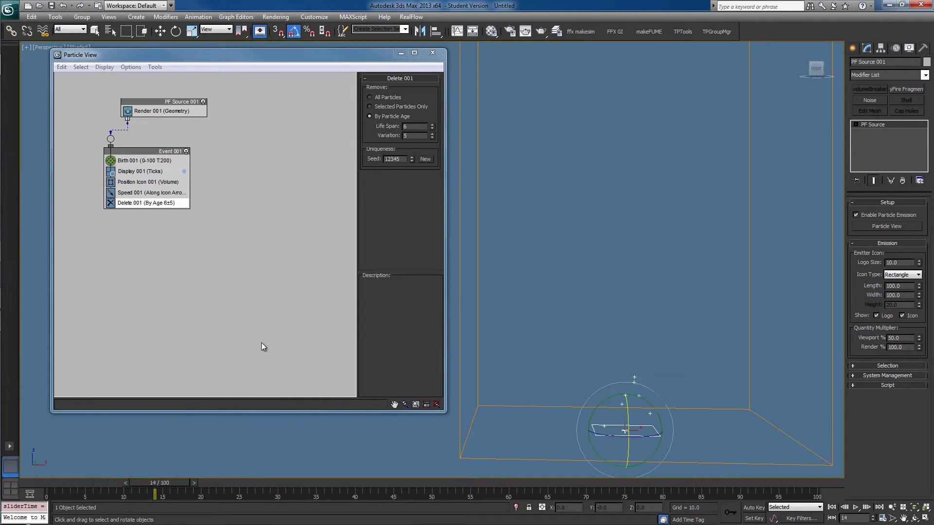
# Scrub the timeline to examine how far the particles travel before dying, keeping the Delete 001 life span at 6.
pyautogui.doubleClick(413, 127)
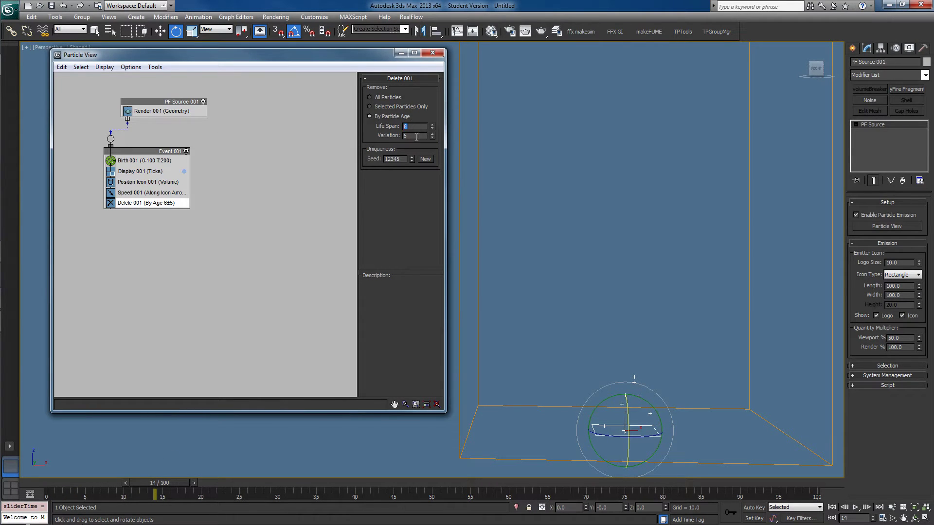
pyautogui.moveTo(574, 191); pyautogui.dragTo(567, 174, button='middle')
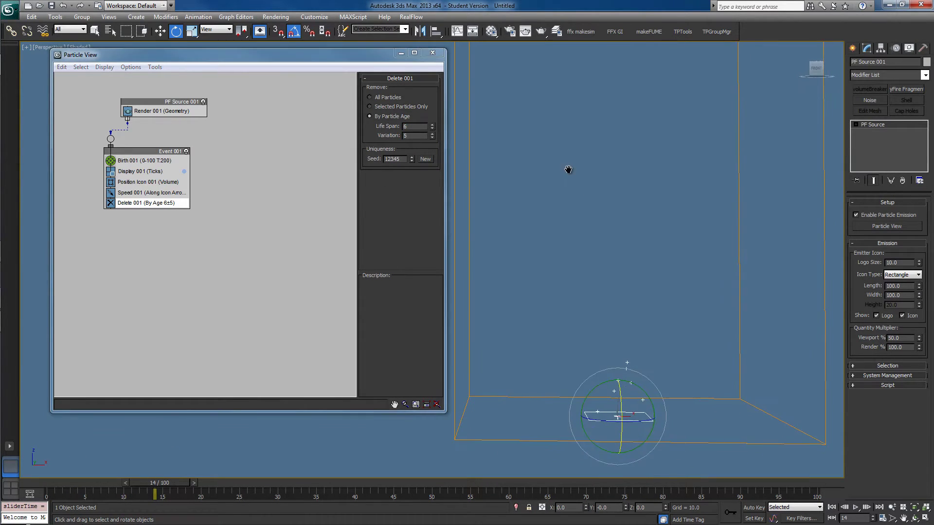
pyautogui.moveTo(156, 483); pyautogui.dragTo(5, 492)
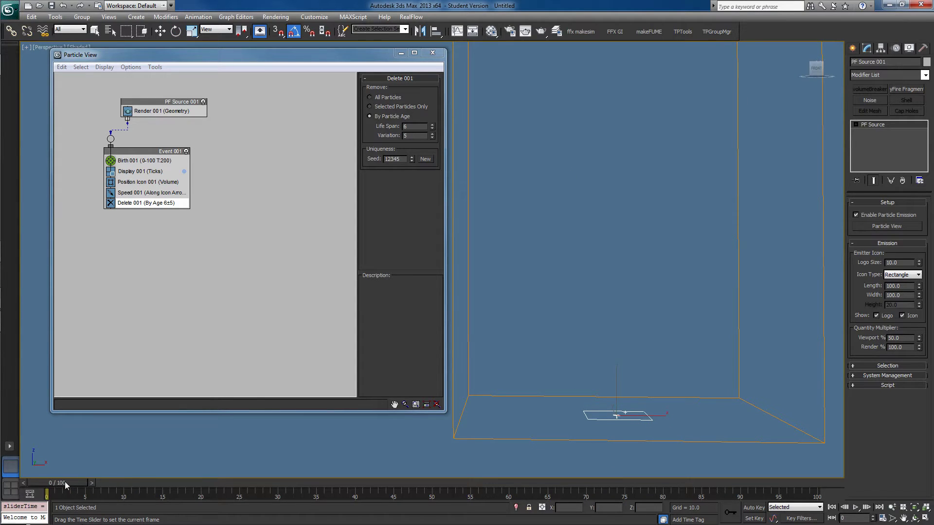
pyautogui.moveTo(66, 482); pyautogui.dragTo(194, 419)
pyautogui.moveTo(415, 127); pyautogui.dragTo(296, 146)
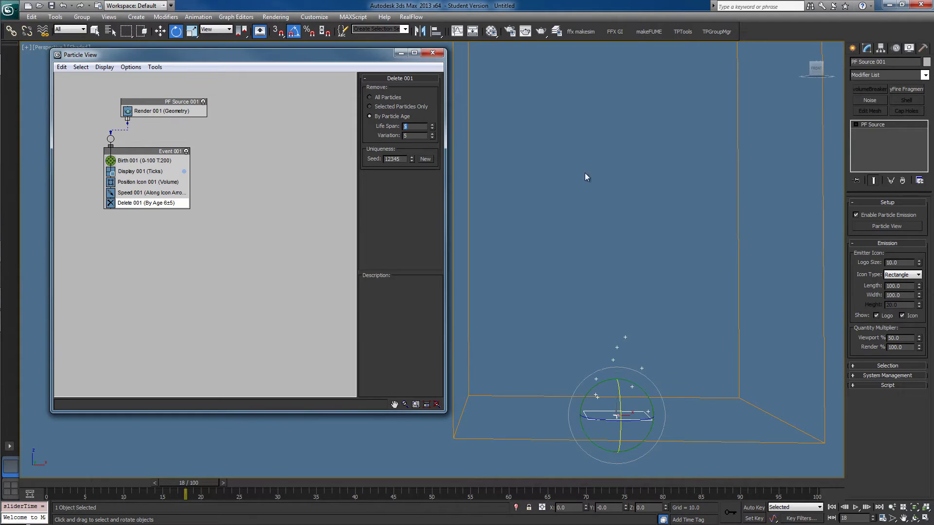
pyautogui.write('6')
pyautogui.keyDown('alt'); pyautogui.moveTo(585, 177); pyautogui.dragTo(248, 457, button='middle'); pyautogui.keyUp('alt')
pyautogui.moveTo(196, 483); pyautogui.dragTo(57, 483)
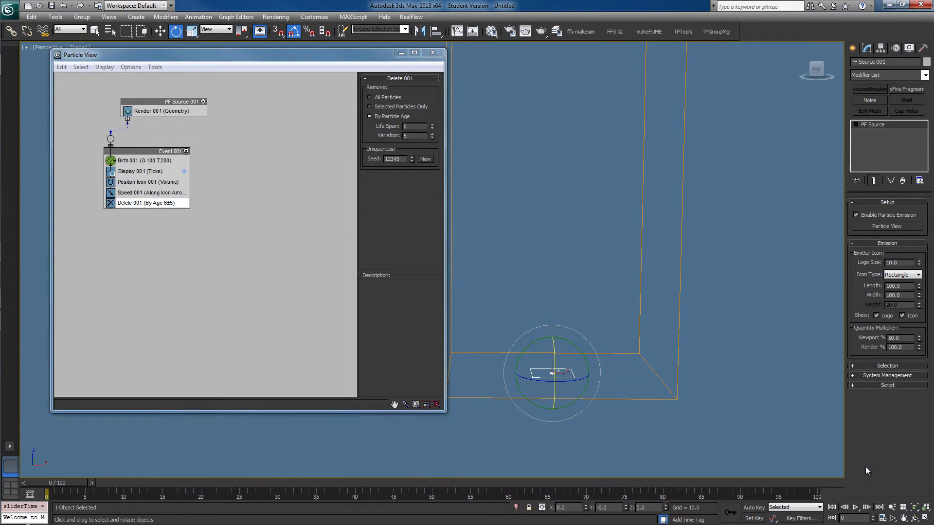
# Turn on Real Time playback in the time configuration and play the animation to preview the particles.
pyautogui.click(883, 519)
pyautogui.click(406, 226)
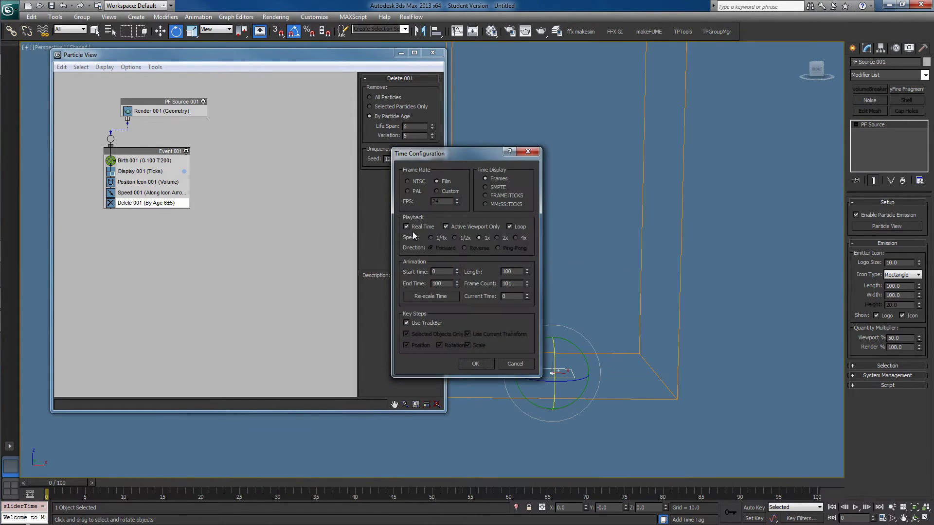
pyautogui.click(475, 364)
pyautogui.click(856, 507)
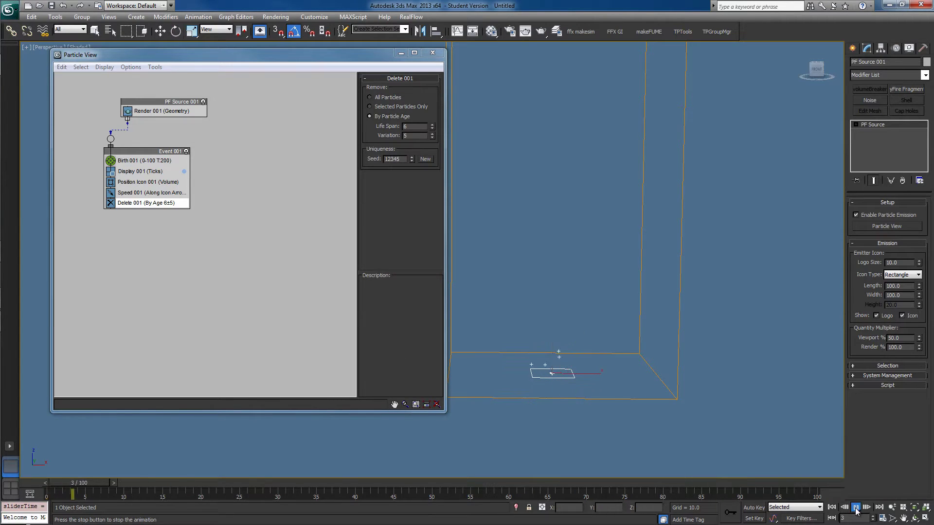
pyautogui.click(856, 507)
pyautogui.press('e')
pyautogui.keyDown('alt'); pyautogui.moveTo(759, 224); pyautogui.dragTo(646, 284, button='middle'); pyautogui.keyUp('alt')
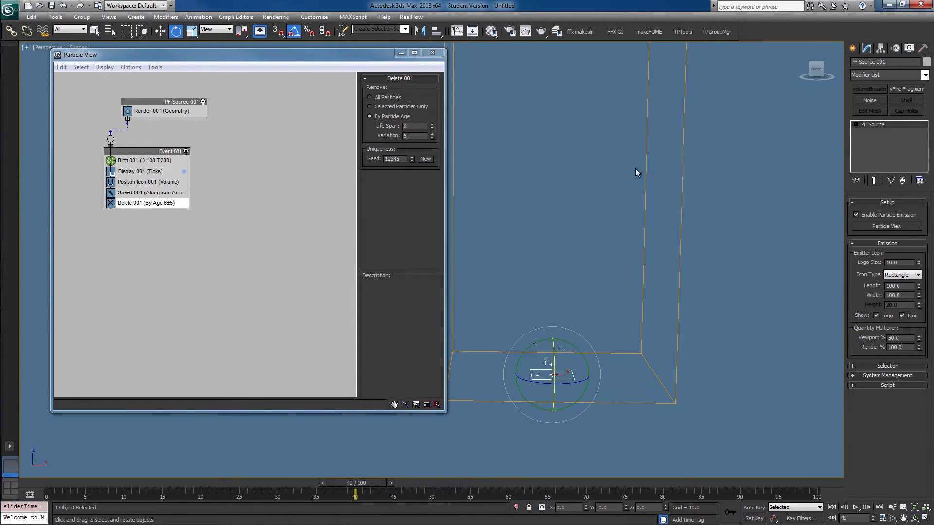
# Select the FumeFX container and examine its simulation area height against the particles.
pyautogui.click(679, 311)
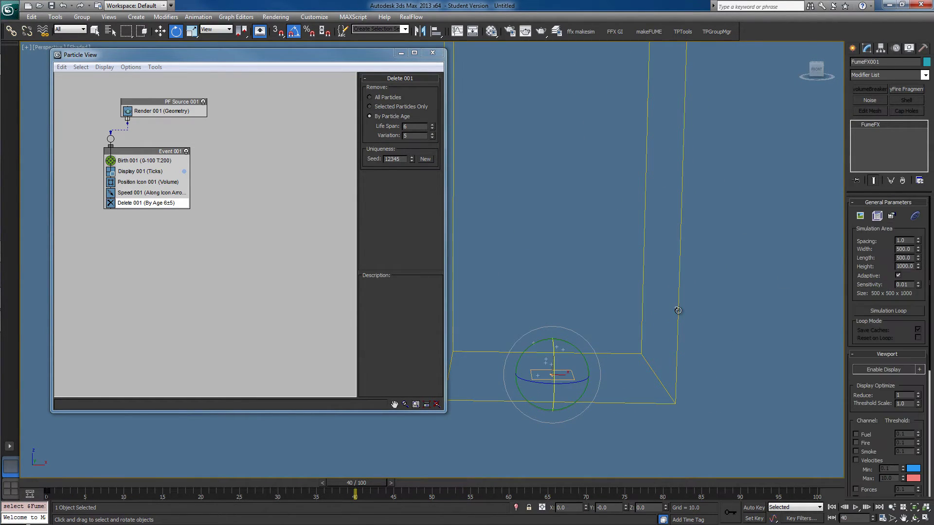
pyautogui.doubleClick(904, 266)
pyautogui.keyDown('alt'); pyautogui.moveTo(679, 253); pyautogui.dragTo(625, 238, button='middle'); pyautogui.keyUp('alt')
pyautogui.click(666, 260)
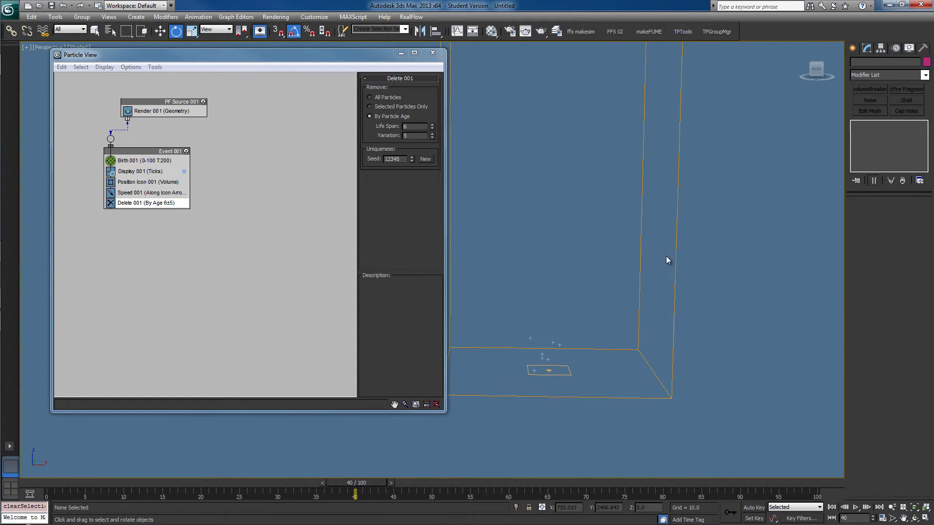
pyautogui.click(673, 258)
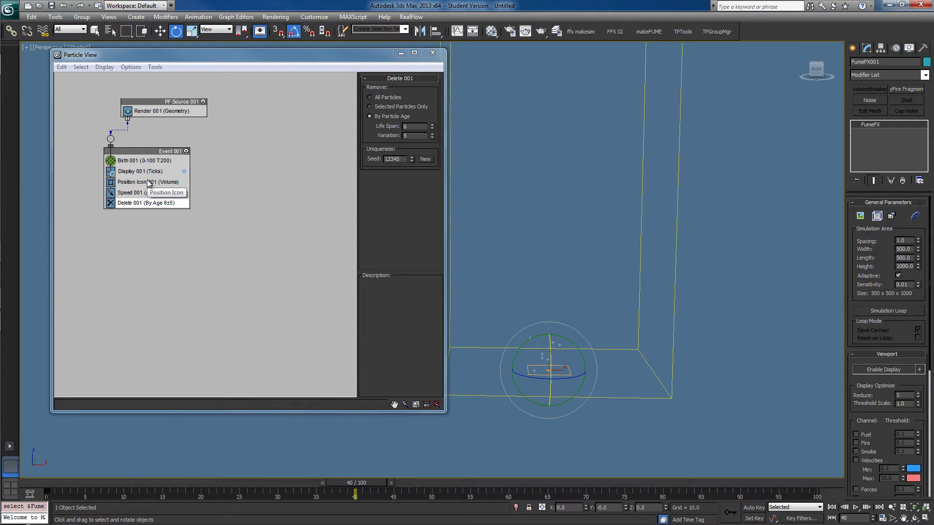
# Set the Speed 001 operator's speed to 750 and its variation to 100.
pyautogui.click(138, 193)
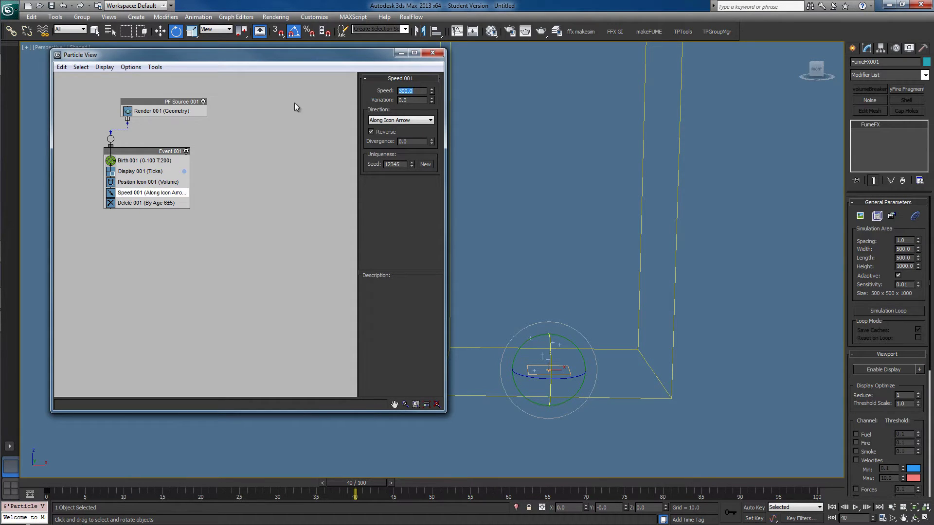
pyautogui.write('750')
pyautogui.press('Return')
pyautogui.write('100')
pyautogui.press('Return')
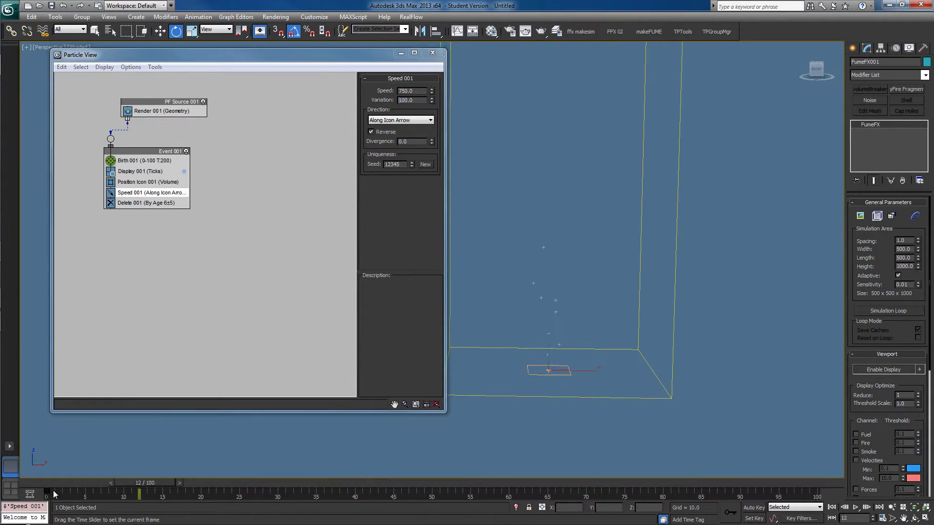
# Play the animation to preview the faster particles, and stop it partway.
pyautogui.click(856, 508)
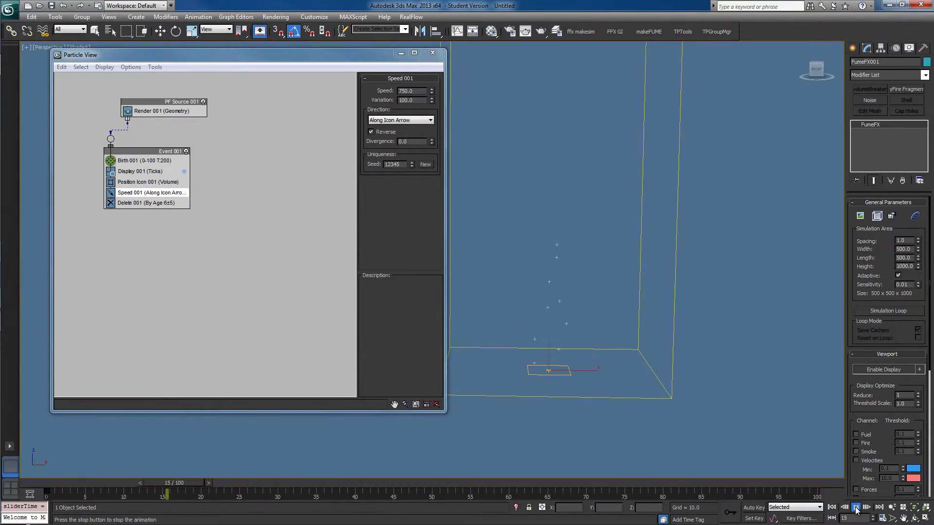
pyautogui.click(855, 507)
pyautogui.press('e')
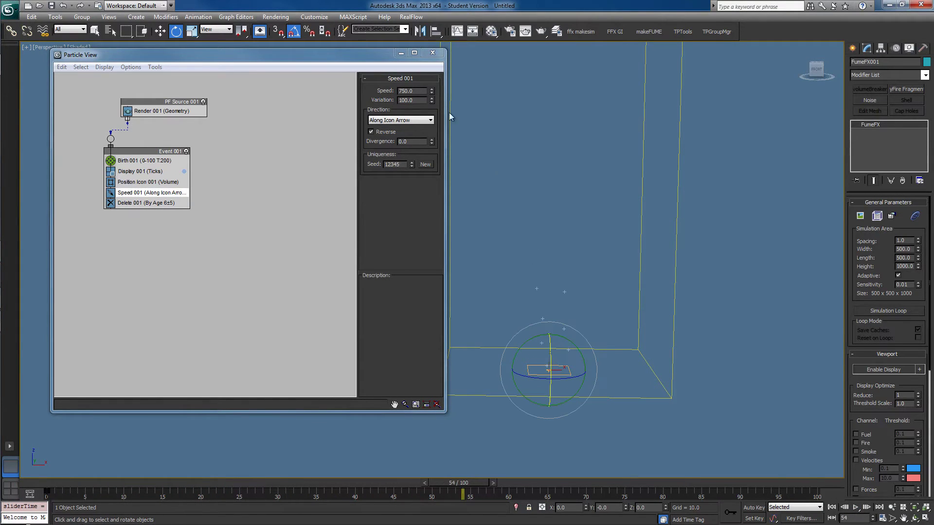
# Try a speed of 800 in Speed 001 and scrub the timeline to check how high the particles rise.
pyautogui.click(432, 89)
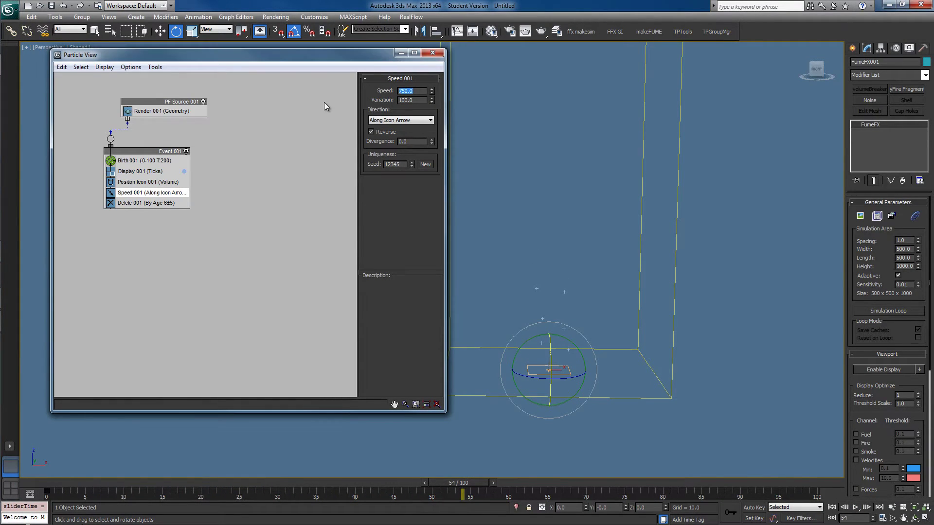
pyautogui.write('800')
pyautogui.press('Return')
pyautogui.moveTo(222, 483); pyautogui.dragTo(124, 462)
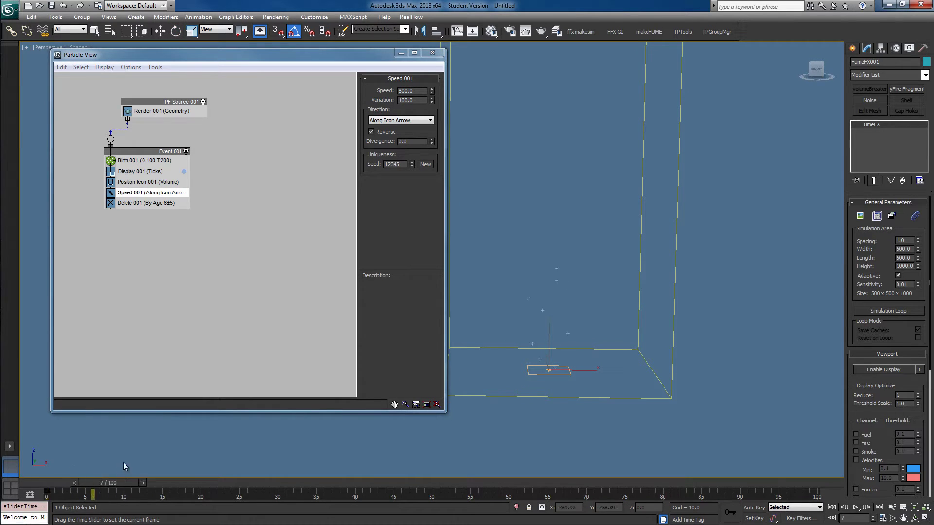
# Set the Delete 001 life span and variation both to 3, and scrub the timeline to check the particle height.
pyautogui.click(162, 201)
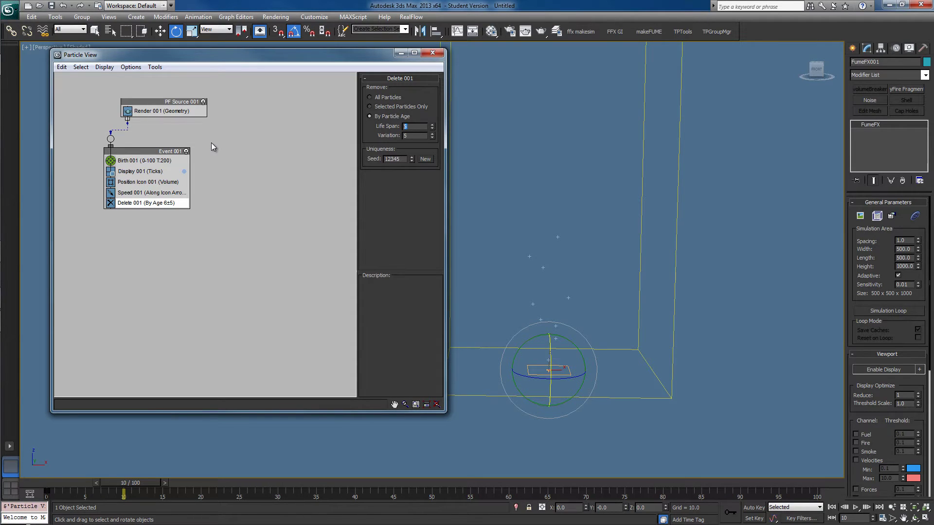
pyautogui.press('Tab')
pyautogui.moveTo(125, 486); pyautogui.dragTo(142, 454)
pyautogui.moveTo(592, 232)
pyautogui.keyDown('alt'); pyautogui.mouseDown(button='middle')
pyautogui.moveTo(605, 249)
pyautogui.moveTo(594, 232)
pyautogui.mouseUp(button='middle'); pyautogui.keyUp('alt')
pyautogui.moveTo(153, 480); pyautogui.dragTo(210, 475)
pyautogui.press('e')
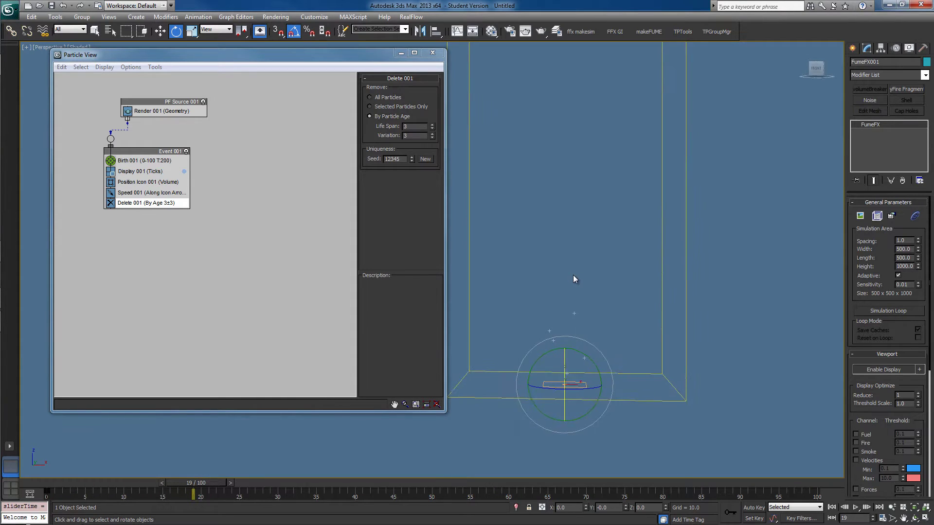
# Display the Birth 001 parameters and try emitting particles by rate instead of amount.
pyautogui.keyDown('alt'); pyautogui.moveTo(573, 275); pyautogui.dragTo(463, 277, button='middle'); pyautogui.keyUp('alt')
pyautogui.click(162, 160)
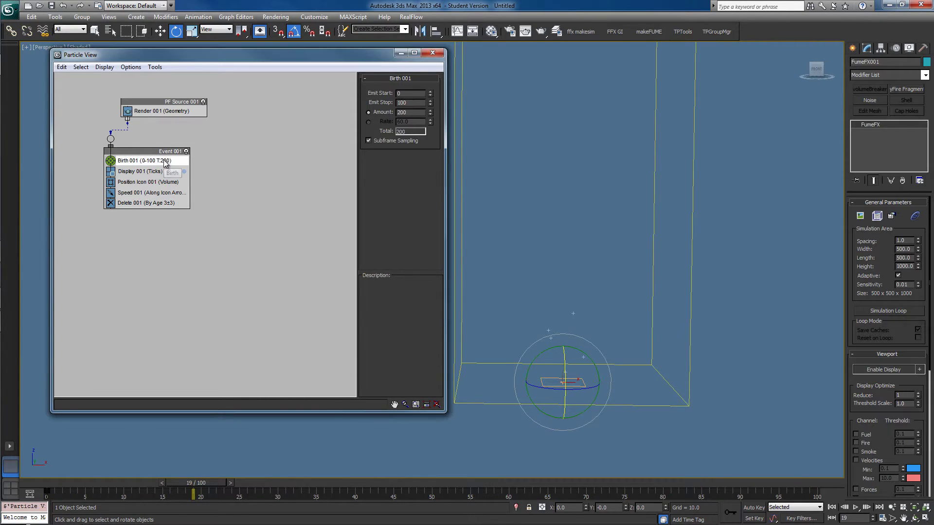
pyautogui.moveTo(358, 61); pyautogui.dragTo(338, 59)
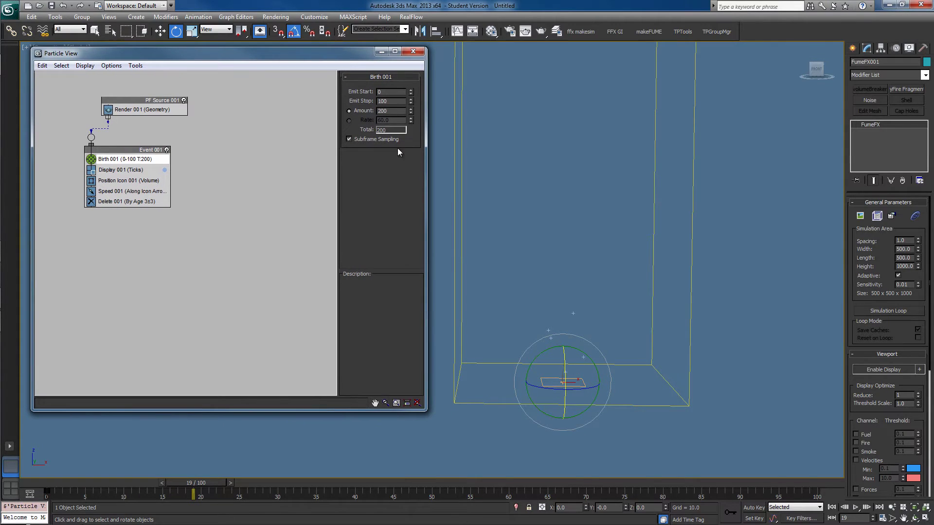
pyautogui.click(348, 120)
pyautogui.keyDown('alt'); pyautogui.moveTo(547, 448); pyautogui.dragTo(578, 321, button='middle'); pyautogui.keyUp('alt')
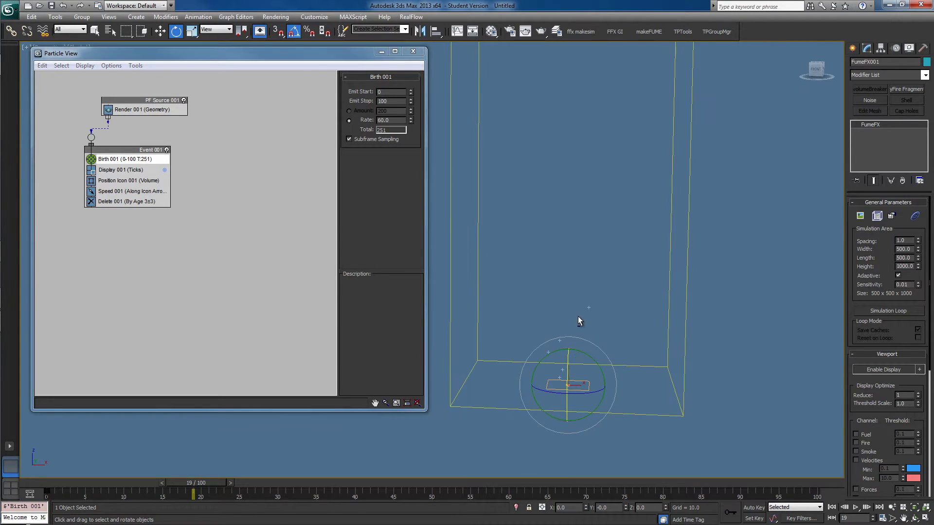
# Switch Birth 001 back to emission by amount and scrub the timeline to check the particles.
pyautogui.click(349, 112)
pyautogui.keyDown('alt'); pyautogui.moveTo(566, 257); pyautogui.dragTo(566, 253, button='middle'); pyautogui.keyUp('alt')
pyautogui.moveTo(208, 483); pyautogui.dragTo(336, 478)
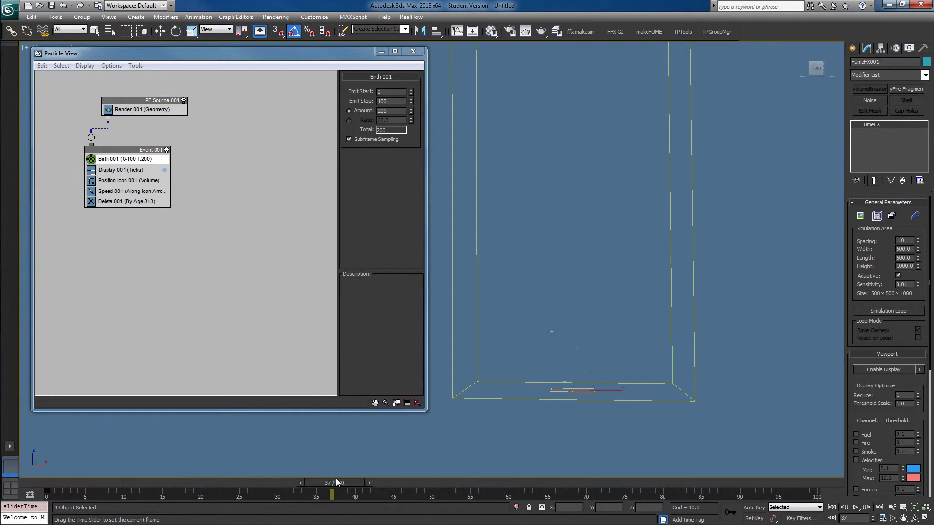
# Try an Emit Stop of 200 in Birth 001, check it on the timeline and restore it to 100.
pyautogui.click(152, 109)
pyautogui.click(130, 159)
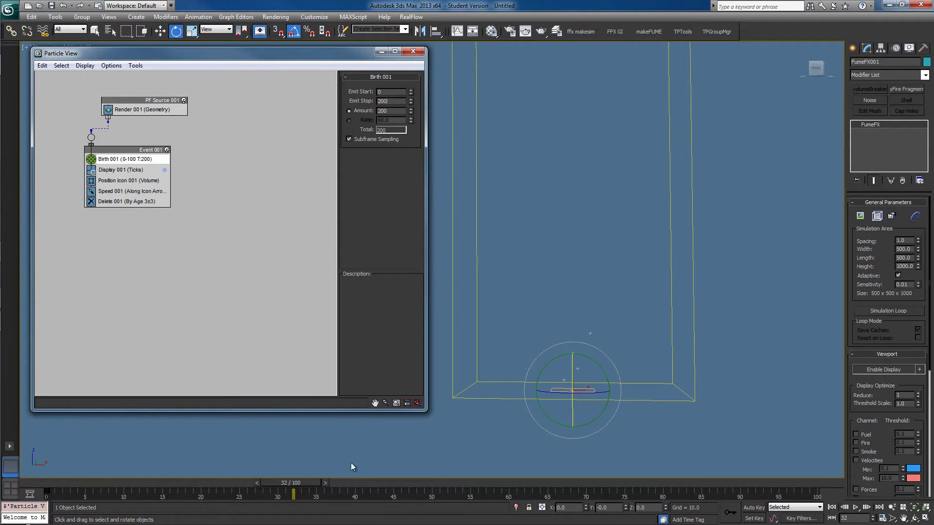
pyautogui.moveTo(295, 482); pyautogui.dragTo(271, 460)
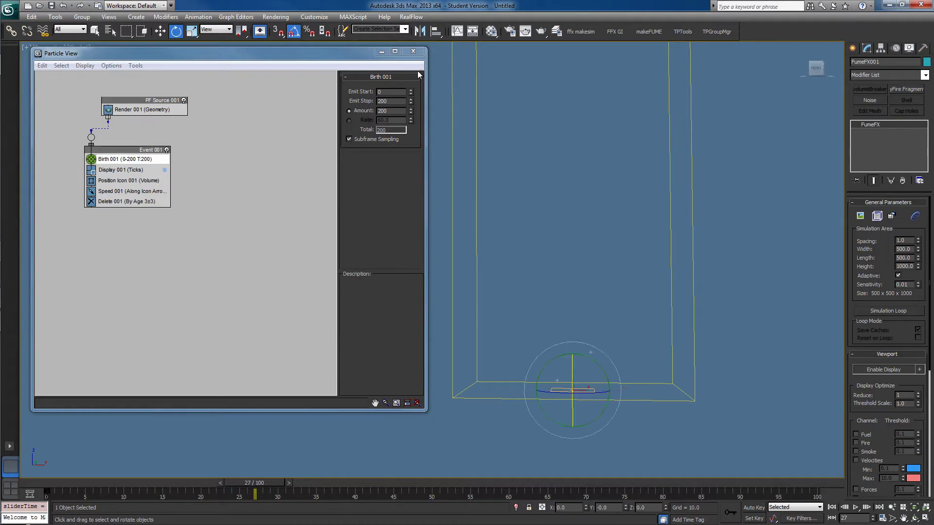
pyautogui.moveTo(395, 102); pyautogui.dragTo(266, 115)
pyautogui.write('100')
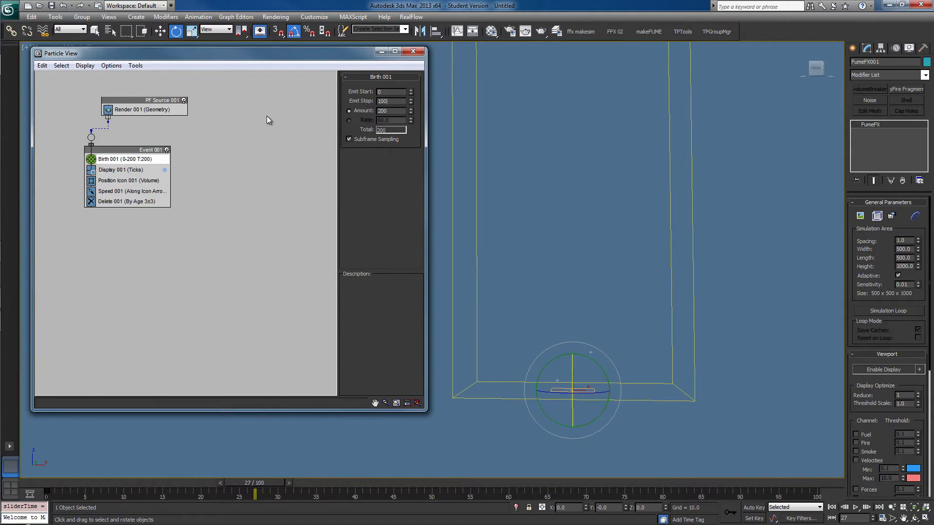
# Switch Birth 001 to emission by rate, raise the rate to 373 and scrub the timeline to check the density.
pyautogui.click(349, 120)
pyautogui.moveTo(409, 120); pyautogui.dragTo(406, 16)
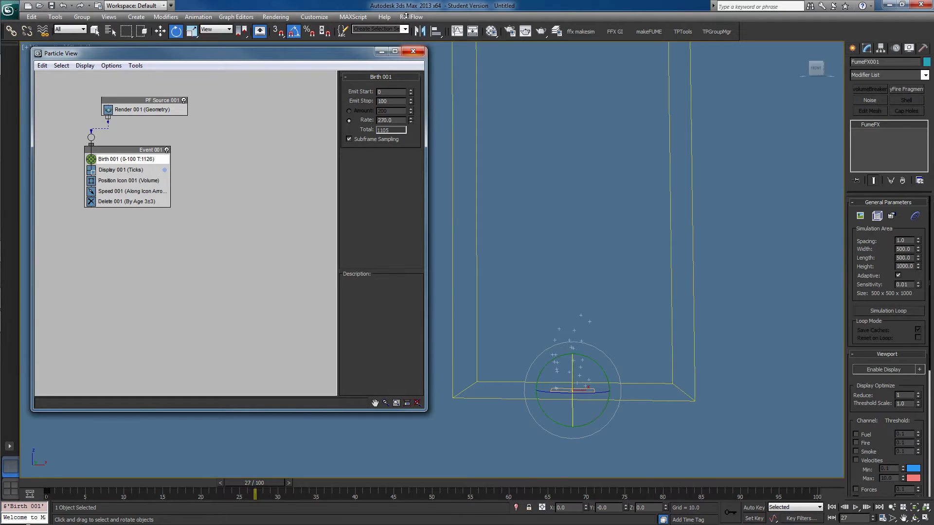
pyautogui.moveTo(412, 518); pyautogui.dragTo(405, 487)
pyautogui.moveTo(275, 485); pyautogui.dragTo(130, 486)
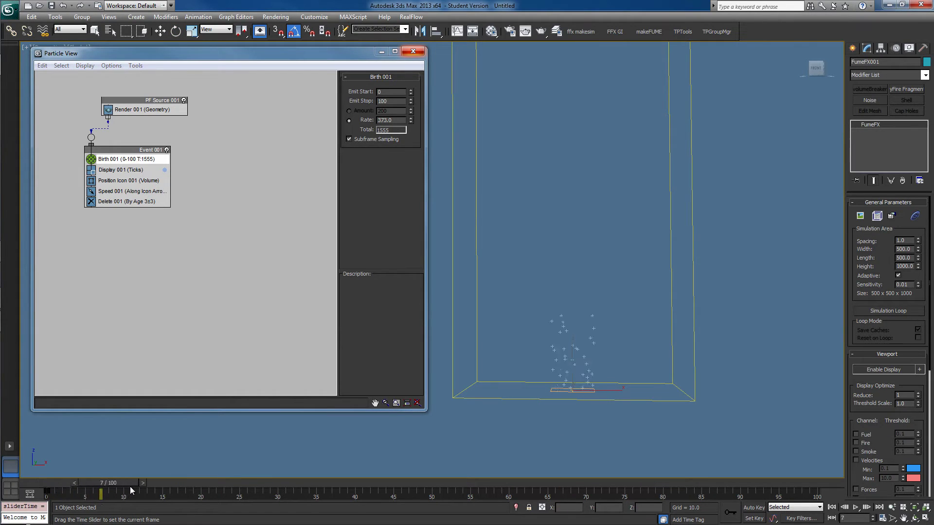
pyautogui.press('e')
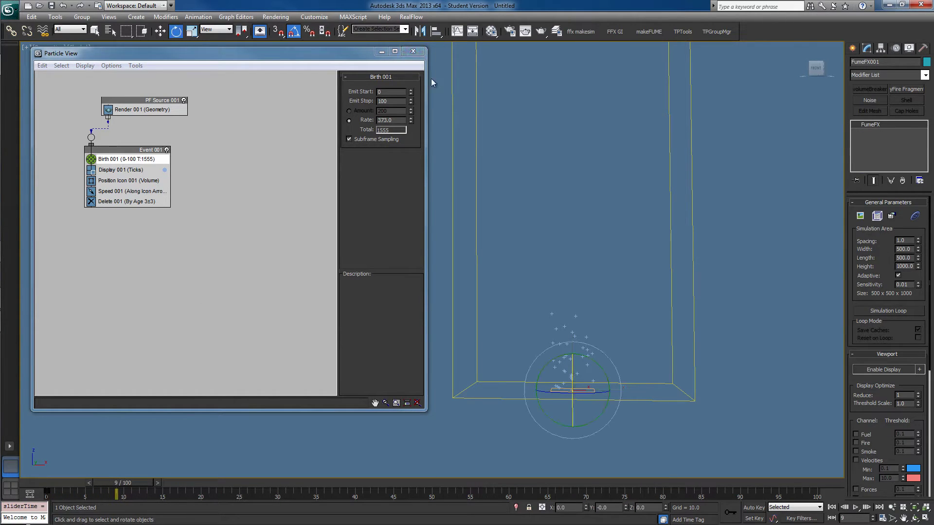
# Set the Birth 001 emission rate to 250.
pyautogui.doubleClick(393, 120)
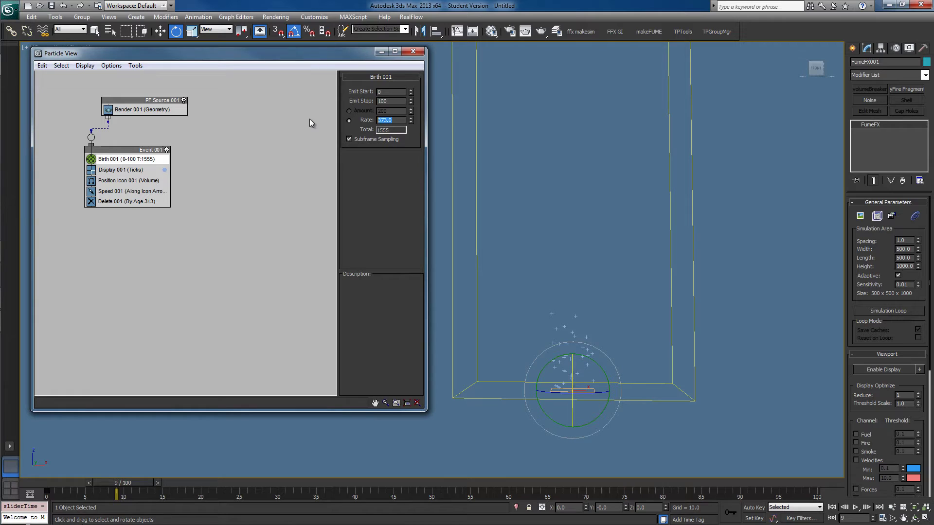
pyautogui.write('250')
pyautogui.press('Return')
# Check the particle flow over the first frames and set the Speed 001 divergence to 25.
pyautogui.click(141, 192)
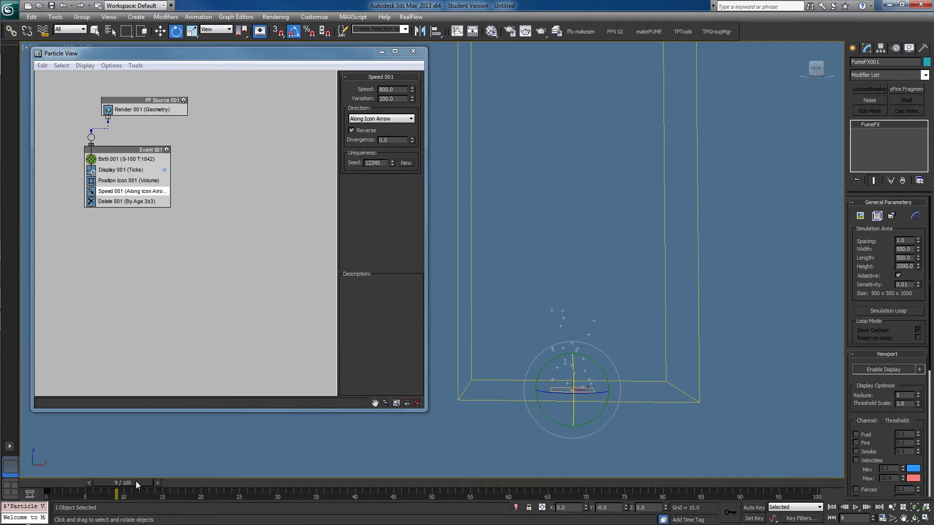
pyautogui.moveTo(136, 480); pyautogui.dragTo(25, 468)
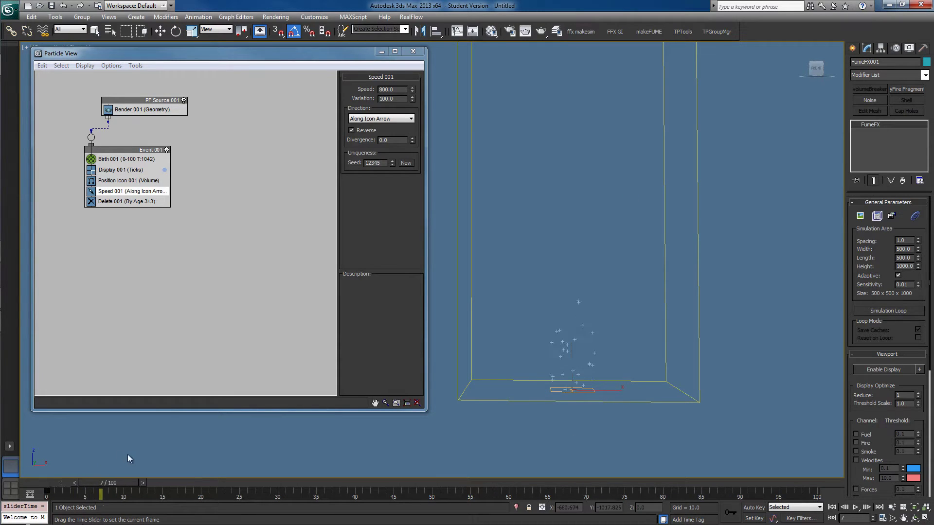
pyautogui.press('e')
pyautogui.keyDown('alt'); pyautogui.moveTo(569, 413); pyautogui.dragTo(547, 440, button='middle'); pyautogui.keyUp('alt')
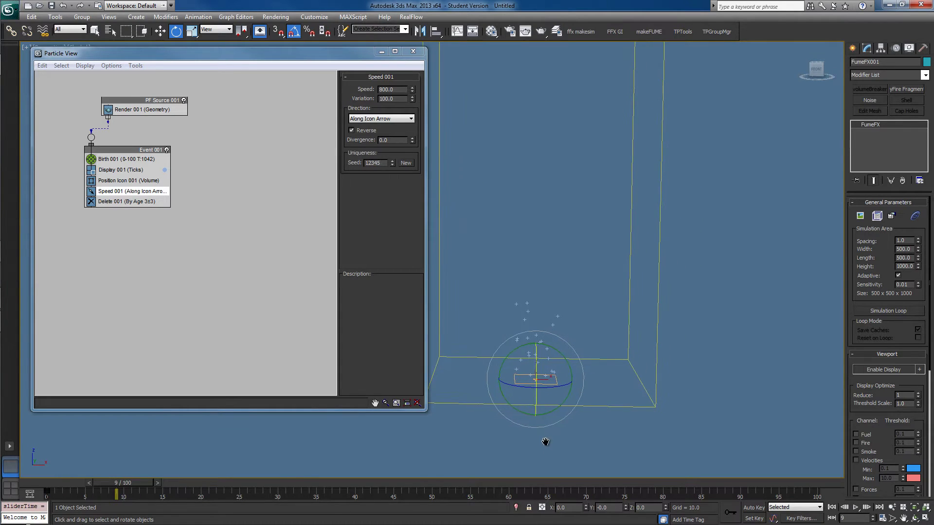
pyautogui.moveTo(336, 54); pyautogui.dragTo(319, 54)
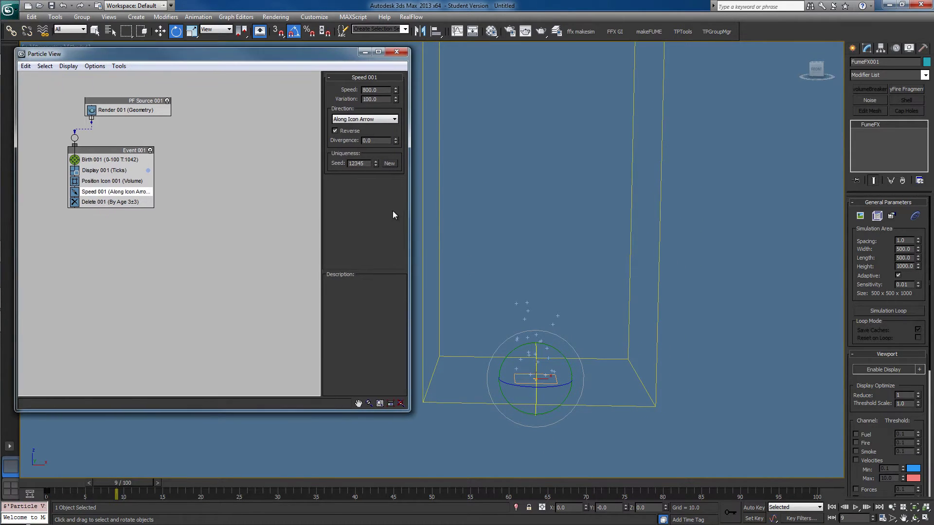
pyautogui.moveTo(395, 140)
pyautogui.mouseDown()
pyautogui.moveTo(399, 113)
pyautogui.moveTo(386, 138)
pyautogui.mouseUp()
pyautogui.write('25')
pyautogui.press('Return')
pyautogui.keyDown('alt'); pyautogui.moveTo(540, 219); pyautogui.dragTo(549, 206, button='middle'); pyautogui.keyUp('alt')
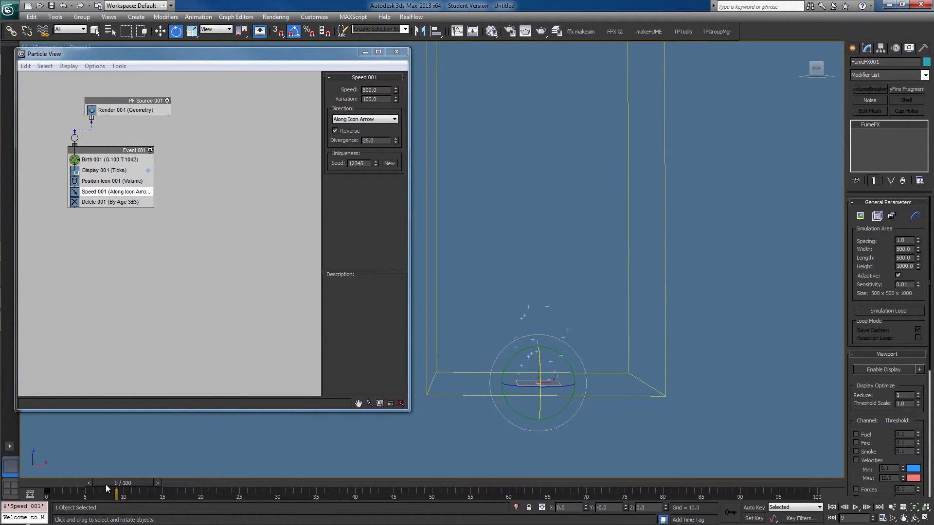
# Return to the start of the timeline and play the animation to preview the diverging particles.
pyautogui.moveTo(106, 485); pyautogui.dragTo(41, 484)
pyautogui.click(857, 507)
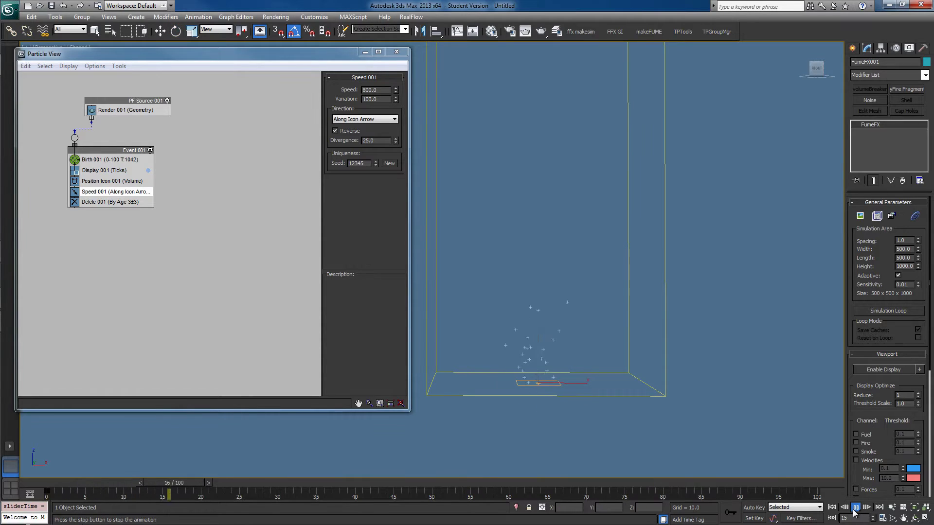
pyautogui.press('e')
pyautogui.click(856, 508)
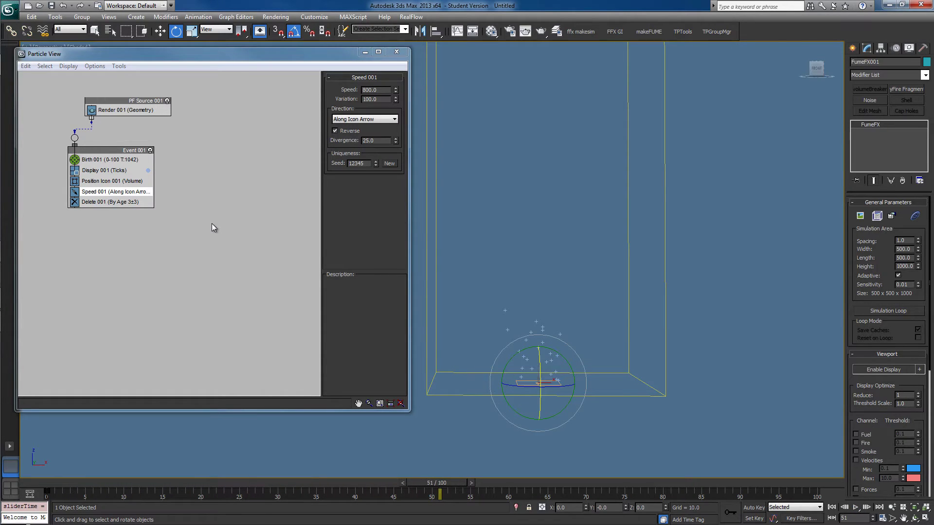
# Set the Speed 001 operator's speed to 700.
pyautogui.click(380, 90)
pyautogui.write('700')
pyautogui.press('Return')
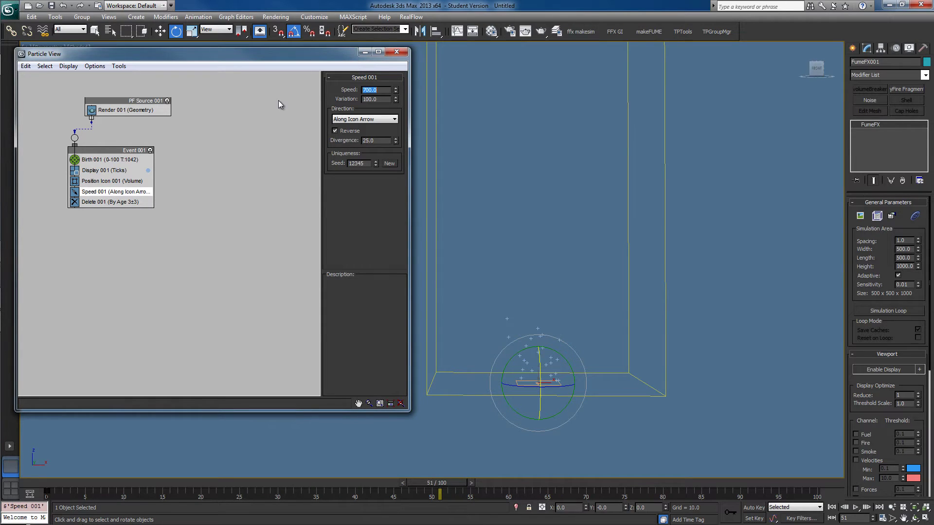
# Select the Particle Flow source and set its emitter icon's length and width to 75.
pyautogui.keyDown('alt'); pyautogui.moveTo(669, 243); pyautogui.dragTo(532, 317, button='middle'); pyautogui.keyUp('alt')
pyautogui.click(506, 357)
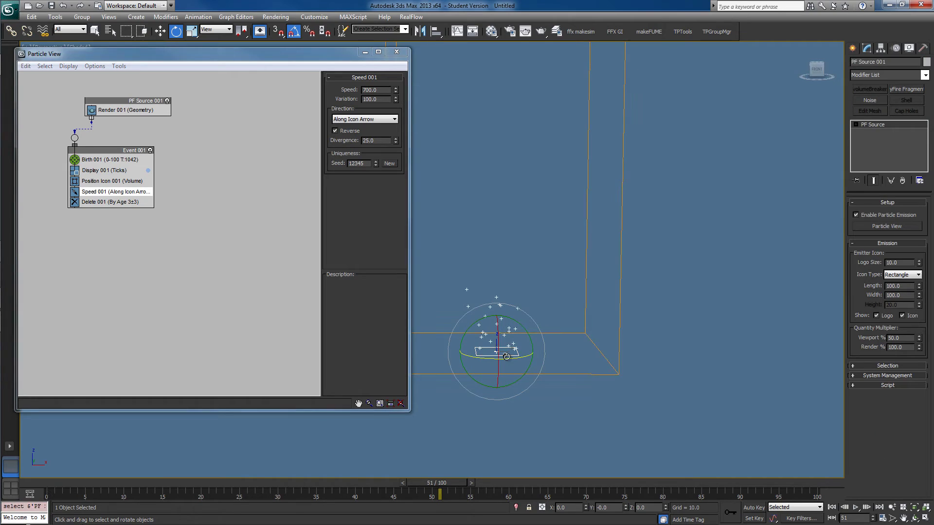
pyautogui.write('75')
pyautogui.press('Return')
pyautogui.write('75')
pyautogui.press('Return')
pyautogui.moveTo(685, 257); pyautogui.dragTo(588, 180, button='middle')
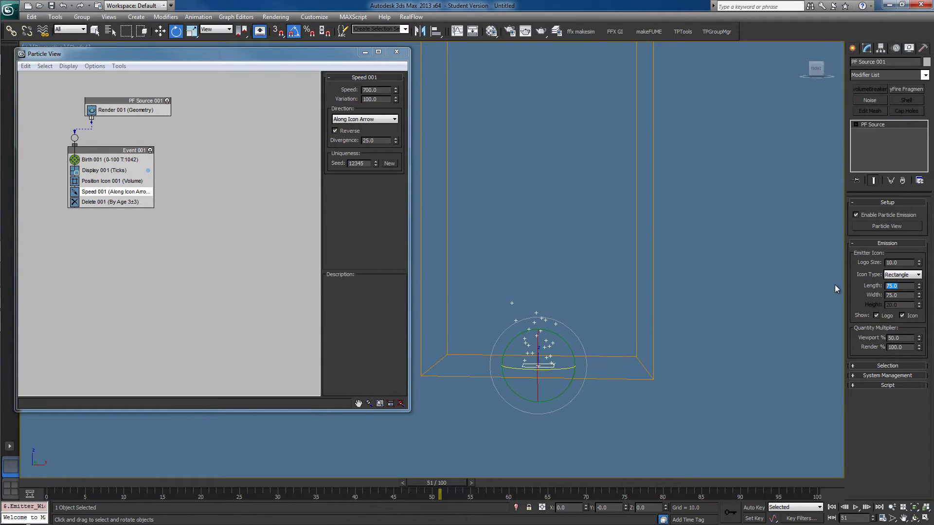
# Set the PF Source 001 emitter icon's length and width to 60.
pyautogui.write('60')
pyautogui.press('Return')
pyautogui.write('60')
pyautogui.press('Return')
# Move the Particle Flow source about 98.5 units along the negative X axis, away from the container's center.
pyautogui.keyDown('alt'); pyautogui.moveTo(733, 255); pyautogui.dragTo(534, 339, button='middle'); pyautogui.keyUp('alt')
pyautogui.press('w')
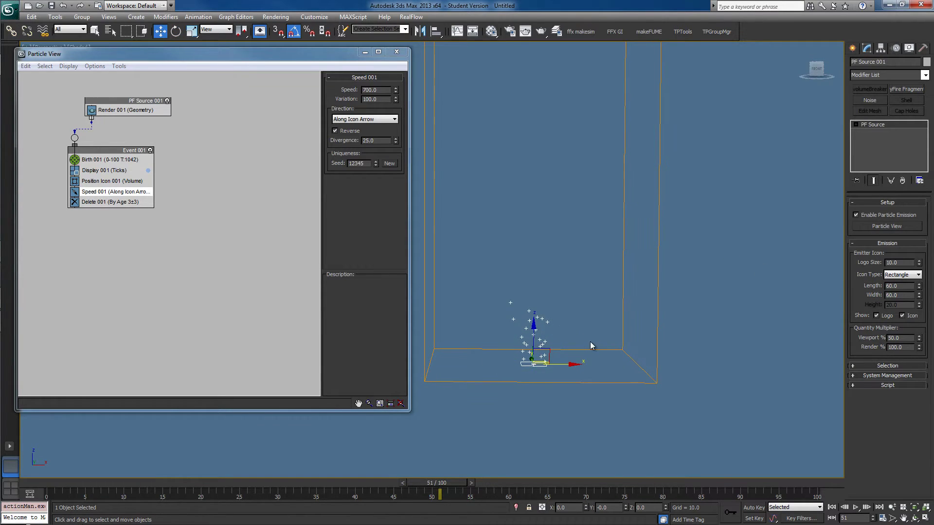
pyautogui.moveTo(577, 365); pyautogui.dragTo(535, 365)
pyautogui.keyDown('alt'); pyautogui.moveTo(542, 350); pyautogui.dragTo(563, 362, button='middle'); pyautogui.keyUp('alt')
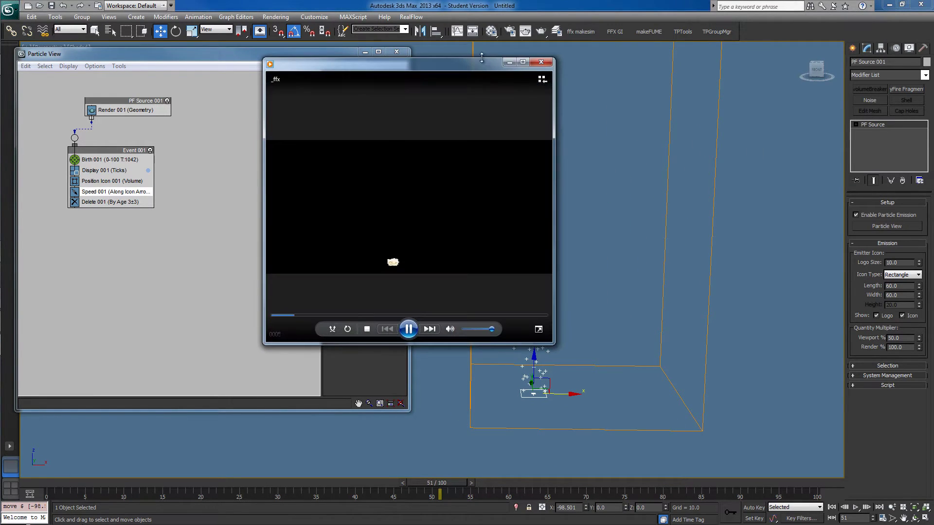
# Switch to the media player and watch the rendered ffx fire clip as a reference.
pyautogui.moveTo(479, 65); pyautogui.dragTo(475, 60)
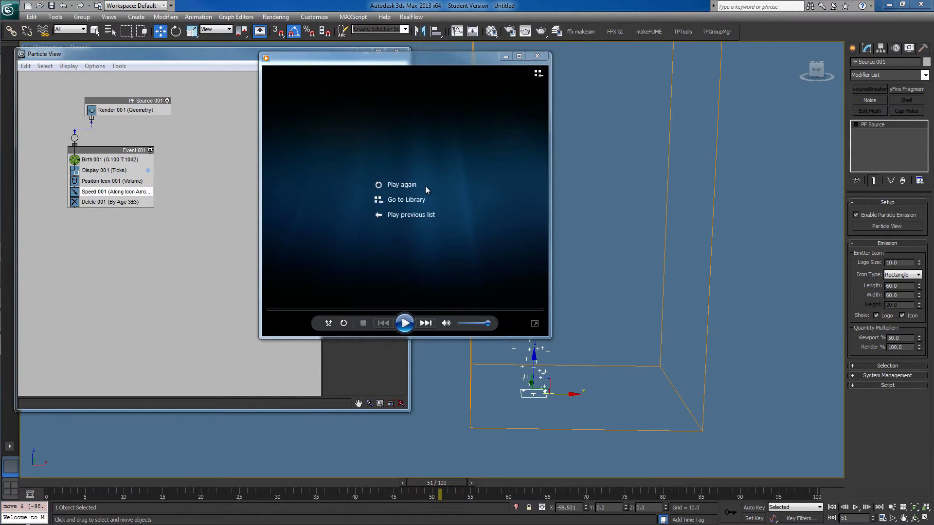
# Replay the rendered ffx fire clip to study the flame, stop it partway and close the media player.
pyautogui.click(410, 325)
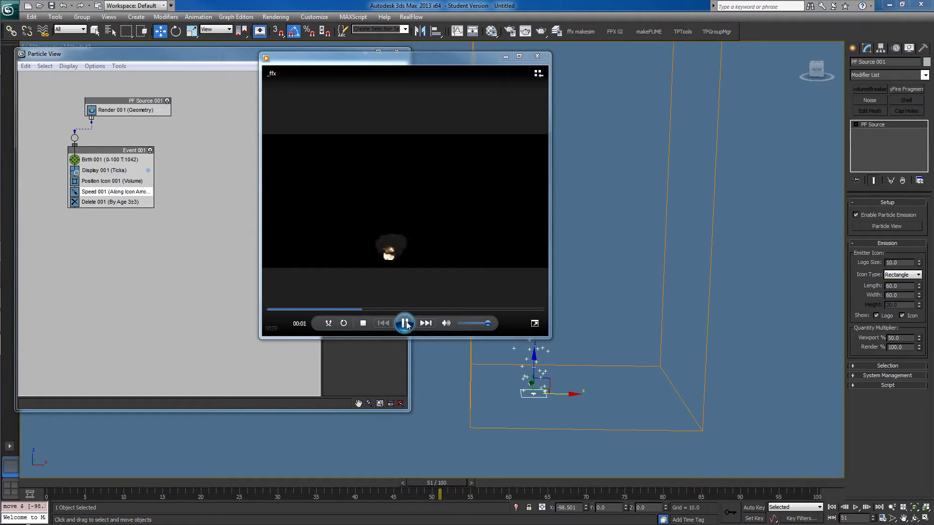
pyautogui.click(405, 323)
pyautogui.click(537, 57)
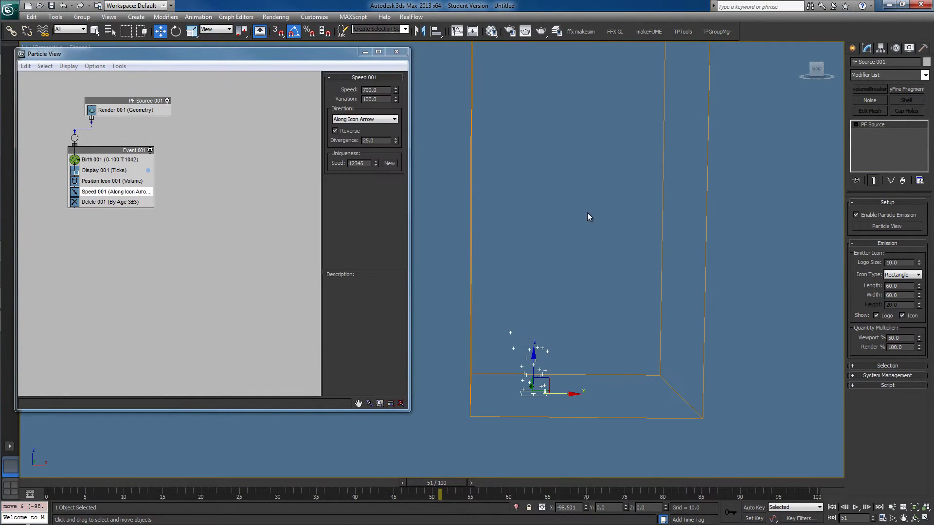
# Move the Particle Flow source slightly back toward the container's center, to about -89.3 on the X axis.
pyautogui.moveTo(560, 398); pyautogui.dragTo(564, 395)
pyautogui.scroll(-4, 590, 291)
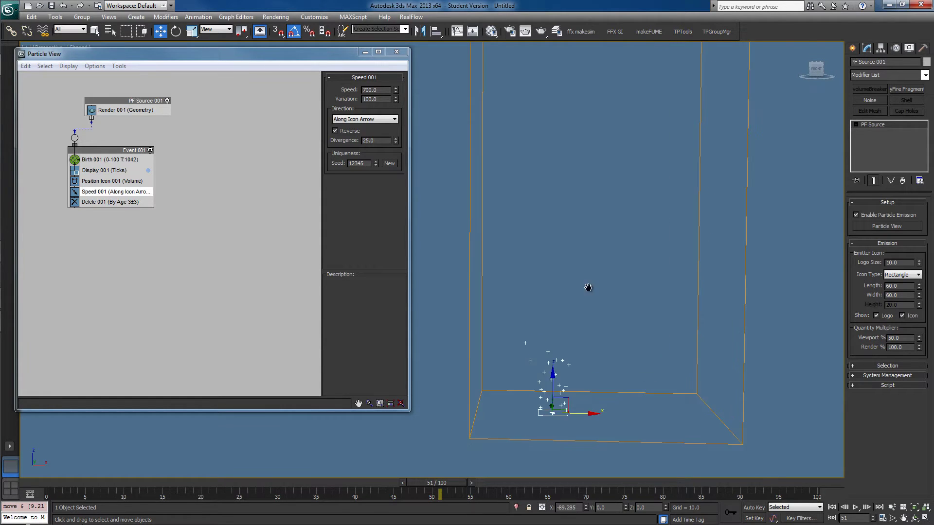
pyautogui.scroll(-3, 586, 266)
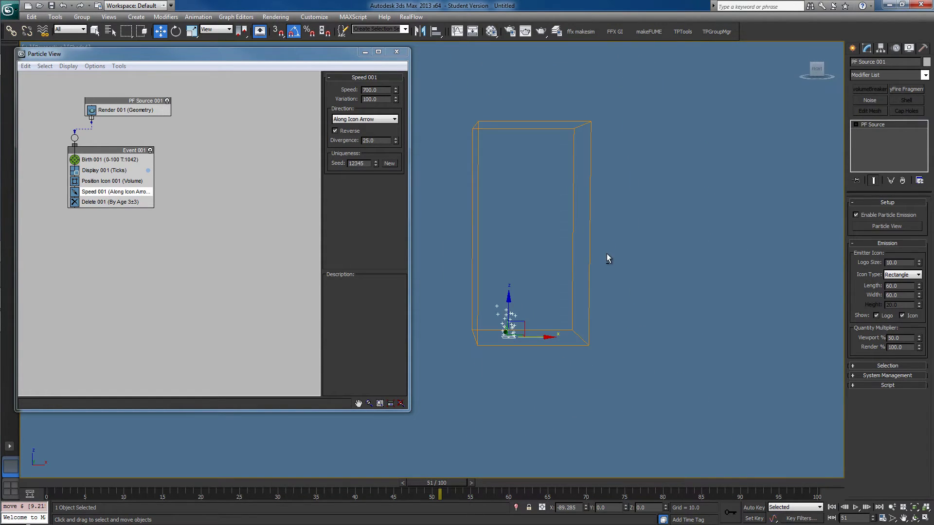
pyautogui.moveTo(608, 258); pyautogui.dragTo(703, 276, button='middle')
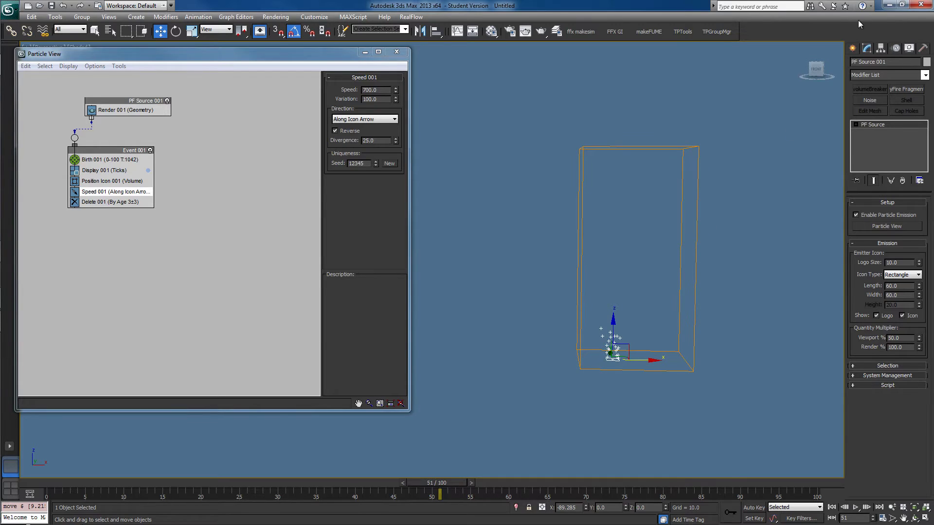
# Create a Wind space warp with an icon size of about 77 outside the container, on its negative X side.
pyautogui.click(852, 49)
pyautogui.click(915, 64)
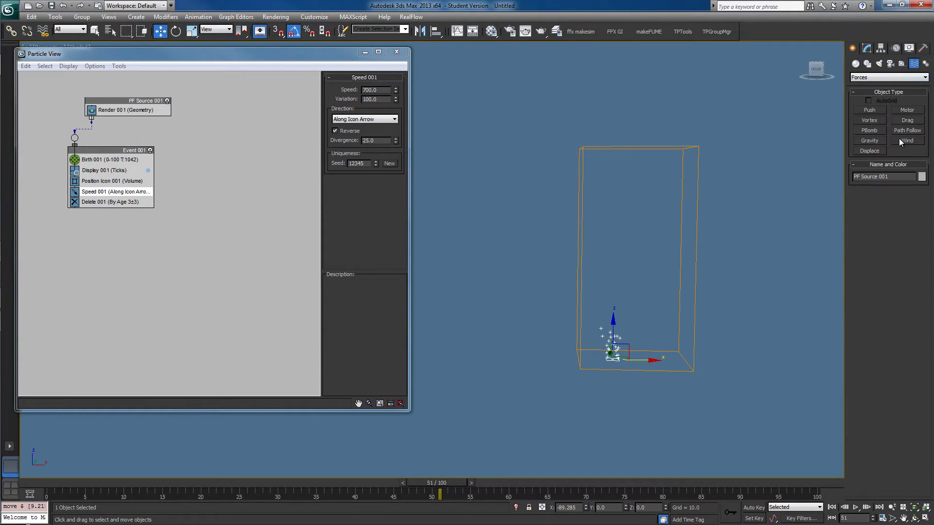
pyautogui.click(906, 140)
pyautogui.moveTo(446, 367)
pyautogui.mouseDown()
pyautogui.moveTo(464, 369)
pyautogui.moveTo(457, 365)
pyautogui.mouseUp()
pyautogui.rightClick(458, 363)
pyautogui.press('w')
pyautogui.moveTo(457, 364)
pyautogui.keyDown('alt'); pyautogui.mouseDown(button='middle')
pyautogui.moveTo(478, 372)
pyautogui.moveTo(468, 356)
pyautogui.mouseUp(button='middle'); pyautogui.keyUp('alt')
pyautogui.moveTo(468, 356); pyautogui.dragTo(496, 335)
pyautogui.keyDown('alt'); pyautogui.moveTo(496, 336); pyautogui.dragTo(548, 335, button='middle'); pyautogui.keyUp('alt')
# Rotate the wind to blow along positive X toward the container and place it at about X -895, Z 500.
pyautogui.press('e')
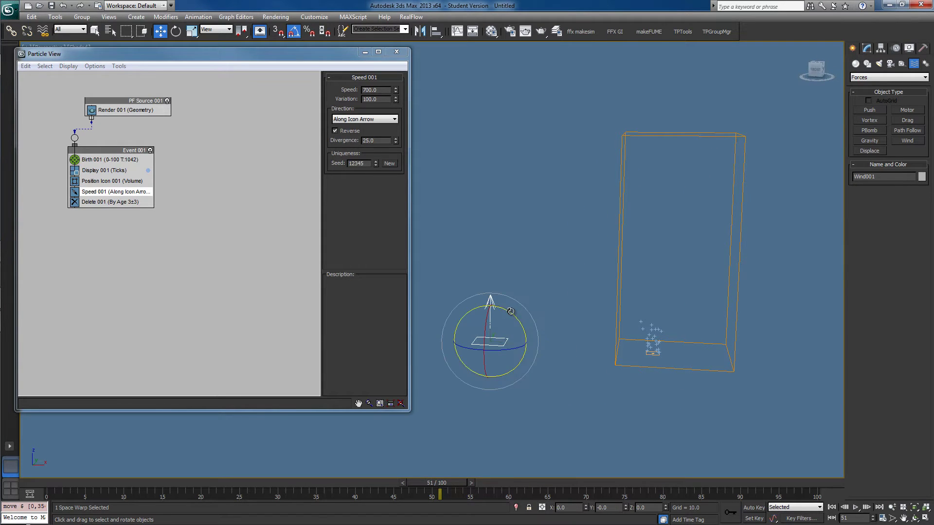
pyautogui.moveTo(532, 342); pyautogui.dragTo(578, 263)
pyautogui.press('w')
pyautogui.keyDown('alt'); pyautogui.moveTo(576, 258); pyautogui.dragTo(554, 259, button='middle'); pyautogui.keyUp('alt')
pyautogui.moveTo(521, 240); pyautogui.dragTo(511, 240)
pyautogui.moveTo(557, 256)
pyautogui.keyDown('alt'); pyautogui.mouseDown(button='middle')
pyautogui.moveTo(619, 256)
pyautogui.moveTo(544, 263)
pyautogui.mouseUp(button='middle'); pyautogui.keyUp('alt')
# Set the wind's strength to 1.5, turbulence to 0.1 and frequency to 0.1, and scrub the timeline to frame 14.
pyautogui.click(865, 50)
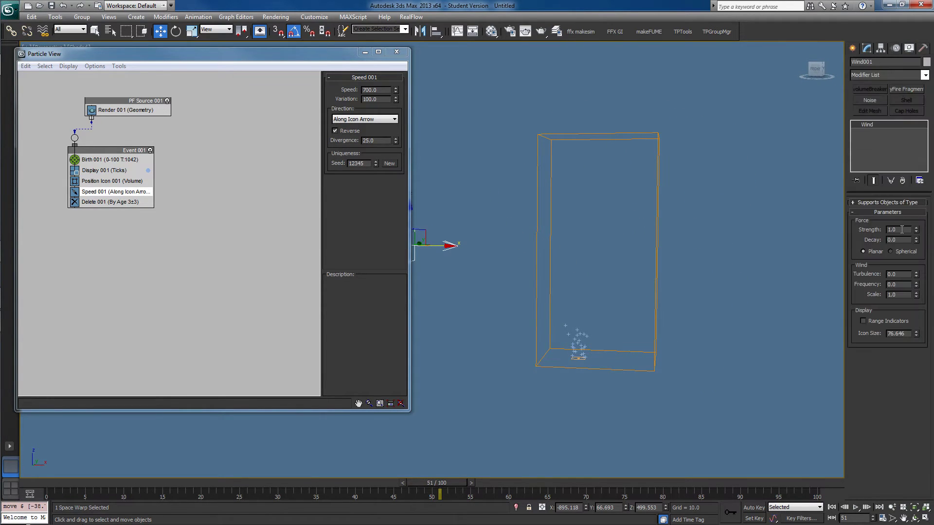
pyautogui.write('1.5')
pyautogui.click(896, 285)
pyautogui.keyDown('alt'); pyautogui.moveTo(715, 229); pyautogui.dragTo(746, 229, button='middle'); pyautogui.keyUp('alt')
pyautogui.moveTo(262, 486); pyautogui.dragTo(159, 483)
pyautogui.moveTo(565, 341); pyautogui.dragTo(517, 340, button='middle')
pyautogui.scroll(5, 565, 338)
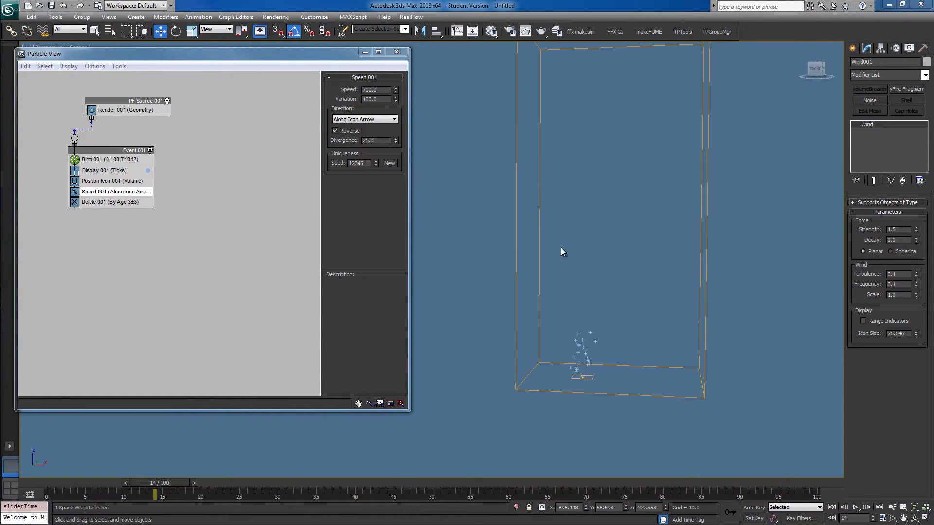
pyautogui.moveTo(561, 247)
pyautogui.keyDown('alt'); pyautogui.mouseDown(button='middle')
pyautogui.moveTo(574, 250)
pyautogui.moveTo(569, 256)
pyautogui.mouseUp(button='middle'); pyautogui.keyUp('alt')
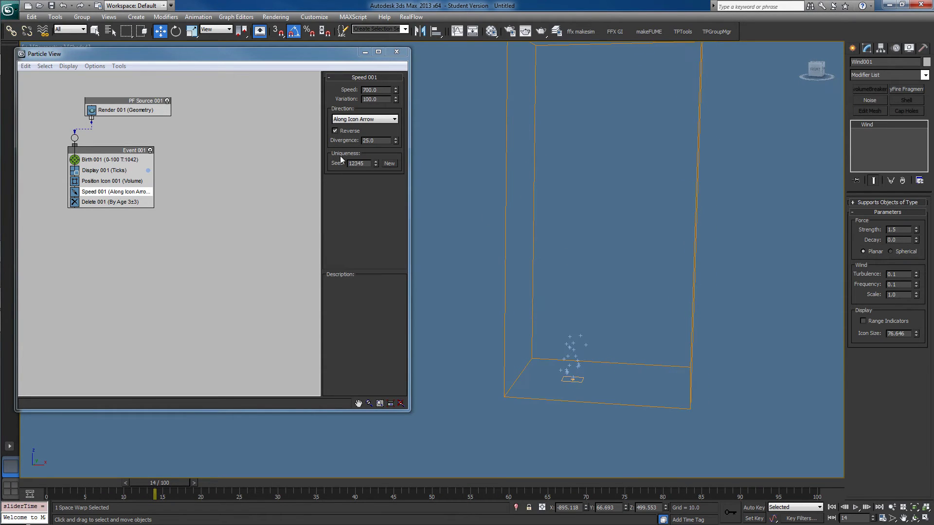
# Append a Force operator to Event 001 in the Particle Flow, after the Delete operator.
pyautogui.moveTo(224, 57); pyautogui.dragTo(259, 52)
pyautogui.moveTo(625, 239)
pyautogui.keyDown('alt'); pyautogui.mouseDown(button='middle')
pyautogui.moveTo(631, 249)
pyautogui.moveTo(648, 230)
pyautogui.moveTo(623, 239)
pyautogui.moveTo(638, 247)
pyautogui.moveTo(632, 240)
pyautogui.mouseUp(button='middle'); pyautogui.keyUp('alt')
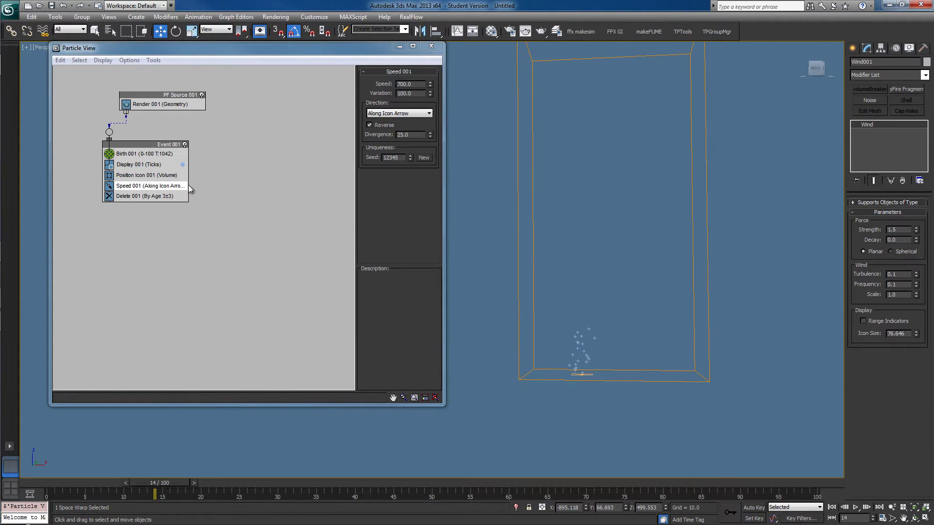
pyautogui.rightClick(156, 197)
pyautogui.moveTo(234, 212)
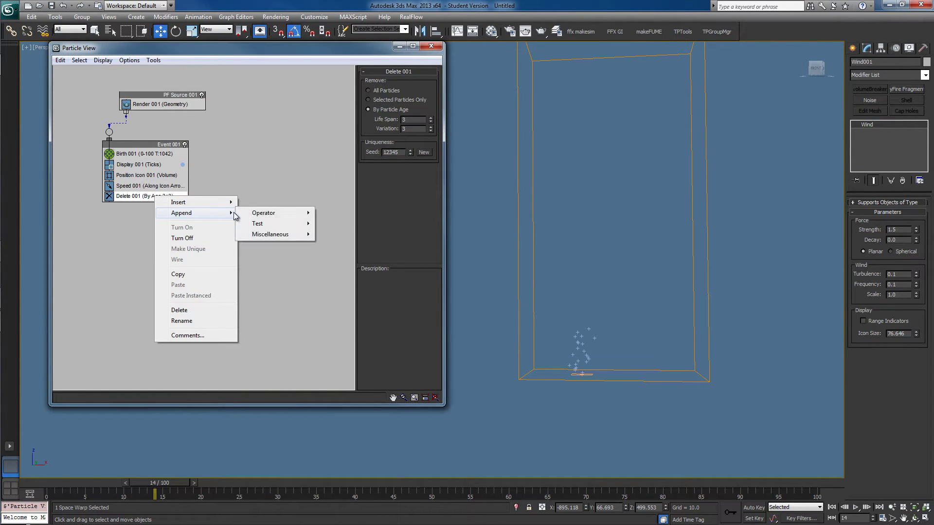
pyautogui.moveTo(273, 213)
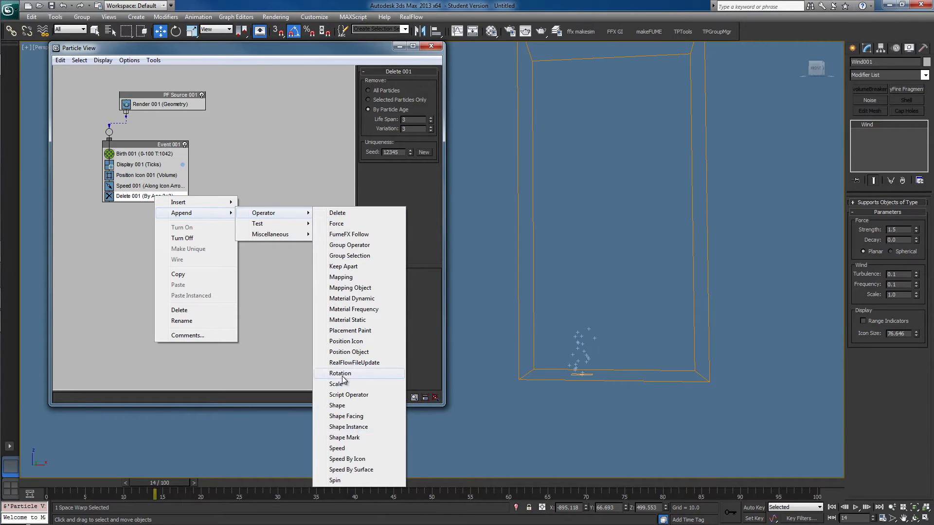
pyautogui.click(344, 225)
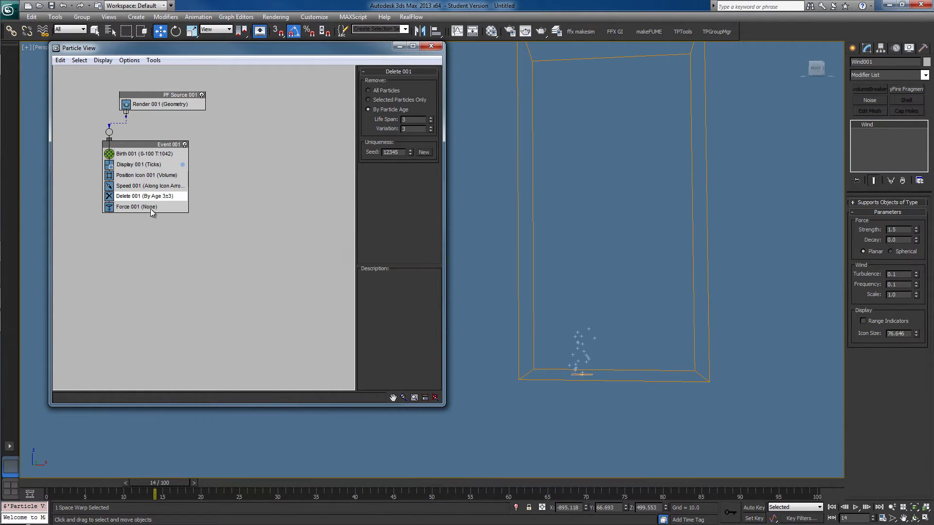
# Add Wind001 to the Force operator's space warps and scrub the timeline to check how it bends the particles.
pyautogui.click(377, 127)
pyautogui.moveTo(506, 146); pyautogui.dragTo(626, 173, button='middle')
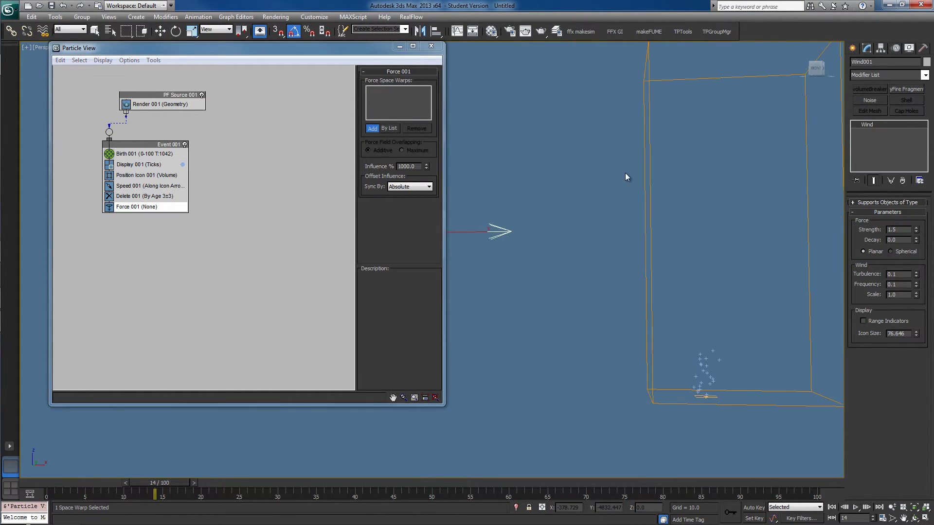
pyautogui.click(500, 231)
pyautogui.moveTo(618, 215); pyautogui.dragTo(548, 195, button='middle')
pyautogui.moveTo(145, 484); pyautogui.dragTo(54, 489)
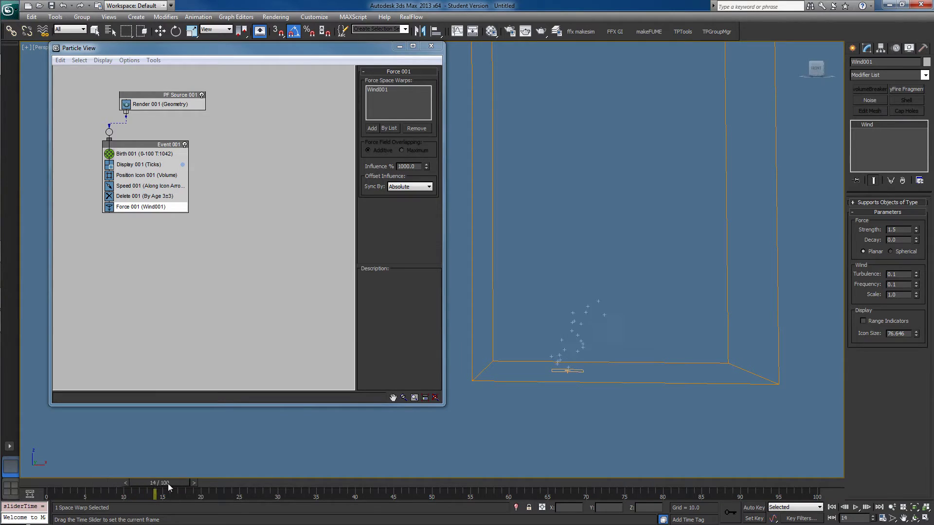
pyautogui.moveTo(168, 483); pyautogui.dragTo(233, 480)
# Set the Force operator's influence to 350% and scrub the timeline to check the particle motion.
pyautogui.doubleClick(415, 166)
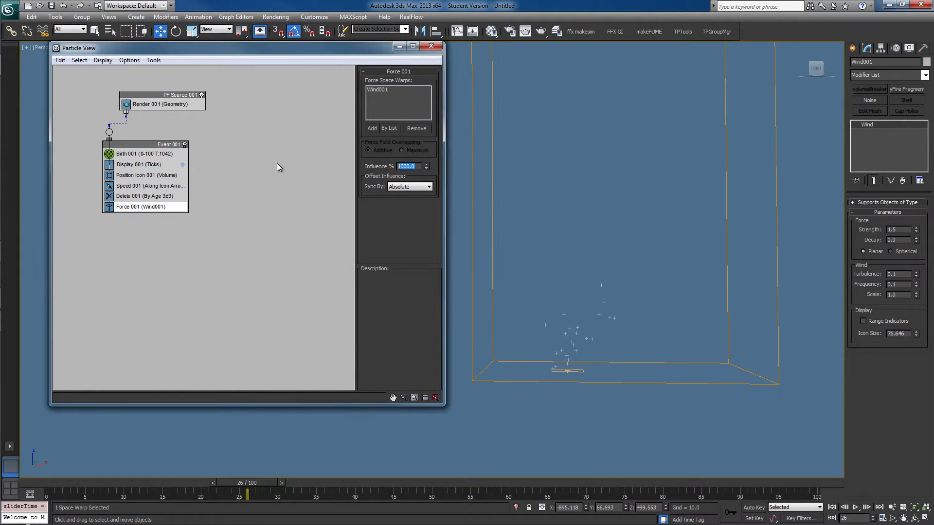
pyautogui.write('350')
pyautogui.press('Return')
pyautogui.moveTo(261, 486); pyautogui.dragTo(138, 455)
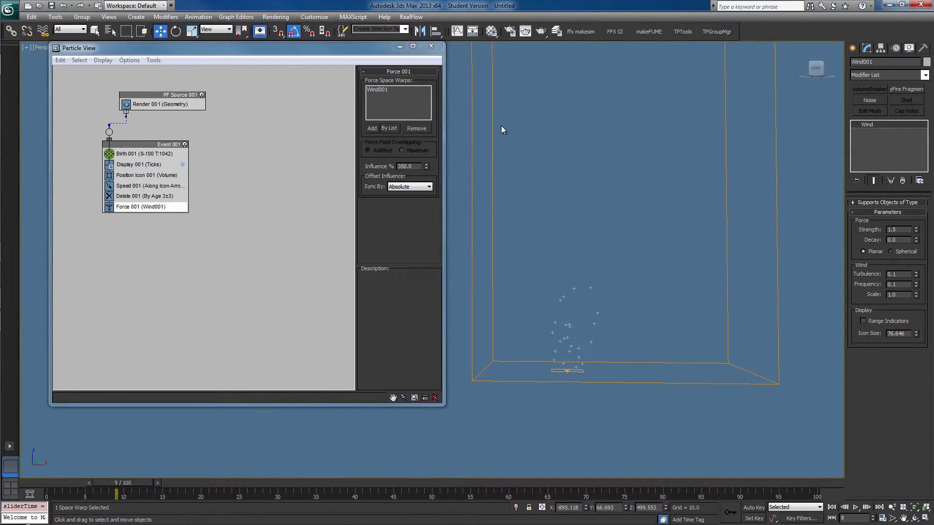
# Lower the Force operator's influence to 250% and play the animation from frame 0 to check the particles.
pyautogui.doubleClick(415, 167)
pyautogui.write('250')
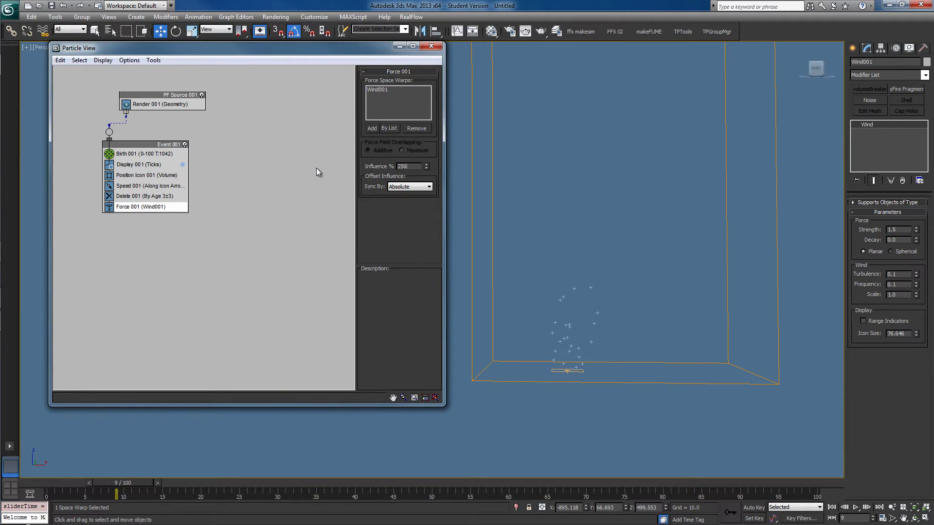
pyautogui.press('Return')
pyautogui.moveTo(118, 486); pyautogui.dragTo(46, 486)
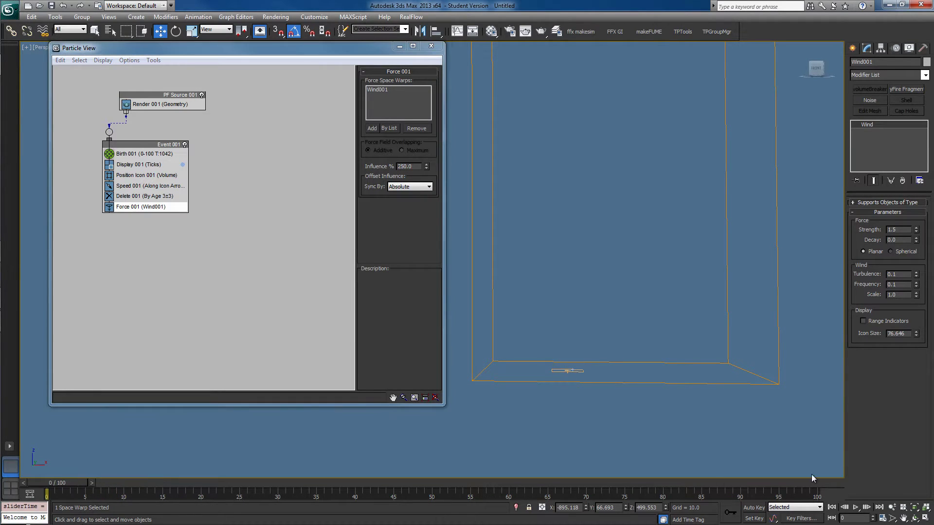
pyautogui.click(856, 508)
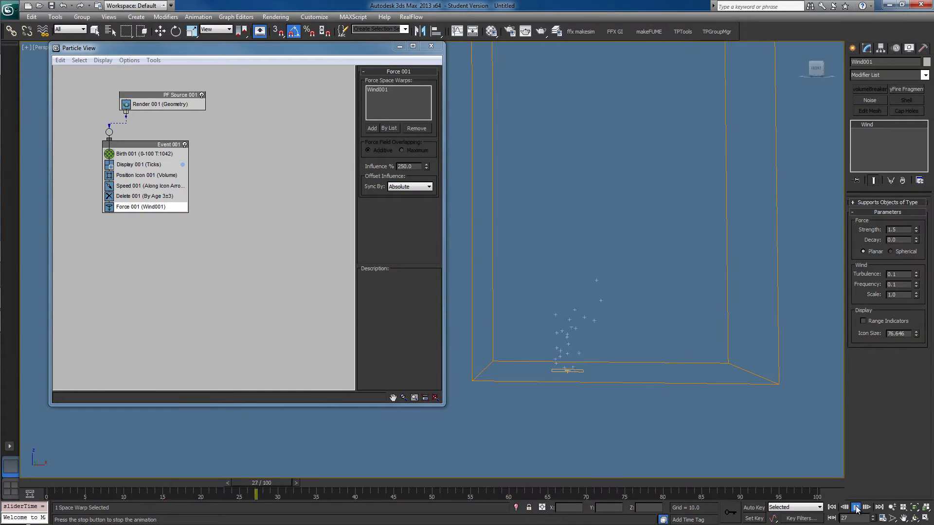
pyautogui.click(856, 508)
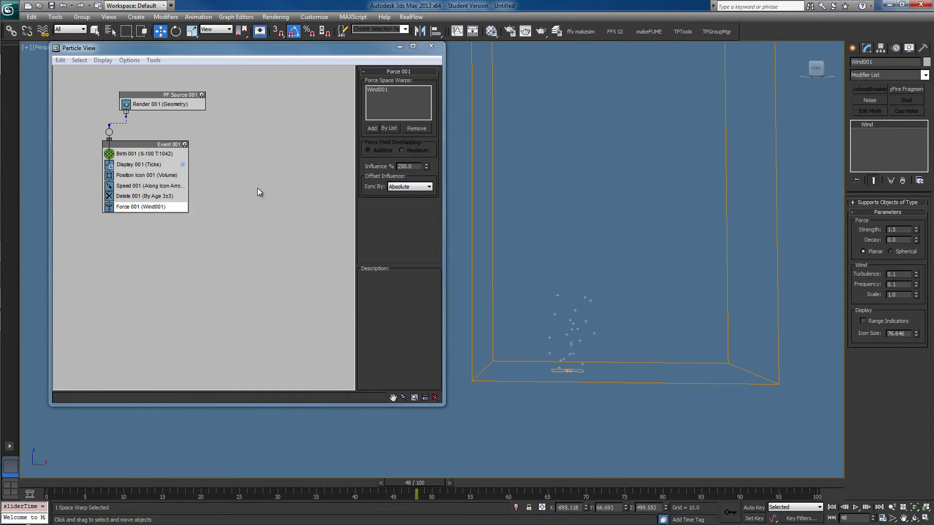
# Set the Delete operator's particle life span to 2 and scrub the timeline to check the shorter particle stream.
pyautogui.click(160, 196)
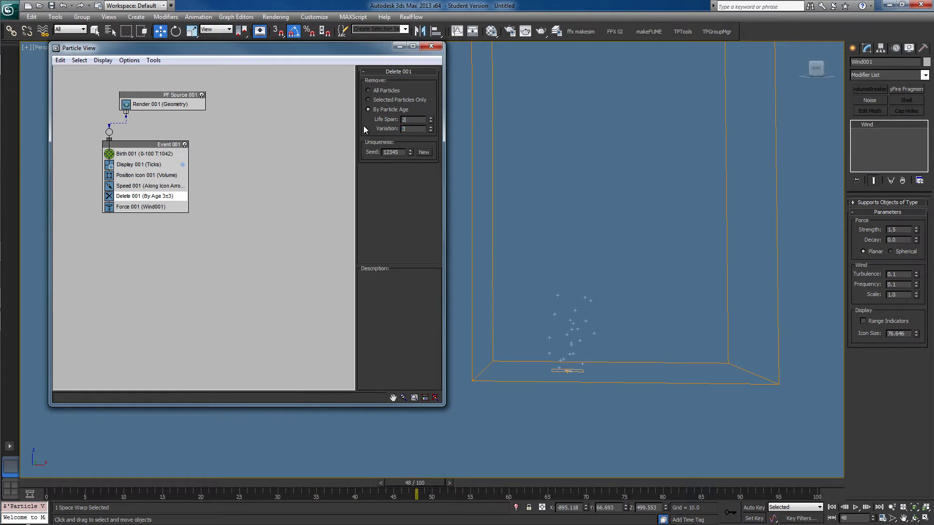
pyautogui.write('2')
pyautogui.press('Return')
pyautogui.moveTo(211, 480); pyautogui.dragTo(218, 424)
pyautogui.press('w')
pyautogui.keyDown('alt'); pyautogui.moveTo(638, 252); pyautogui.dragTo(608, 229, button='middle'); pyautogui.keyUp('alt')
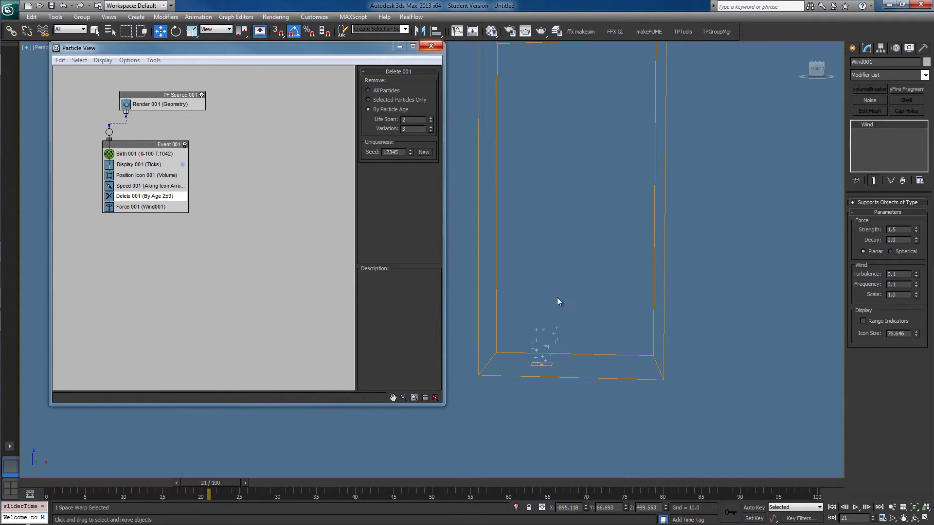
pyautogui.moveTo(217, 483); pyautogui.dragTo(266, 443)
pyautogui.keyDown('alt'); pyautogui.moveTo(554, 209); pyautogui.dragTo(550, 202, button='middle'); pyautogui.keyUp('alt')
# Set the Force operator's influence to 225% and return the timeline to frame 0.
pyautogui.click(146, 208)
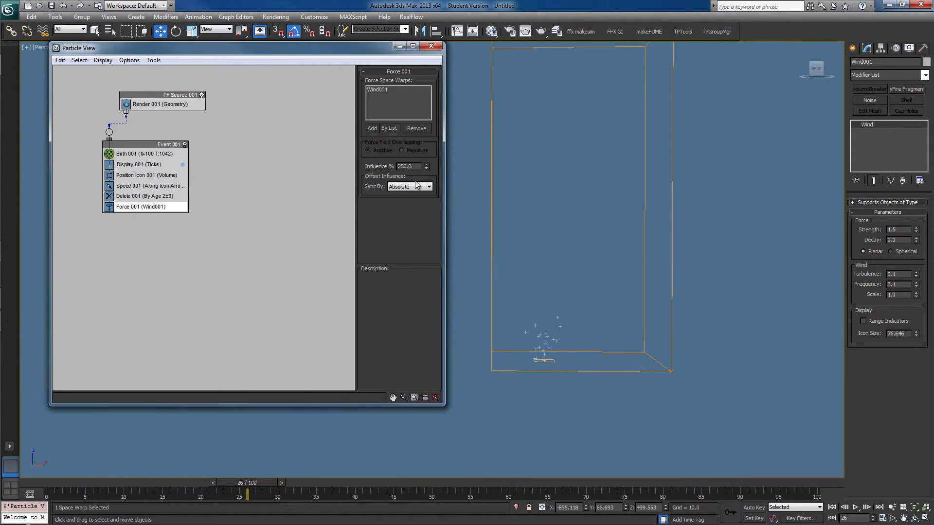
pyautogui.write('225')
pyautogui.press('Return')
pyautogui.keyDown('alt'); pyautogui.moveTo(547, 246); pyautogui.dragTo(545, 243, button='middle'); pyautogui.keyUp('alt')
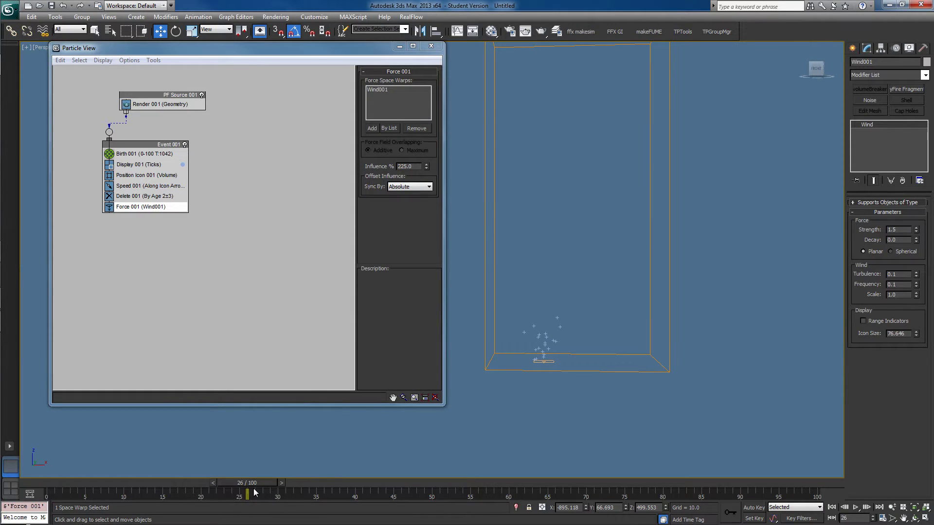
pyautogui.moveTo(254, 492); pyautogui.dragTo(31, 469)
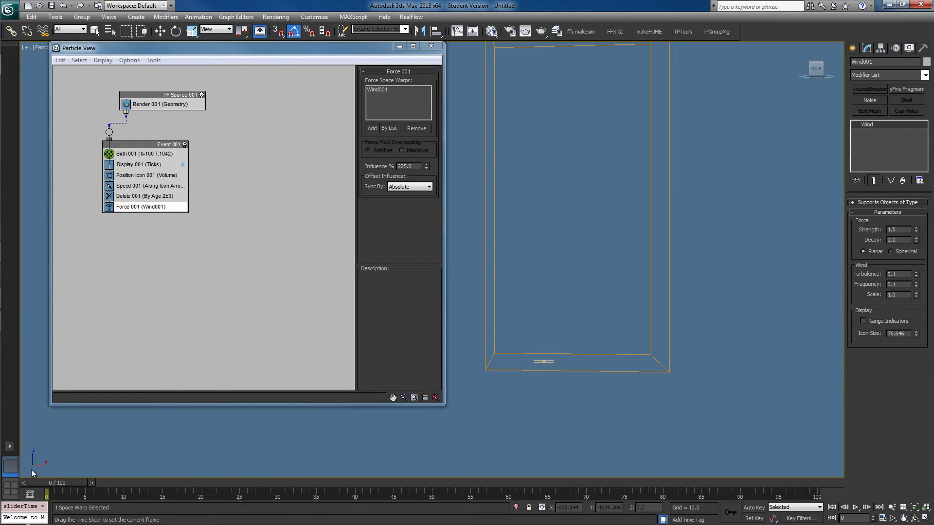
pyautogui.press('w')
# Close the Particle View window and leave the animation at its first frame.
pyautogui.click(431, 46)
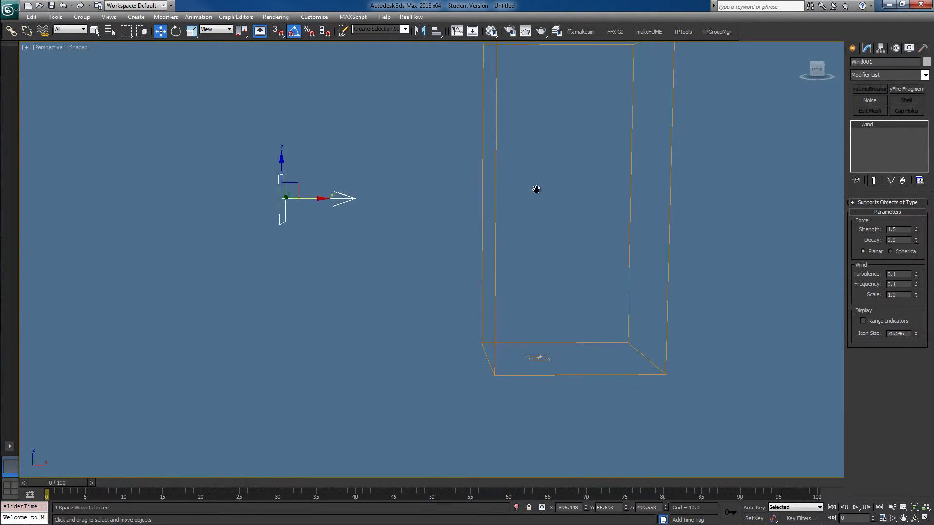
pyautogui.moveTo(536, 190); pyautogui.dragTo(471, 200, button='middle')
pyautogui.moveTo(77, 483); pyautogui.dragTo(41, 470)
pyautogui.press('w')
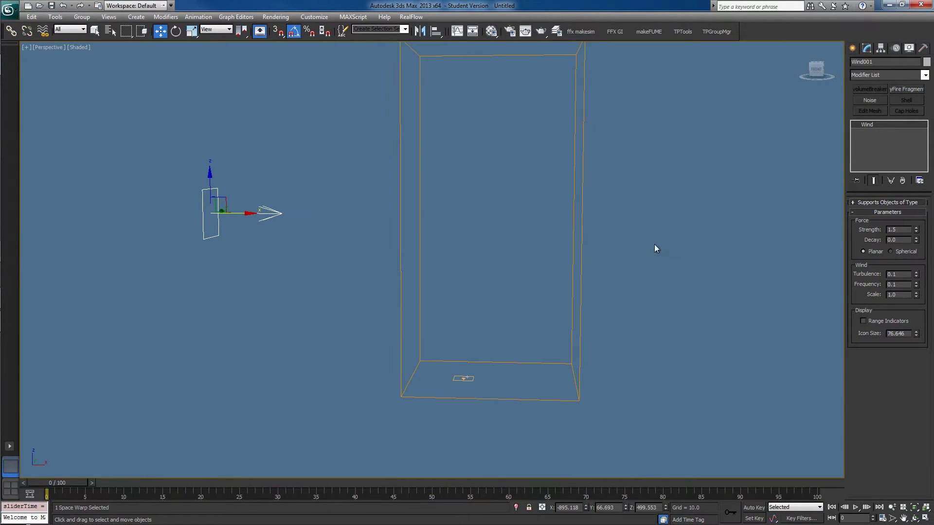
# Create a FumeFX Particle Src helper with an icon size of about 138 beside the container's base.
pyautogui.click(852, 48)
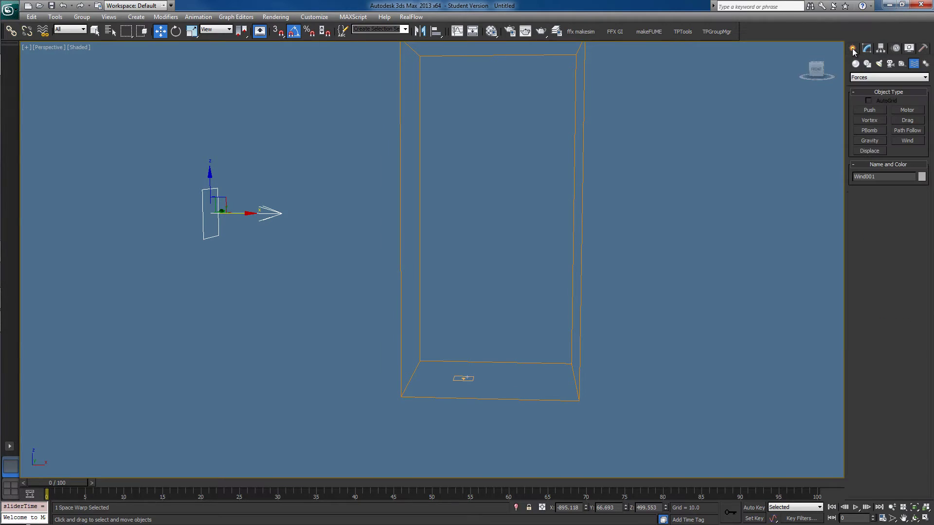
pyautogui.click(901, 63)
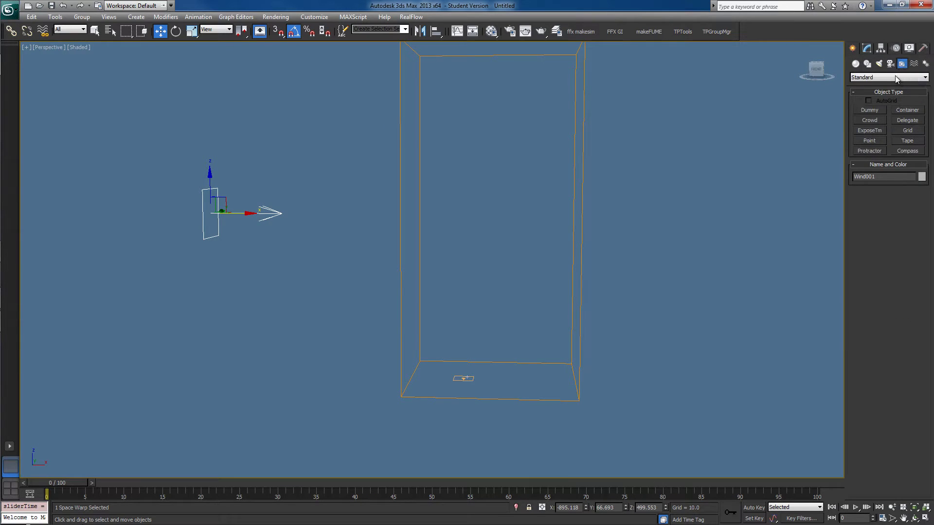
pyautogui.click(894, 77)
pyautogui.click(881, 150)
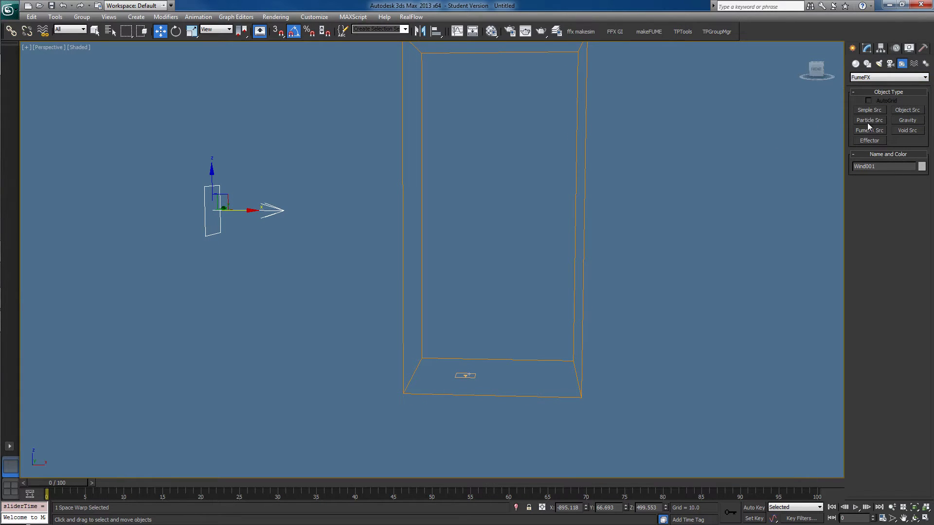
pyautogui.click(870, 120)
pyautogui.moveTo(614, 374); pyautogui.dragTo(638, 375)
pyautogui.keyDown('alt'); pyautogui.moveTo(624, 302); pyautogui.dragTo(631, 327, button='middle'); pyautogui.keyUp('alt')
pyautogui.press('w')
# Pick the Particle Flow source icon inside the container as the particle system for the FumeFX Particle Src.
pyautogui.click(867, 48)
pyautogui.keyDown('alt'); pyautogui.moveTo(632, 205); pyautogui.dragTo(640, 211, button='middle'); pyautogui.keyUp('alt')
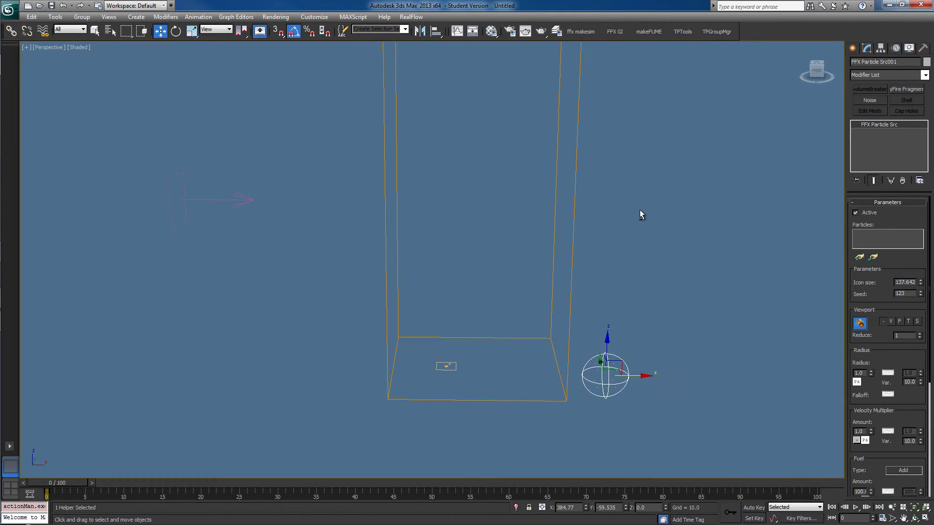
pyautogui.click(859, 257)
pyautogui.moveTo(664, 304); pyautogui.dragTo(687, 238, button='middle')
pyautogui.scroll(3, 533, 316)
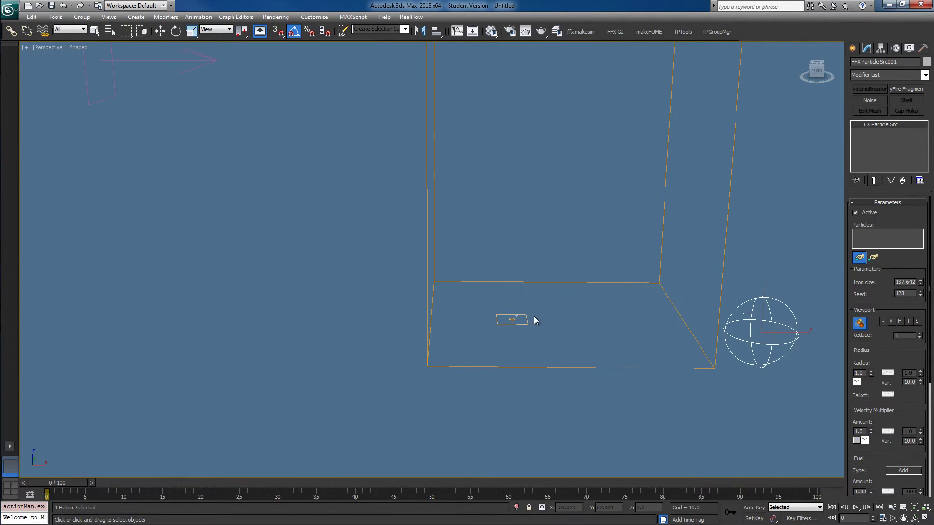
pyautogui.scroll(2, 534, 316)
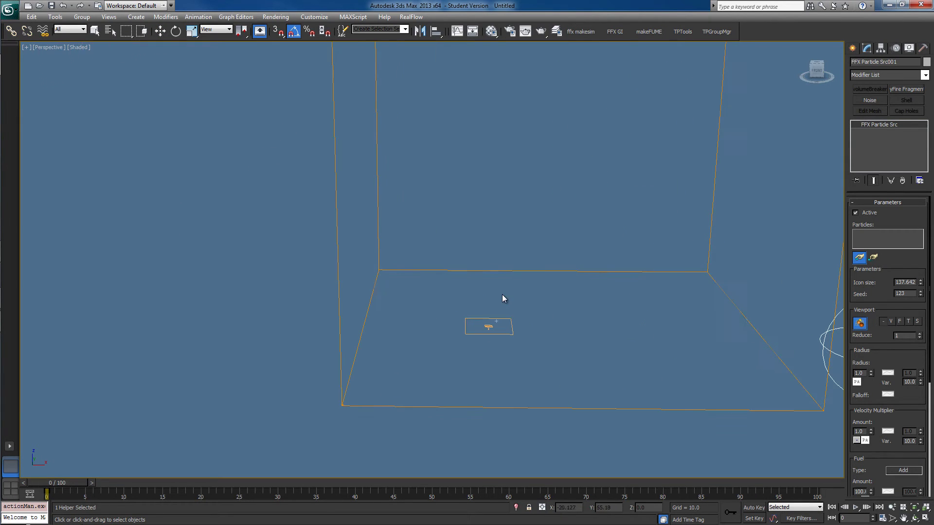
pyautogui.click(505, 334)
pyautogui.scroll(-4, 549, 284)
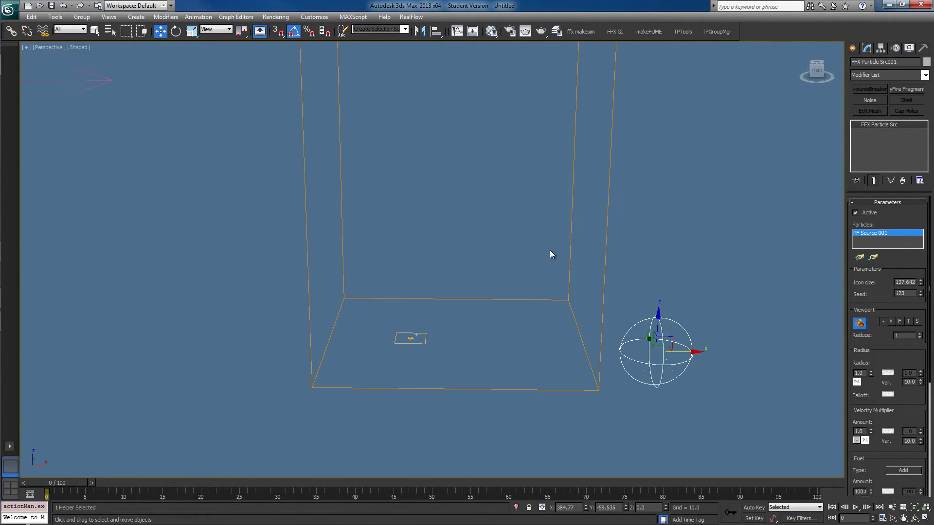
# Scrub to frame 8 and examine up close the radius circles drawn around the emitted particles.
pyautogui.moveTo(62, 486); pyautogui.dragTo(99, 484)
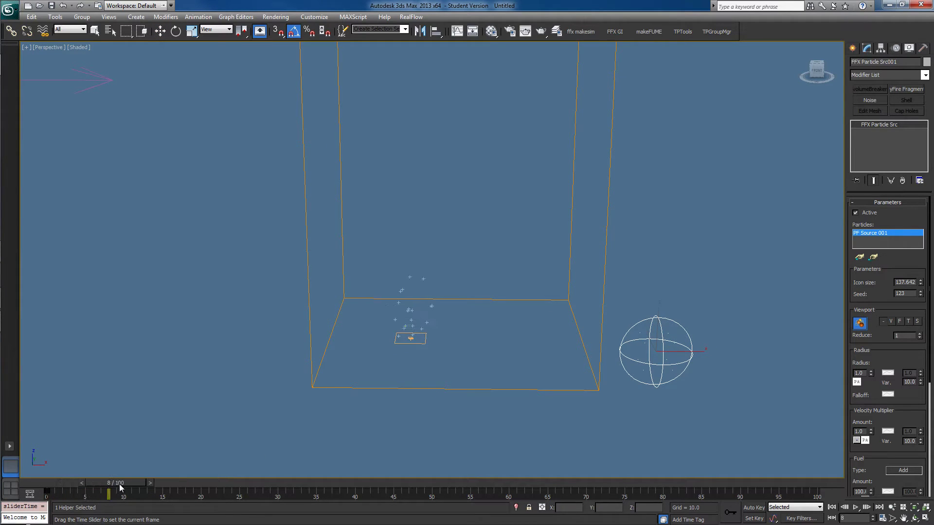
pyautogui.press('w')
pyautogui.scroll(8, 413, 351)
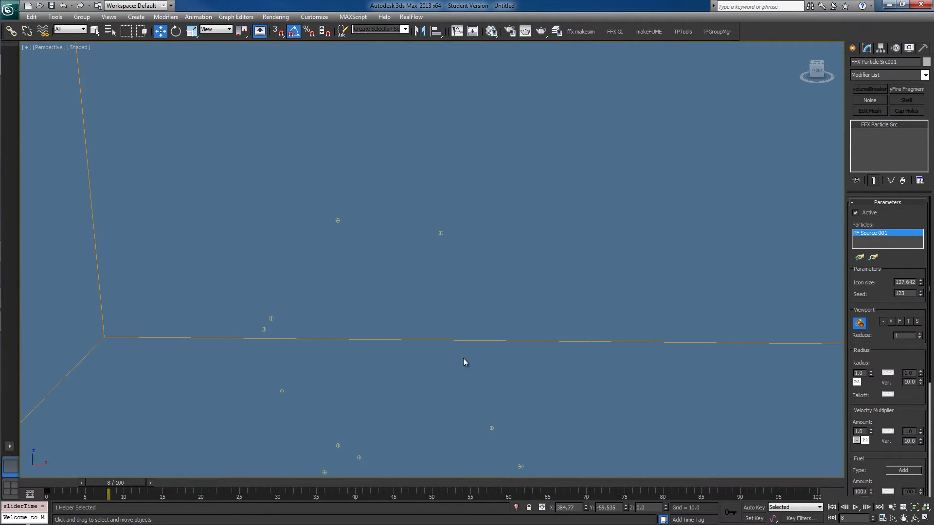
pyautogui.scroll(-8, 459, 375)
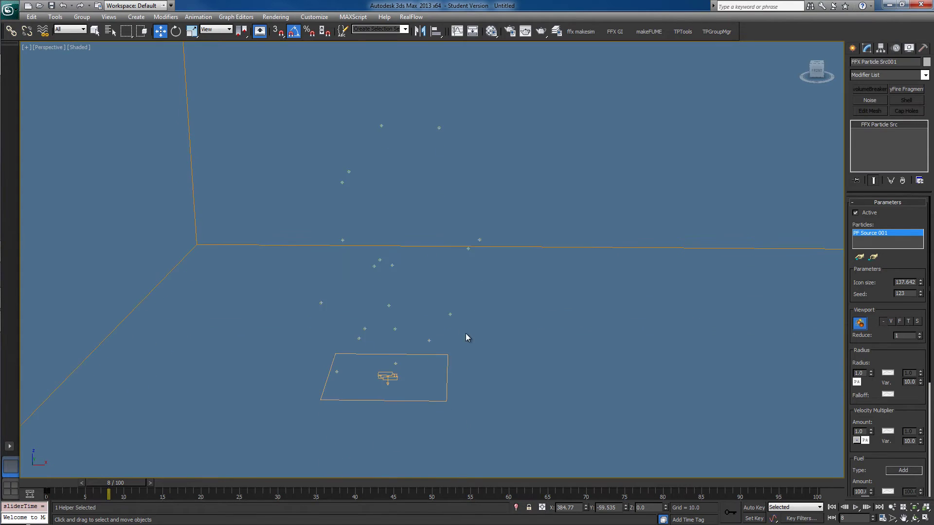
pyautogui.scroll(5, 496, 372)
pyautogui.moveTo(502, 369); pyautogui.dragTo(406, 383, button='middle')
pyautogui.moveTo(463, 351); pyautogui.dragTo(494, 283, button='middle')
pyautogui.scroll(-8, 504, 306)
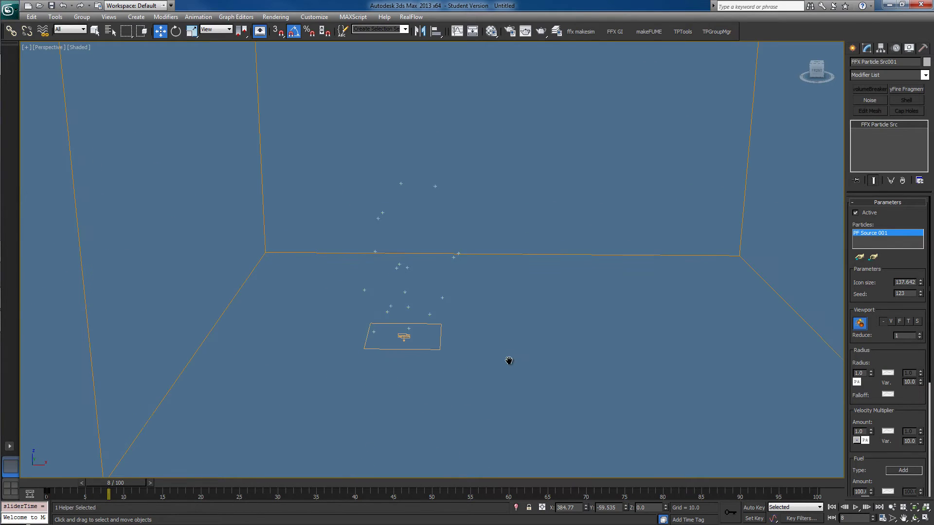
pyautogui.scroll(-4, 504, 384)
pyautogui.scroll(12, 503, 384)
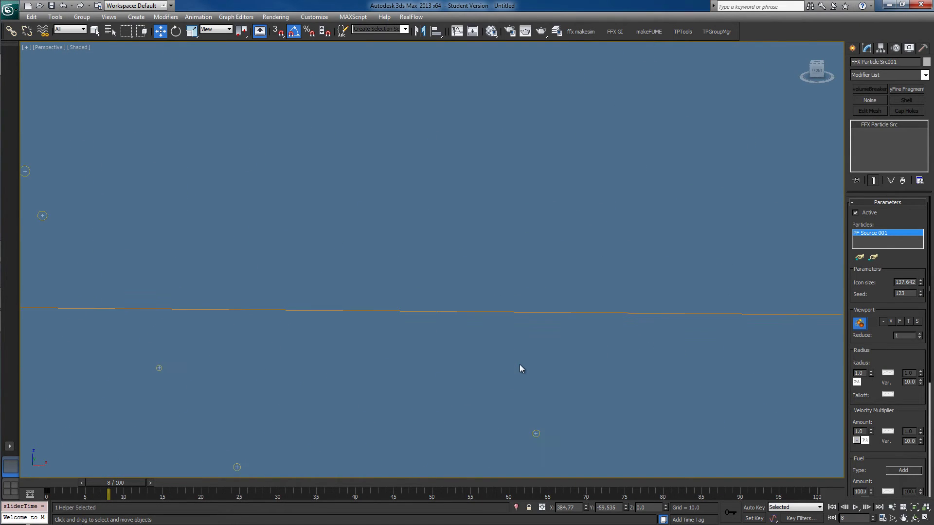
pyautogui.scroll(2, 519, 364)
pyautogui.scroll(-8, 518, 358)
pyautogui.scroll(8, 521, 365)
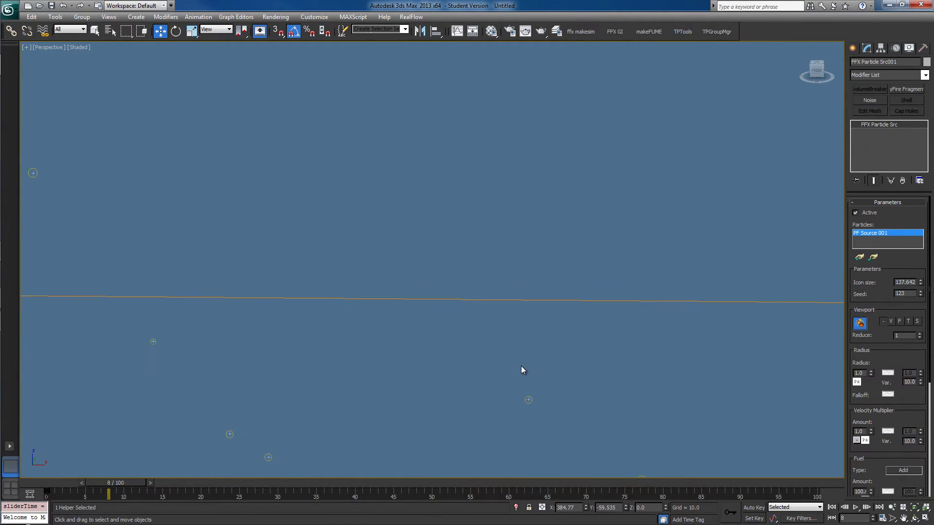
# Try a particle source radius of 15 and scrub to frame 12 to check the circles' size against the container.
pyautogui.moveTo(521, 365); pyautogui.dragTo(507, 365, button='middle')
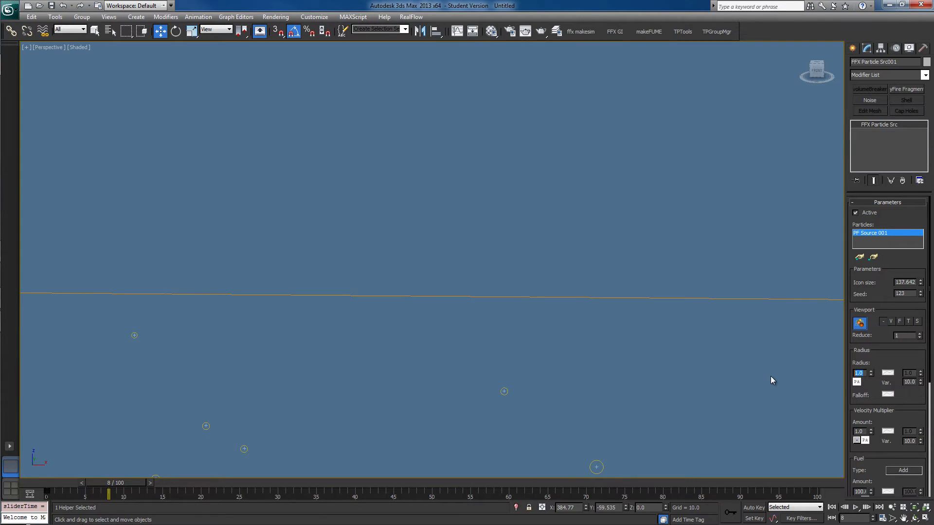
pyautogui.write('15')
pyautogui.press('Return')
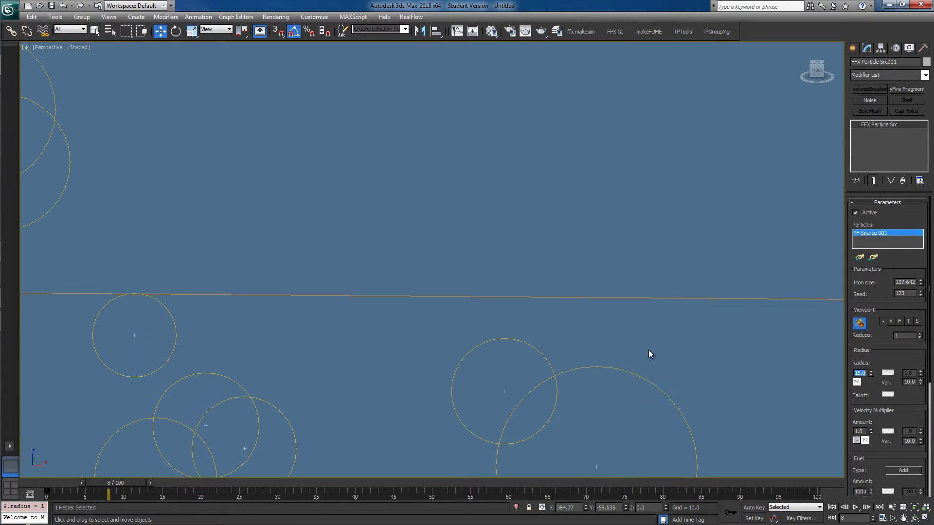
pyautogui.scroll(-10, 651, 354)
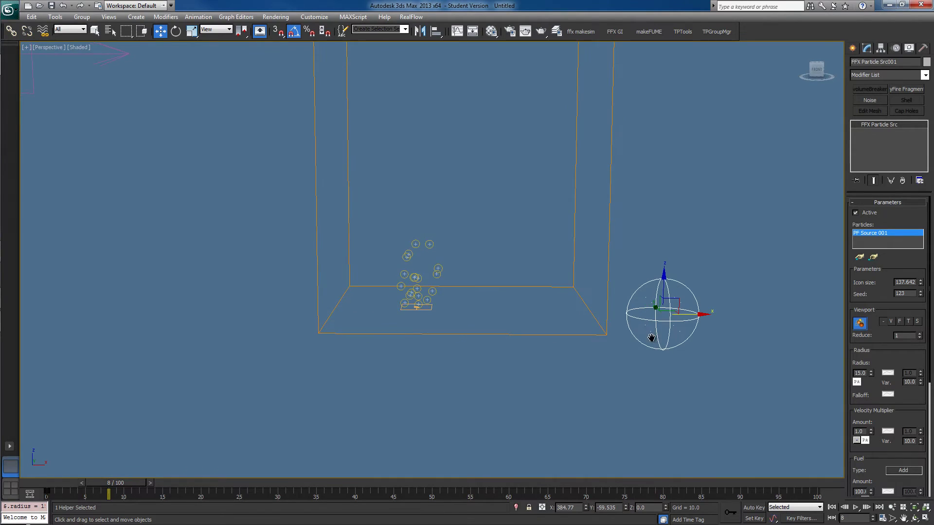
pyautogui.moveTo(651, 338); pyautogui.dragTo(651, 355, button='middle')
pyautogui.moveTo(125, 481); pyautogui.dragTo(147, 479)
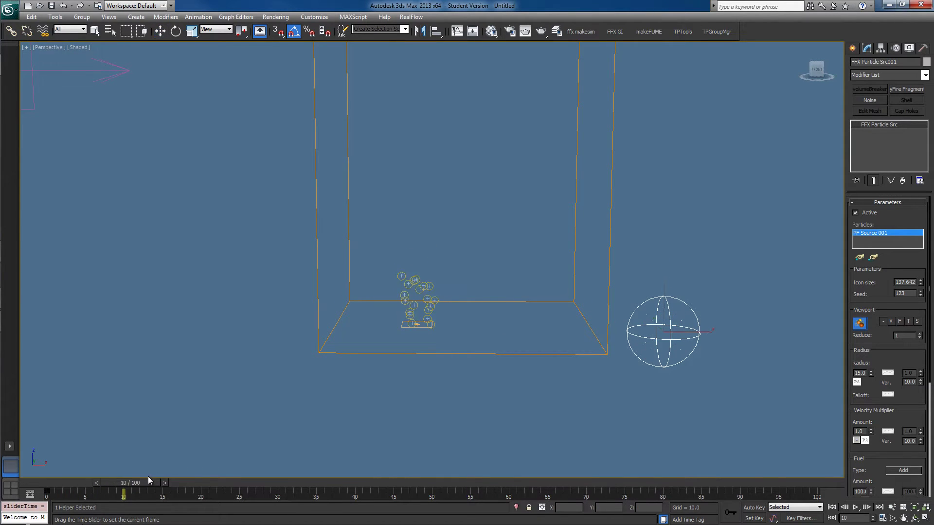
pyautogui.moveTo(464, 355); pyautogui.dragTo(470, 363, button='middle')
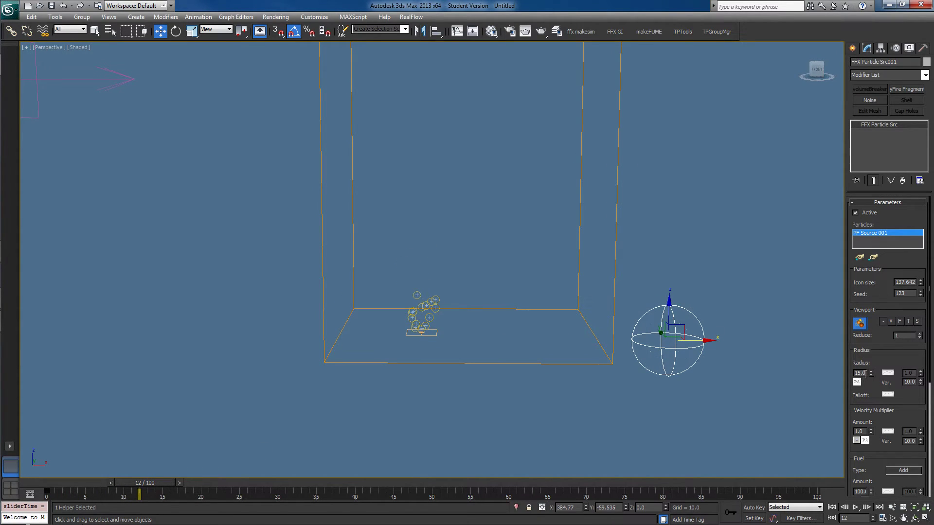
# Set the particle source radius to 13 with a variation of 60, check it up to frame 35, and return to frame 0.
pyautogui.write('13')
pyautogui.press('Return')
pyautogui.write('60')
pyautogui.press('Return')
pyautogui.moveTo(495, 327); pyautogui.dragTo(482, 339, button='middle')
pyautogui.moveTo(157, 485); pyautogui.dragTo(328, 434)
pyautogui.press('w')
pyautogui.moveTo(392, 392); pyautogui.dragTo(368, 460, button='middle')
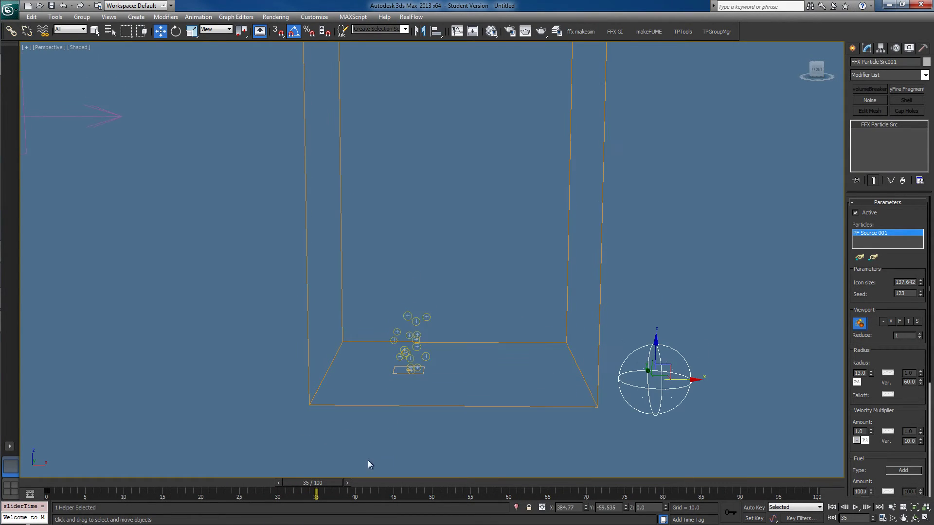
pyautogui.moveTo(334, 480); pyautogui.dragTo(47, 483)
pyautogui.press('w')
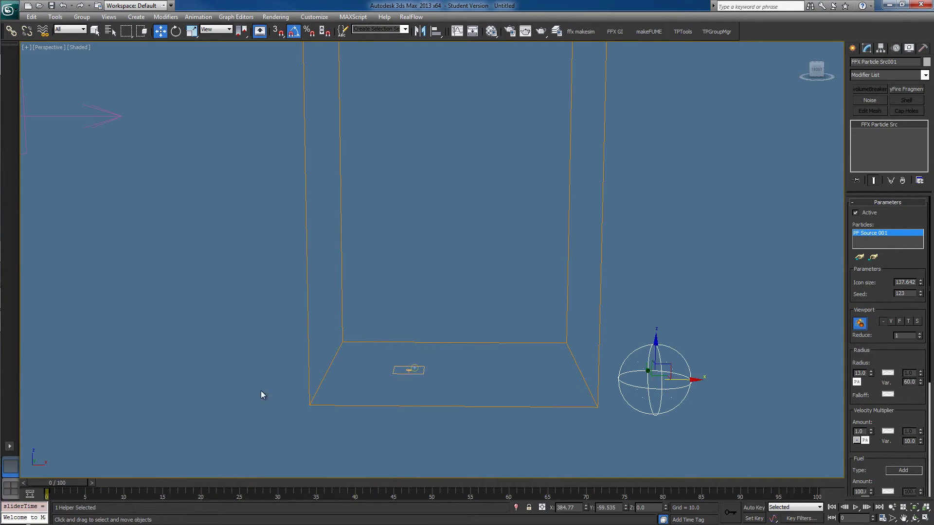
# Set the Birth operator's rate to 275 in Particle View and close the window.
pyautogui.press('6')
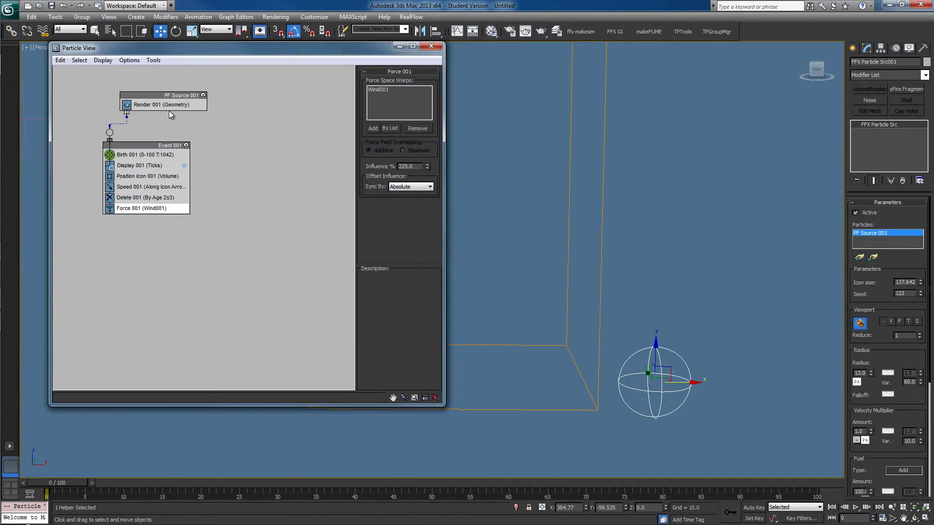
pyautogui.click(147, 155)
pyautogui.write('275')
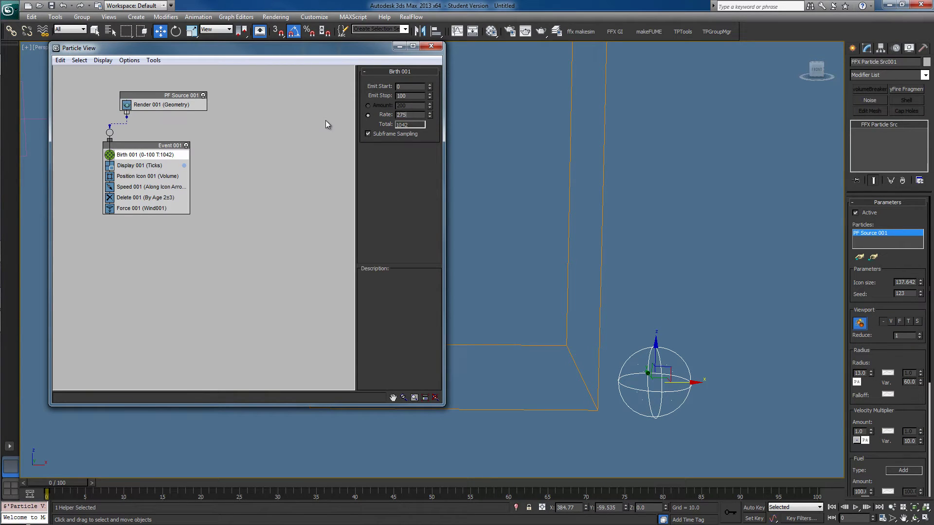
pyautogui.press('Return')
pyautogui.click(430, 47)
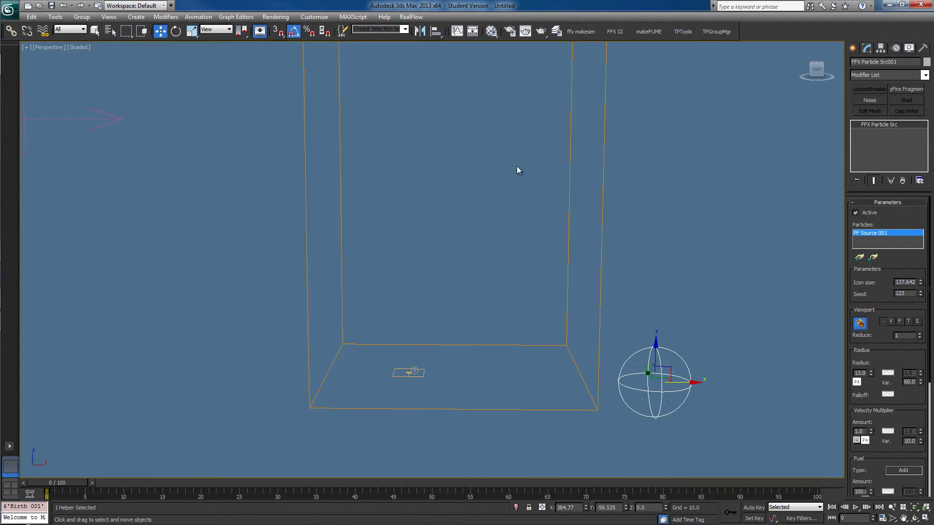
# Select the FumeFX container and open its FumeFX settings window.
pyautogui.scroll(-5, 503, 213)
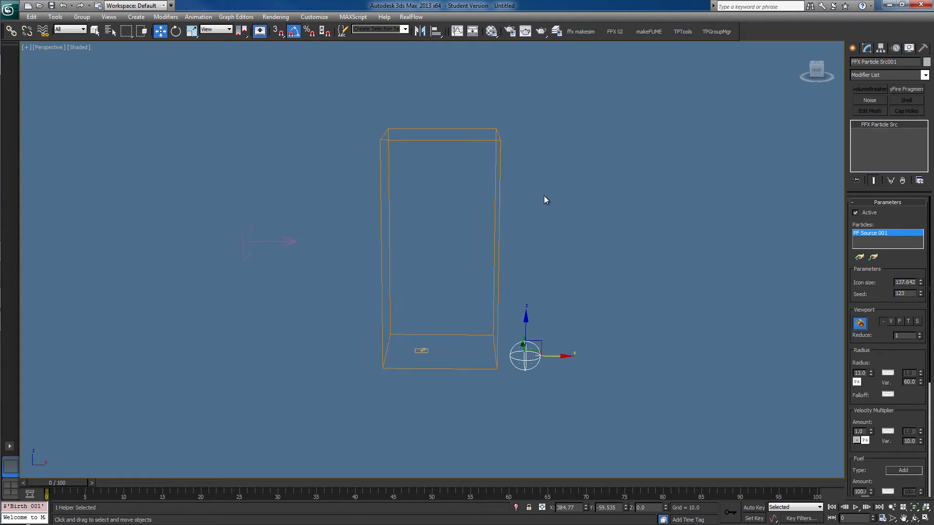
pyautogui.scroll(4, 554, 178)
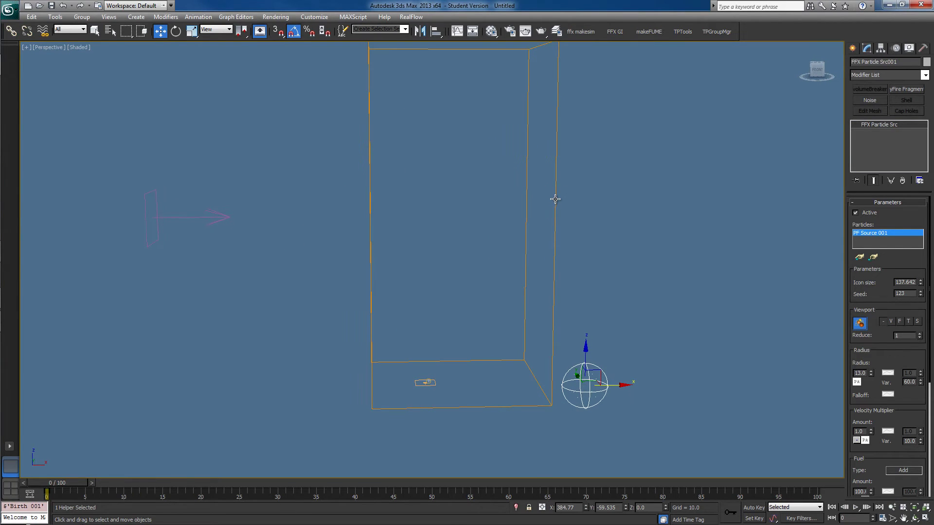
pyautogui.click(555, 197)
pyautogui.click(878, 216)
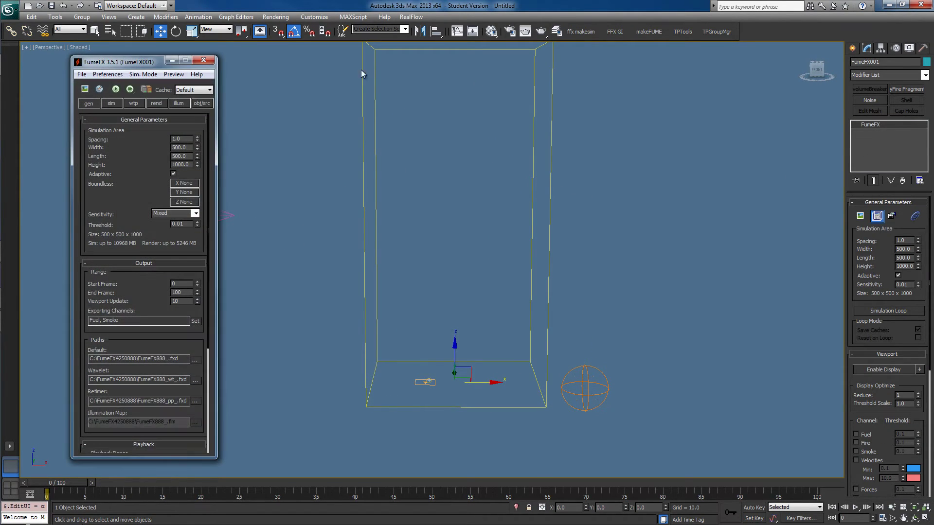
pyautogui.moveTo(192, 57); pyautogui.dragTo(192, 31)
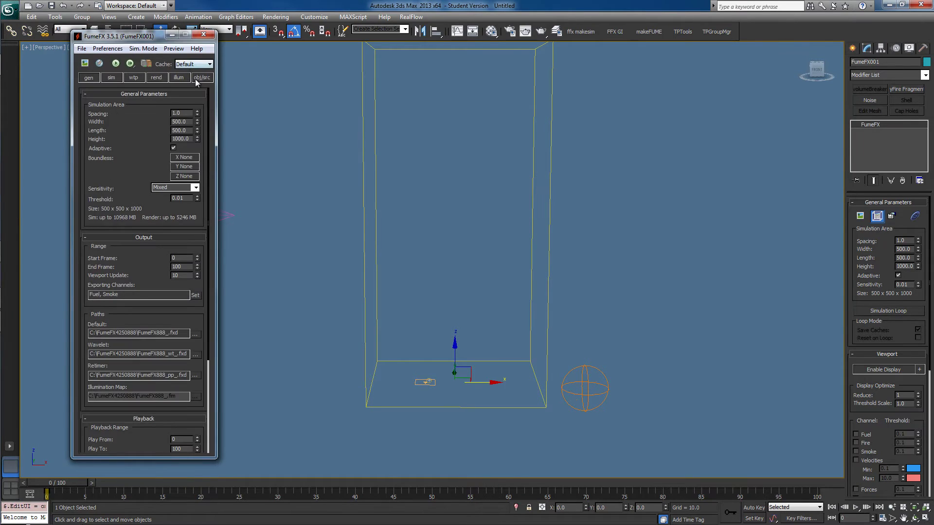
# Add the Particle Src helper to the container's simulation sources and look over its particle source parameters.
pyautogui.click(197, 77)
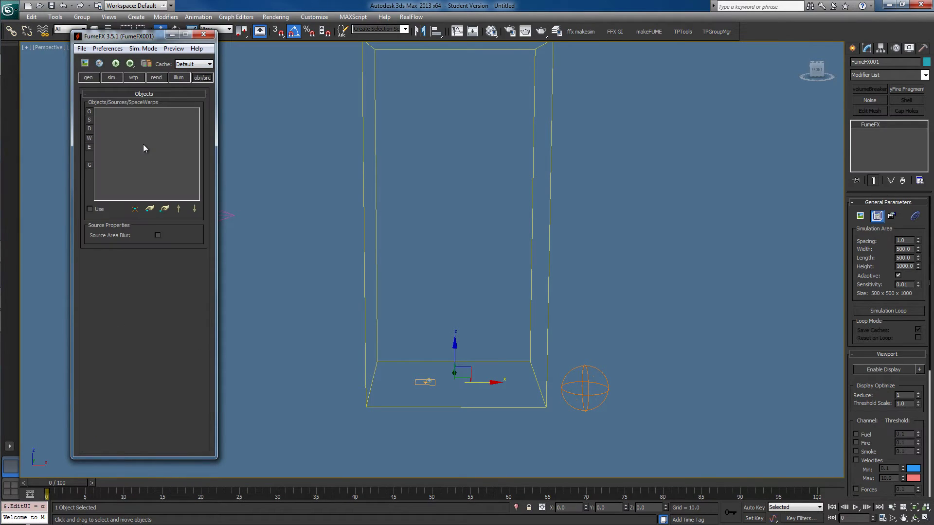
pyautogui.click(150, 208)
pyautogui.moveTo(163, 31); pyautogui.dragTo(164, 52)
pyautogui.click(587, 384)
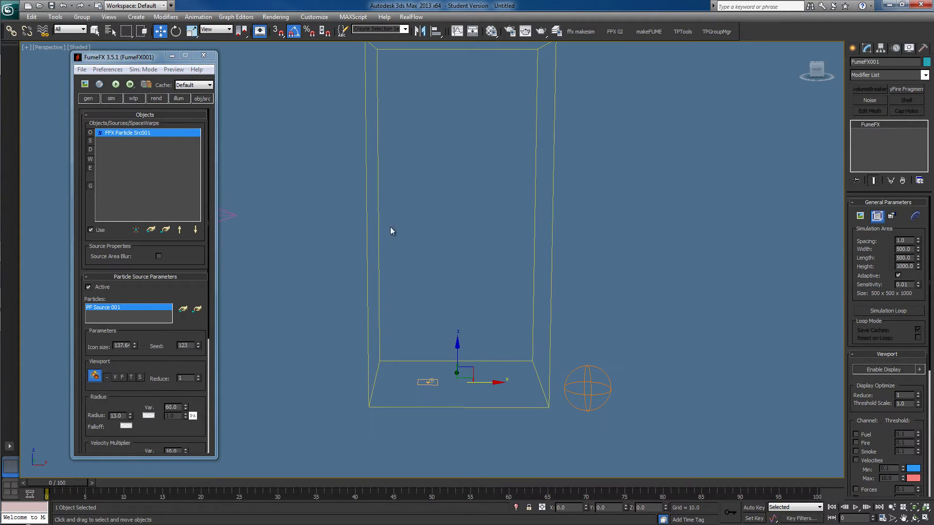
pyautogui.scroll(-5, 200, 287)
pyautogui.scroll(5, 119, 152)
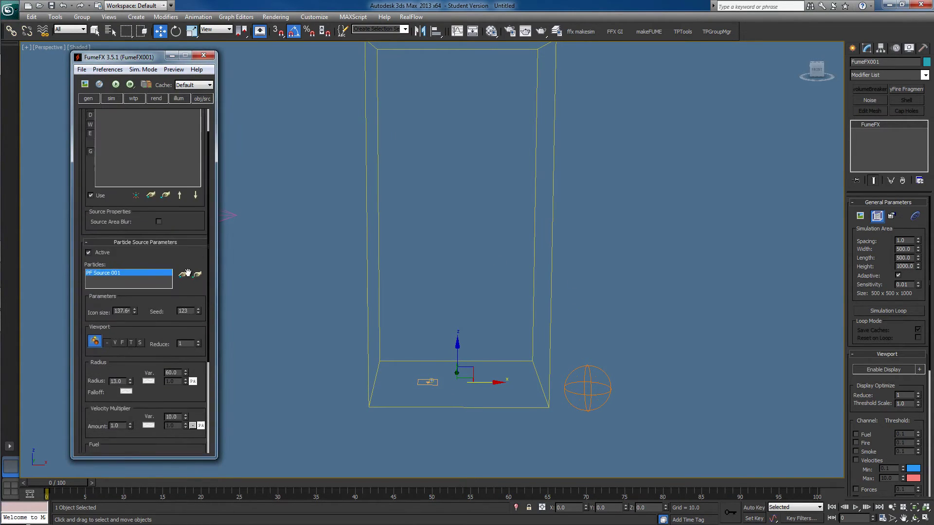
# Review the container's general simulation parameters, output range and default cache path.
pyautogui.click(89, 104)
pyautogui.moveTo(142, 62); pyautogui.dragTo(150, 57)
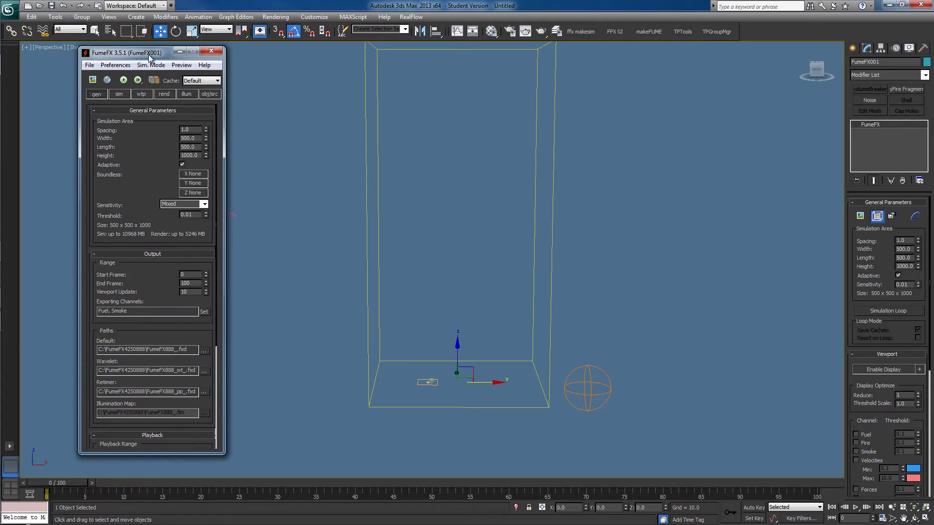
pyautogui.scroll(-5, 183, 335)
pyautogui.scroll(4, 184, 333)
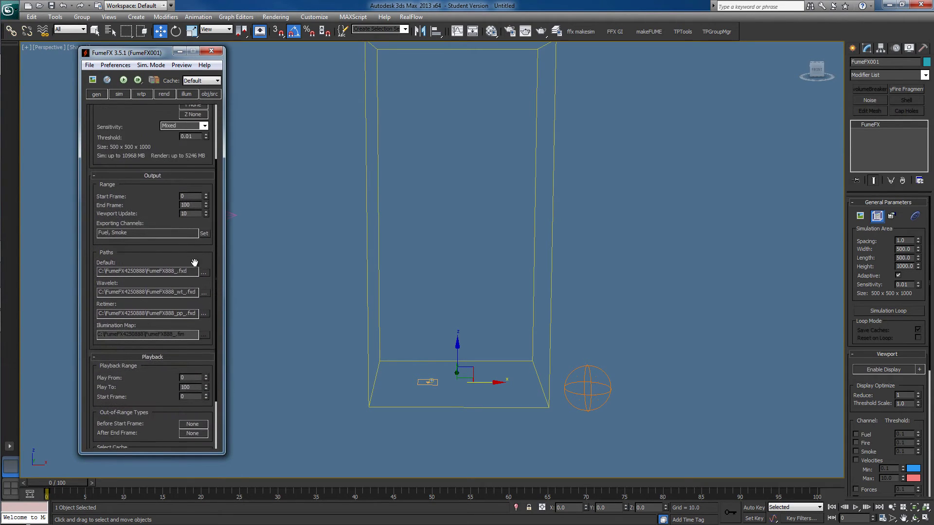
pyautogui.moveTo(185, 333); pyautogui.dragTo(192, 287)
pyautogui.middleClick(358, 180)
pyautogui.scroll(3, 433, 213)
pyautogui.scroll(-3, 443, 176)
pyautogui.moveTo(440, 215)
pyautogui.mouseDown(button='middle')
pyautogui.moveTo(443, 177)
pyautogui.moveTo(437, 238)
pyautogui.moveTo(436, 218)
pyautogui.mouseUp(button='middle')
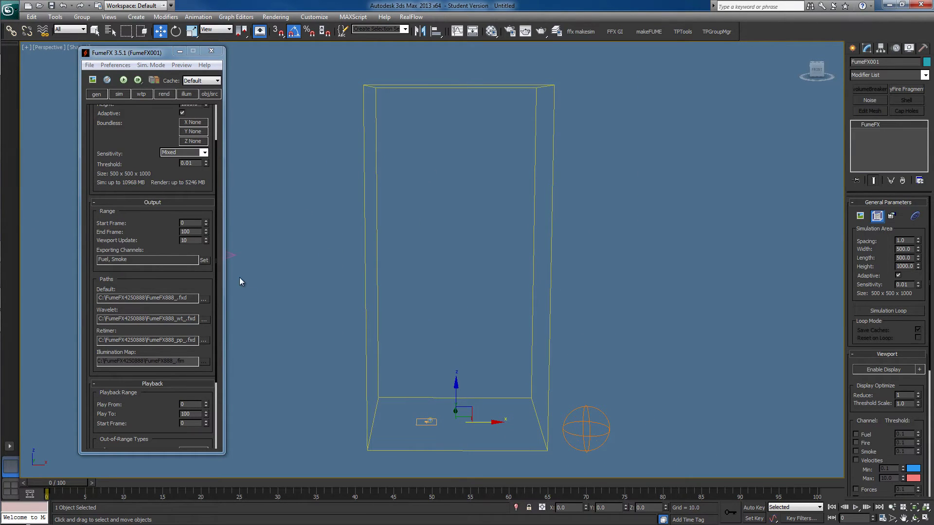
pyautogui.moveTo(127, 289); pyautogui.dragTo(99, 286)
pyautogui.click(120, 286)
pyautogui.doubleClick(188, 291)
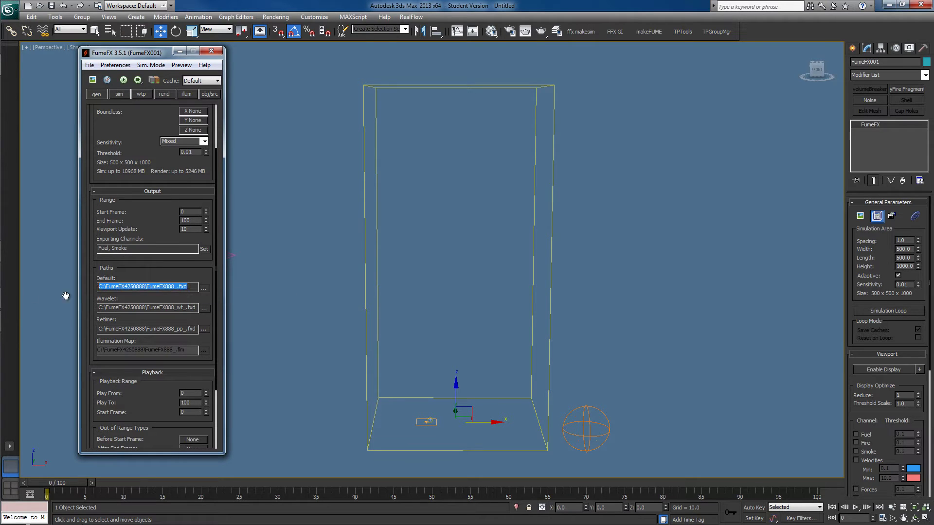
# Browse for the default cache path and create and open a folder named "tutorial oil plume" on the F: drive.
pyautogui.click(202, 288)
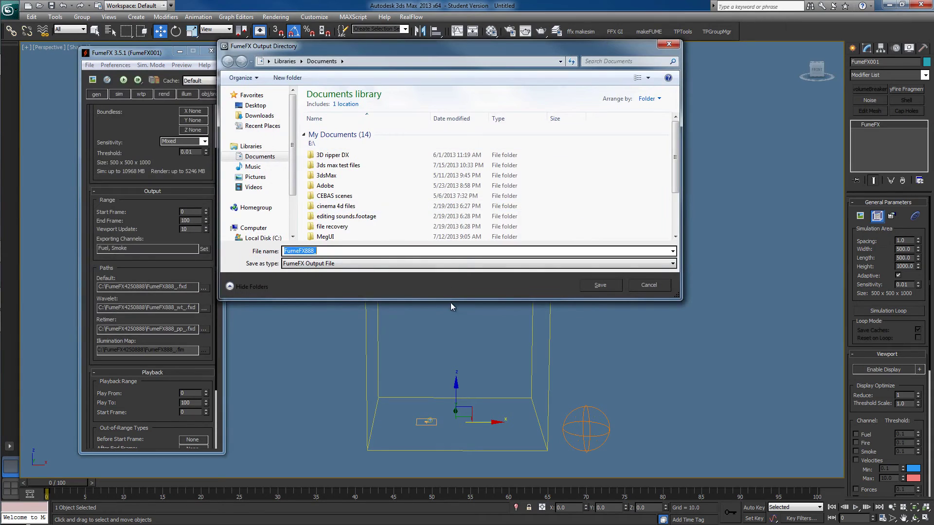
pyautogui.moveTo(451, 303); pyautogui.dragTo(433, 392)
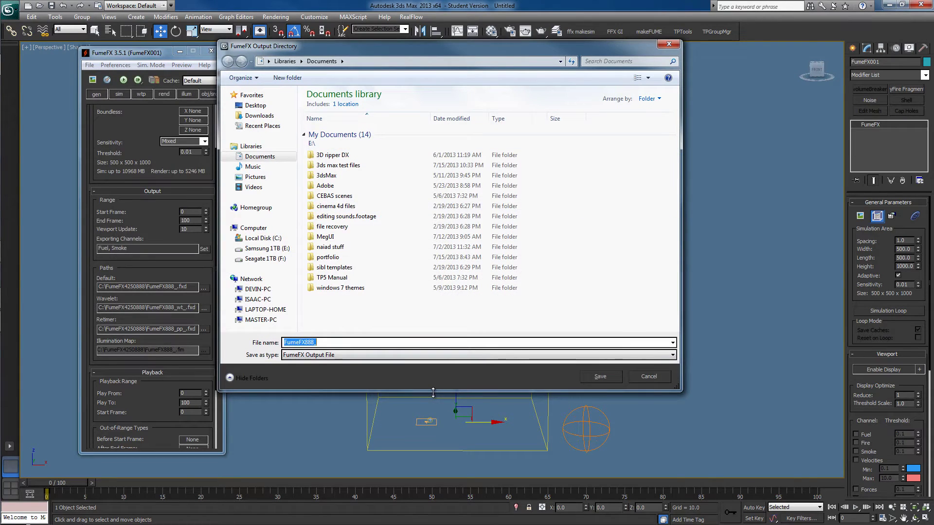
pyautogui.click(253, 227)
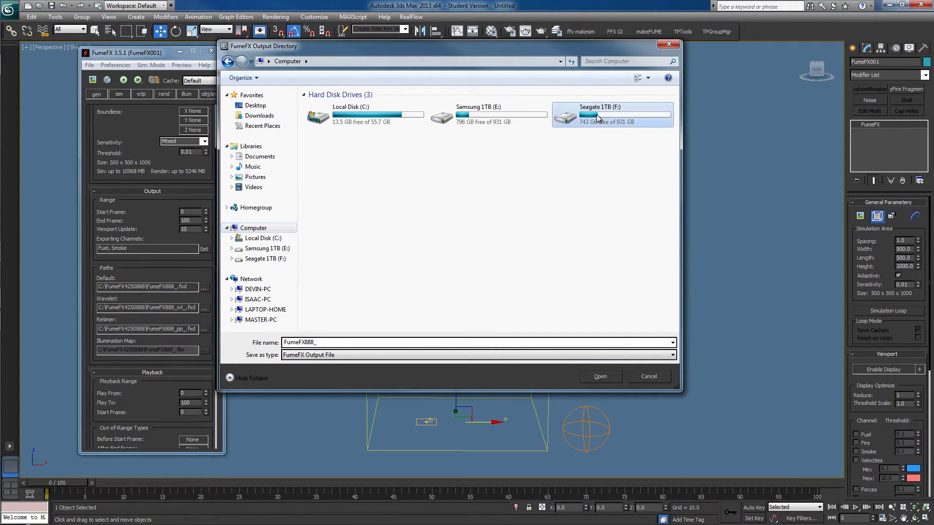
pyautogui.doubleClick(588, 117)
pyautogui.rightClick(369, 220)
pyautogui.moveTo(433, 341)
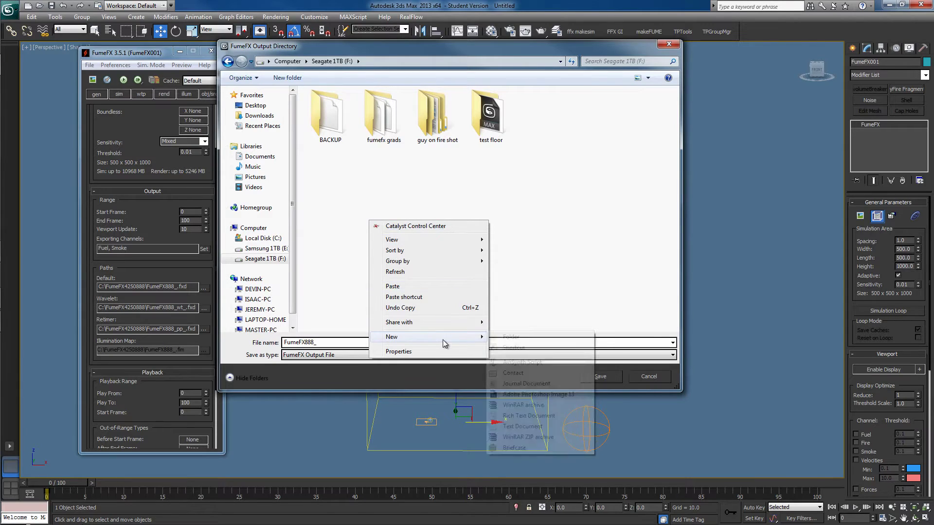
pyautogui.click(530, 341)
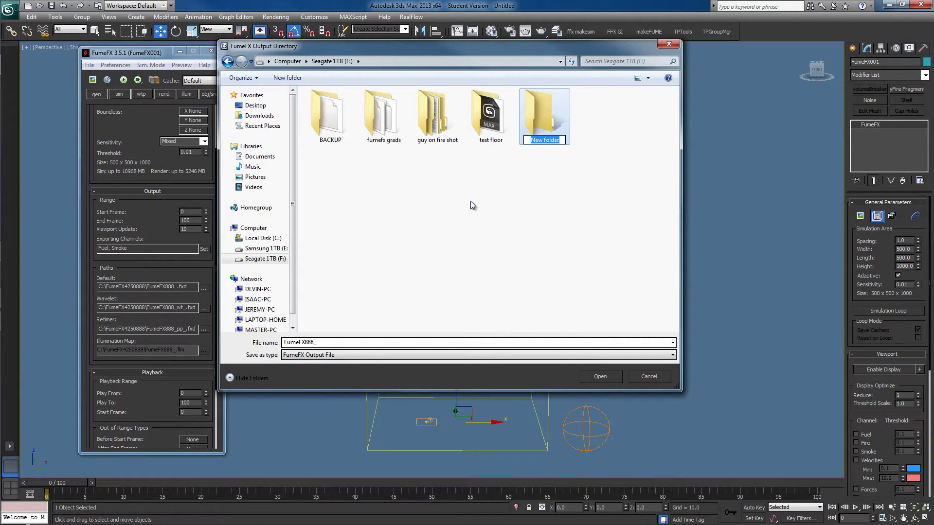
pyautogui.write('tutorial oil plume')
pyautogui.press('Return')
pyautogui.doubleClick(543, 116)
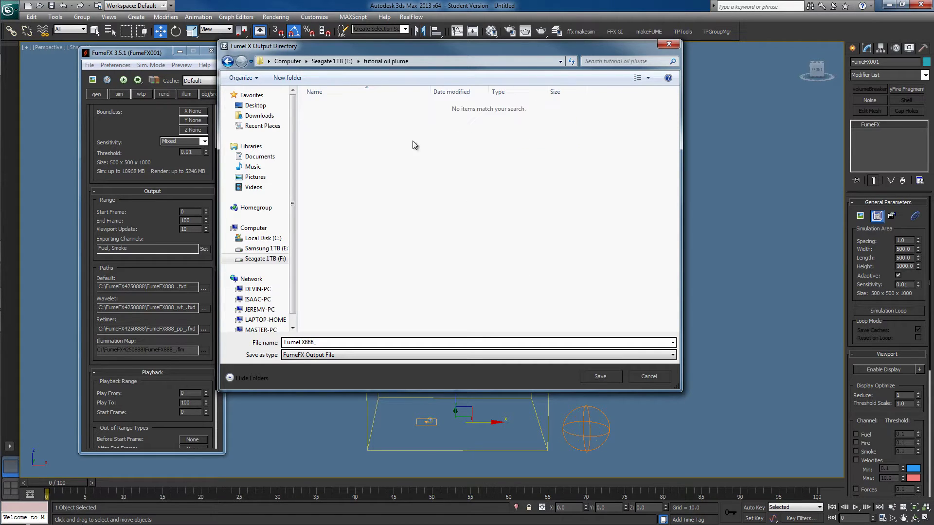
# Create two subfolders named "default" and "w-t" inside the tutorial oil plume folder.
pyautogui.rightClick(411, 139)
pyautogui.moveTo(518, 252)
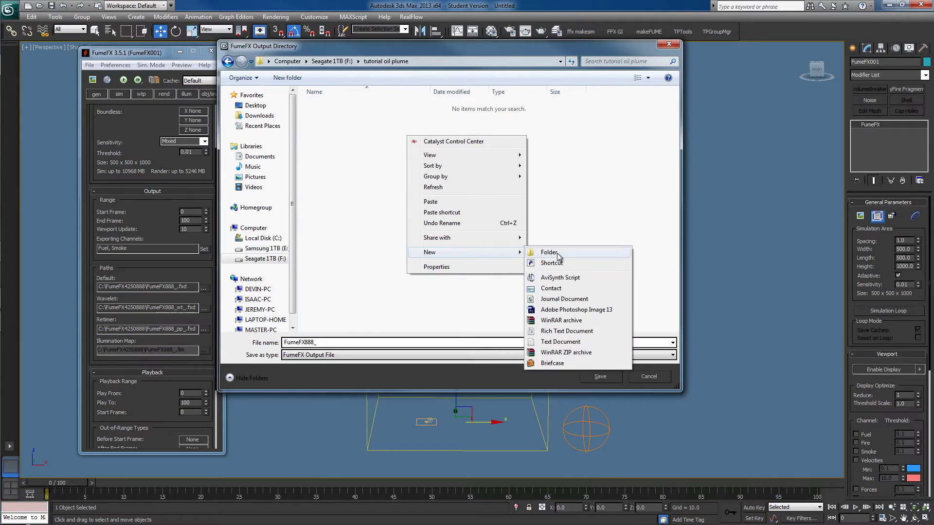
pyautogui.click(555, 252)
pyautogui.write('default')
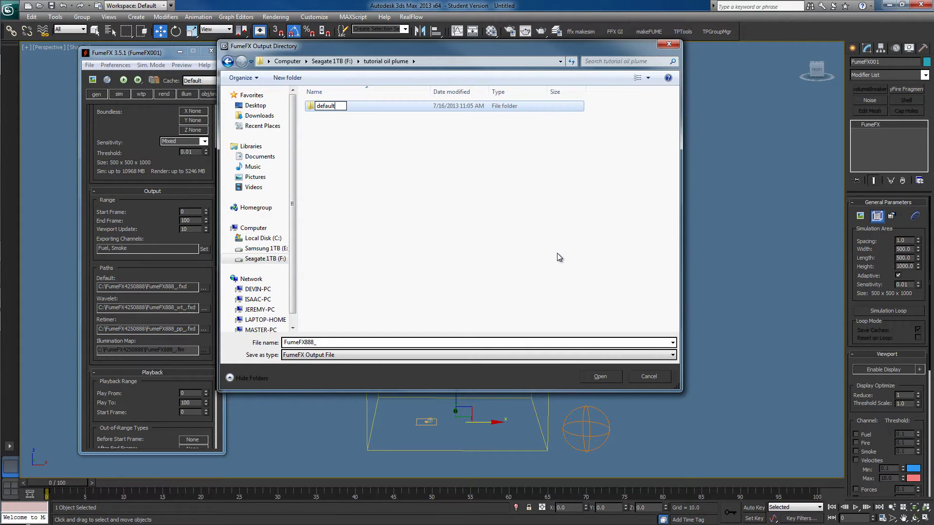
pyautogui.click(537, 243)
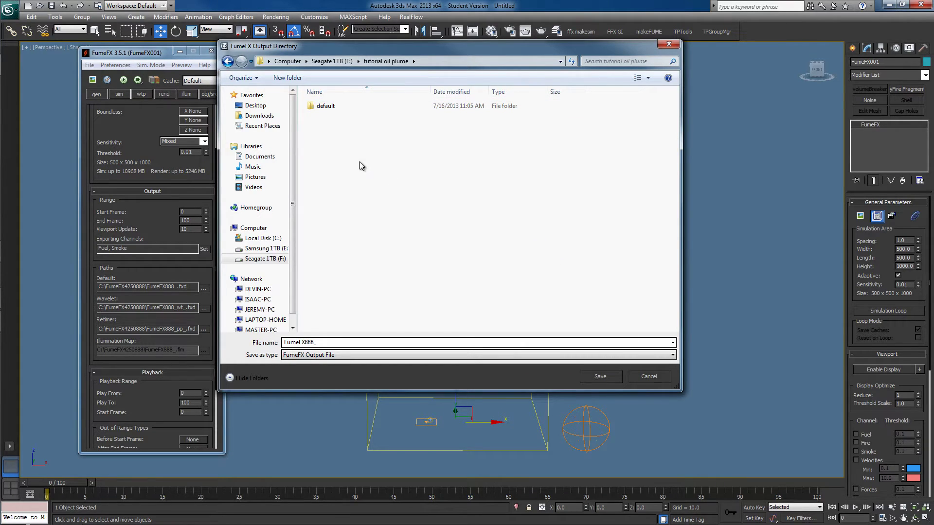
pyautogui.rightClick(340, 146)
pyautogui.moveTo(382, 261)
pyautogui.click(496, 265)
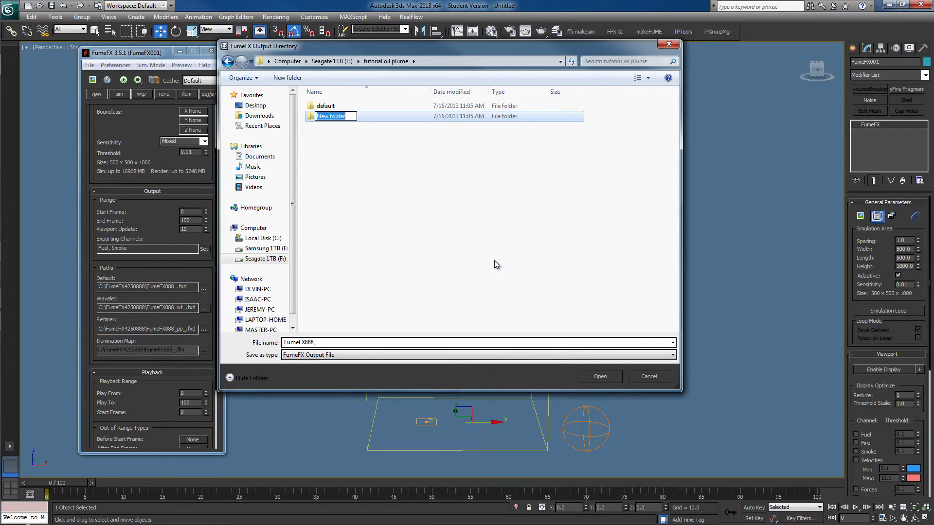
pyautogui.write('w-t')
pyautogui.click(417, 182)
# Save the default simulation cache path into the "default" subfolder, keeping the file name FumeFX888_.
pyautogui.click(340, 119)
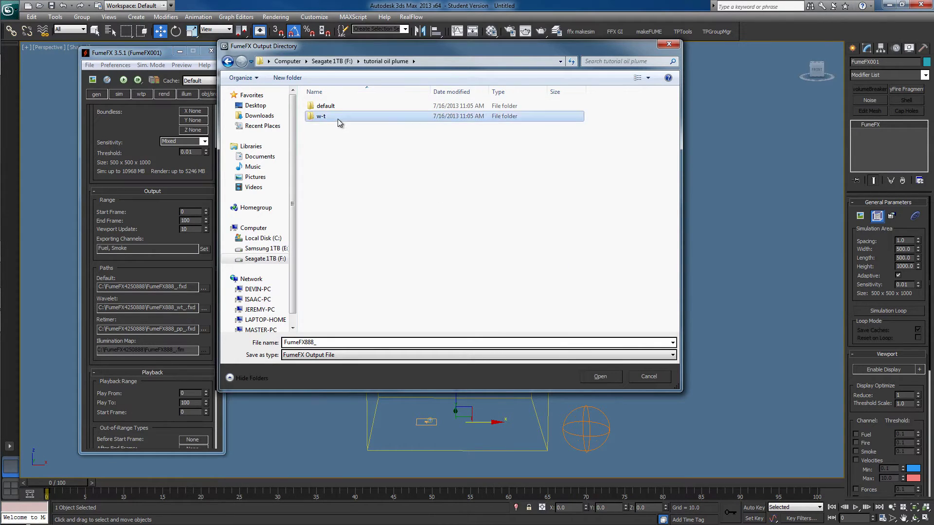
pyautogui.click(340, 106)
pyautogui.moveTo(331, 43); pyautogui.dragTo(361, 43)
pyautogui.doubleClick(383, 97)
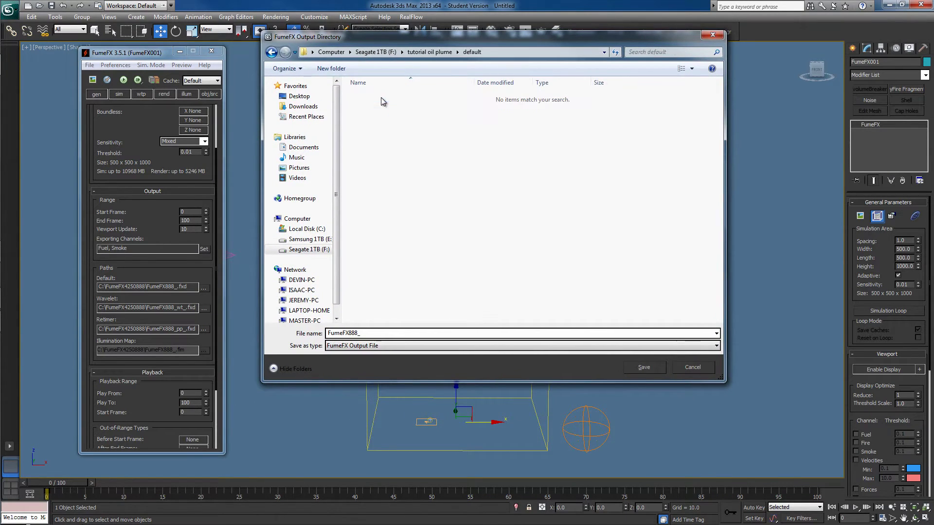
pyautogui.click(655, 369)
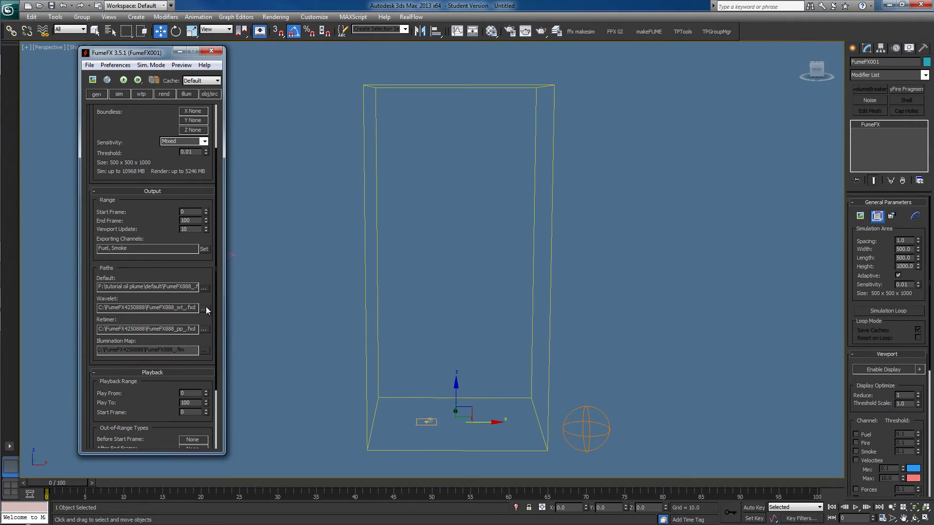
# Point the wavelet cache path to the "w-t" subfolder of tutorial oil plume, keeping the suggested file name.
pyautogui.click(204, 308)
pyautogui.click(446, 55)
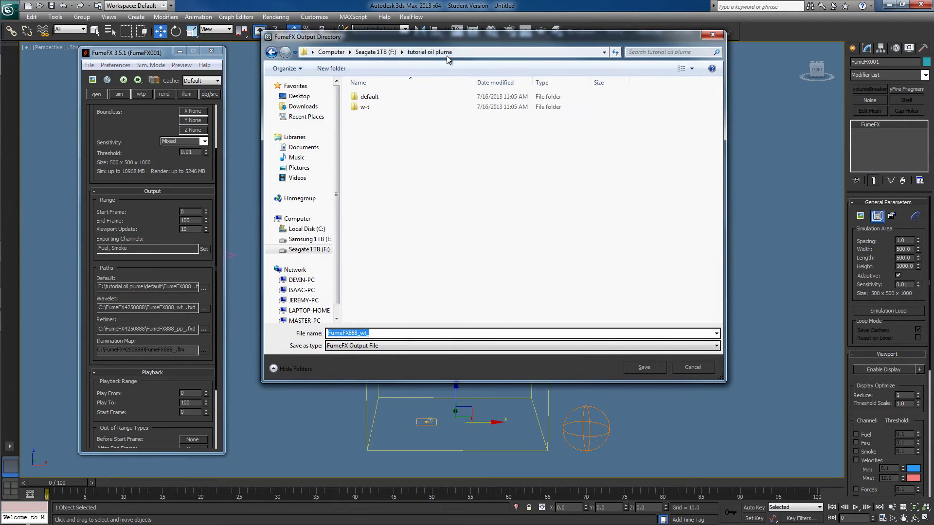
pyautogui.doubleClick(374, 109)
pyautogui.click(646, 368)
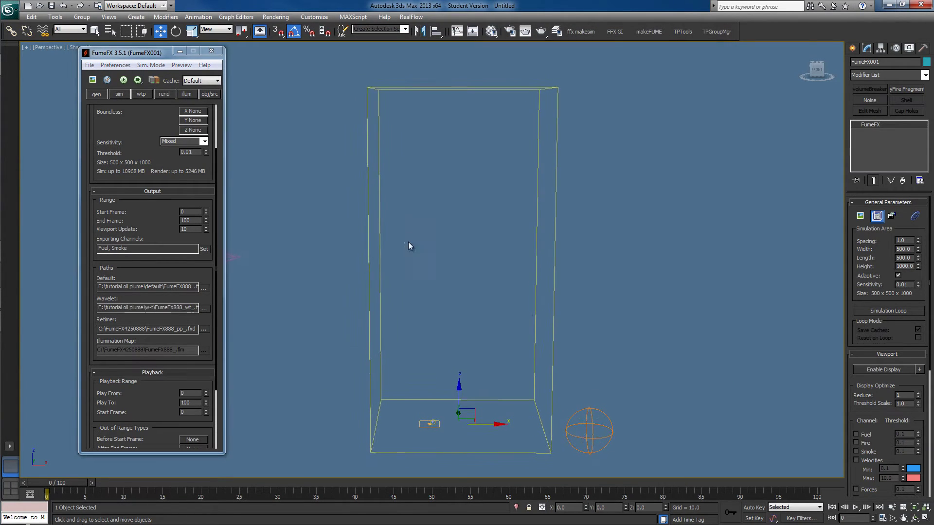
# Set the solver's maximum iterations to 80 in the container's simulation parameters.
pyautogui.keyDown('alt'); pyautogui.moveTo(408, 242); pyautogui.dragTo(459, 253, button='middle'); pyautogui.keyUp('alt')
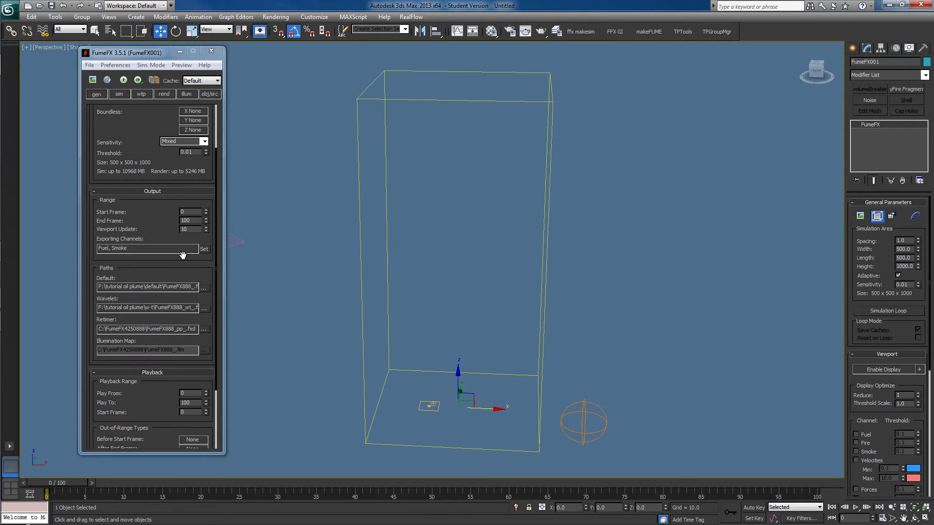
pyautogui.moveTo(164, 272); pyautogui.dragTo(191, 329)
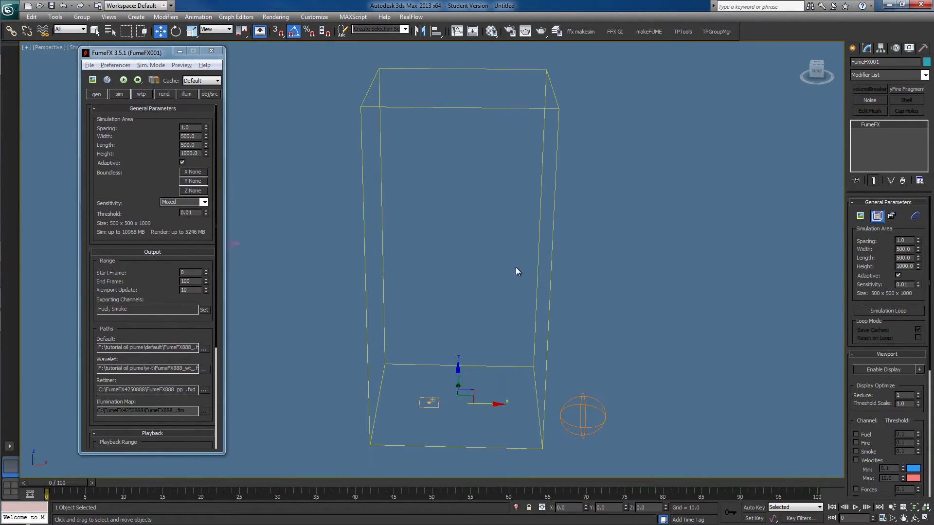
pyautogui.moveTo(515, 267); pyautogui.dragTo(509, 237, button='middle')
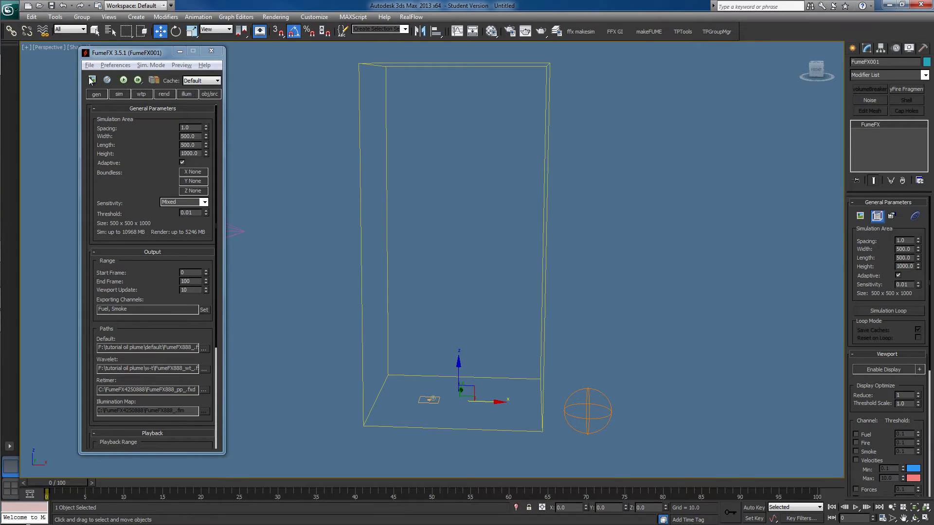
pyautogui.click(119, 93)
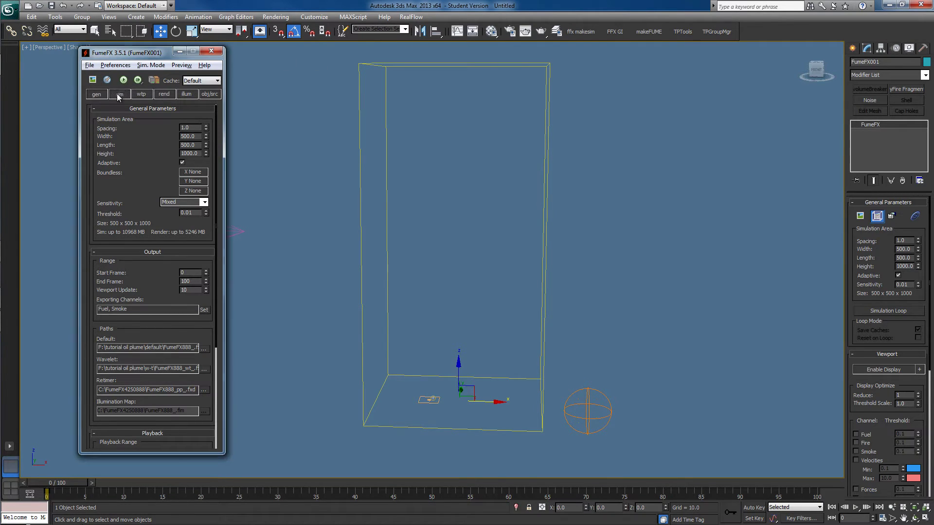
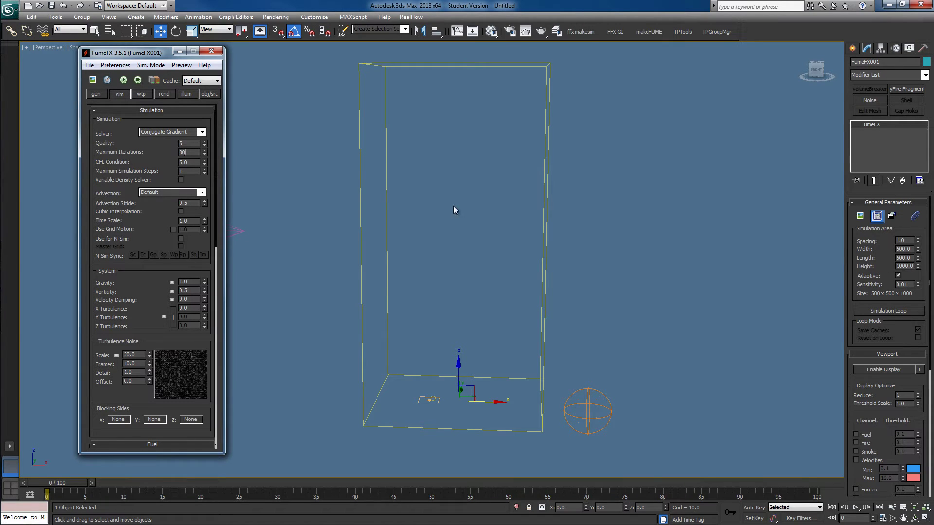
pyautogui.keyDown('alt'); pyautogui.moveTo(453, 211); pyautogui.dragTo(484, 202, button='middle'); pyautogui.keyUp('alt')
# Increase the container's grid spacing to 3.688 in the general parameters for a coarser test simulation.
pyautogui.click(97, 94)
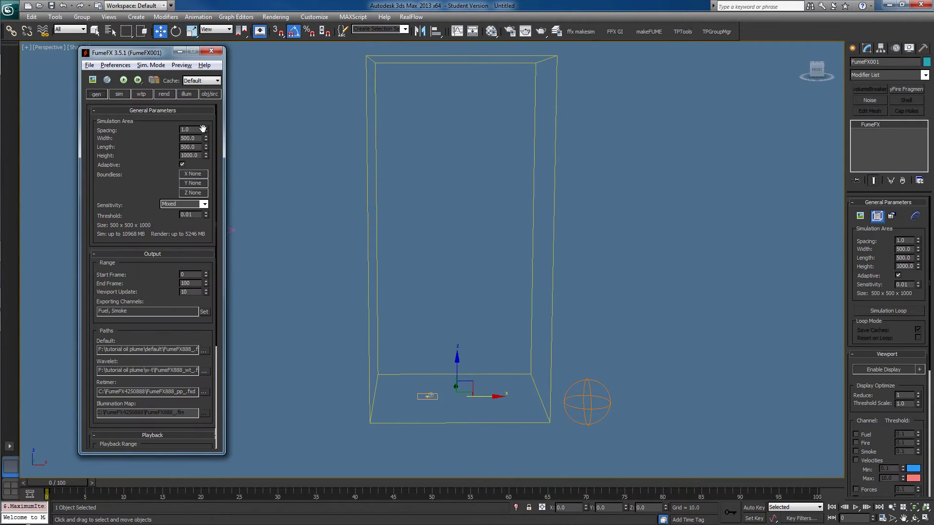
pyautogui.moveTo(206, 130); pyautogui.dragTo(202, 86)
pyautogui.moveTo(207, 133); pyautogui.dragTo(207, 120)
pyautogui.scroll(-3, 440, 160)
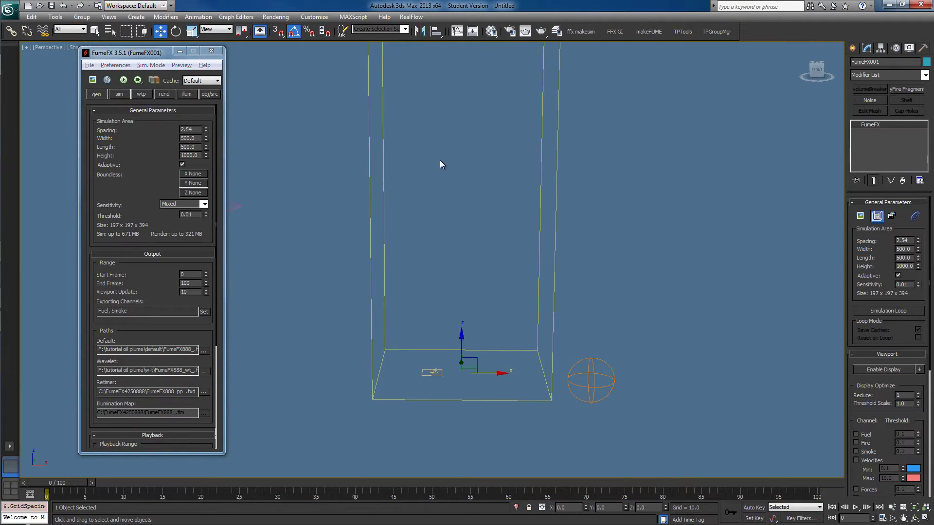
pyautogui.scroll(3, 446, 175)
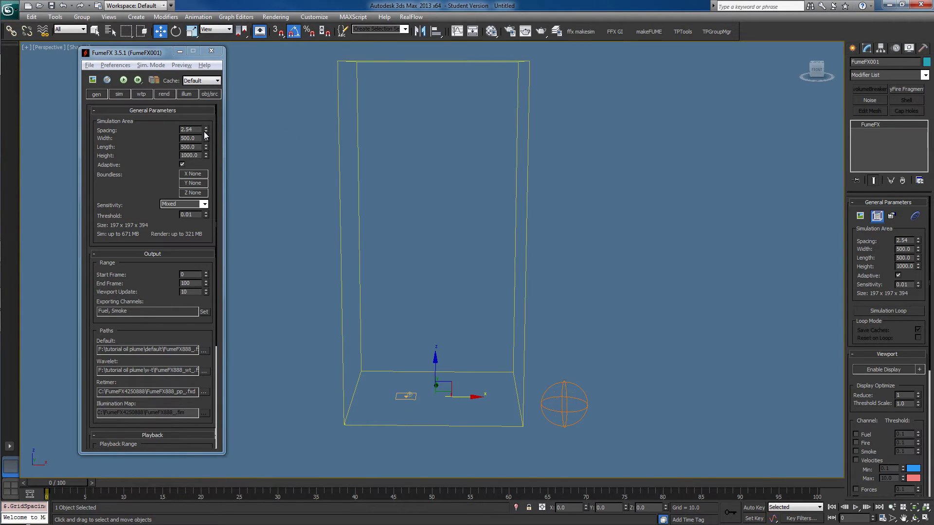
pyautogui.moveTo(205, 135); pyautogui.dragTo(205, 120)
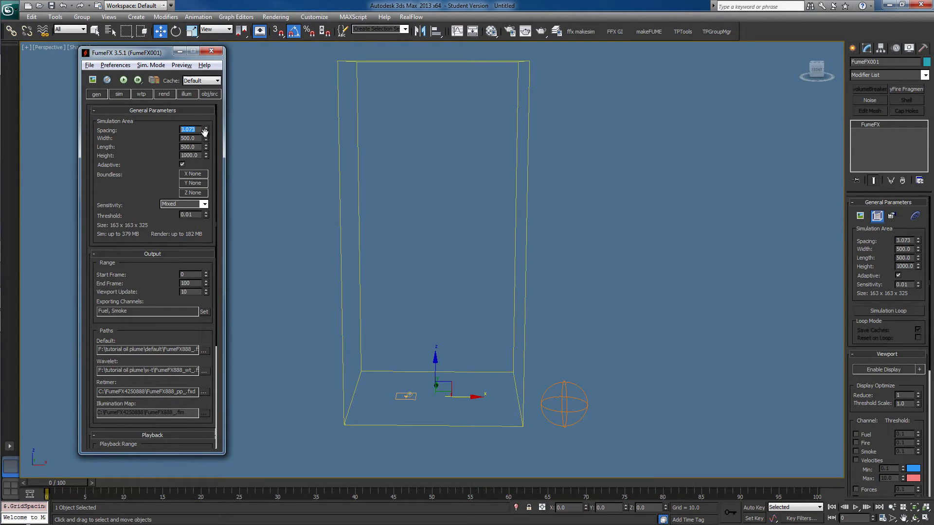
pyautogui.moveTo(205, 122); pyautogui.dragTo(205, 128)
pyautogui.keyDown('alt'); pyautogui.moveTo(295, 148); pyautogui.dragTo(382, 170, button='middle'); pyautogui.keyUp('alt')
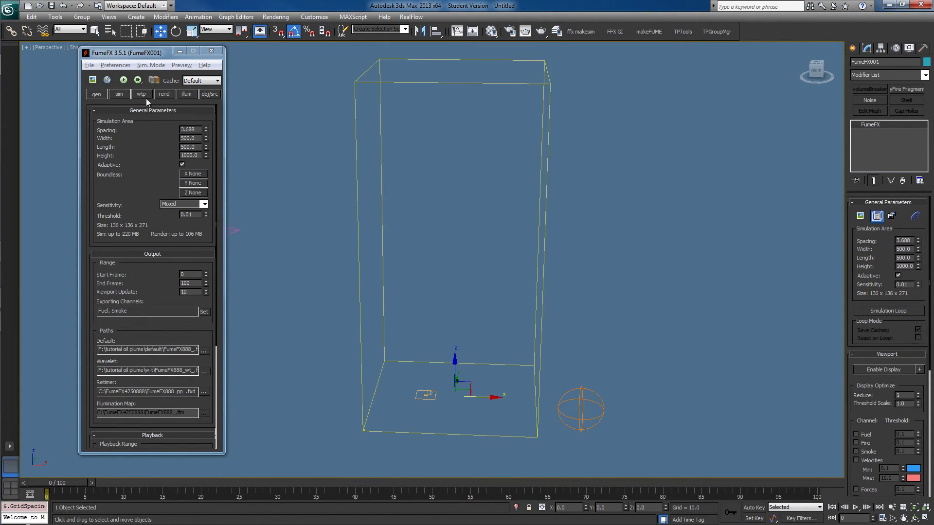
# Run the default simulation, separate the output preview from the progress window, and cancel the run around frame 64.
pyautogui.click(126, 80)
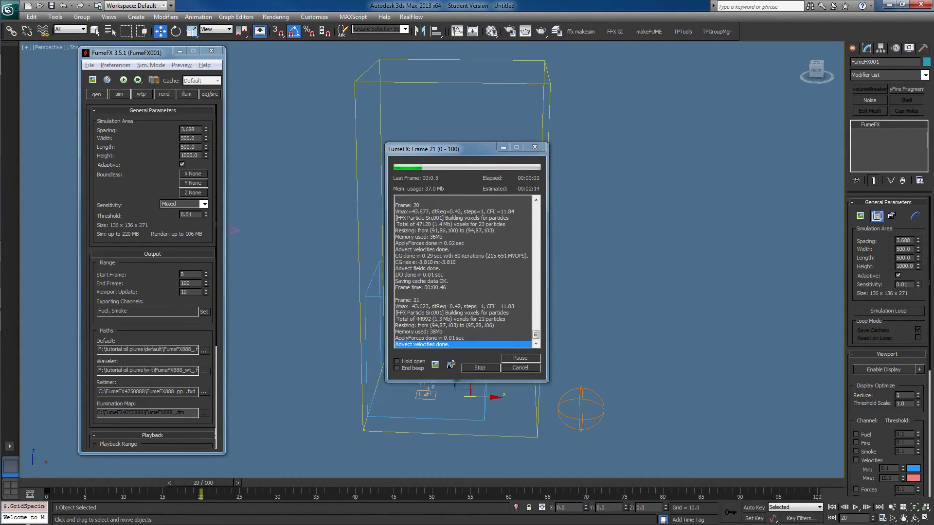
pyautogui.moveTo(613, 97); pyautogui.dragTo(223, 60)
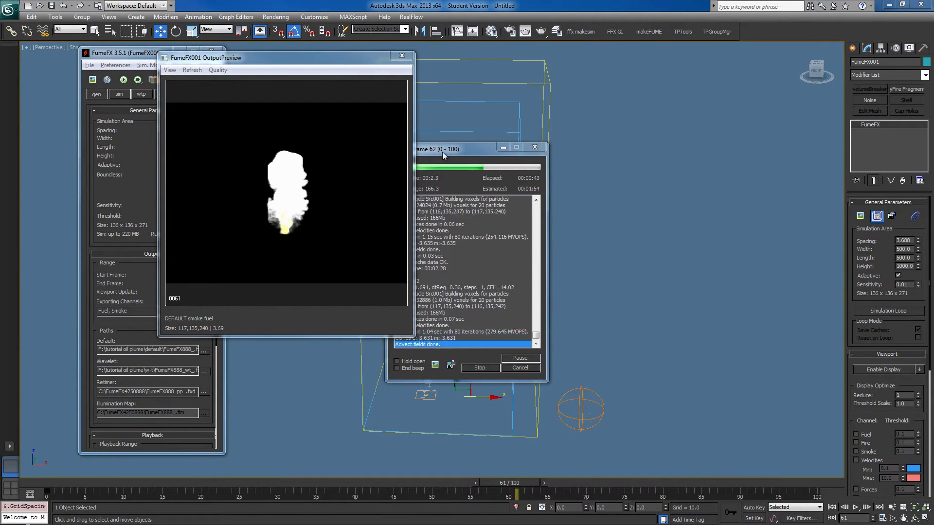
pyautogui.moveTo(442, 152); pyautogui.dragTo(512, 123)
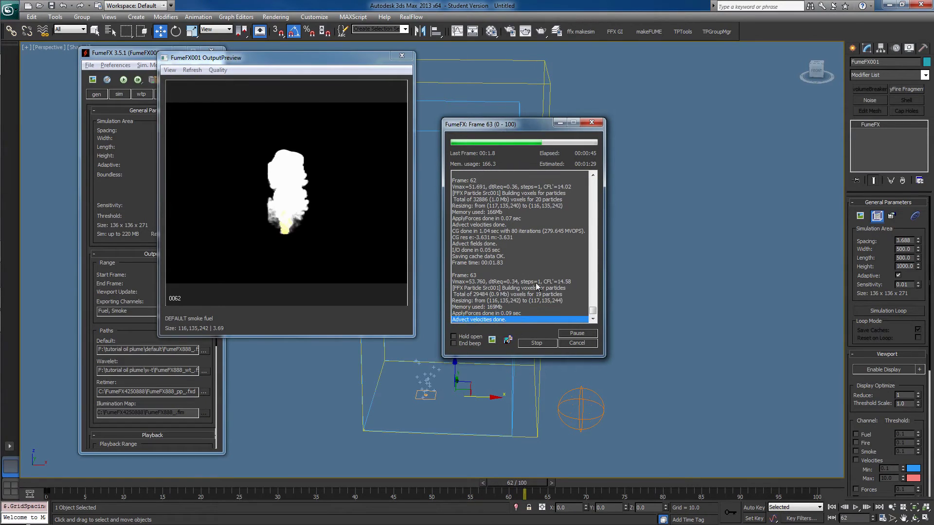
pyautogui.click(576, 343)
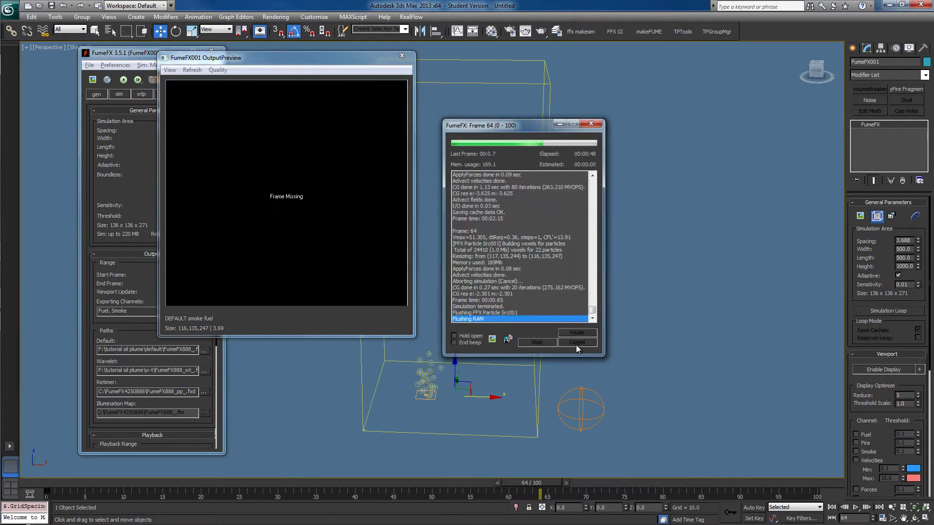
# Play back the cached simulation from the start and scrub to frame 49 to examine the plume and particles in the output preview.
pyautogui.moveTo(555, 479); pyautogui.dragTo(46, 481)
pyautogui.click(855, 507)
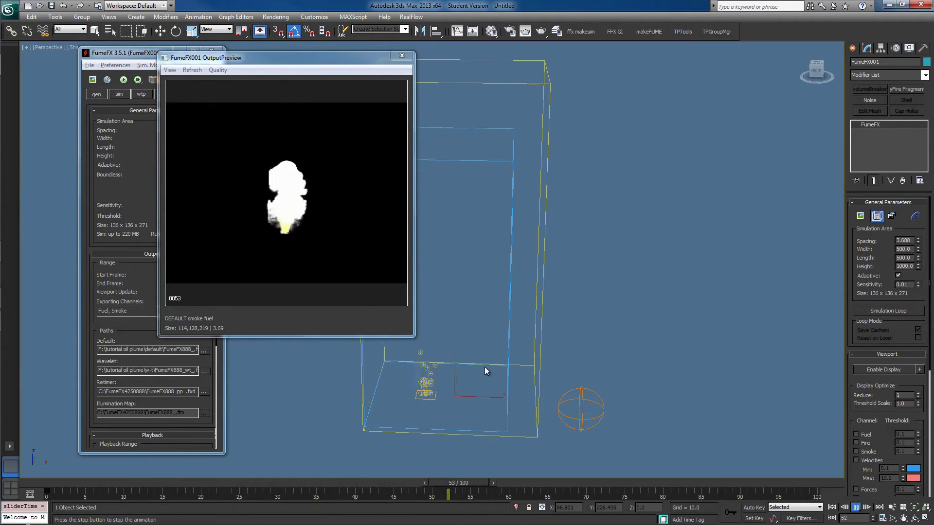
pyautogui.press('w')
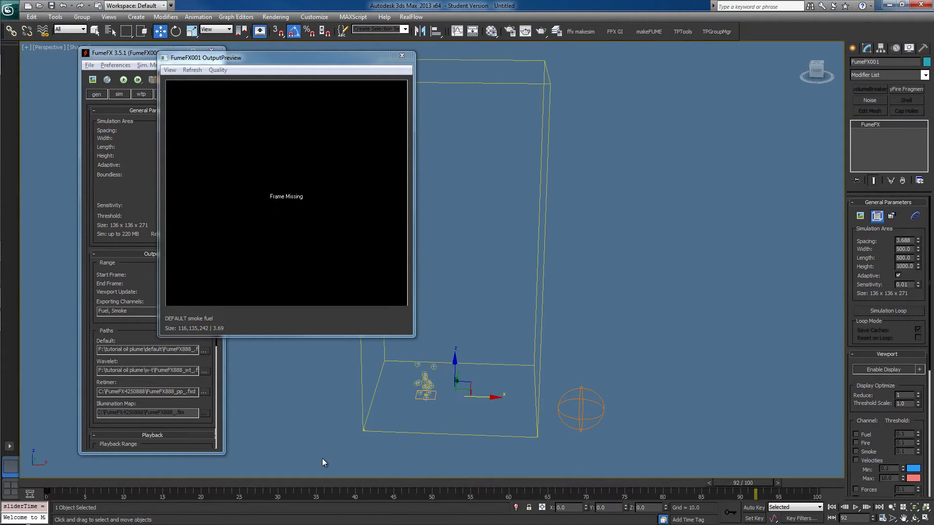
pyautogui.click(466, 485)
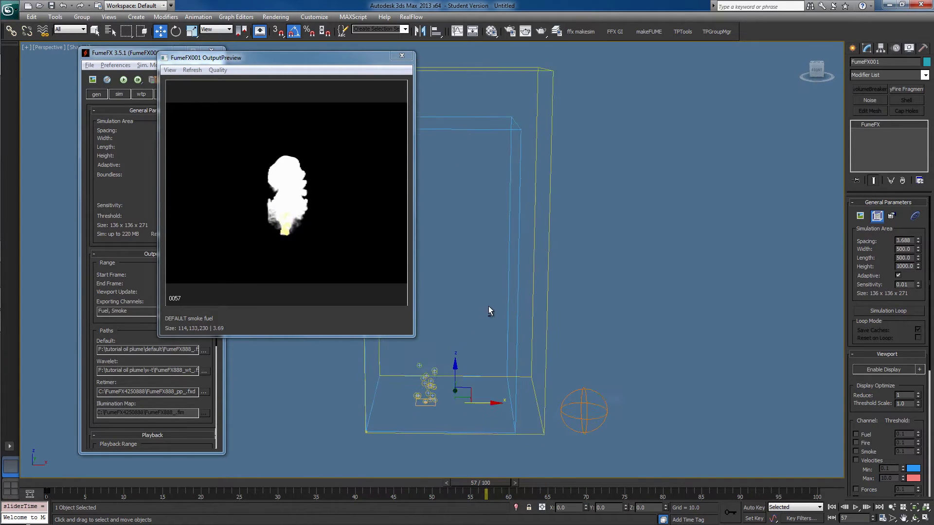
pyautogui.moveTo(489, 306); pyautogui.dragTo(488, 278, button='middle')
pyautogui.scroll(5, 488, 277)
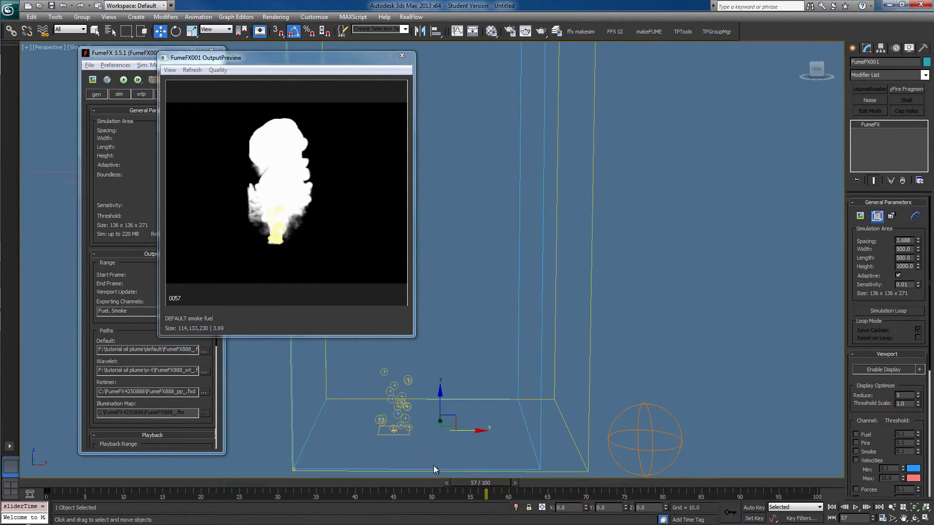
pyautogui.moveTo(476, 484); pyautogui.dragTo(433, 416)
pyautogui.press('w')
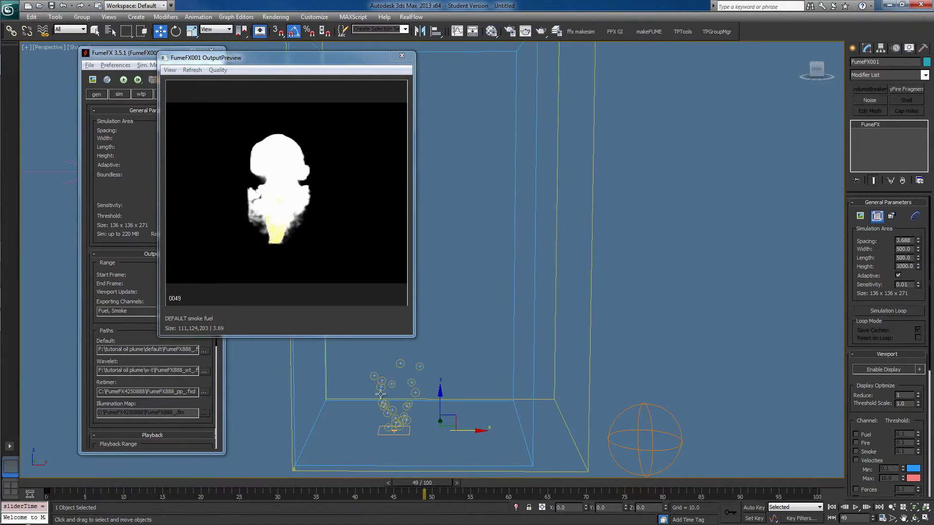
pyautogui.moveTo(252, 59); pyautogui.dragTo(390, 51)
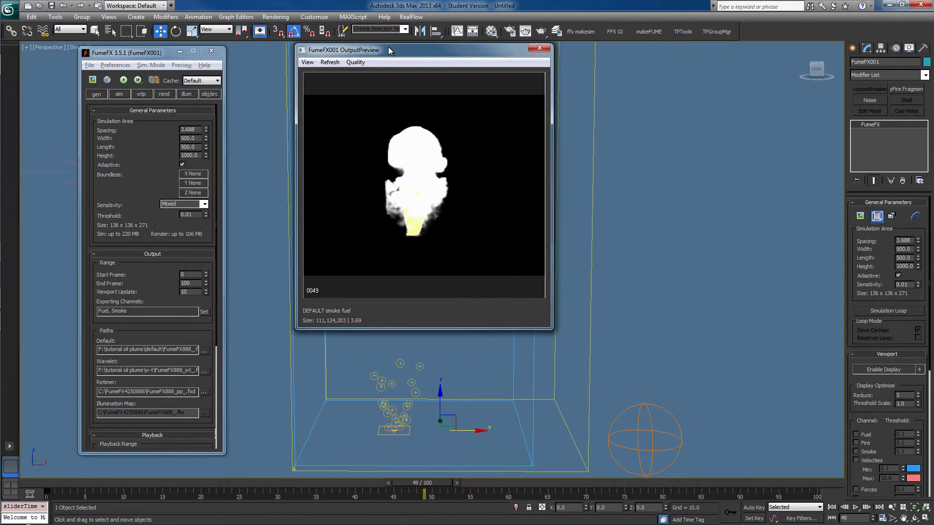
# Switch the smoke color gradient to keyless mode in the container's rendering parameters.
pyautogui.click(166, 97)
pyautogui.scroll(-5, 134, 339)
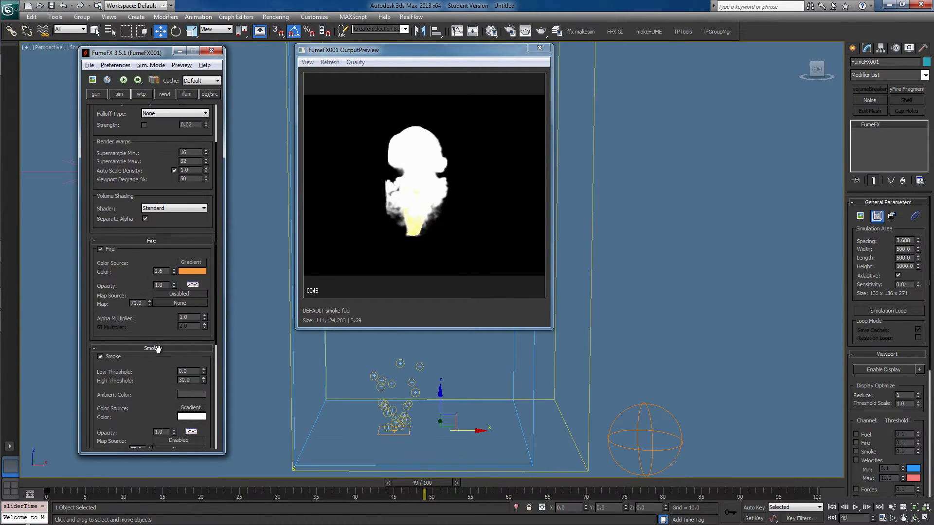
pyautogui.click(192, 370)
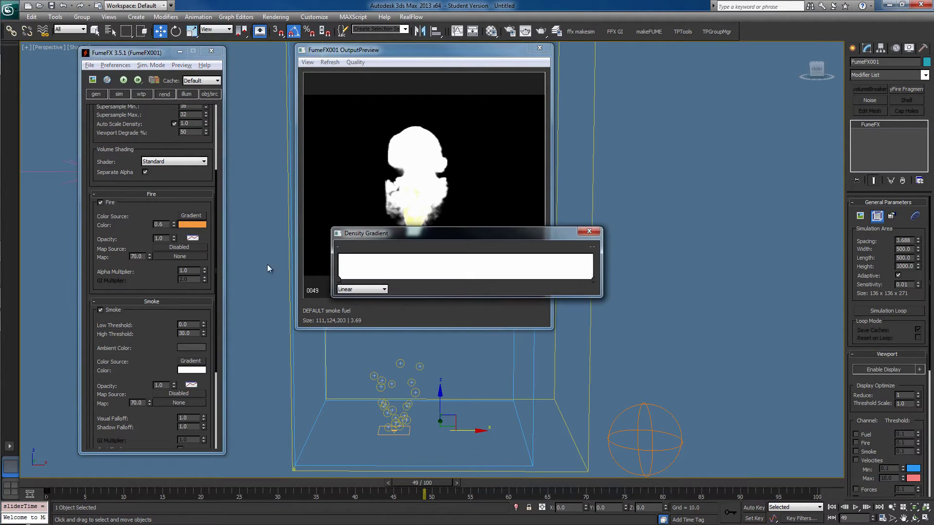
pyautogui.rightClick(182, 370)
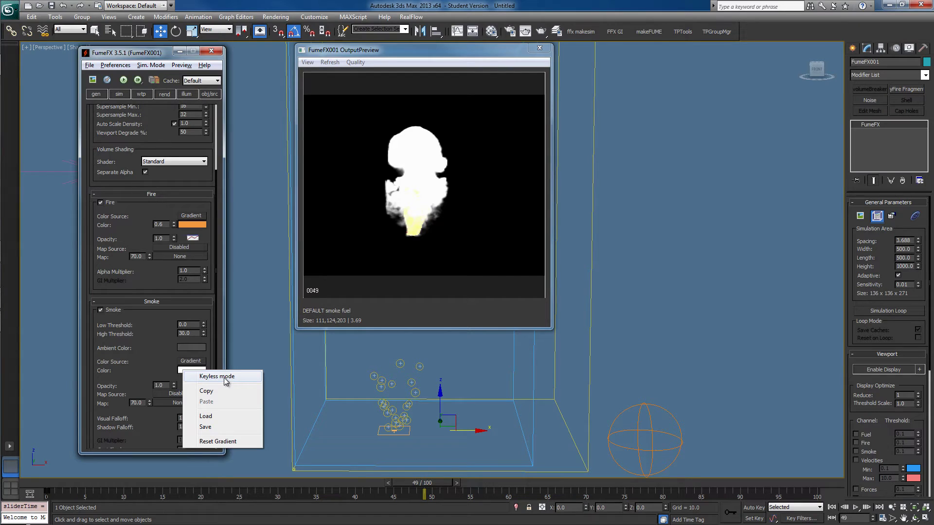
pyautogui.click(217, 377)
# Set the smoke color to a dark grey with red, green and blue at 30.
pyautogui.click(199, 373)
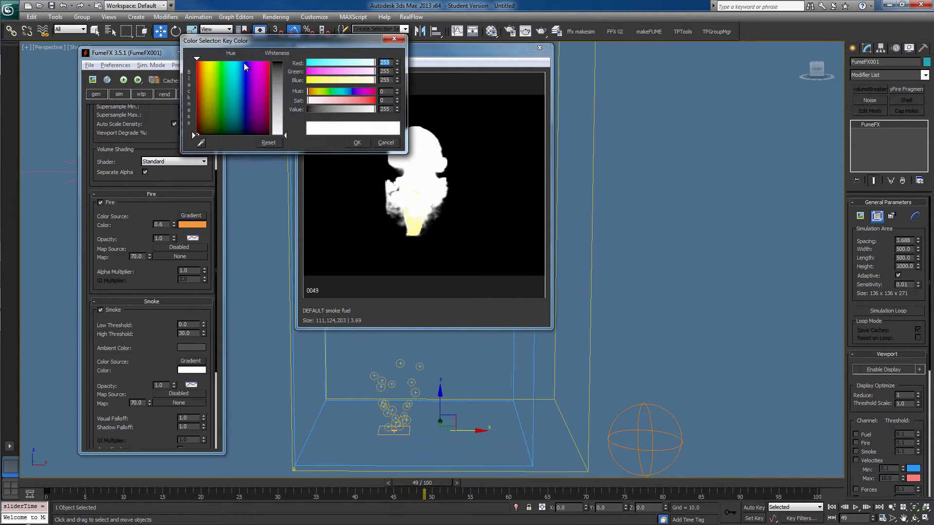
pyautogui.moveTo(304, 41); pyautogui.dragTo(205, 62)
pyautogui.moveTo(259, 129); pyautogui.dragTo(217, 140)
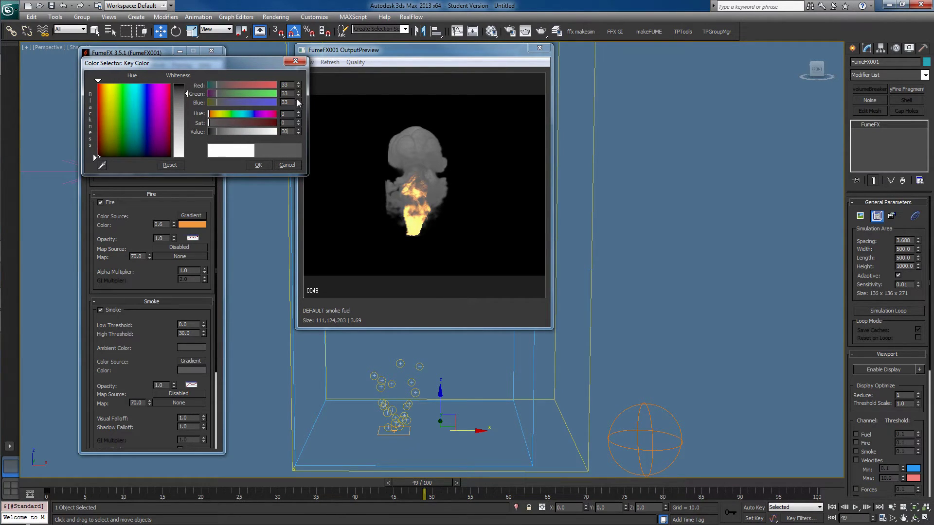
pyautogui.moveTo(257, 59); pyautogui.dragTo(244, 62)
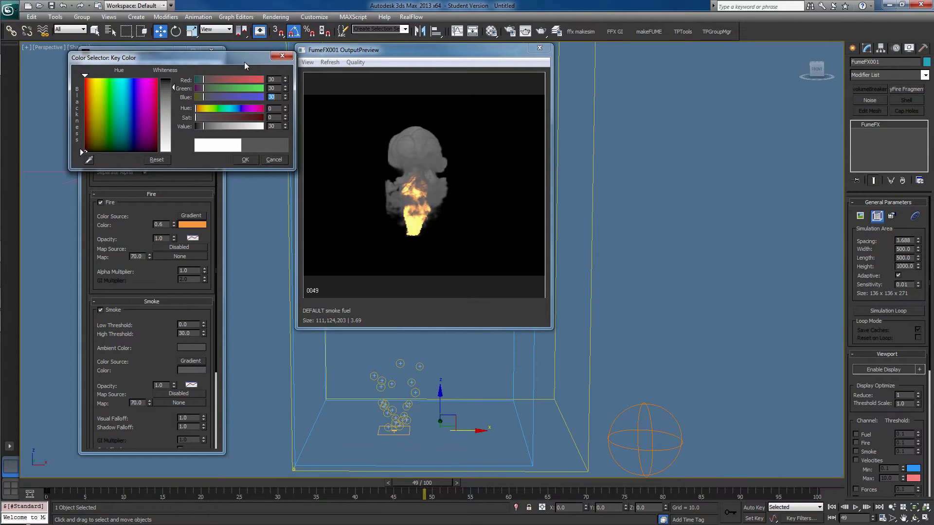
pyautogui.click(246, 159)
# Scrub the animation to frame 44 to examine the recolored smoke and the fire in the output preview.
pyautogui.click(290, 487)
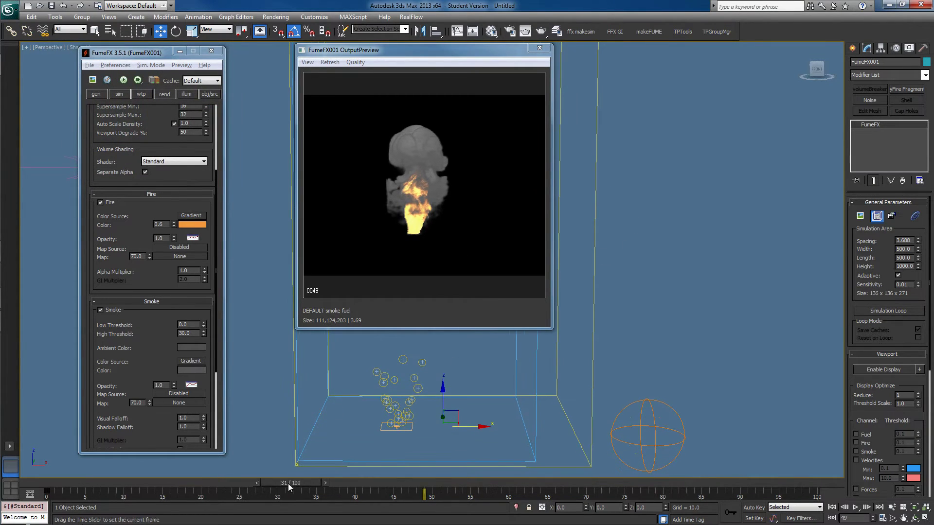
pyautogui.moveTo(289, 487); pyautogui.dragTo(389, 425)
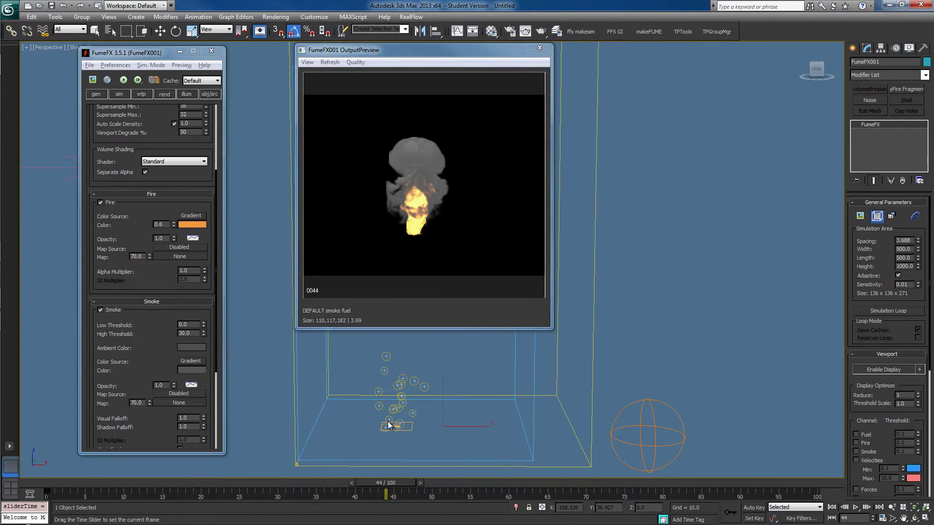
pyautogui.press('w')
pyautogui.scroll(4, 388, 356)
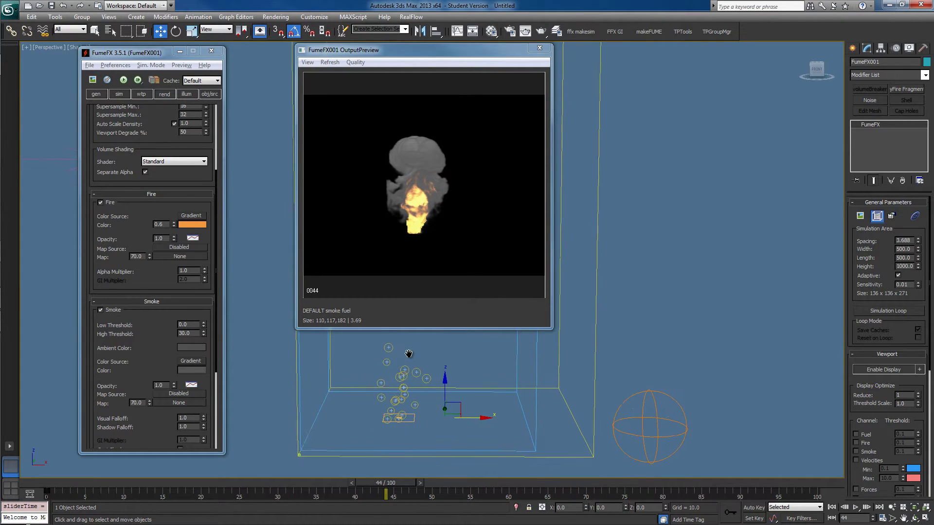
# Review the particle source's radius, fuel, temperature and smoke settings, and scrub to frame 41 to compare them with the plume.
pyautogui.click(210, 94)
pyautogui.scroll(-3, 441, 392)
pyautogui.moveTo(161, 356); pyautogui.dragTo(165, 206)
pyautogui.moveTo(172, 404); pyautogui.dragTo(172, 369)
pyautogui.moveTo(486, 399); pyautogui.dragTo(484, 401, button='middle')
pyautogui.moveTo(402, 486); pyautogui.dragTo(382, 435)
pyautogui.press('w')
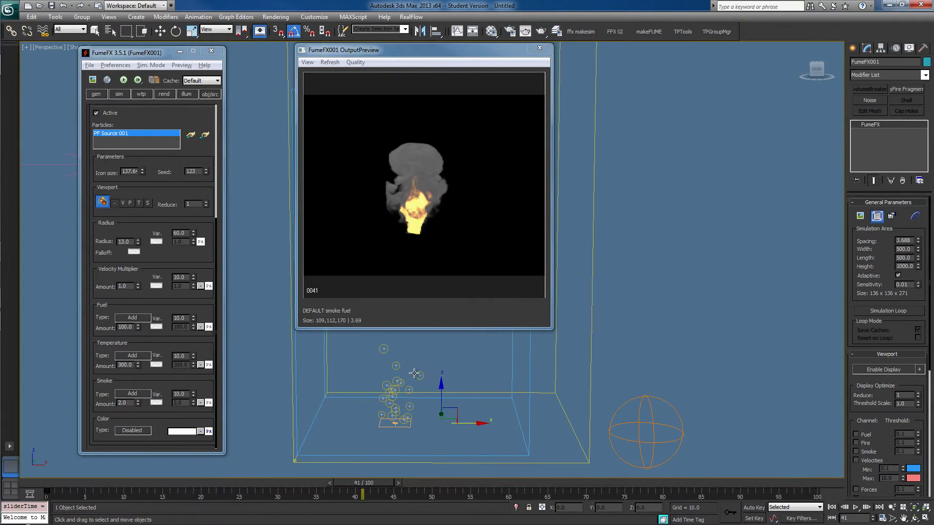
pyautogui.press('.')
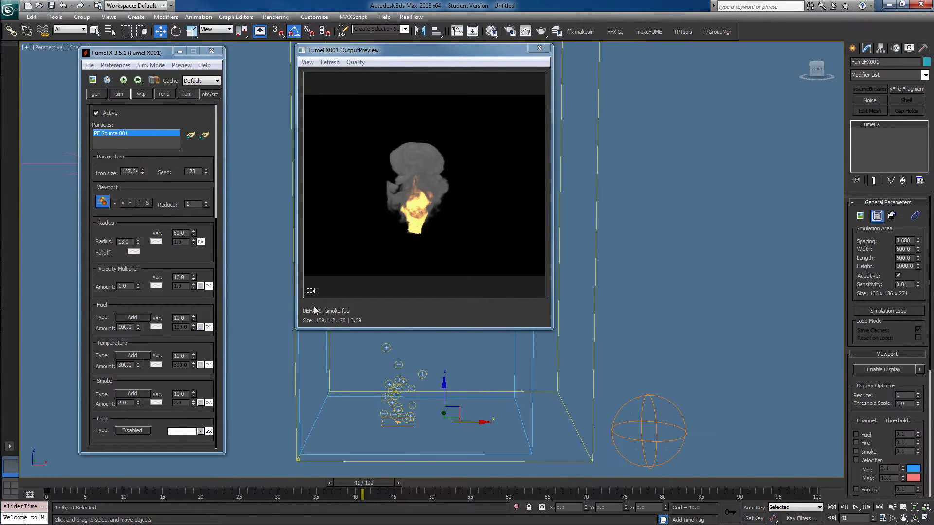
# Show the container's simulation parameters from the system and turbulence settings down to the fuel settings.
pyautogui.click(120, 96)
pyautogui.moveTo(156, 279); pyautogui.dragTo(150, 220)
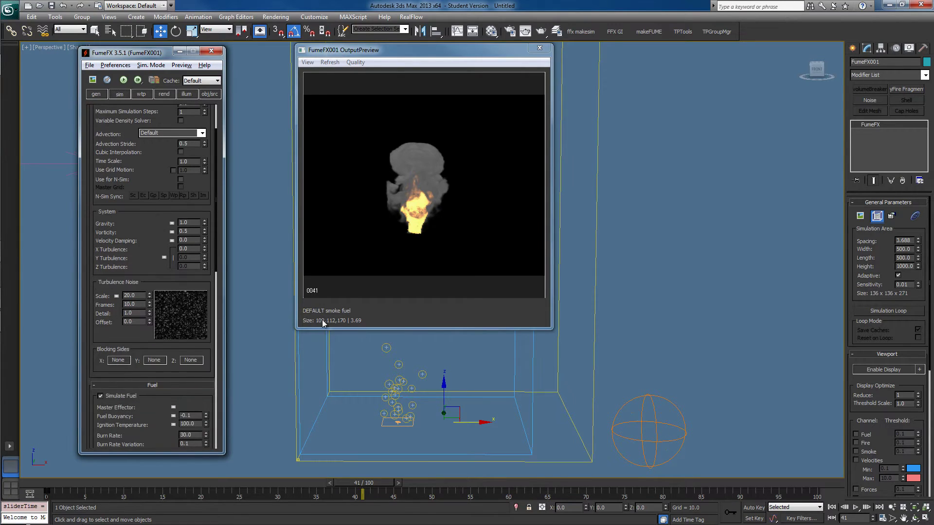
# Turn off fire rendering, scrub between frames 48 and 46 to inspect the smoke alone, and turn fire rendering back on.
pyautogui.click(164, 93)
pyautogui.moveTo(144, 333); pyautogui.dragTo(142, 295)
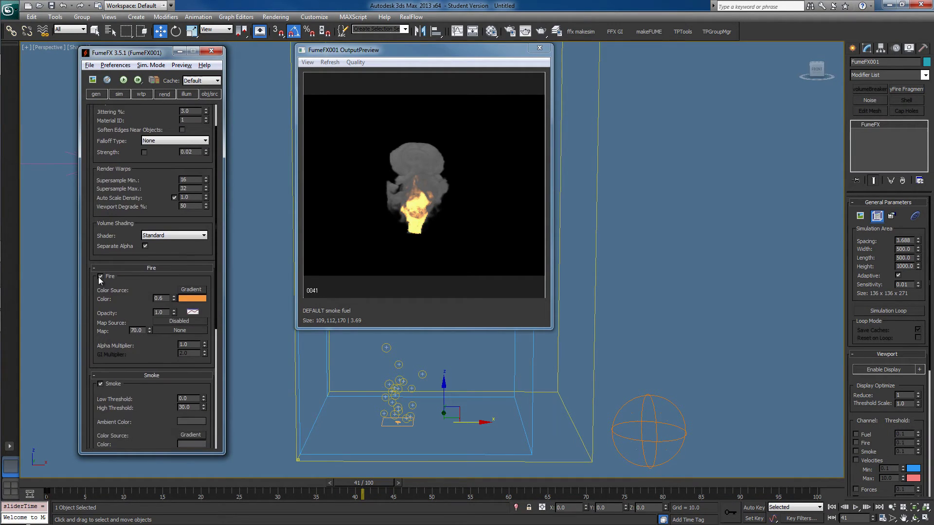
pyautogui.click(100, 277)
pyautogui.moveTo(370, 486); pyautogui.dragTo(423, 456)
pyautogui.press('w')
pyautogui.moveTo(453, 381); pyautogui.dragTo(461, 380, button='middle')
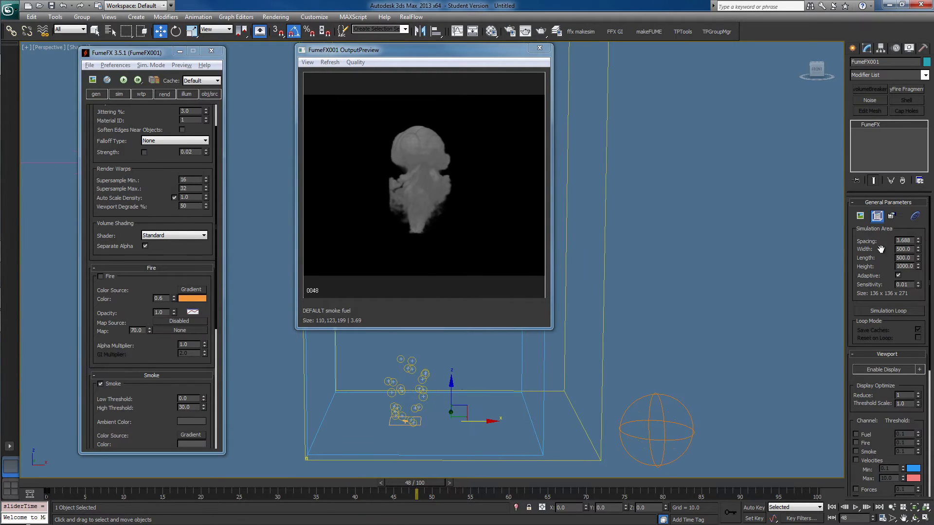
pyautogui.moveTo(701, 326); pyautogui.dragTo(683, 288, button='middle')
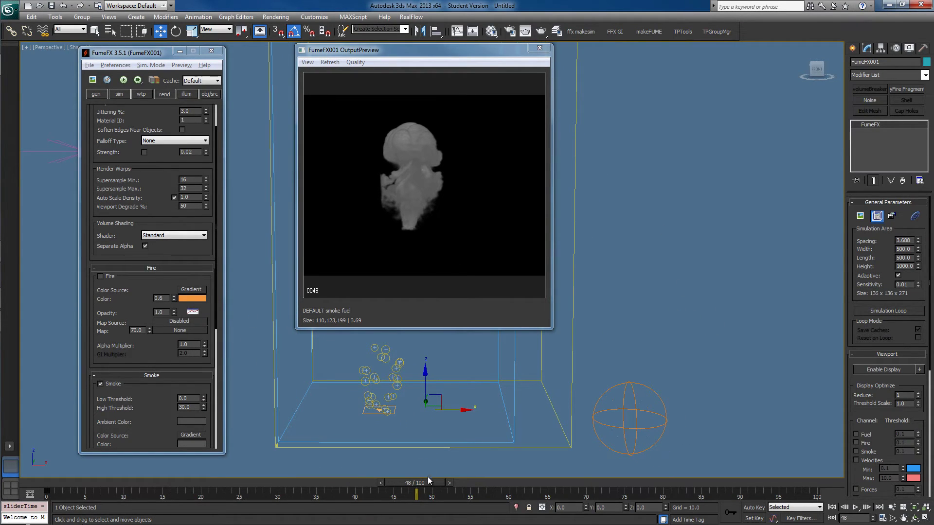
pyautogui.moveTo(422, 482); pyautogui.dragTo(415, 434)
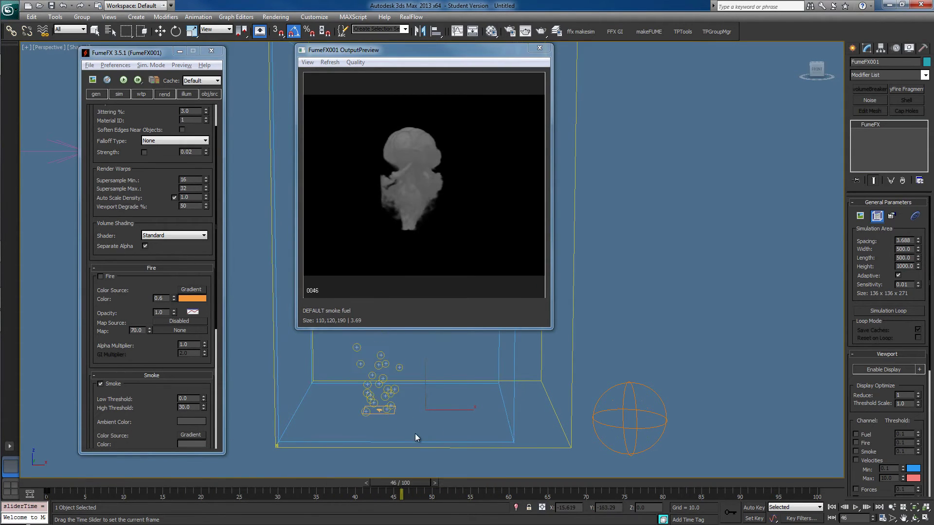
pyautogui.press('w')
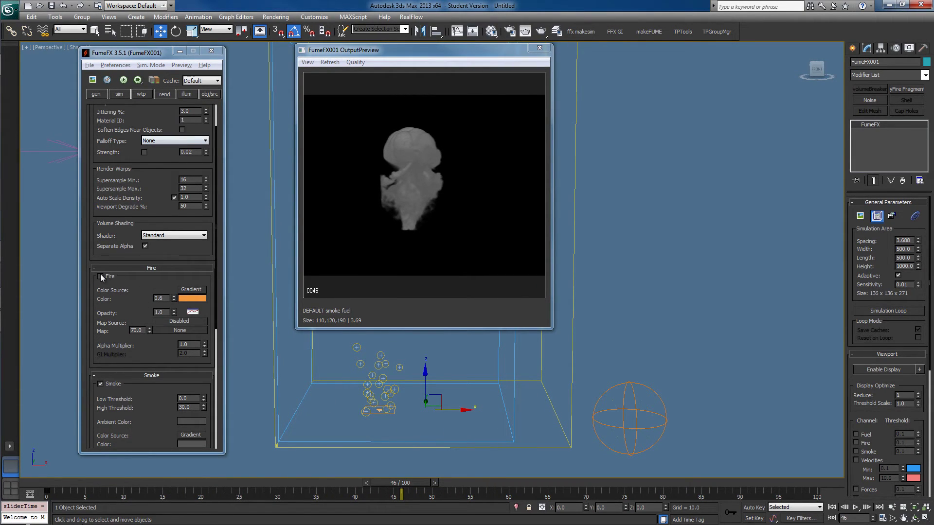
pyautogui.click(101, 277)
# Review the particle source's emission amounts, enable Fire Creates Smoke in the fuel simulation settings and set its Smoke Density to 9.
pyautogui.click(210, 93)
pyautogui.scroll(-5, 155, 291)
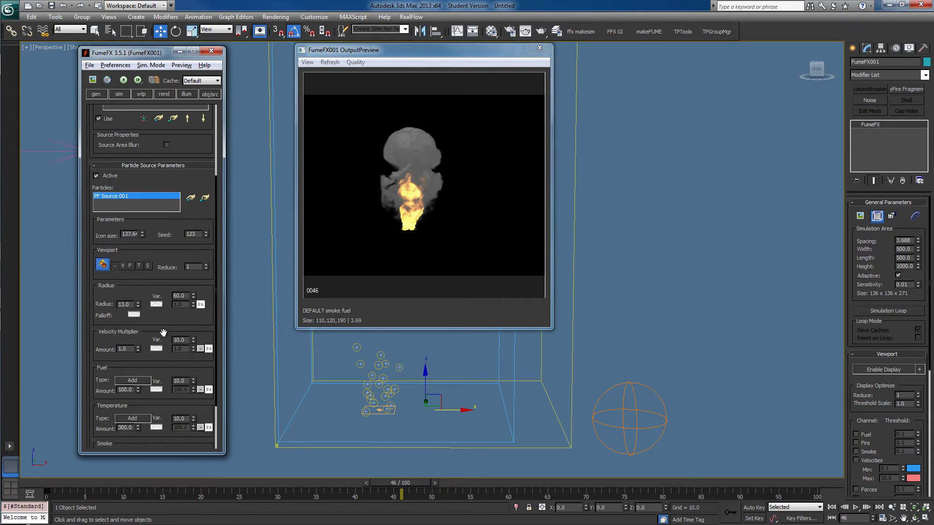
pyautogui.scroll(-1, 152, 309)
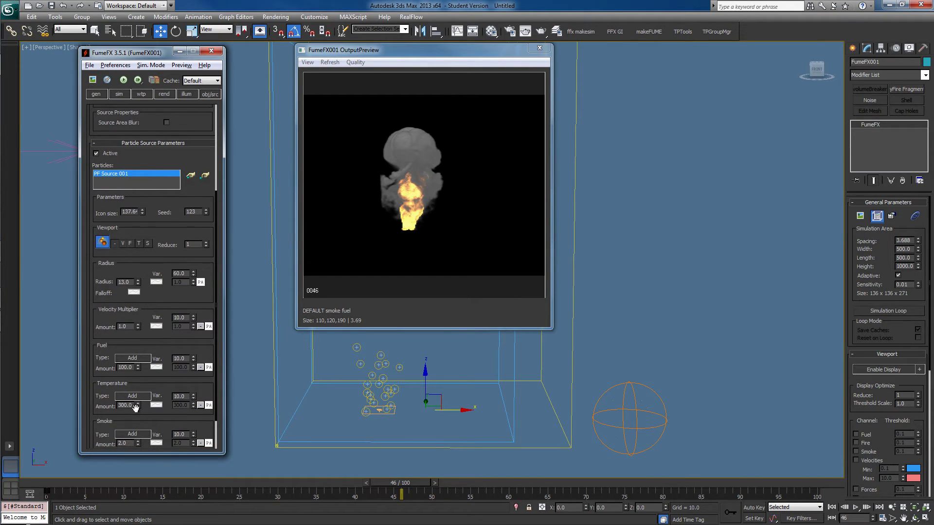
pyautogui.scroll(-2, 146, 396)
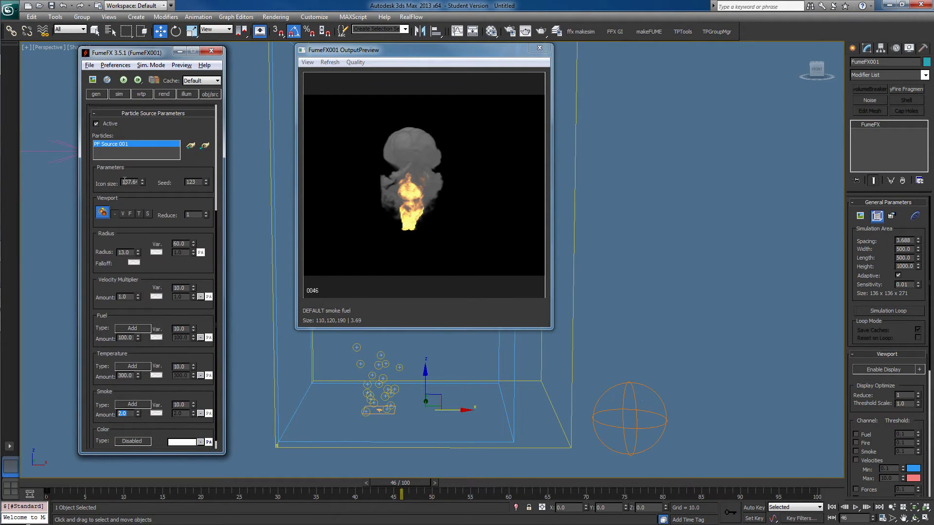
pyautogui.click(124, 95)
pyautogui.scroll(-5, 110, 112)
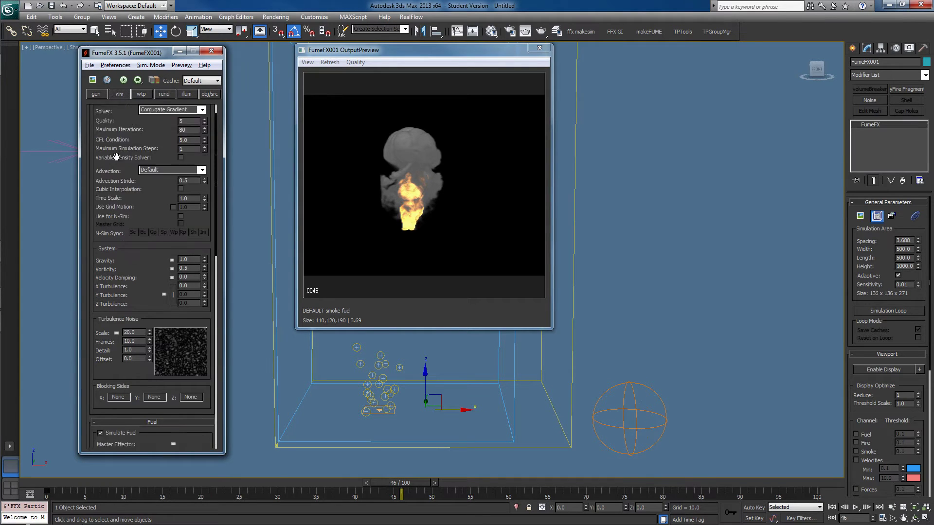
pyautogui.scroll(-8, 148, 195)
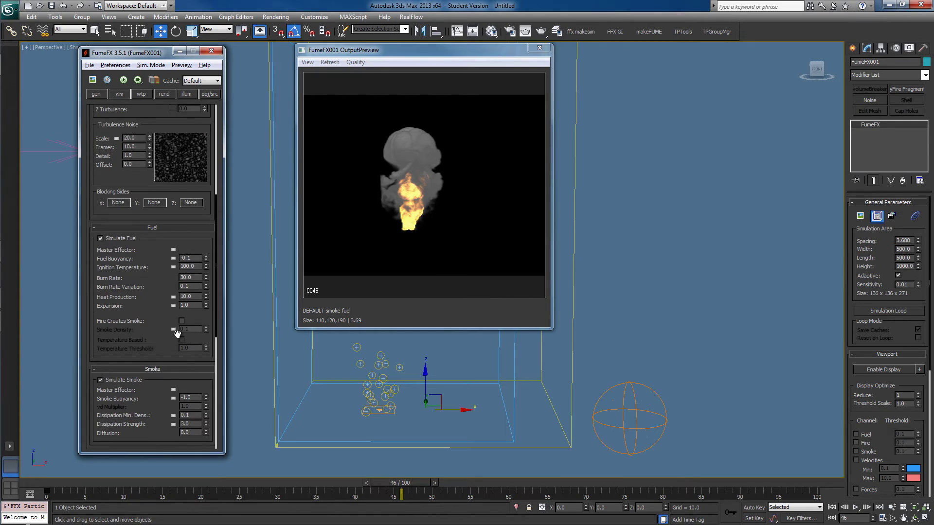
pyautogui.click(182, 321)
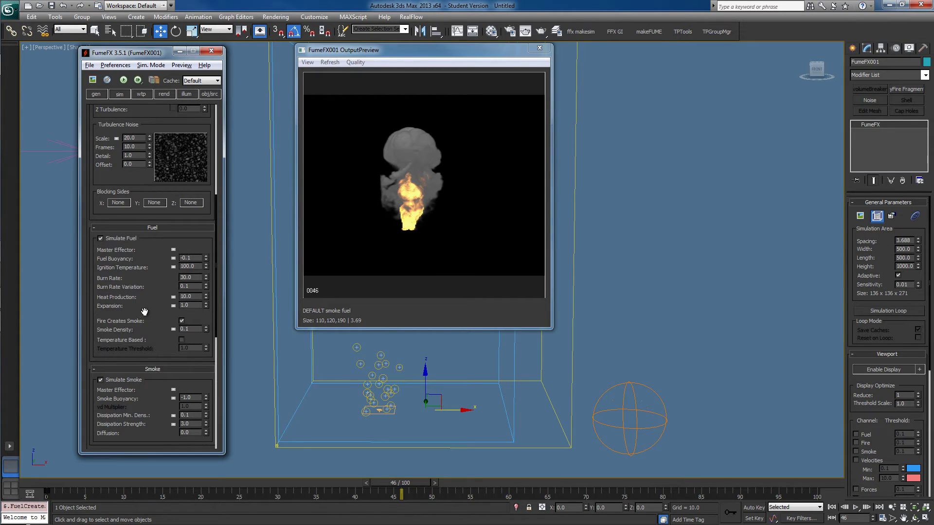
pyautogui.moveTo(168, 325); pyautogui.dragTo(167, 295)
pyautogui.doubleClick(192, 297)
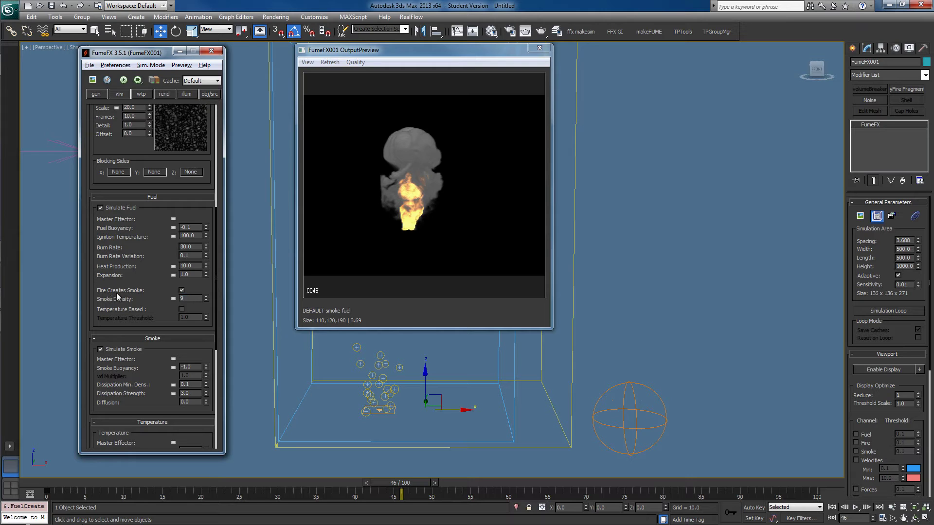
pyautogui.write('9')
pyautogui.press('Return')
# Scrub back to frame 42 and examine the simulation solver settings, including maximum iterations and maximum simulation steps.
pyautogui.scroll(3, 116, 293)
pyautogui.moveTo(391, 483); pyautogui.dragTo(352, 484)
pyautogui.press('w')
pyautogui.scroll(-1, 148, 308)
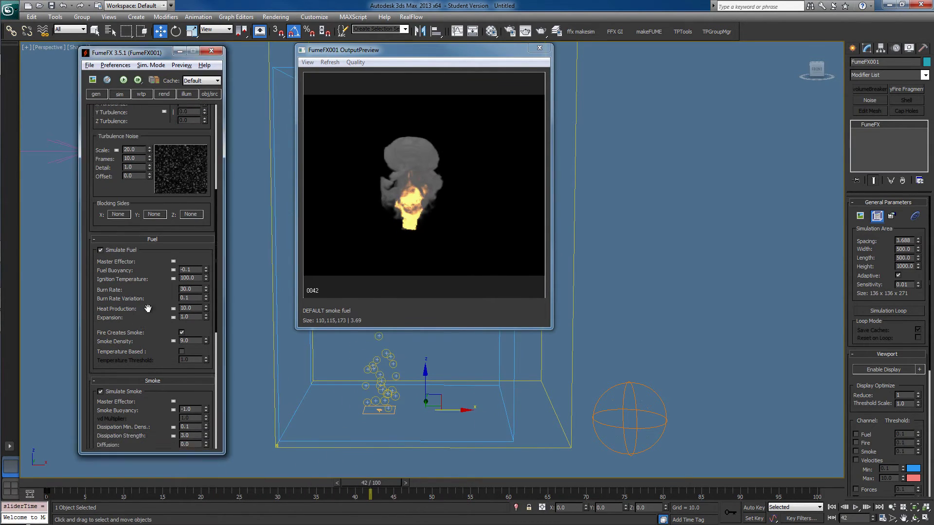
pyautogui.scroll(-1, 148, 309)
pyautogui.scroll(8, 148, 292)
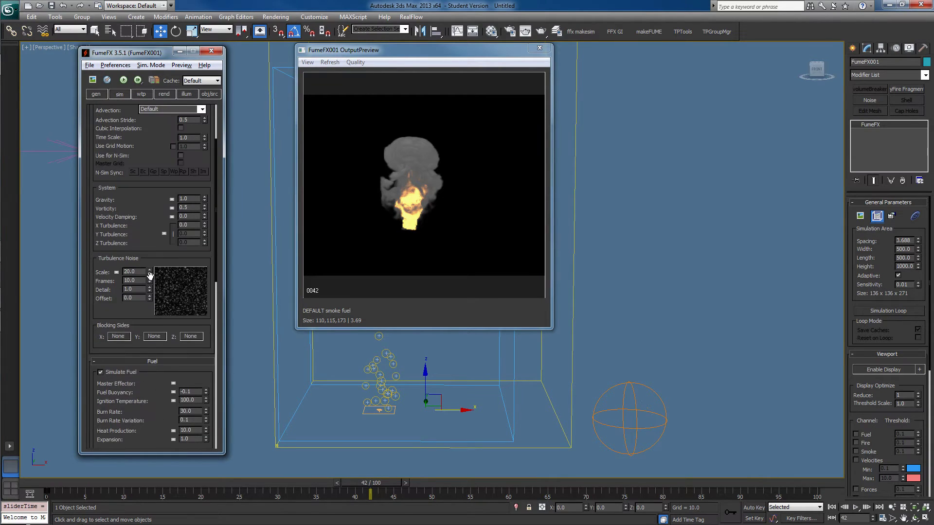
pyautogui.moveTo(150, 277); pyautogui.dragTo(161, 343)
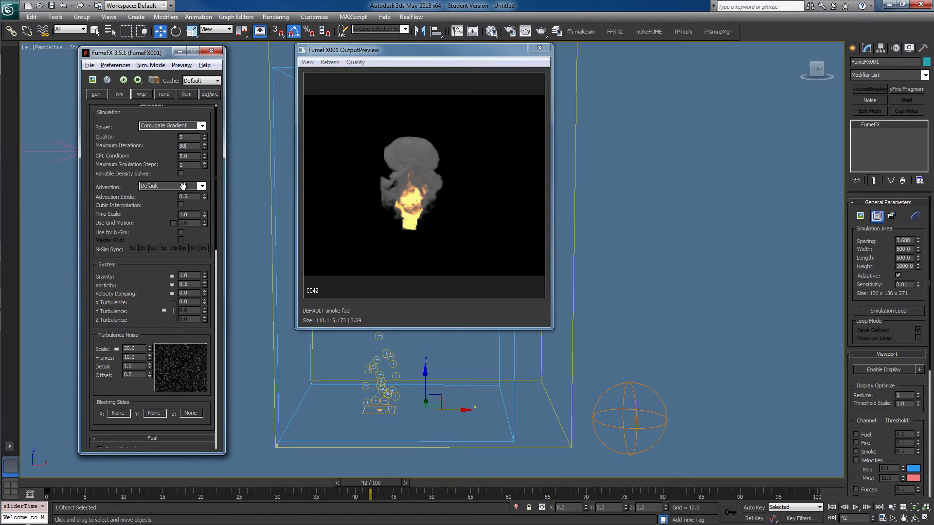
pyautogui.moveTo(150, 265); pyautogui.dragTo(138, 293)
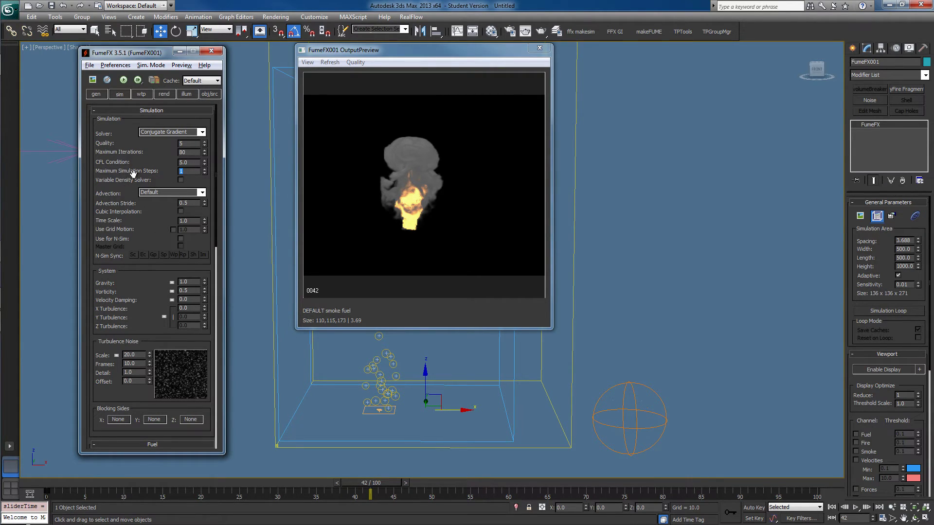
pyautogui.moveTo(133, 173); pyautogui.dragTo(137, 204)
pyautogui.moveTo(168, 167); pyautogui.dragTo(132, 220)
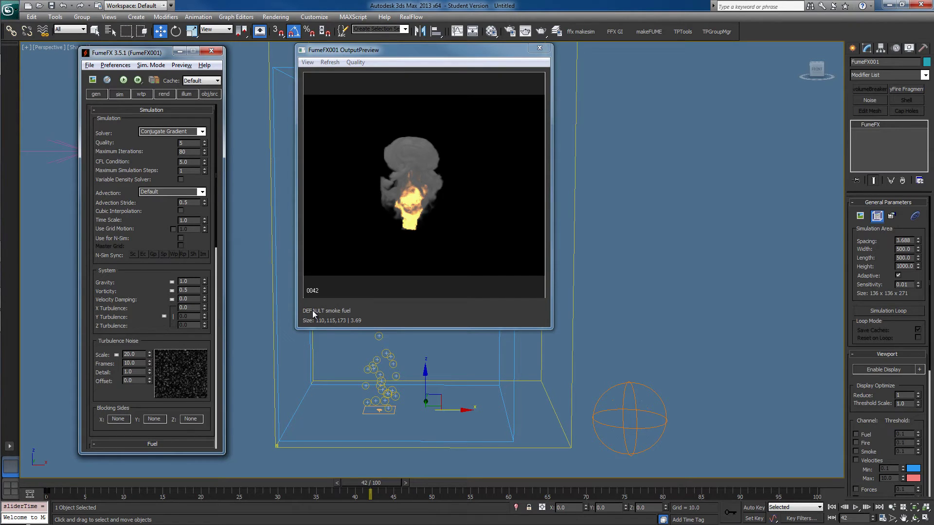
pyautogui.moveTo(430, 382); pyautogui.dragTo(448, 381, button='middle')
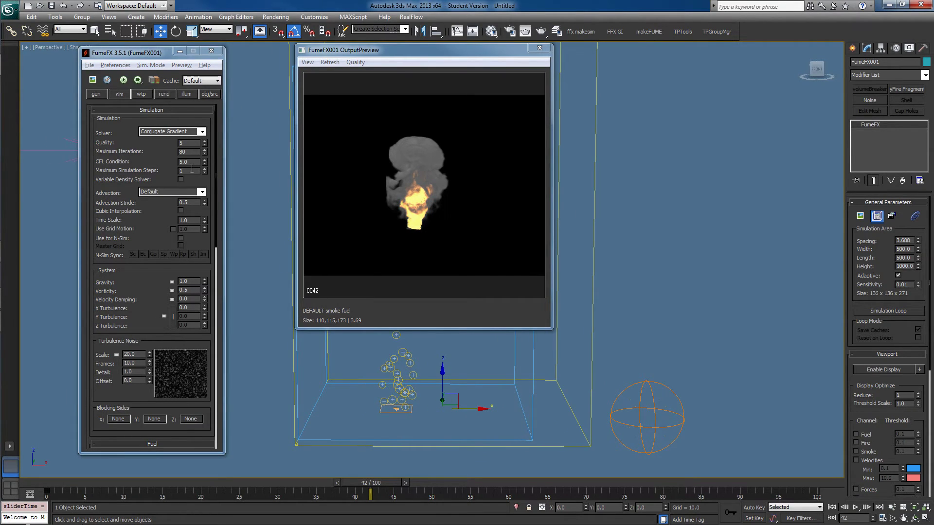
pyautogui.click(86, 170)
pyautogui.moveTo(170, 172); pyautogui.dragTo(159, 193)
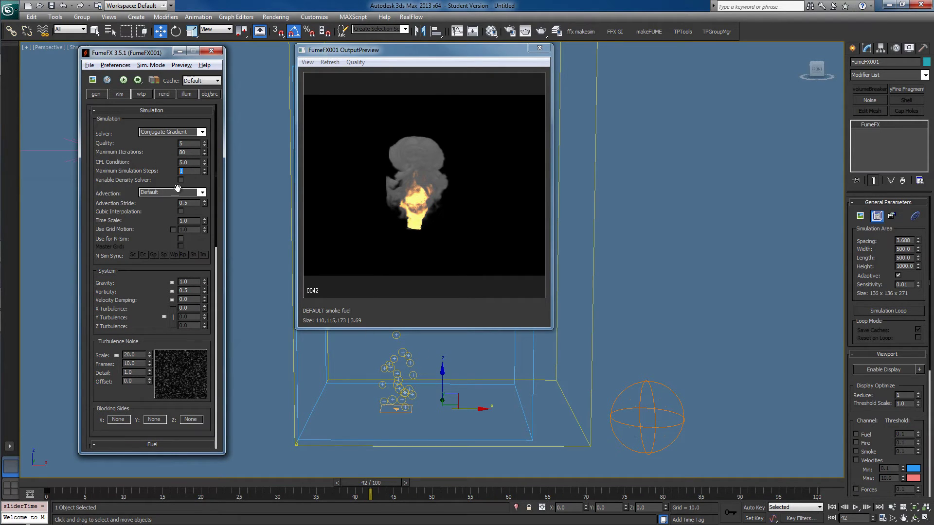
# Set the simulation's Vorticity to 0.8 and X Turbulence to 1.0.
pyautogui.moveTo(143, 291); pyautogui.dragTo(128, 226)
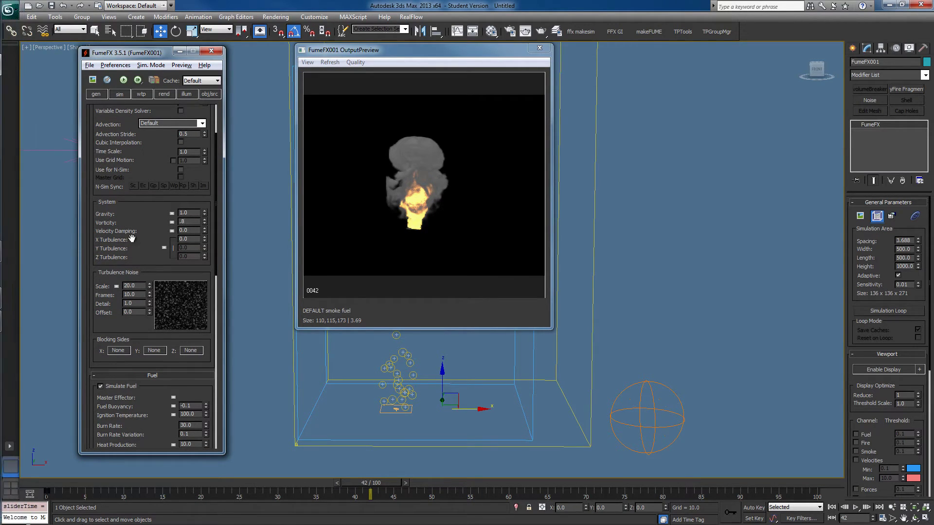
pyautogui.moveTo(145, 261)
pyautogui.mouseDown()
pyautogui.moveTo(145, 182)
pyautogui.moveTo(135, 266)
pyautogui.moveTo(185, 250)
pyautogui.mouseUp()
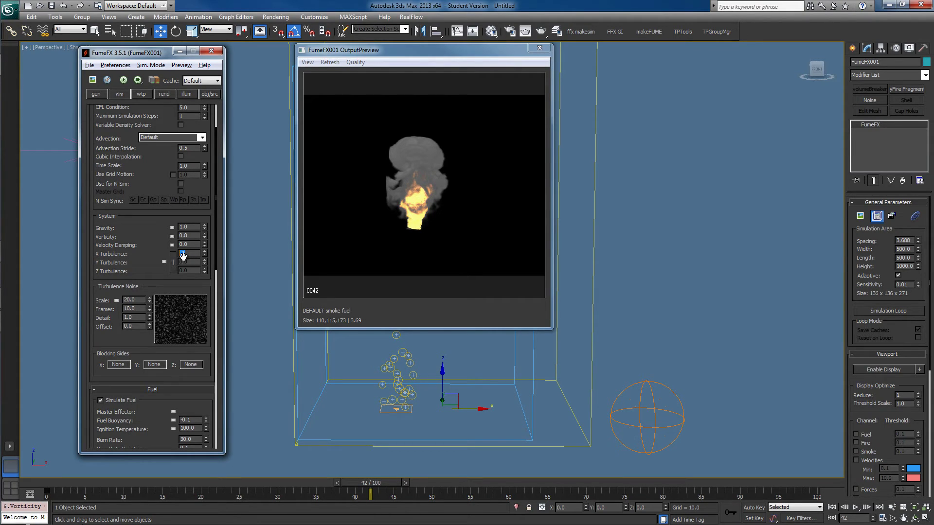
pyautogui.scroll(-8, 146, 263)
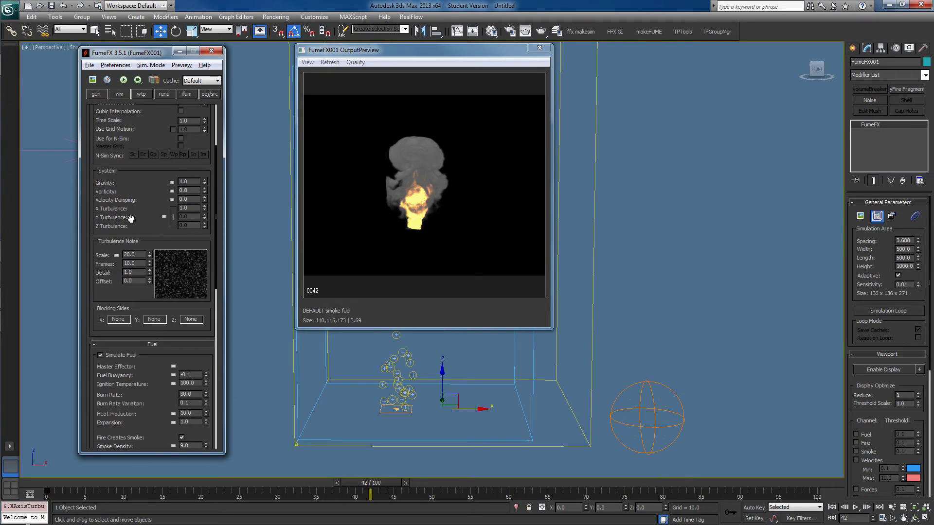
# Try turbulence noise scales of 5, 10 and 15 and compare the noise pattern thumbnail.
pyautogui.scroll(4, 144, 314)
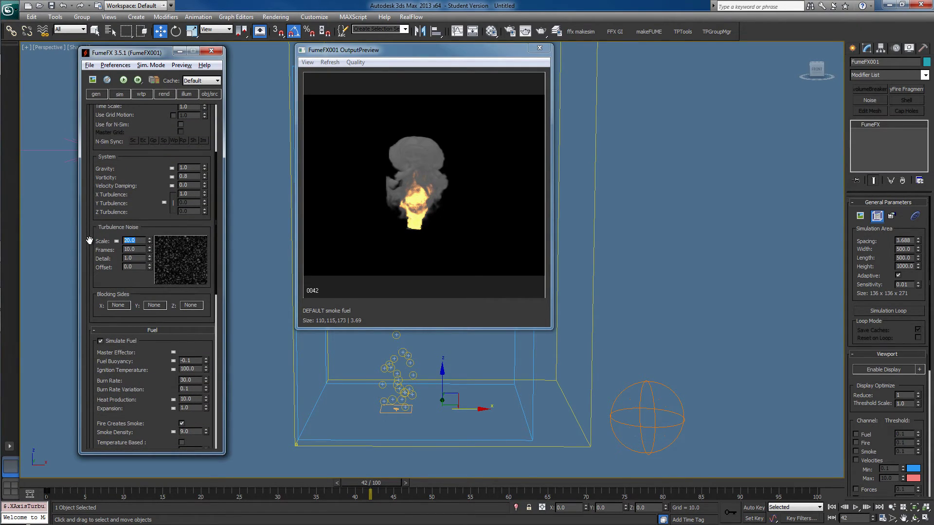
pyautogui.write('5')
pyautogui.press('Return')
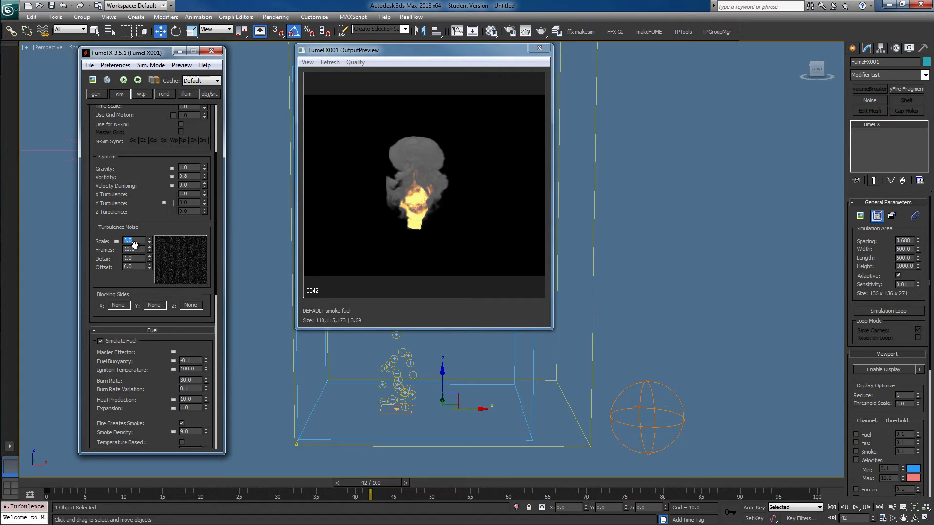
pyautogui.press('Return')
pyautogui.write('10')
pyautogui.press('Return')
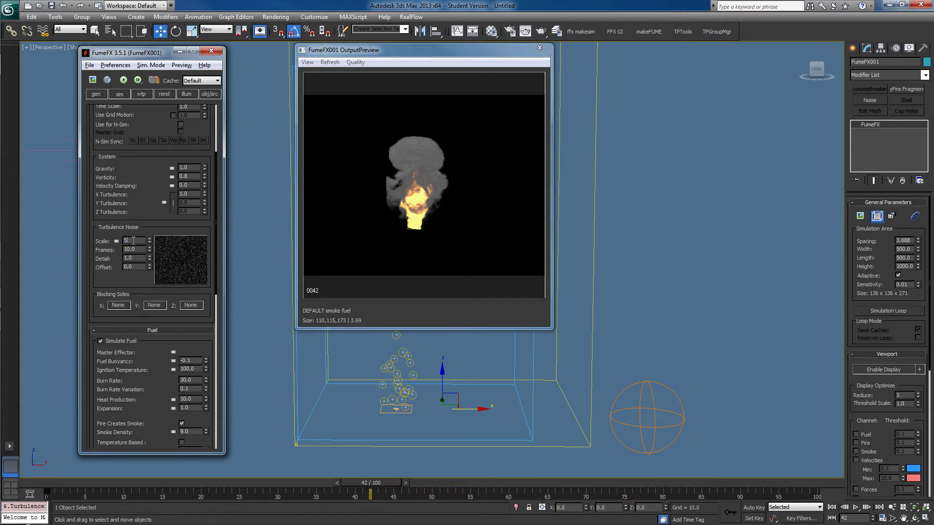
pyautogui.press('Return')
pyautogui.write('15')
pyautogui.press('Return')
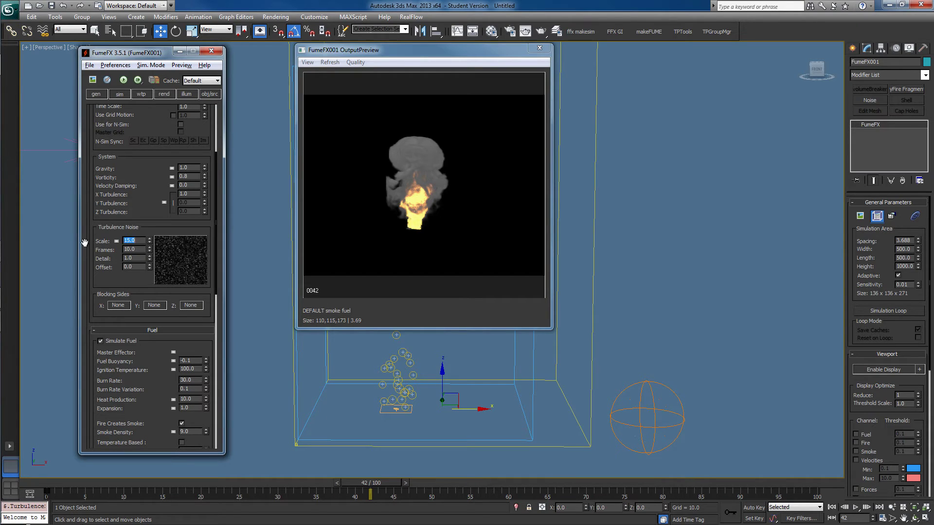
# Lower the turbulence noise scale to 10 and refine it to 8.
pyautogui.write('10')
pyautogui.press('Return')
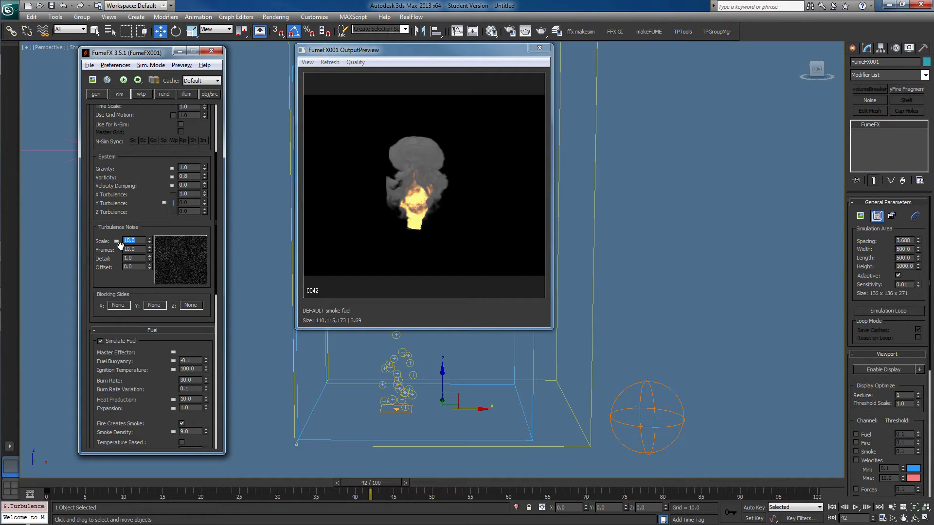
pyautogui.click(136, 251)
pyautogui.scroll(-1, 144, 283)
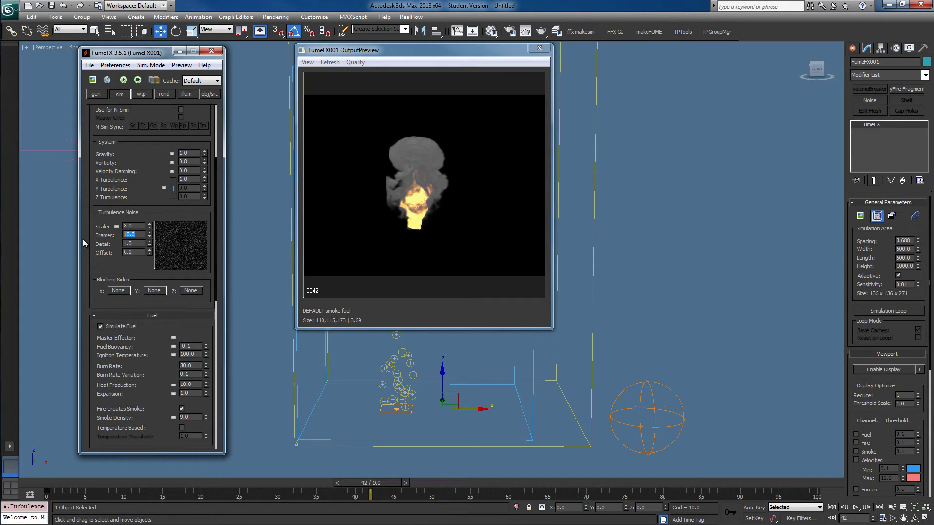
# Set the turbulence noise Frames to 30, scrubbing the timeline to frame 0 and forward to frame 52 to review the fire's motion.
pyautogui.scroll(2, 140, 263)
pyautogui.scroll(-2, 134, 278)
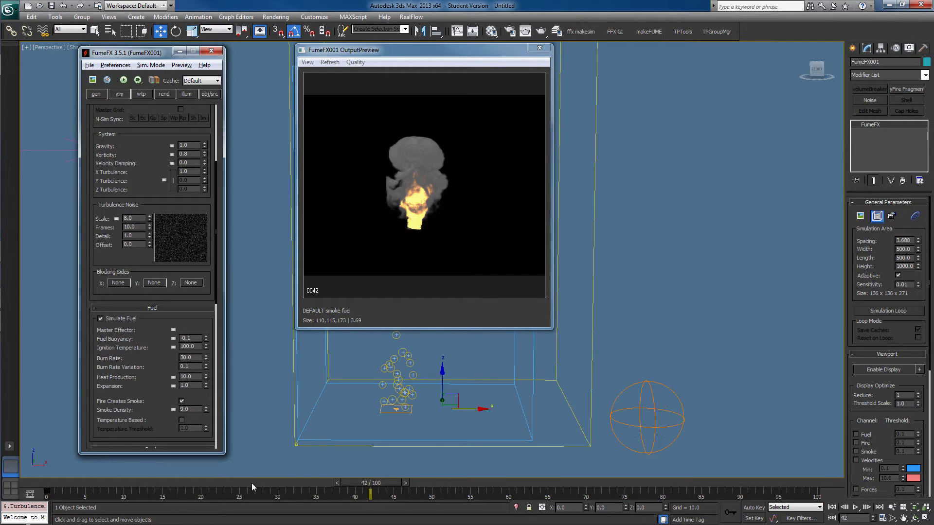
pyautogui.moveTo(252, 483); pyautogui.dragTo(19, 428)
pyautogui.press('w')
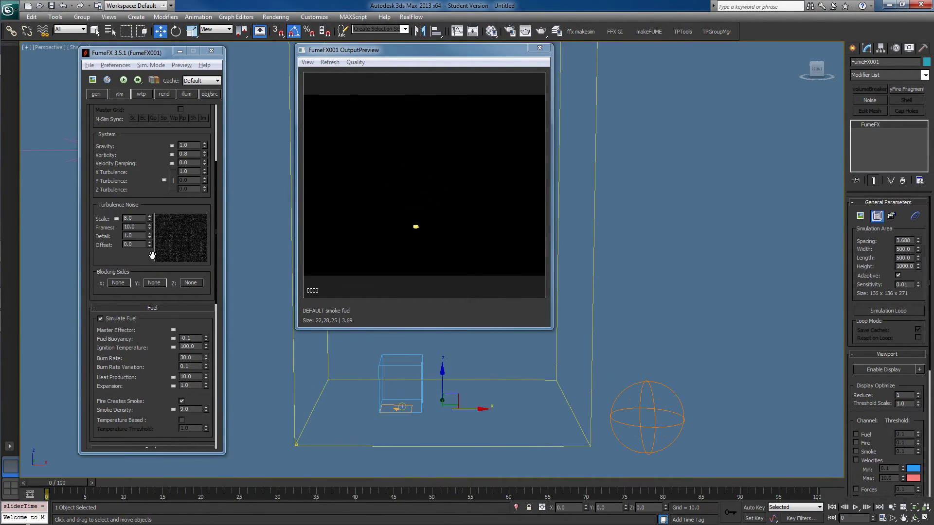
pyautogui.doubleClick(138, 227)
pyautogui.scroll(-1, 126, 256)
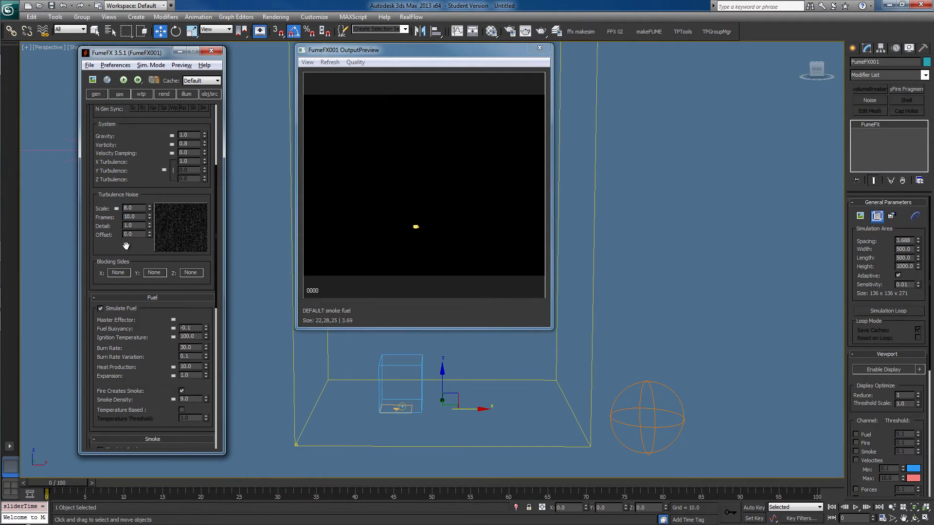
pyautogui.moveTo(101, 225); pyautogui.dragTo(108, 256)
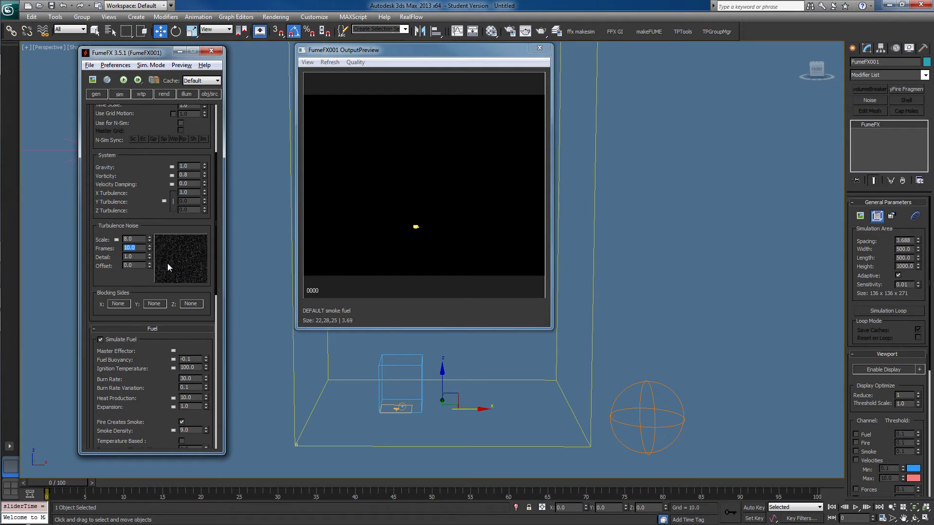
pyautogui.moveTo(64, 483); pyautogui.dragTo(448, 433)
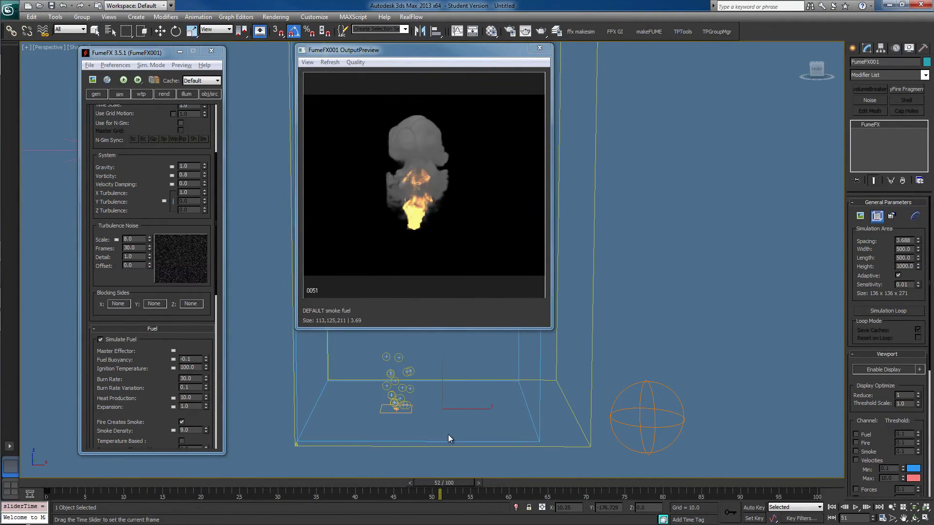
pyautogui.press('w')
# Scrub the timeline to frames 32 and 31 and examine the fire and smoke up close in the preview.
pyautogui.click(132, 249)
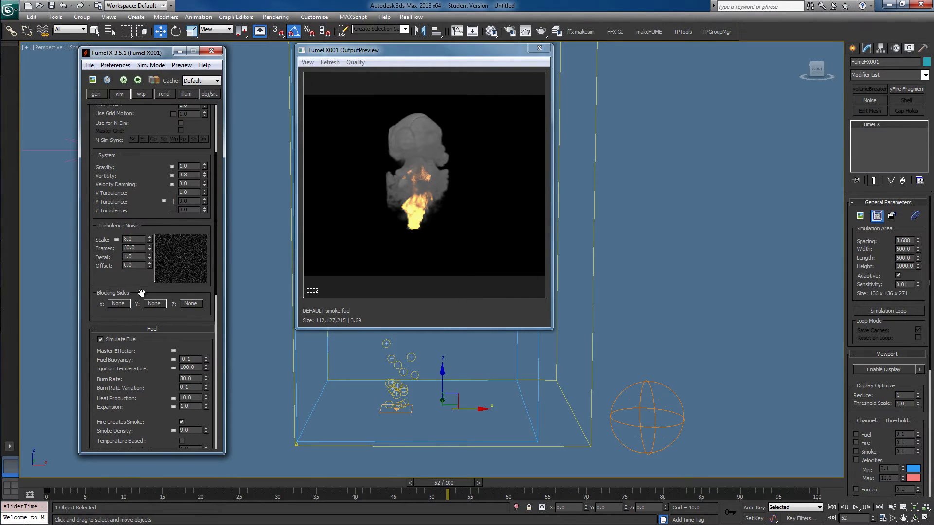
pyautogui.scroll(-4, 141, 293)
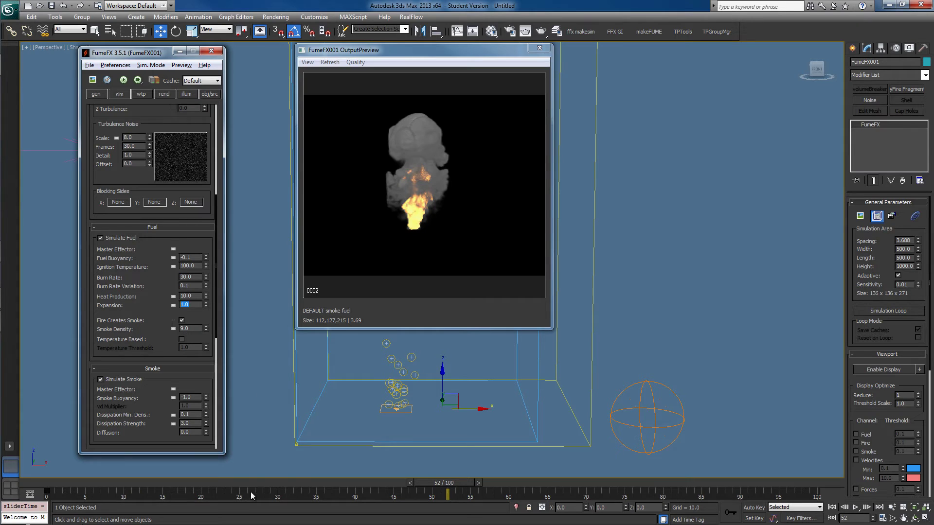
pyautogui.moveTo(243, 483); pyautogui.dragTo(294, 404)
pyautogui.press('w')
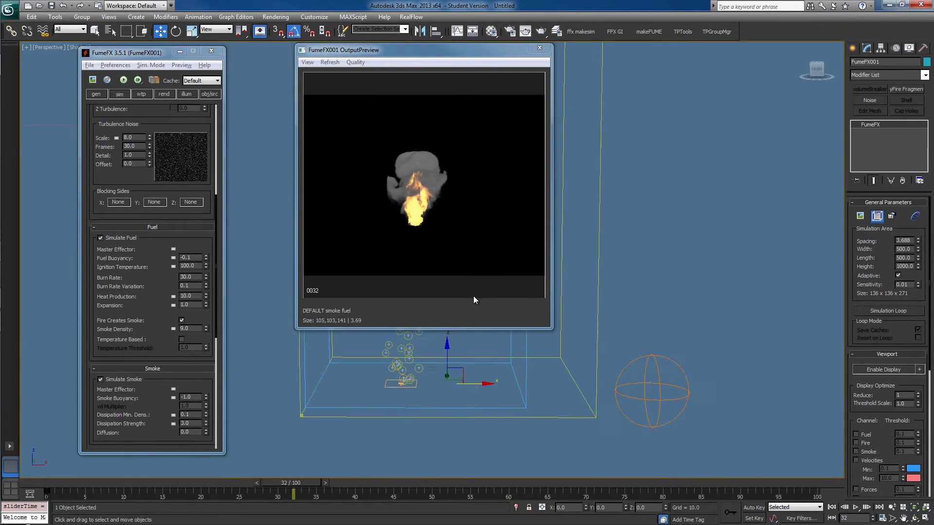
pyautogui.scroll(5, 437, 415)
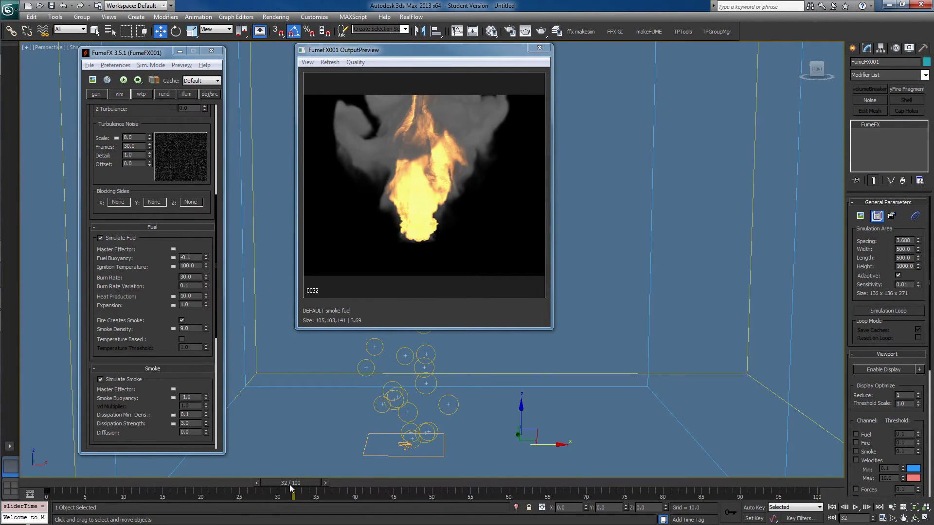
pyautogui.moveTo(290, 484); pyautogui.dragTo(285, 431)
pyautogui.press('w')
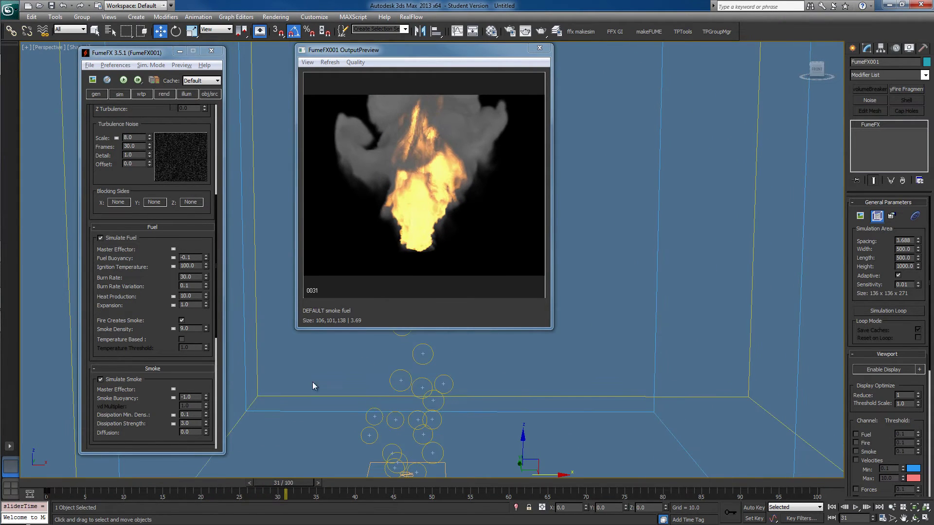
pyautogui.scroll(-3, 346, 376)
pyautogui.moveTo(369, 377); pyautogui.dragTo(367, 385, button='middle')
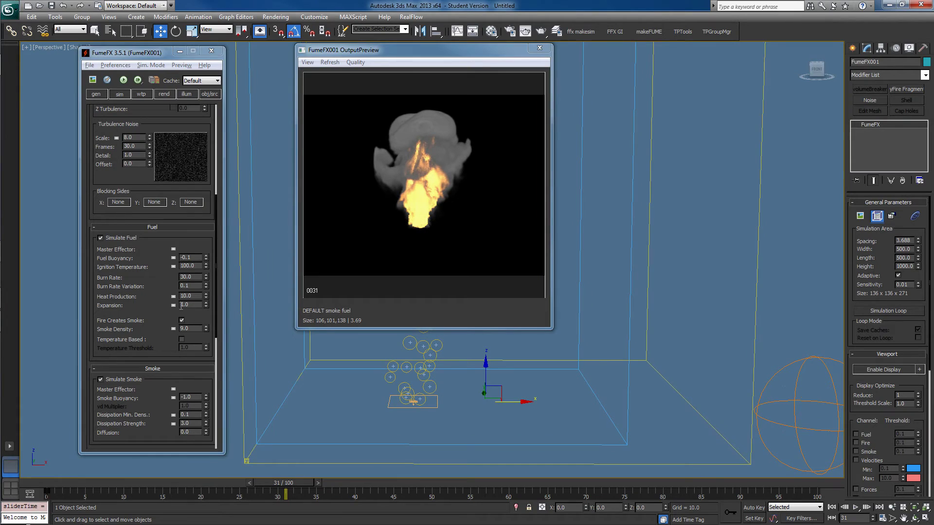
# Try a fuel Expansion of 1.3 and inspect the fire in the preview.
pyautogui.doubleClick(183, 305)
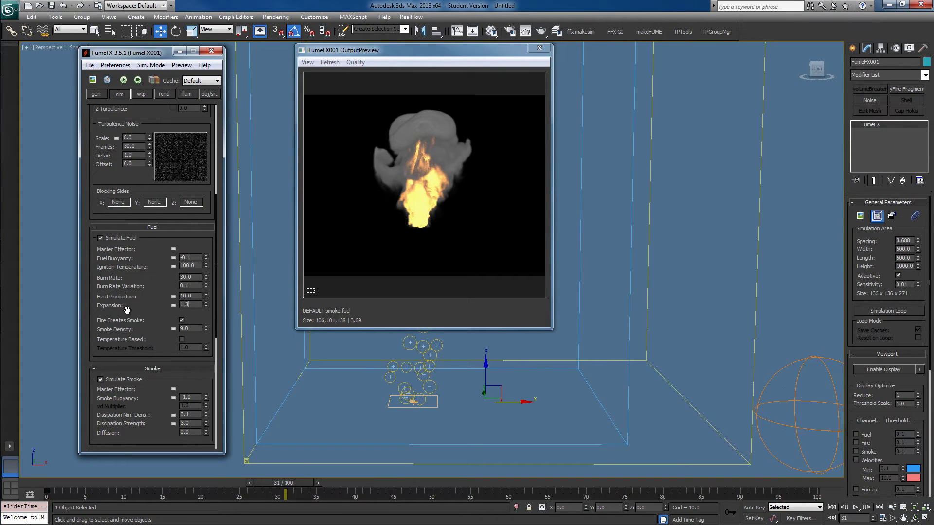
pyautogui.write('1.3')
pyautogui.press('Return')
pyautogui.scroll(3, 437, 379)
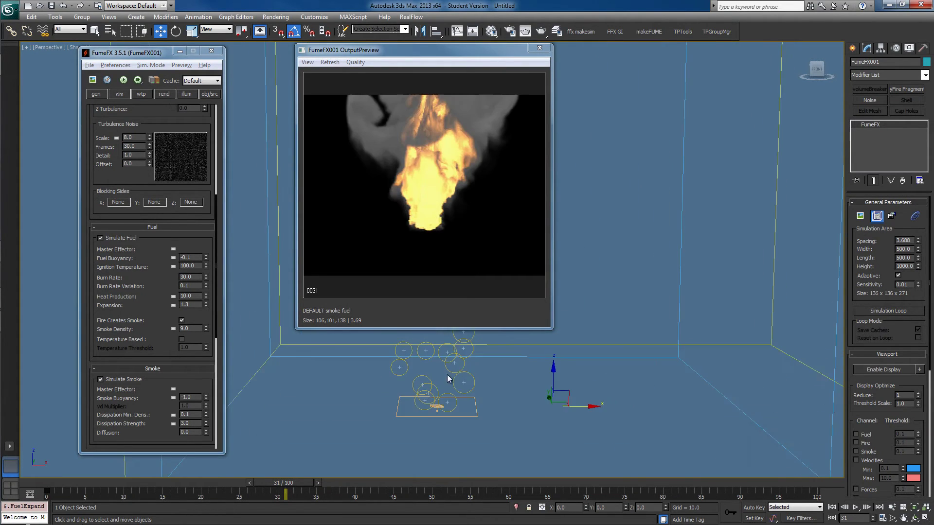
pyautogui.scroll(-3, 436, 386)
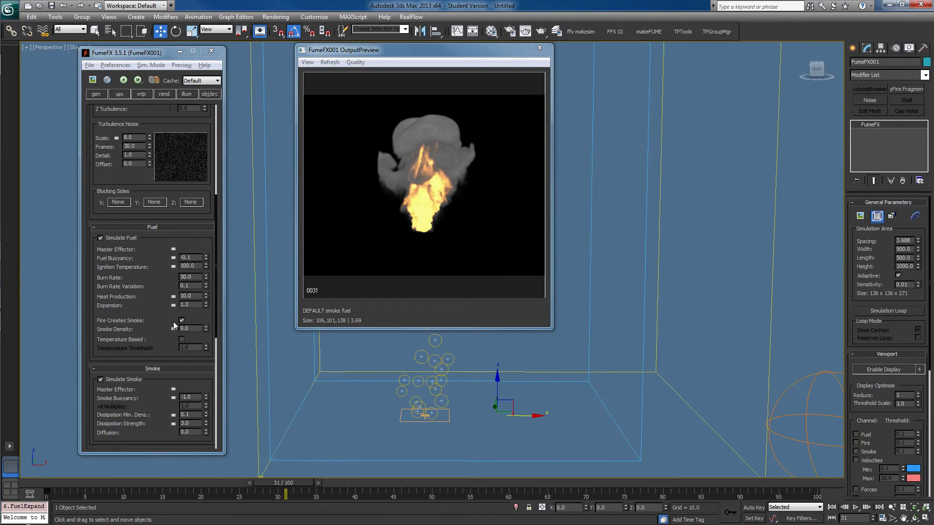
# Set the fuel Expansion to 1.2.
pyautogui.doubleClick(198, 305)
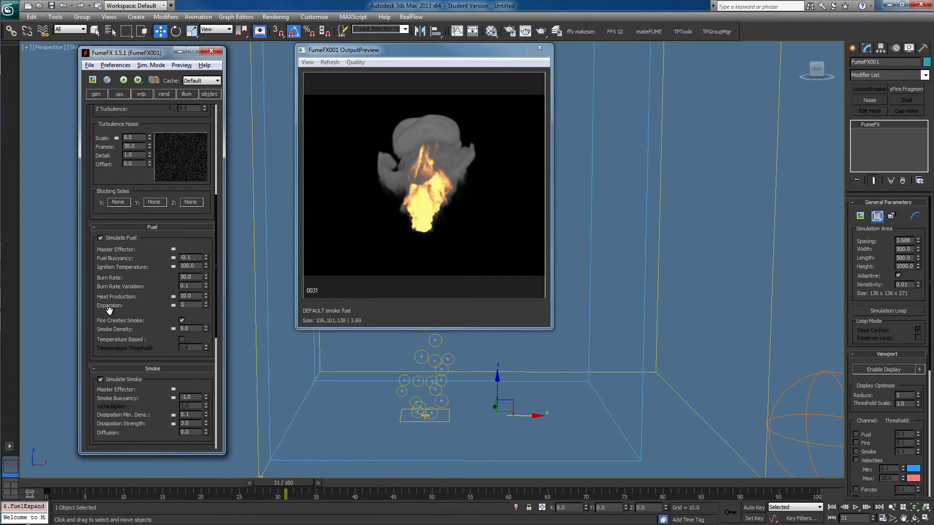
pyautogui.scroll(-4, 356, 369)
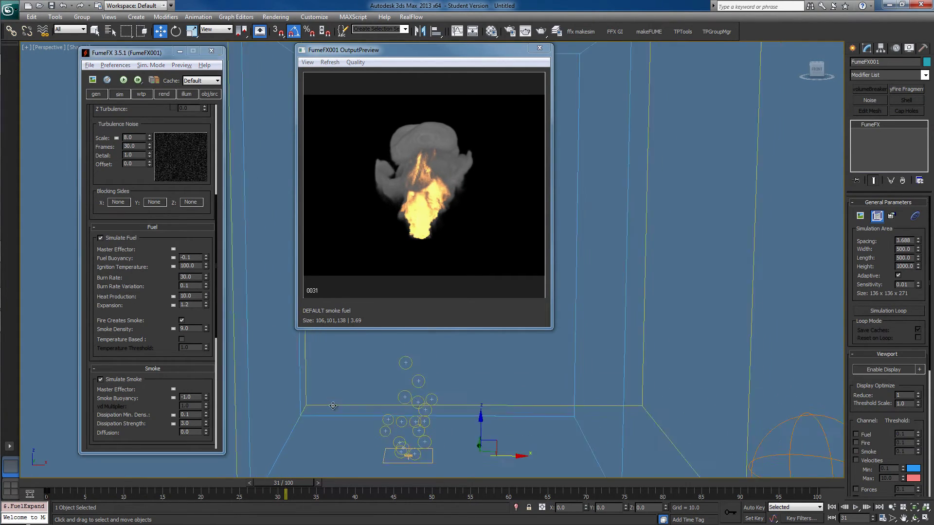
pyautogui.scroll(4, 357, 370)
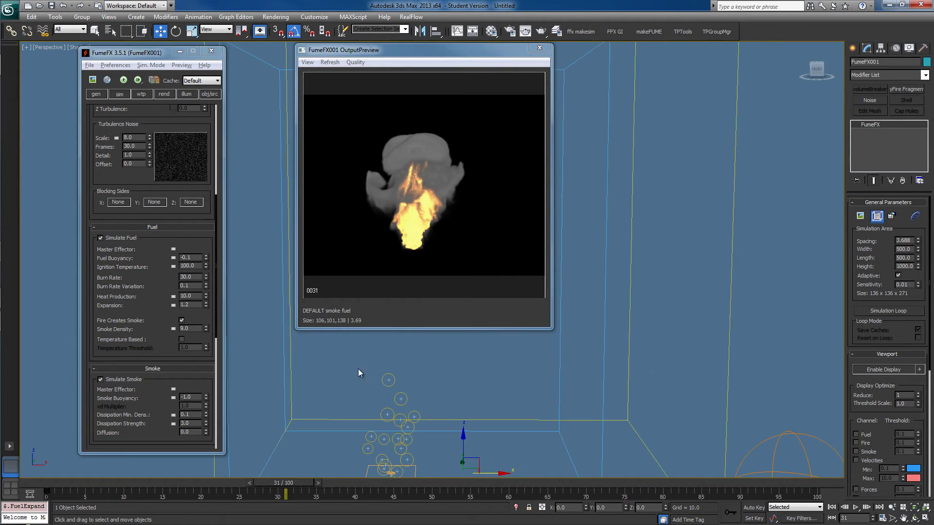
pyautogui.scroll(-4, 359, 368)
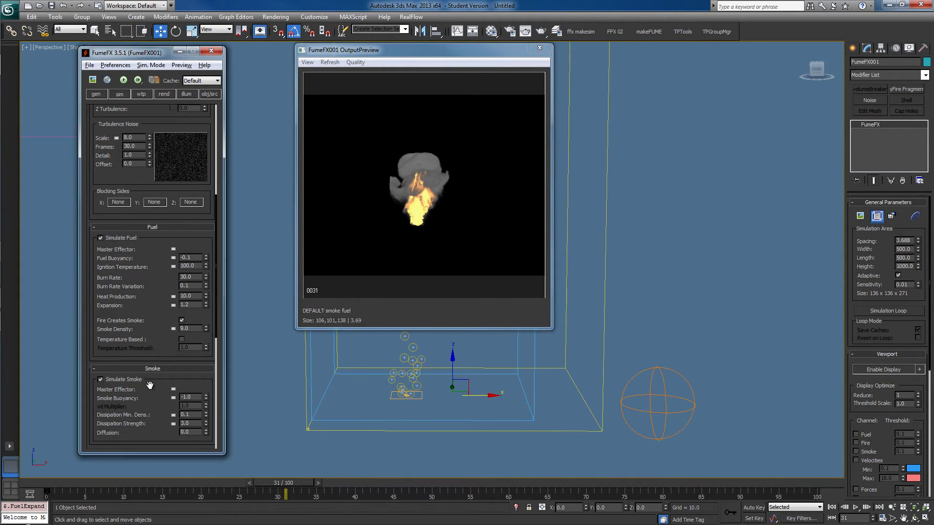
# Set the smoke Diffusion to 0.007 and move the timeline to frame 23.
pyautogui.moveTo(150, 385); pyautogui.dragTo(148, 322)
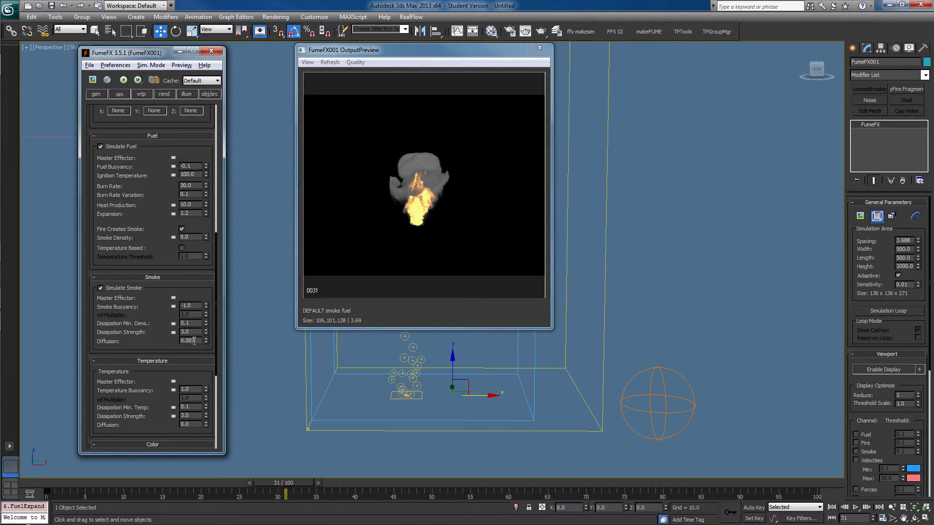
pyautogui.hotkey('shift', 'Tab')
pyautogui.moveTo(286, 483); pyautogui.dragTo(215, 483)
pyautogui.moveTo(152, 221); pyautogui.dragTo(152, 318)
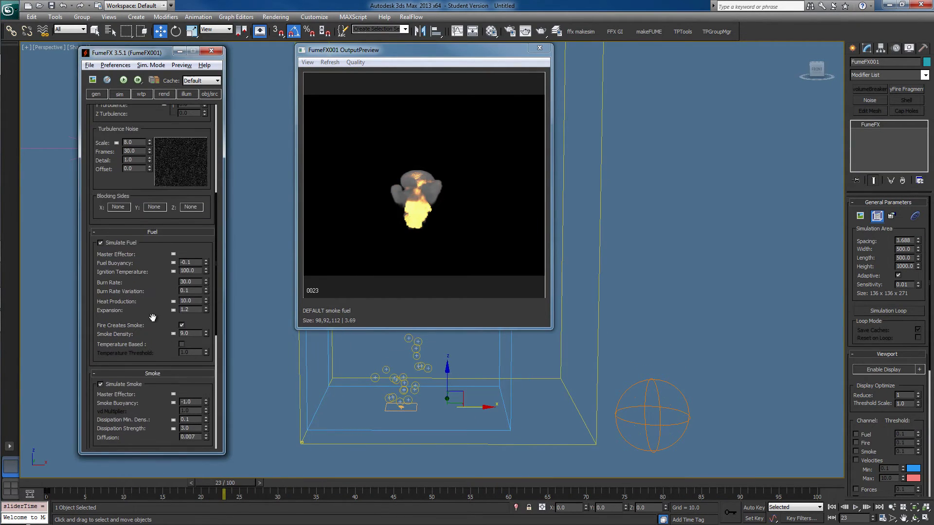
pyautogui.moveTo(90, 284); pyautogui.dragTo(92, 271)
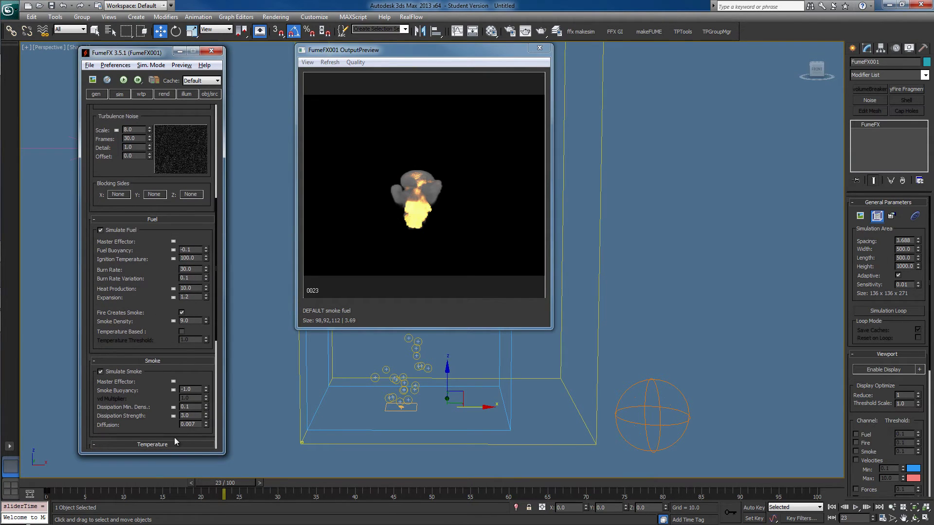
# Turn off smoke rendering and scrub to frame 27 to view the fire alone.
pyautogui.click(164, 95)
pyautogui.click(100, 421)
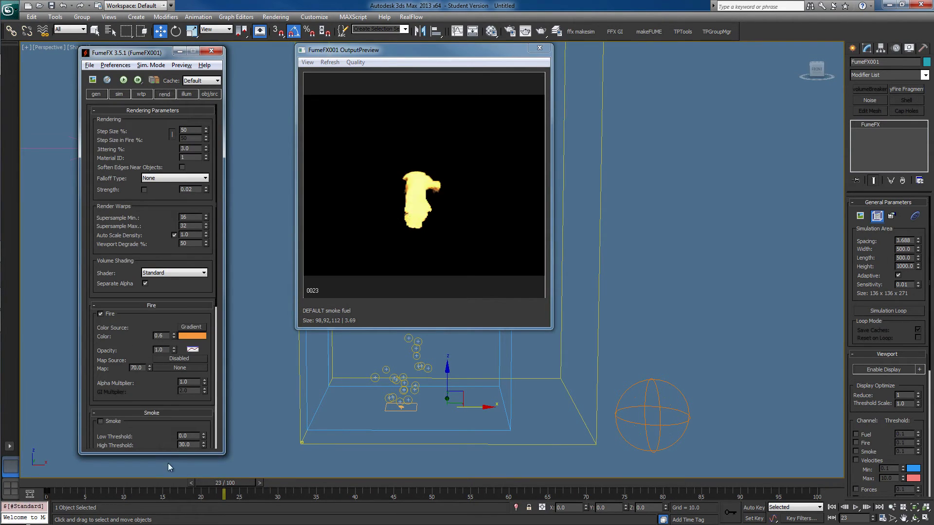
pyautogui.moveTo(164, 481); pyautogui.dragTo(267, 429)
# Set the fuel Burn Rate to 35 in the simulation settings.
pyautogui.click(120, 95)
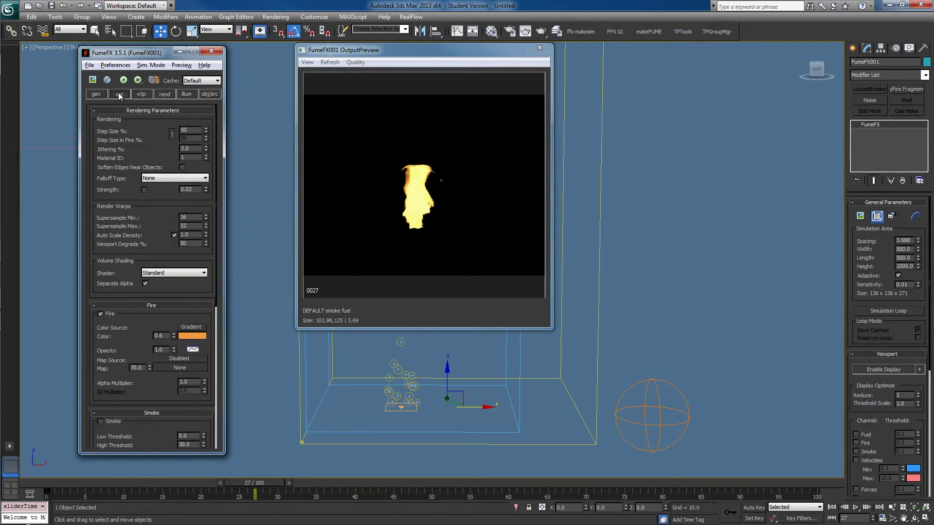
pyautogui.moveTo(140, 318); pyautogui.dragTo(145, 181)
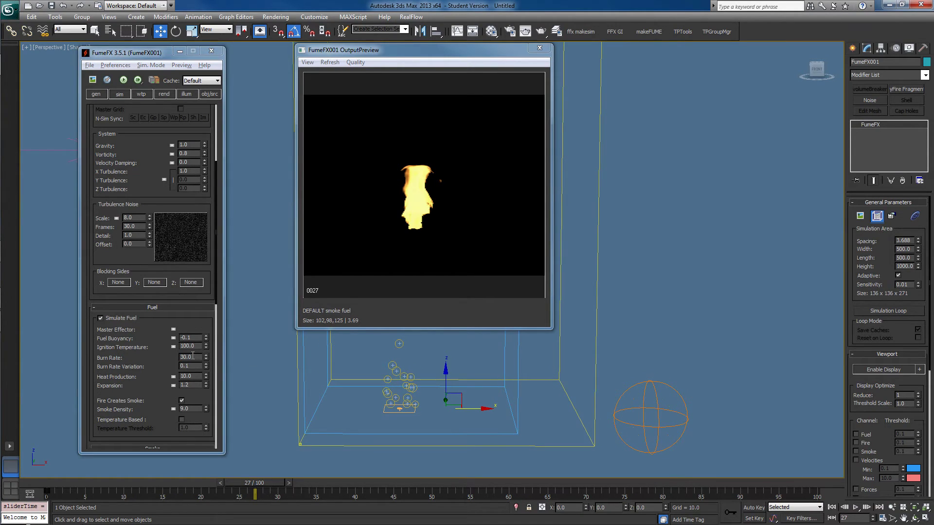
pyautogui.moveTo(154, 356); pyautogui.dragTo(154, 347)
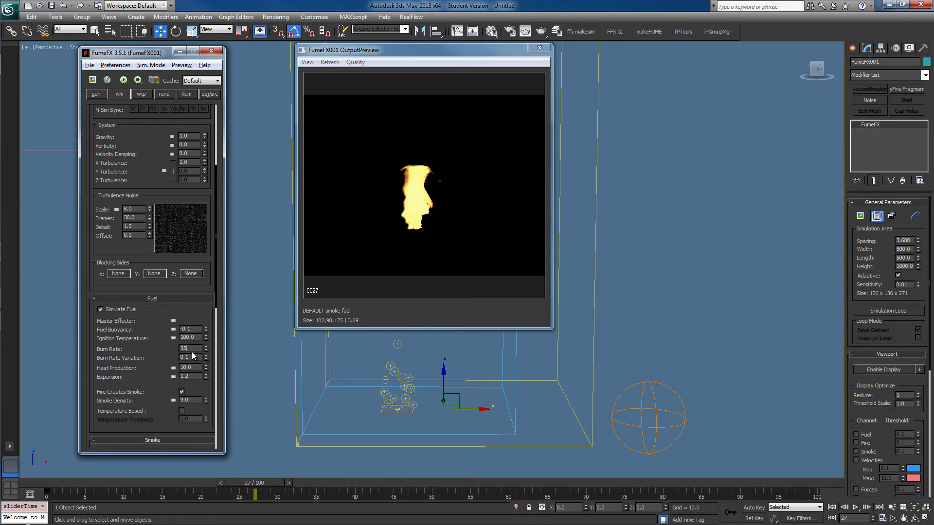
pyautogui.press('Return')
# Run the default simulation again, turn smoke rendering back on, and cancel the run at frame 52.
pyautogui.scroll(-3, 321, 346)
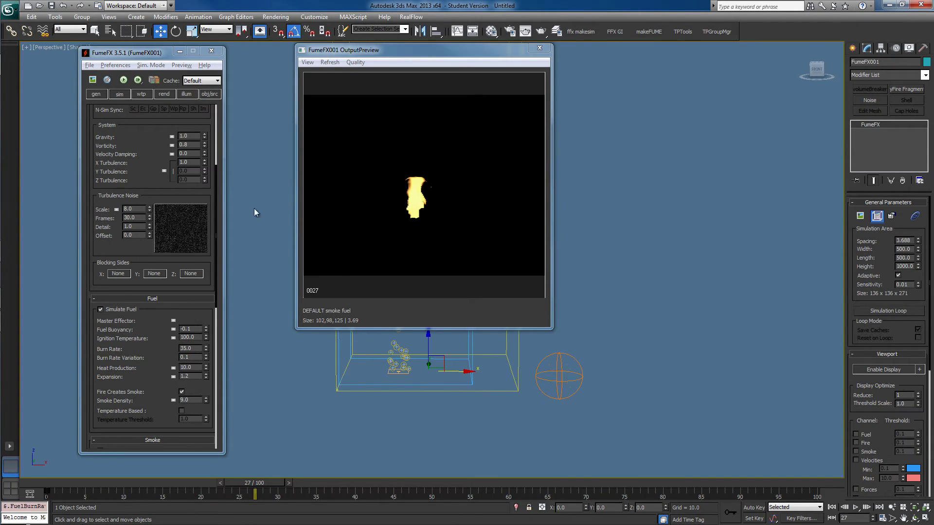
pyautogui.scroll(-1, 400, 368)
pyautogui.scroll(5, 399, 369)
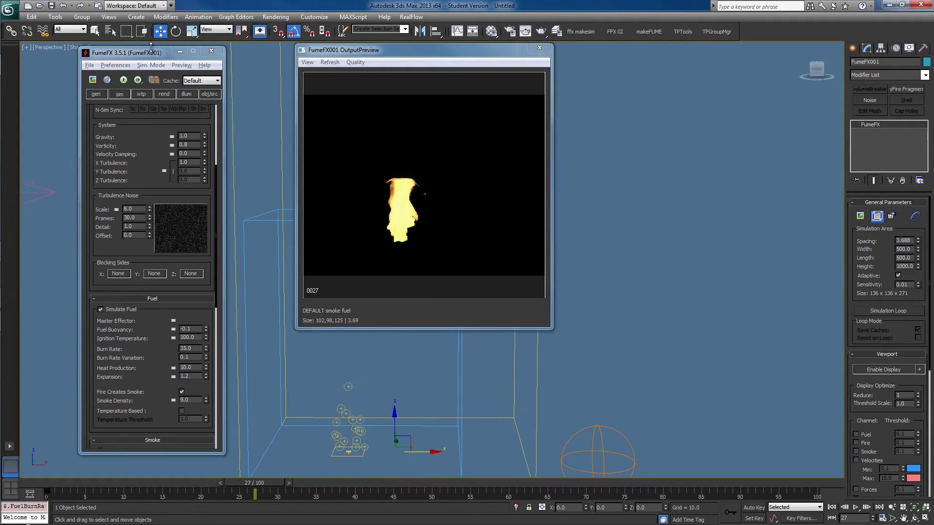
pyautogui.click(123, 81)
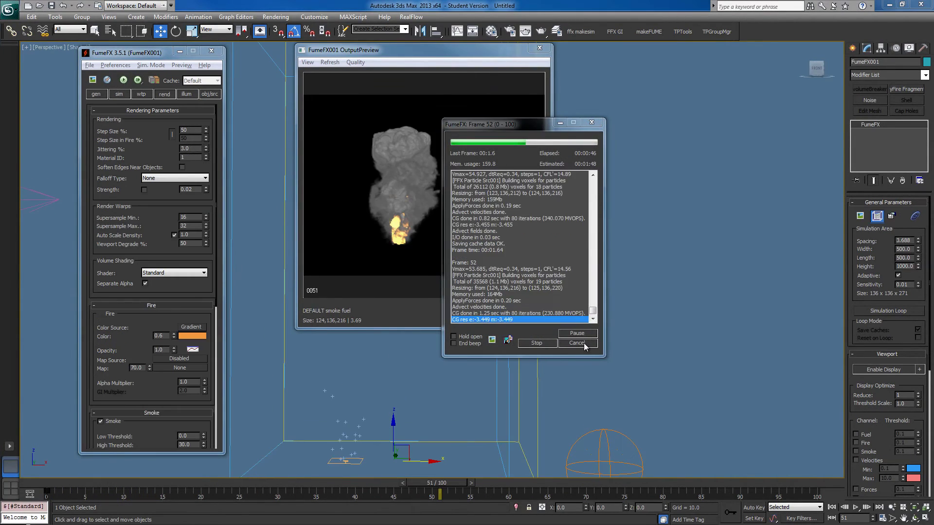
pyautogui.click(583, 343)
# Scrub back to frame 44 and toggle smoke rendering off and on to compare the fire with and without smoke.
pyautogui.moveTo(457, 480); pyautogui.dragTo(390, 457)
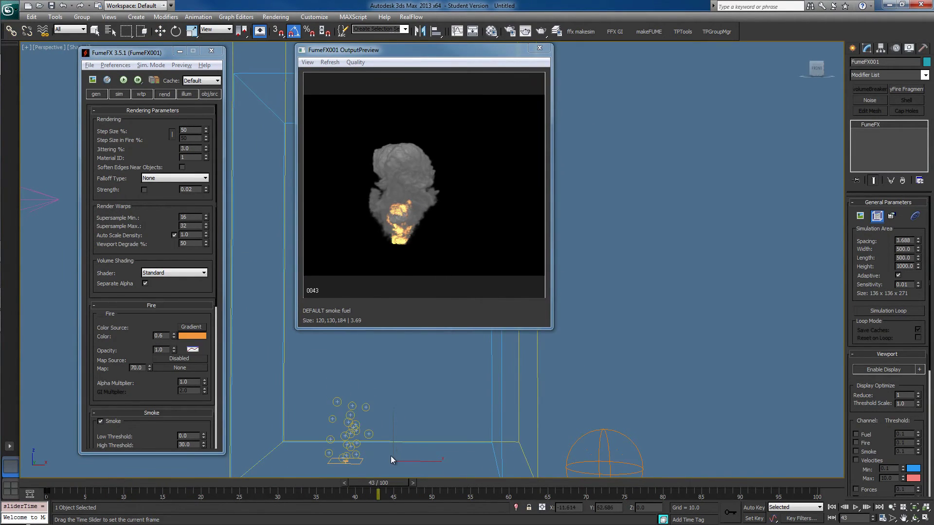
pyautogui.press('w')
pyautogui.scroll(-3, 131, 398)
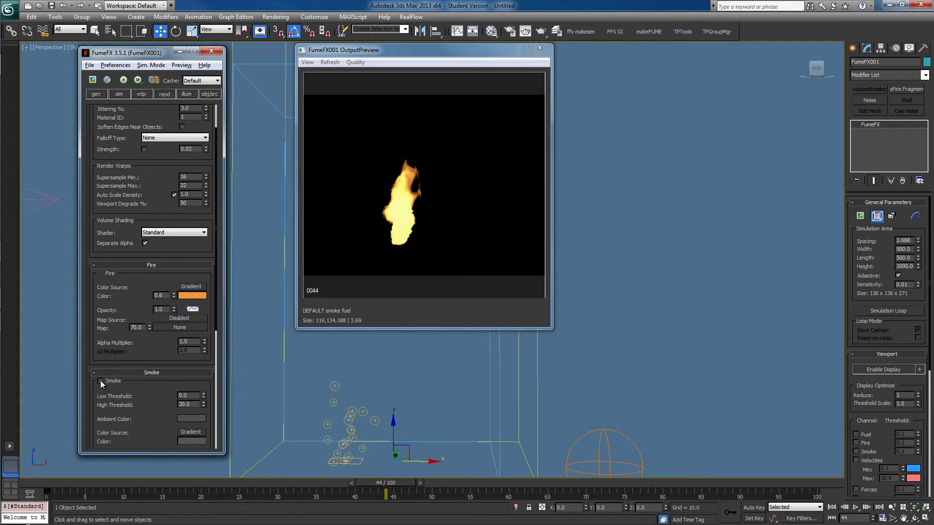
pyautogui.scroll(3, 133, 404)
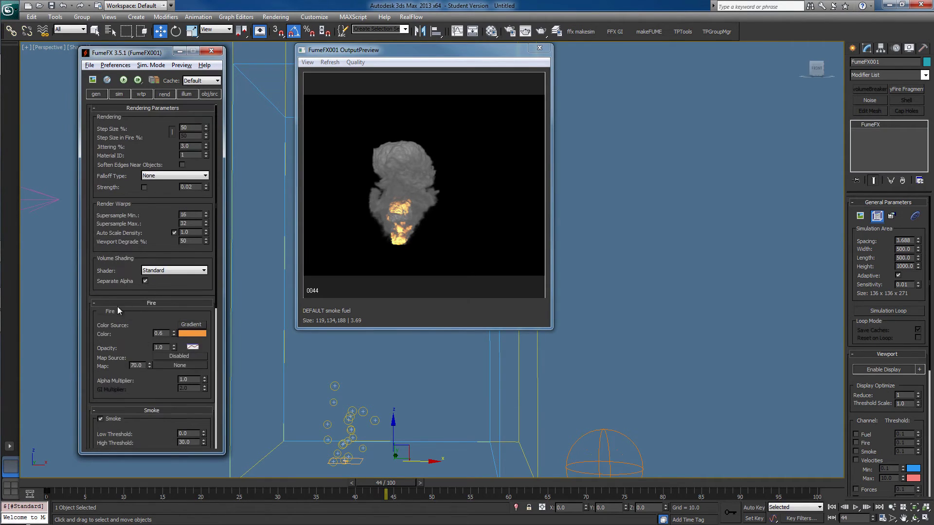
# Check the general parameters, return to the simulation settings, and scrub to frame 52 to review the smoke plume.
pyautogui.click(96, 94)
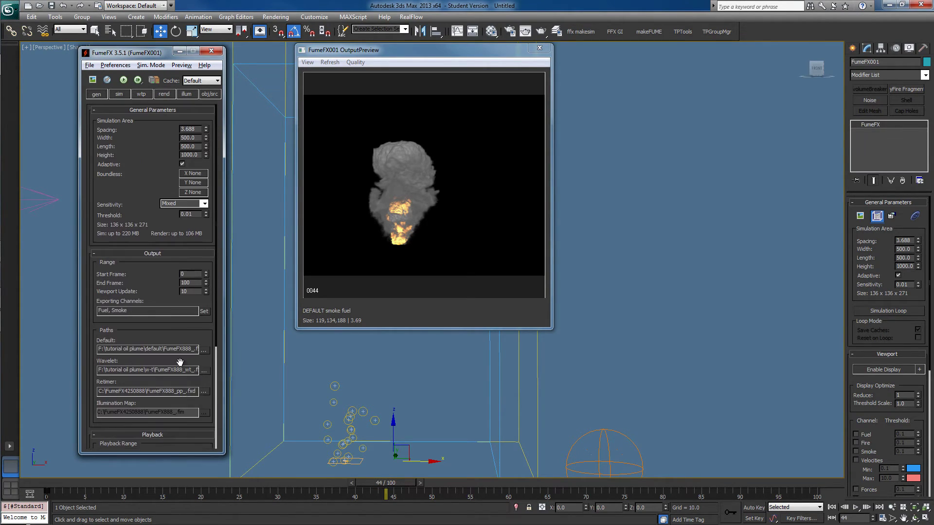
pyautogui.click(121, 94)
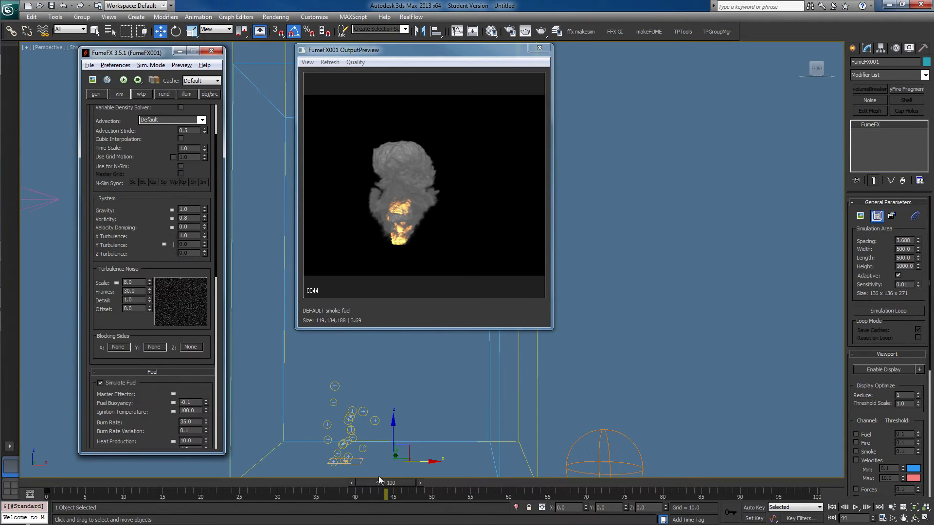
pyautogui.moveTo(384, 483); pyautogui.dragTo(457, 478)
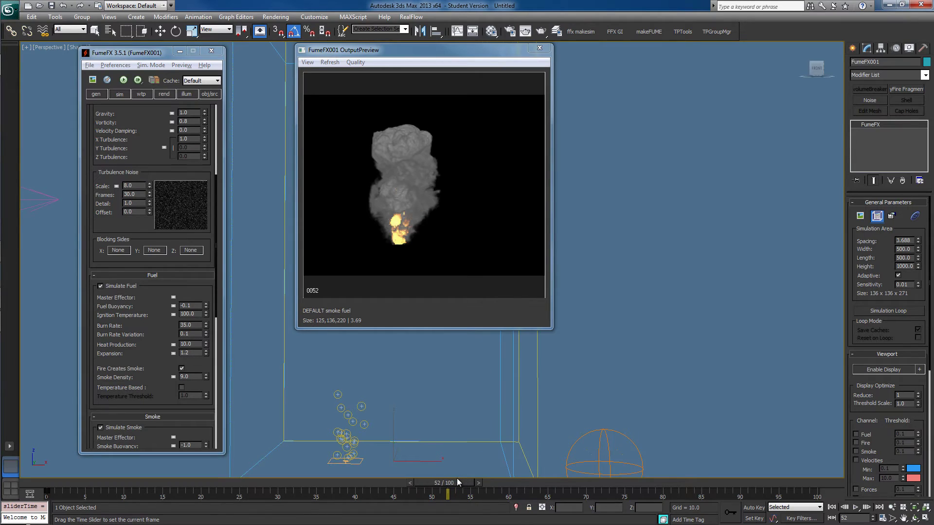
pyautogui.press('w')
pyautogui.scroll(3, 157, 399)
pyautogui.scroll(2, 157, 399)
pyautogui.scroll(1, 142, 224)
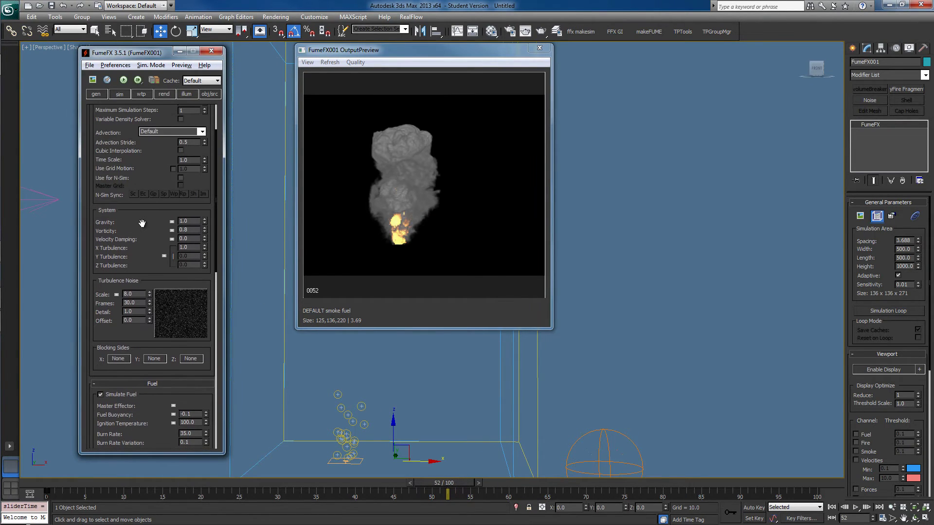
# Review the plume at frame 33 and set the X Turbulence to 0.75.
pyautogui.moveTo(450, 474); pyautogui.dragTo(308, 354)
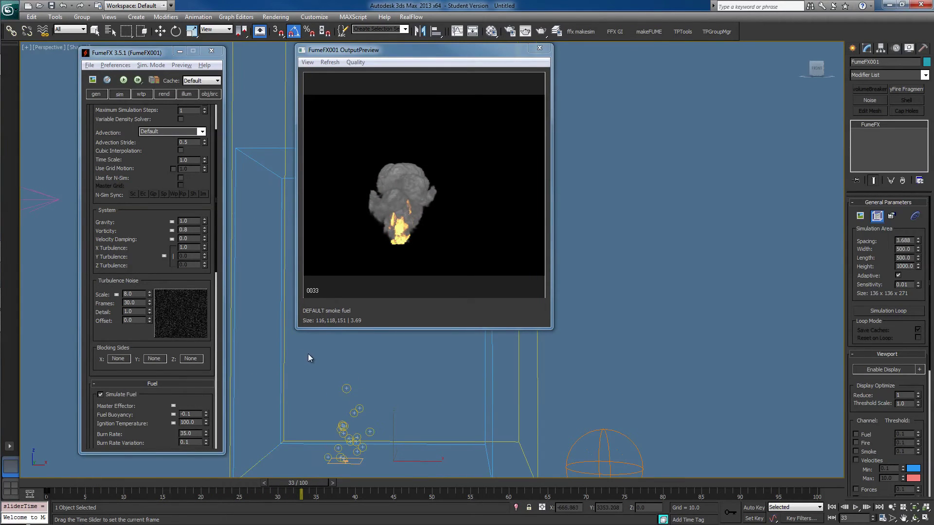
pyautogui.press('w')
pyautogui.click(130, 249)
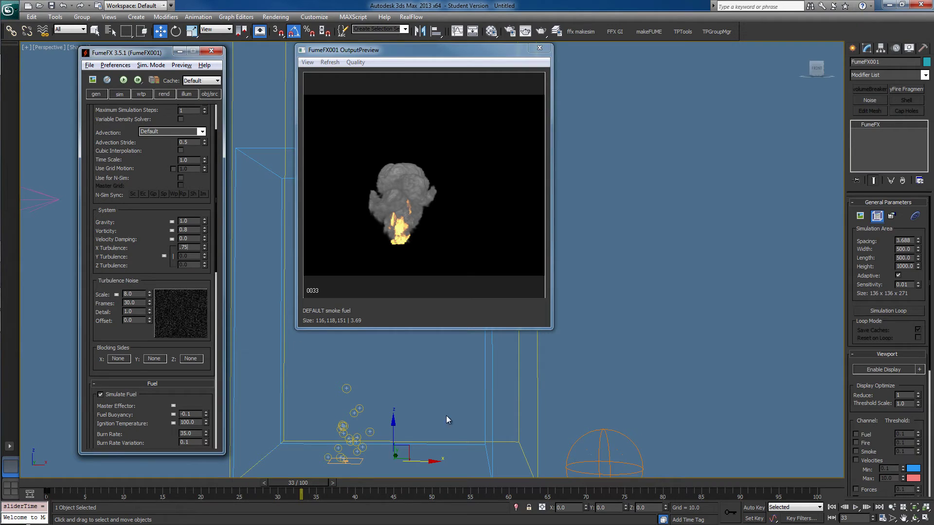
pyautogui.keyDown('alt'); pyautogui.moveTo(445, 416); pyautogui.dragTo(323, 477, button='middle'); pyautogui.keyUp('alt')
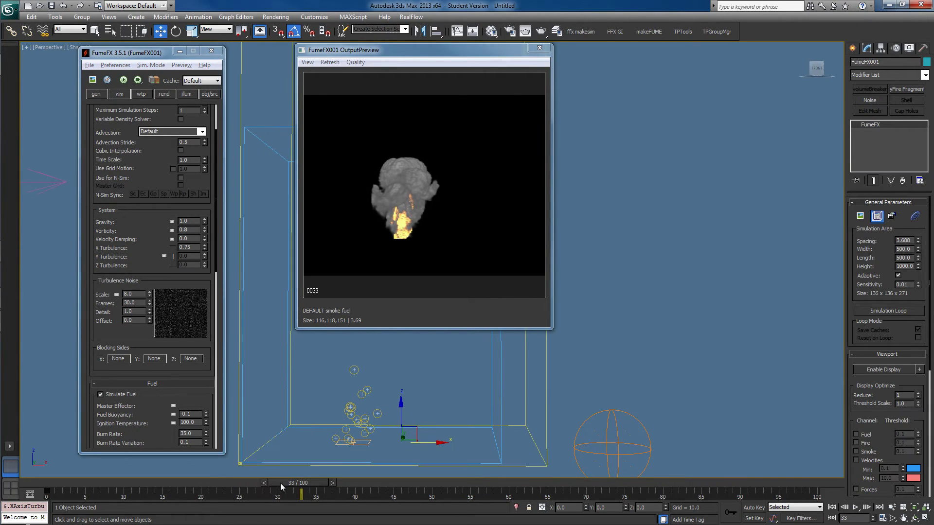
# Scrub the timeline back to frame 0 to review the start of the simulation.
pyautogui.moveTo(280, 486); pyautogui.dragTo(47, 408)
pyautogui.press('w')
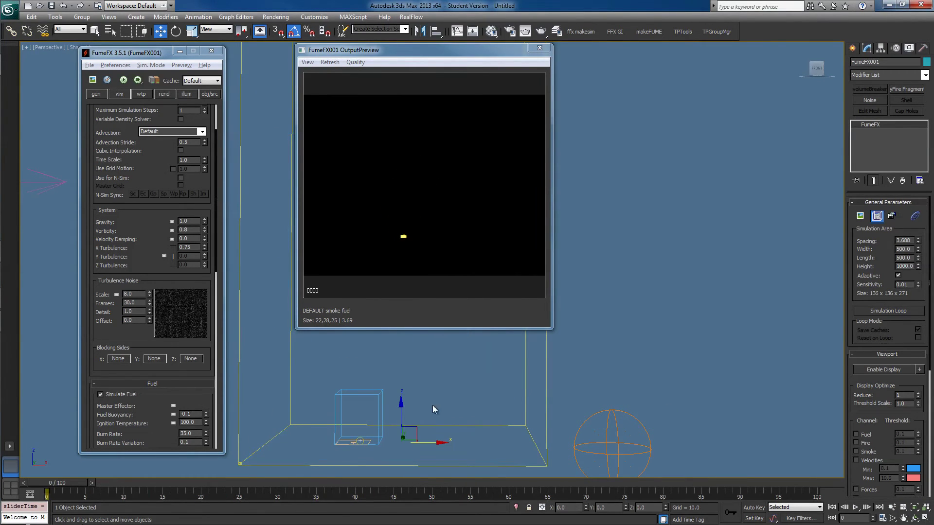
pyautogui.moveTo(711, 400); pyautogui.dragTo(713, 388, button='middle')
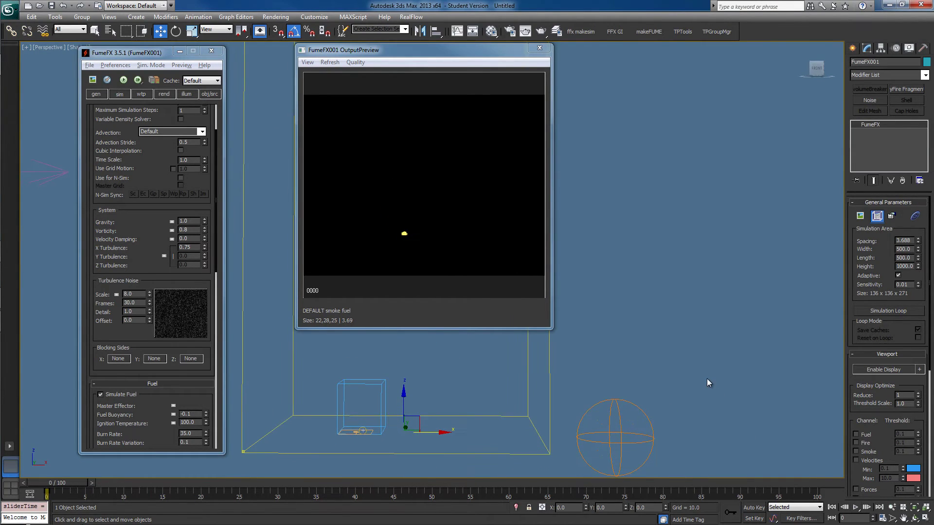
# Play the animation to review the fire and smoke in the output preview, and return to frame 0.
pyautogui.click(856, 508)
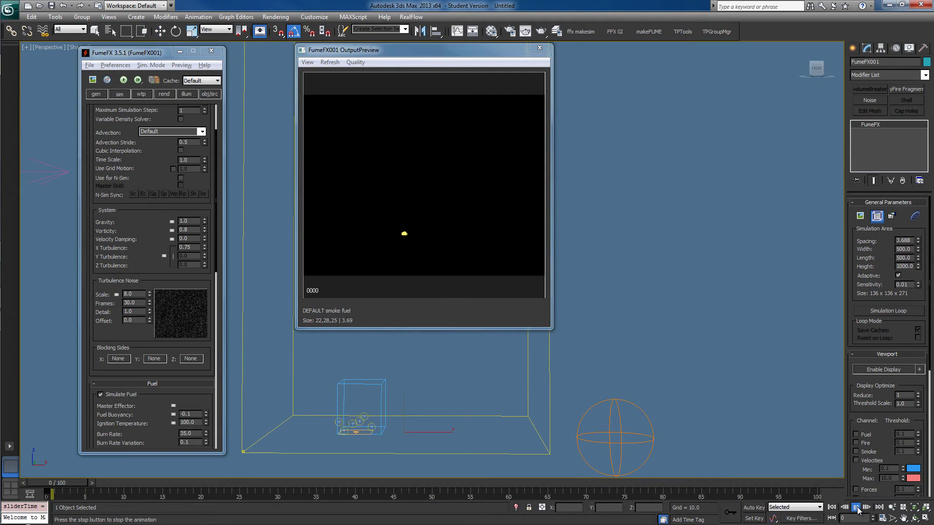
pyautogui.press('/')
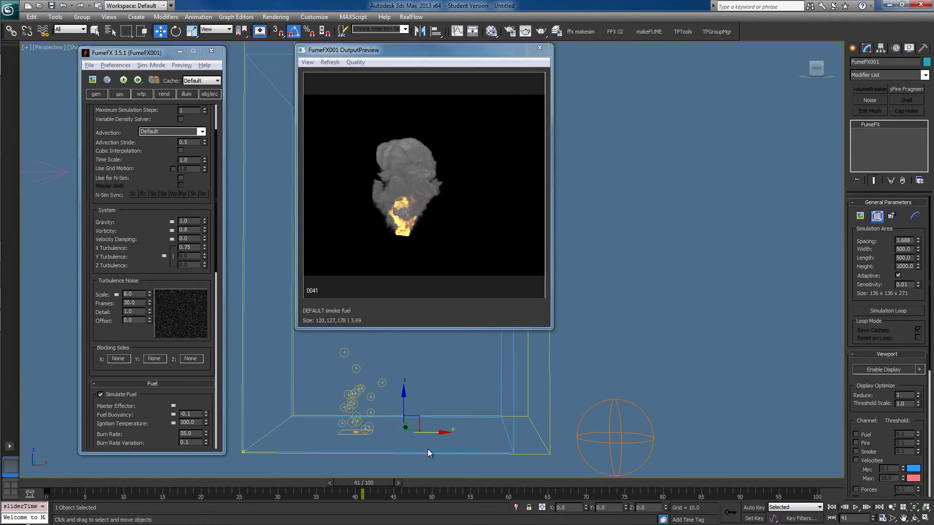
pyautogui.moveTo(376, 484); pyautogui.dragTo(53, 460)
pyautogui.press('w')
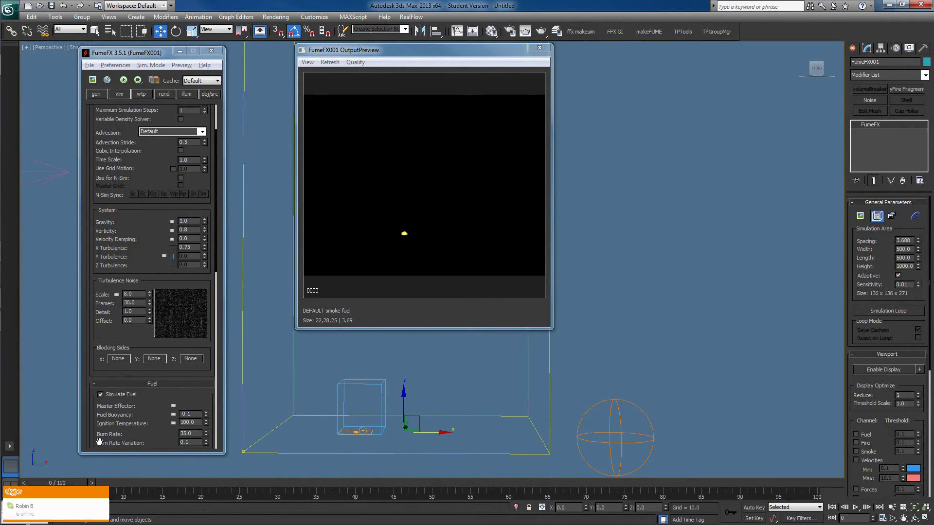
pyautogui.click(99, 493)
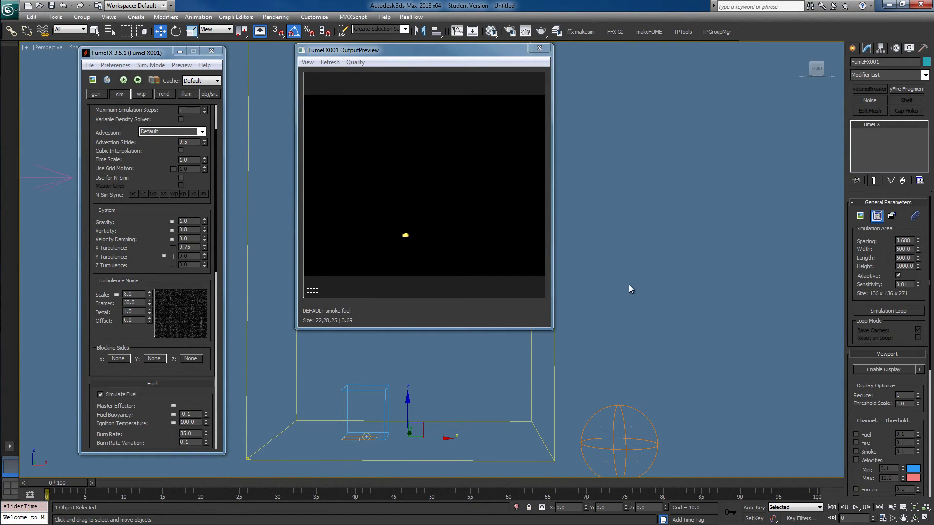
pyautogui.keyDown('alt'); pyautogui.moveTo(629, 284); pyautogui.dragTo(623, 311, button='middle'); pyautogui.keyUp('alt')
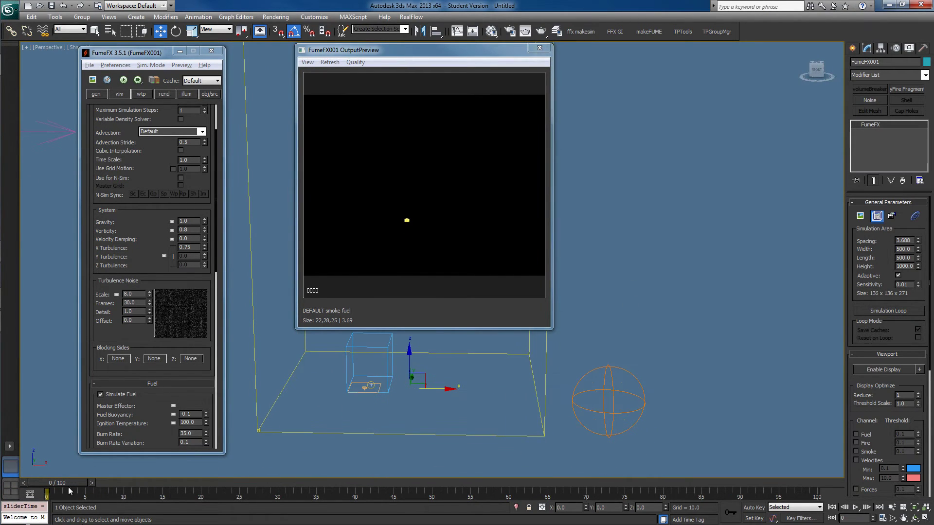
# Review the plume at frame 44 and set the Temperature Buoyancy to 0.8 in the simulation parameters.
pyautogui.moveTo(68, 487); pyautogui.dragTo(382, 446)
pyautogui.press('w')
pyautogui.moveTo(116, 116); pyautogui.dragTo(129, 326)
pyautogui.click(119, 94)
pyautogui.scroll(-5, 153, 264)
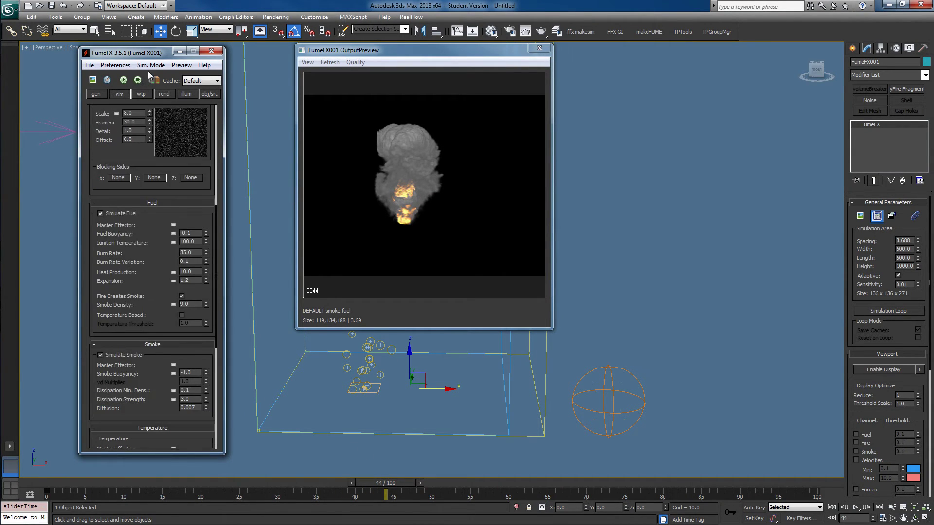
pyautogui.scroll(-3, 163, 127)
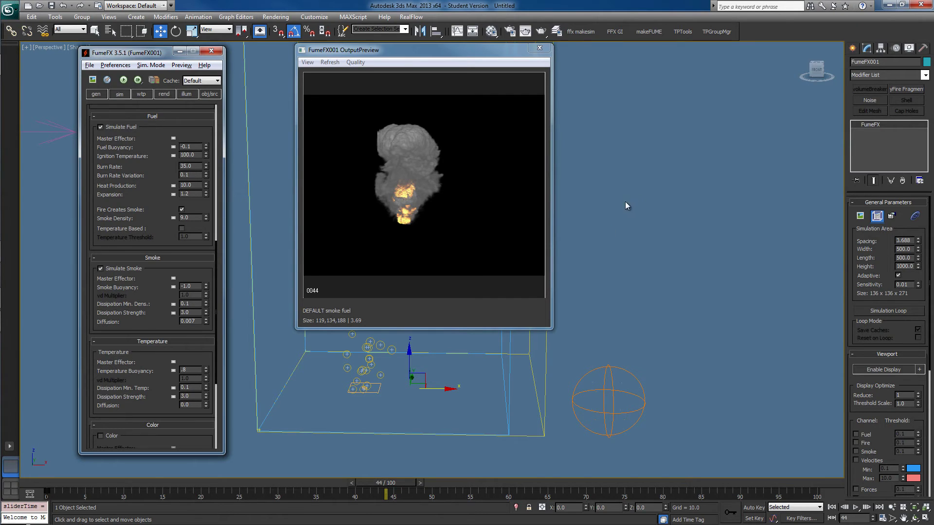
pyautogui.moveTo(626, 201)
pyautogui.keyDown('alt'); pyautogui.mouseDown(button='middle')
pyautogui.moveTo(627, 218)
pyautogui.moveTo(630, 210)
pyautogui.mouseUp(button='middle'); pyautogui.keyUp('alt')
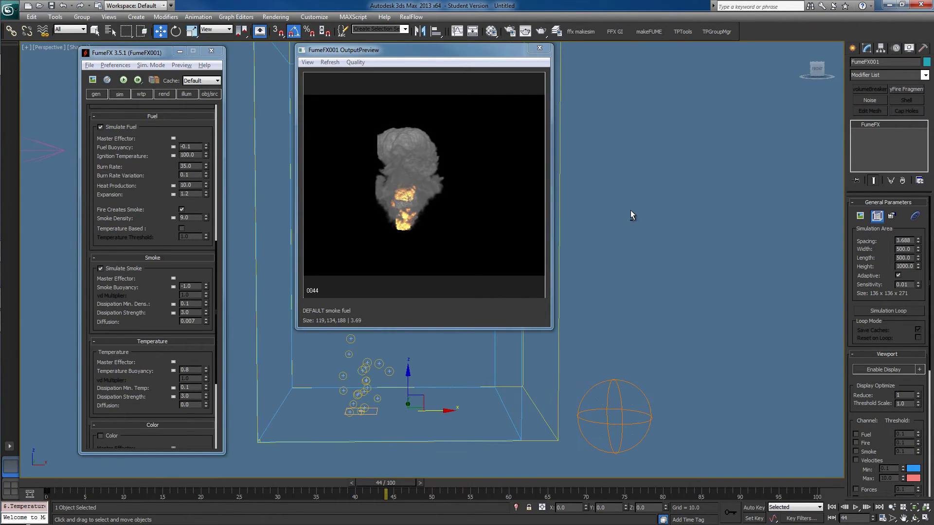
# Turn off smoke rendering and scrub to frame 37 to examine the fire on its own.
pyautogui.click(171, 96)
pyautogui.click(101, 422)
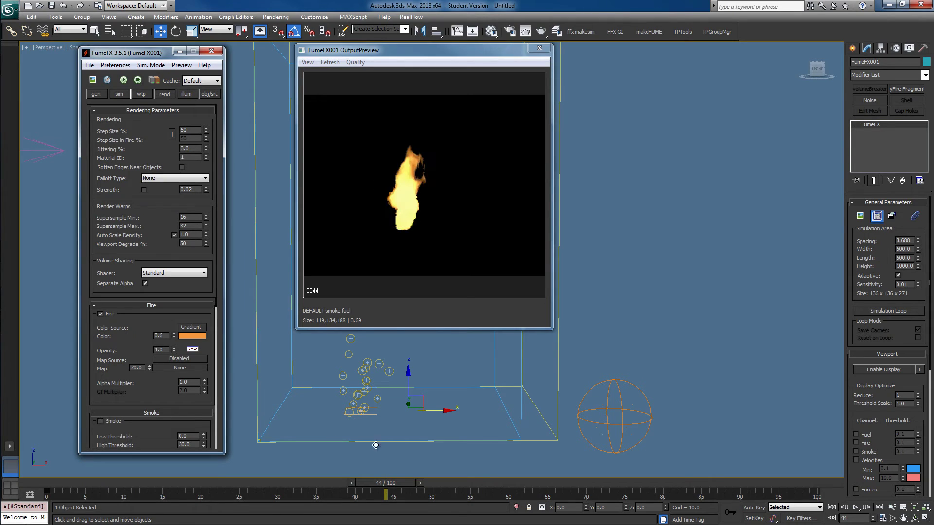
pyautogui.moveTo(380, 490); pyautogui.dragTo(329, 416)
pyautogui.press('w')
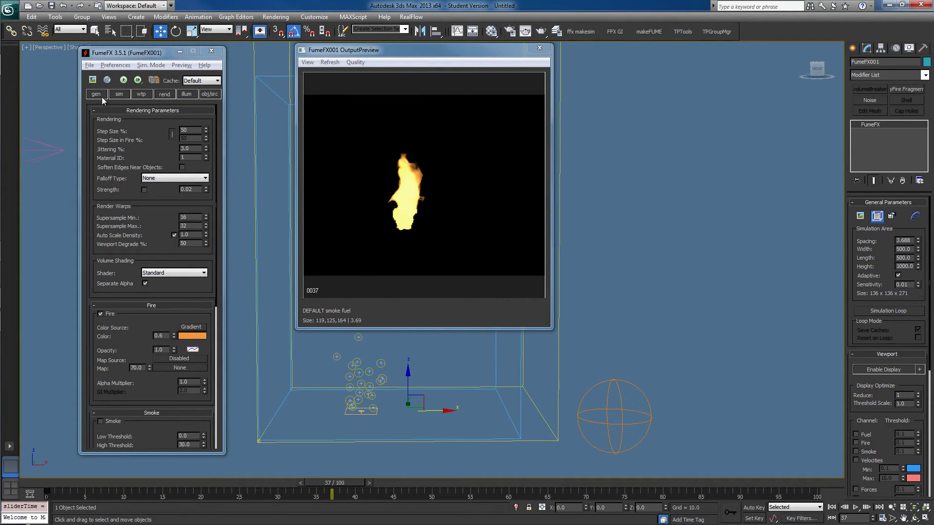
# Set the fuel Burn Rate to 38 and turn smoke rendering back on to review the plume at frame 34.
pyautogui.click(119, 95)
pyautogui.scroll(-5, 191, 343)
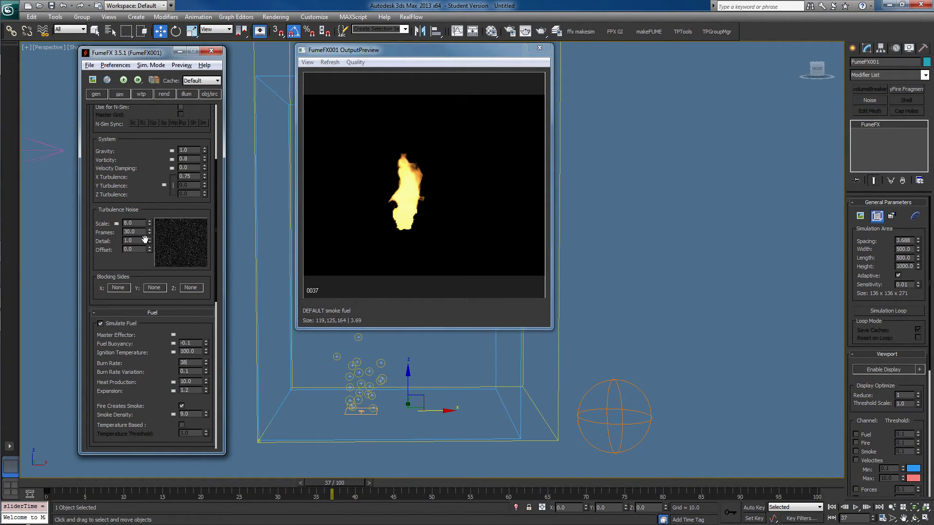
pyautogui.click(164, 94)
pyautogui.click(100, 422)
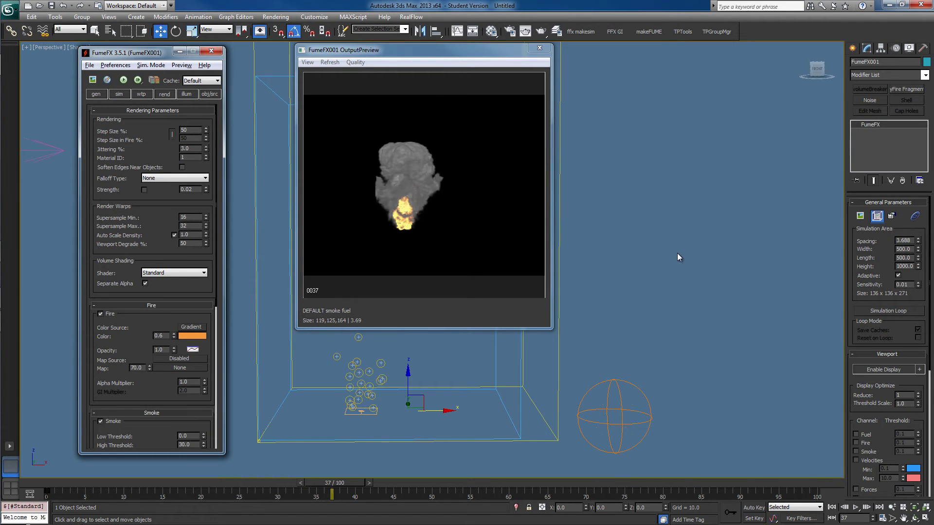
pyautogui.moveTo(337, 488); pyautogui.dragTo(311, 389)
pyautogui.press('w')
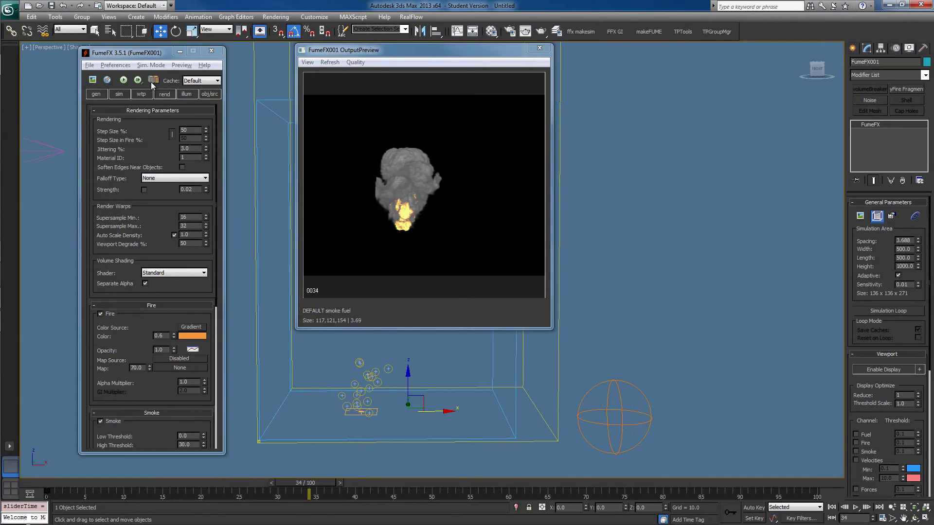
# Set the particle source's Velocity Multiplier amount to 0.8 and review the plume at frame 27.
pyautogui.click(210, 94)
pyautogui.scroll(-5, 130, 291)
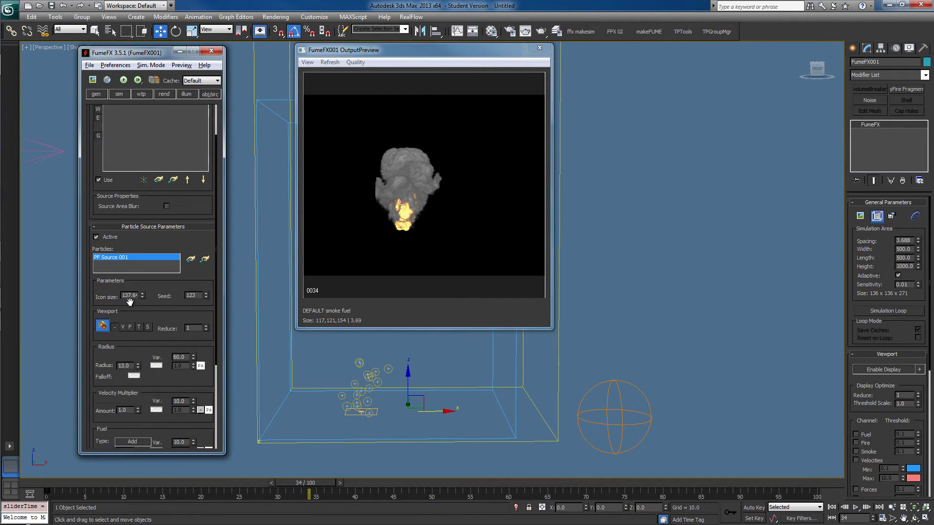
pyautogui.moveTo(130, 292); pyautogui.dragTo(130, 290)
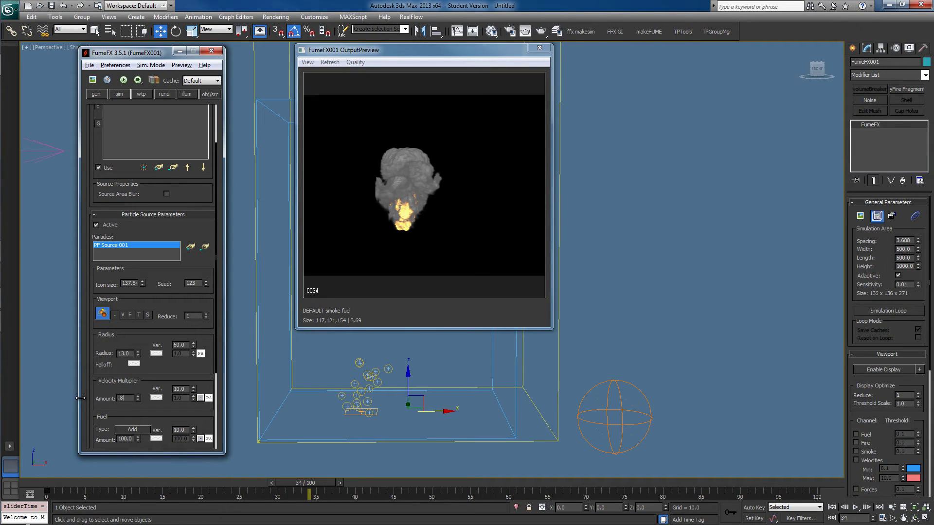
pyautogui.moveTo(311, 494); pyautogui.dragTo(275, 425)
pyautogui.moveTo(302, 424); pyautogui.dragTo(317, 430, button='middle')
pyautogui.press('w')
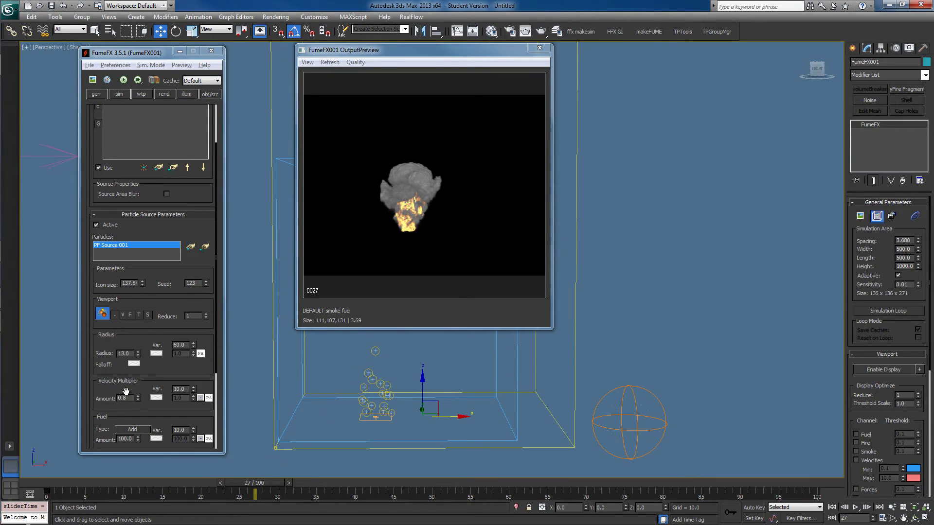
# Try a Velocity Multiplier amount of 2.0 on the particle source and scrub to frame 32.
pyautogui.moveTo(128, 398); pyautogui.dragTo(111, 397)
pyautogui.write('2')
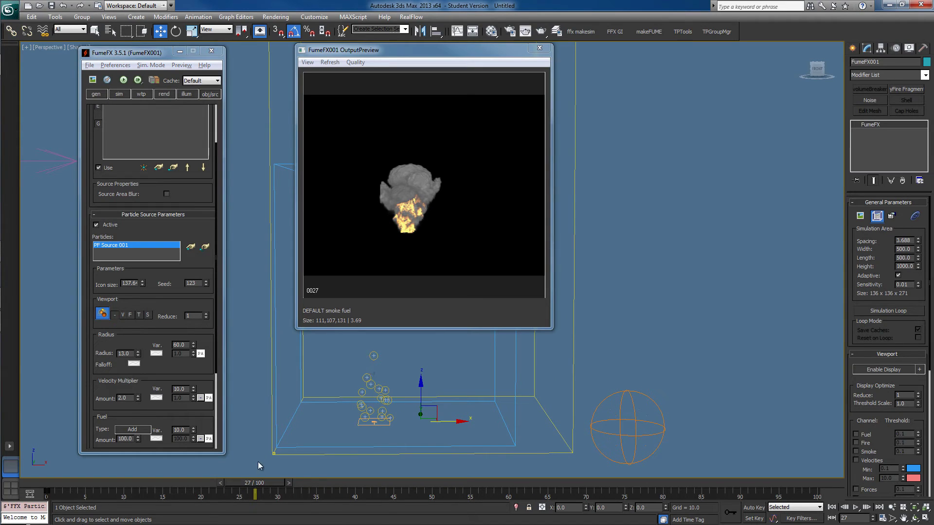
pyautogui.moveTo(249, 494); pyautogui.dragTo(299, 436)
pyautogui.press('w')
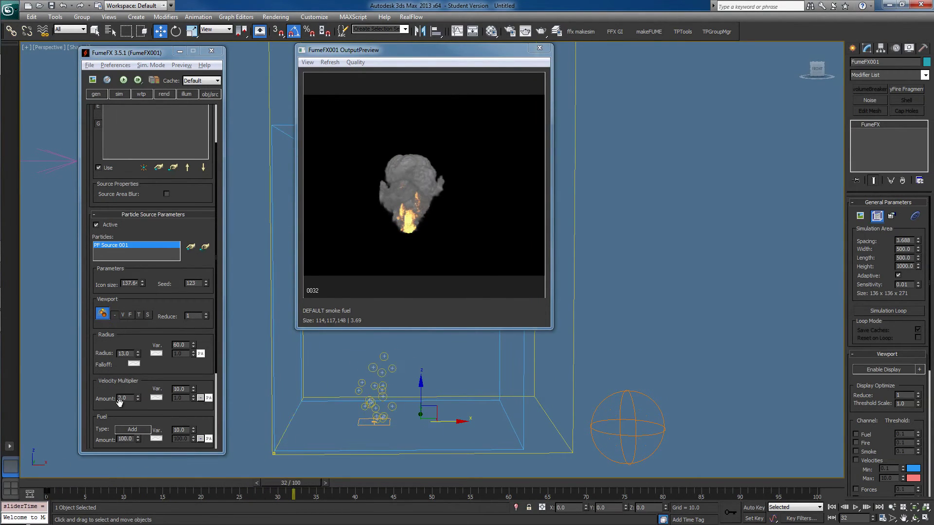
# Restore the Velocity Multiplier amount to 0.8 and check the plume at frame 36.
pyautogui.press('BackSpace')
pyautogui.press('BackSpace')
pyautogui.press('BackSpace')
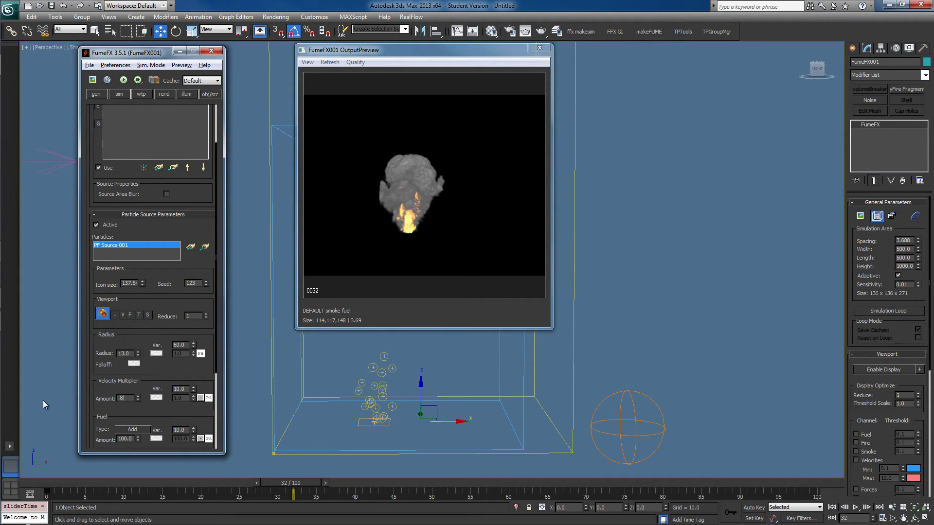
pyautogui.write('.8')
pyautogui.press('Return')
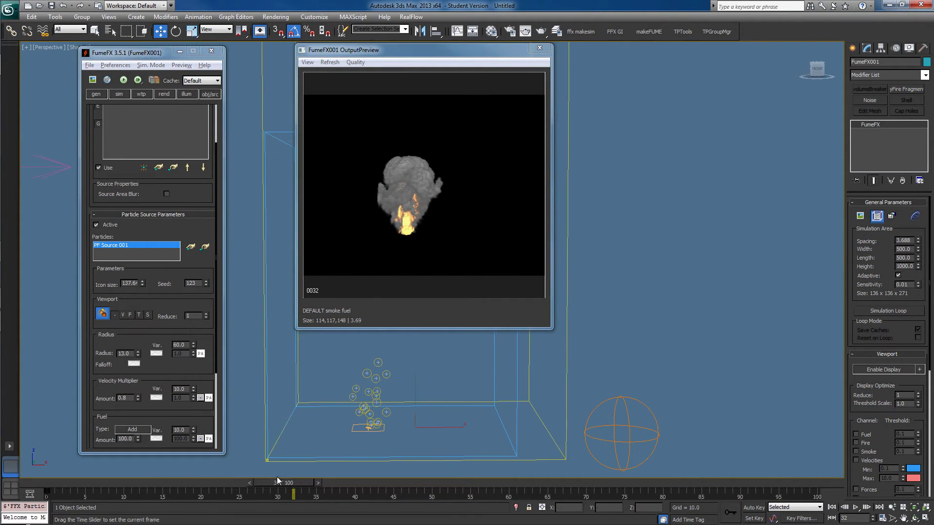
pyautogui.moveTo(276, 479); pyautogui.dragTo(338, 423)
pyautogui.press('w')
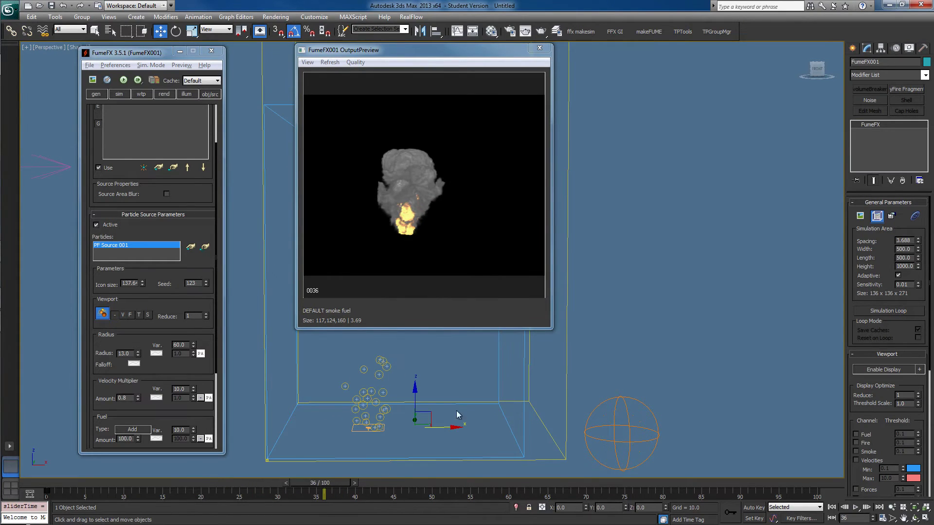
# Set both the width and length of the FumeFX simulation area to 600.
pyautogui.doubleClick(913, 250)
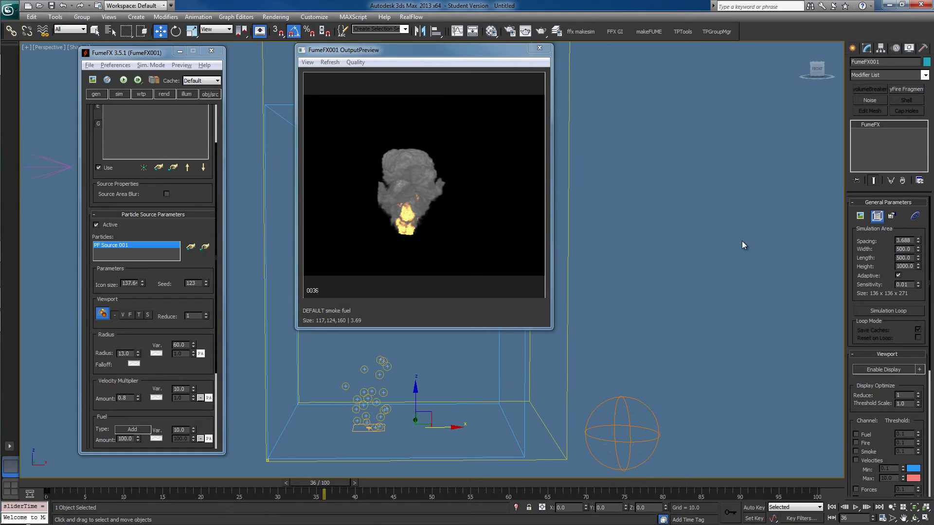
pyautogui.doubleClick(908, 249)
pyautogui.write('600')
pyautogui.doubleClick(903, 258)
pyautogui.write('600')
pyautogui.press('Return')
# Close the output preview and display the Fire and Smoke channels in the viewport with Reduce 5, at frame 51.
pyautogui.scroll(-3, 745, 242)
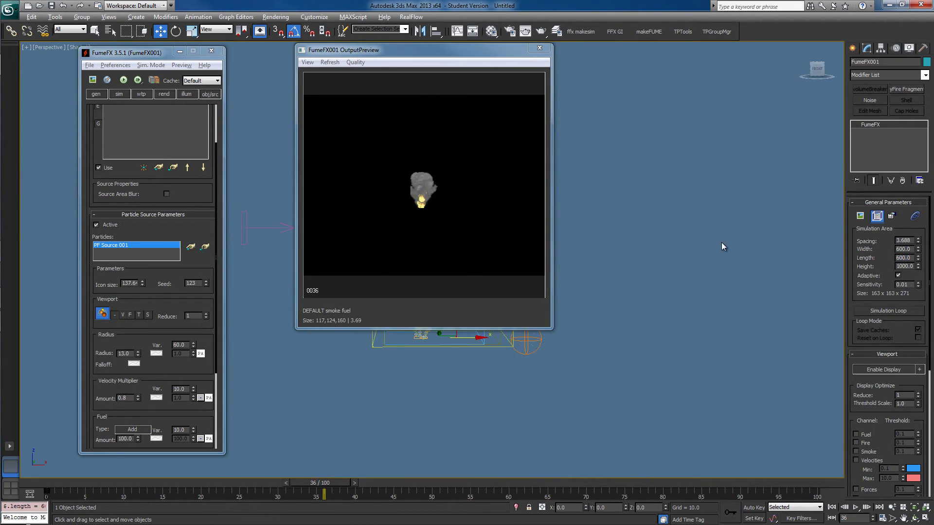
pyautogui.click(539, 49)
pyautogui.scroll(3, 636, 170)
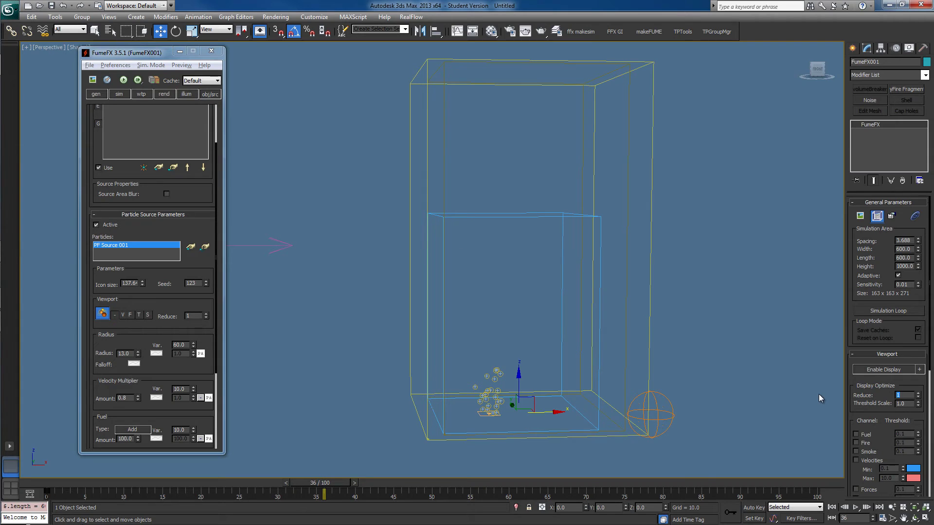
pyautogui.moveTo(743, 347); pyautogui.dragTo(695, 326, button='middle')
pyautogui.click(857, 443)
pyautogui.click(857, 451)
pyautogui.moveTo(330, 487); pyautogui.dragTo(482, 465)
pyautogui.keyDown('alt'); pyautogui.moveTo(500, 386); pyautogui.dragTo(590, 399, button='middle'); pyautogui.keyUp('alt')
pyautogui.scroll(-3, 610, 404)
# Add the Wind001 space warp to the FumeFX objects and sources list.
pyautogui.click(210, 95)
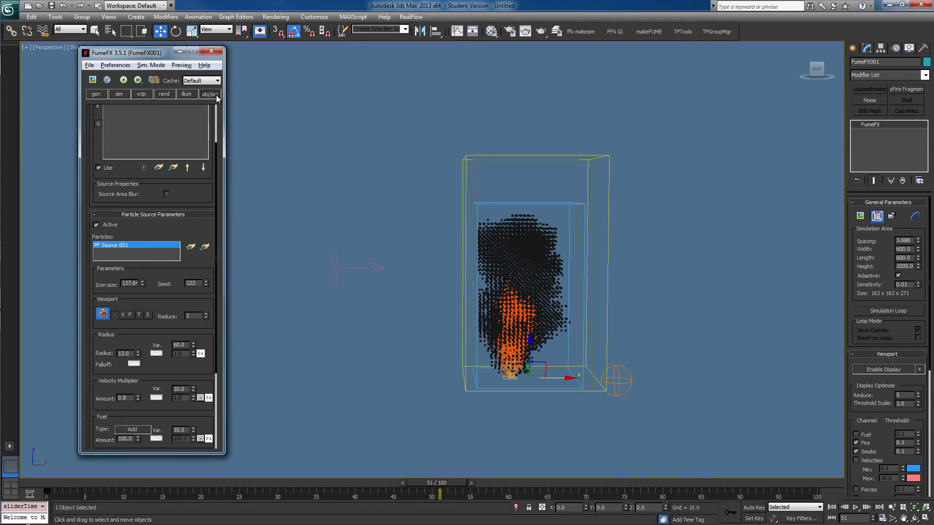
pyautogui.click(209, 94)
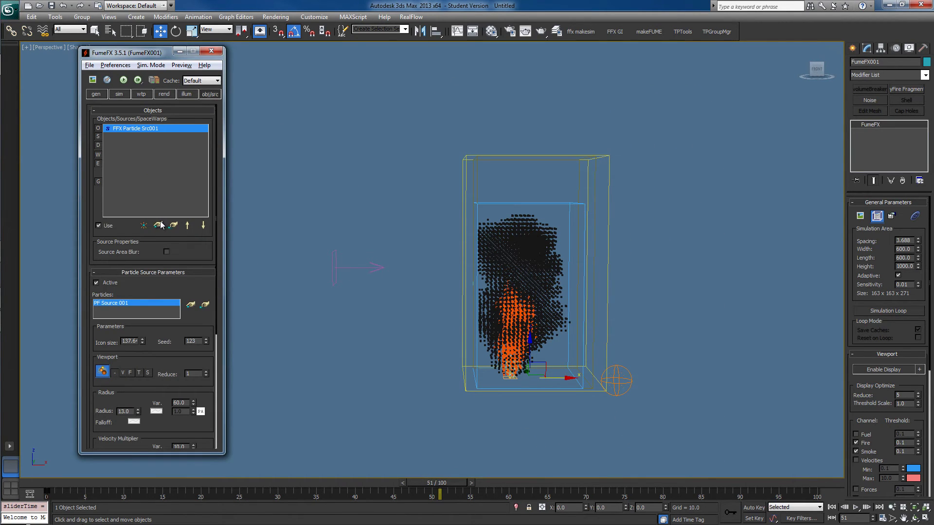
pyautogui.scroll(3, 471, 208)
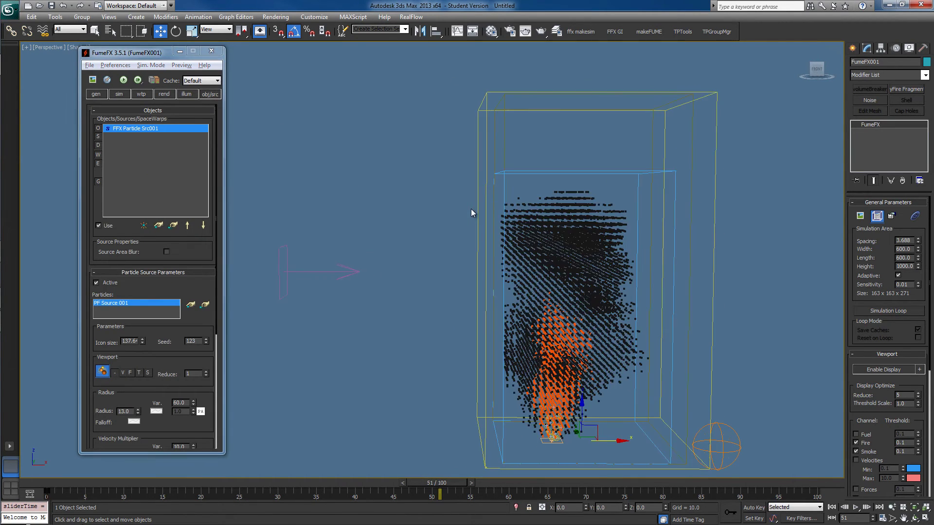
pyautogui.click(159, 228)
pyautogui.click(331, 265)
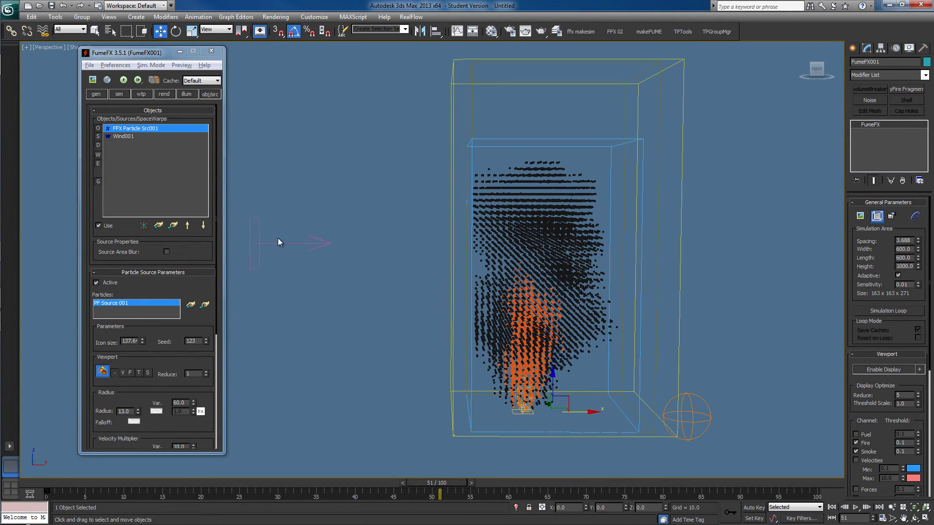
# Set the wind space warp's Strength to 1.8 and check the particles at frame 17.
pyautogui.click(277, 241)
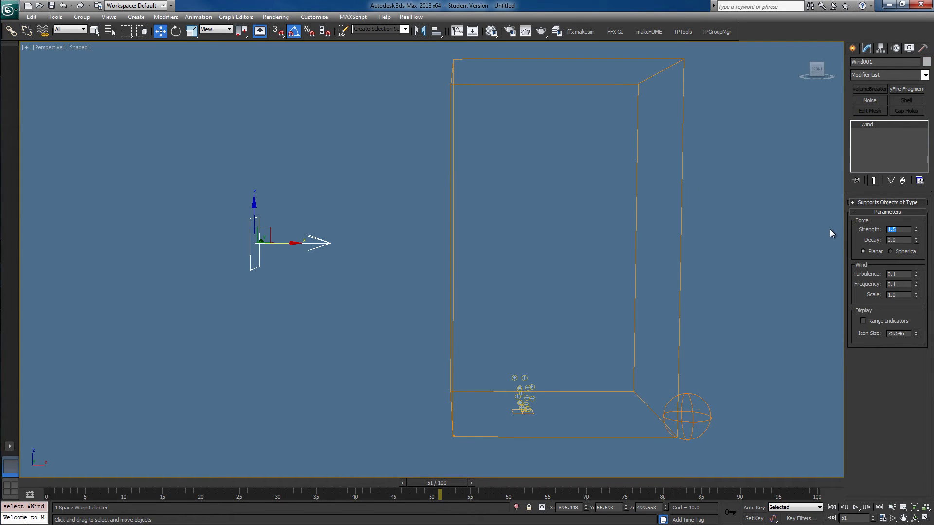
pyautogui.write('1')
pyautogui.moveTo(418, 480); pyautogui.dragTo(181, 459)
pyautogui.press('w')
pyautogui.scroll(3, 521, 365)
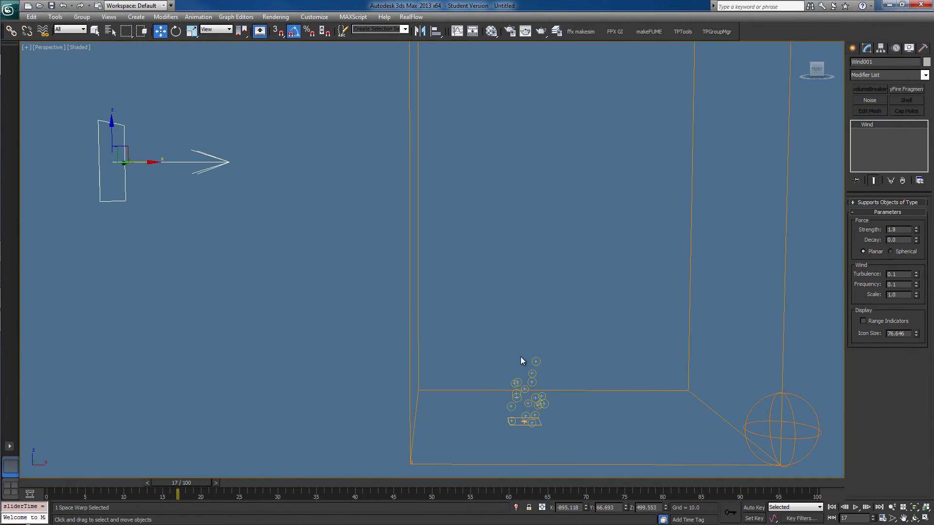
pyautogui.moveTo(520, 360); pyautogui.dragTo(502, 353, button='middle')
# In PF Source 001's Particle View, set the wind Force operator's Influence to 200%.
pyautogui.click(496, 409)
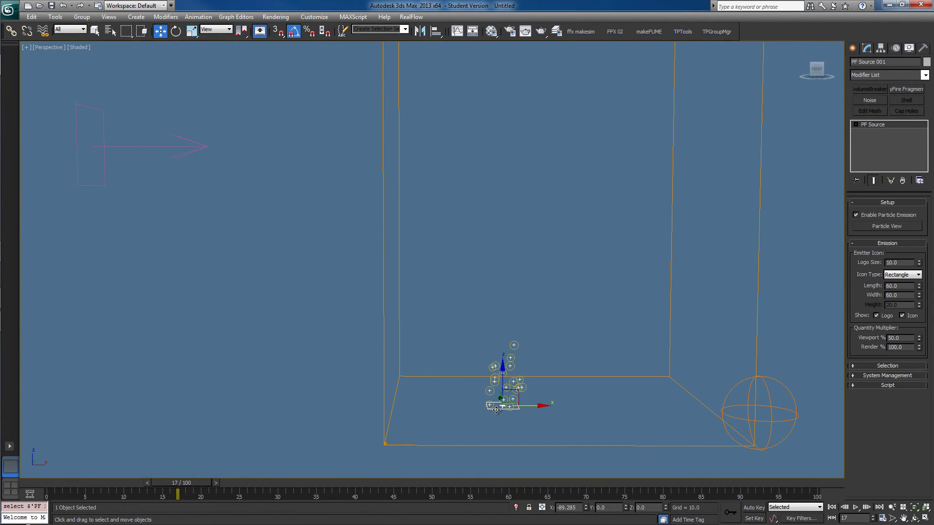
pyautogui.click(887, 226)
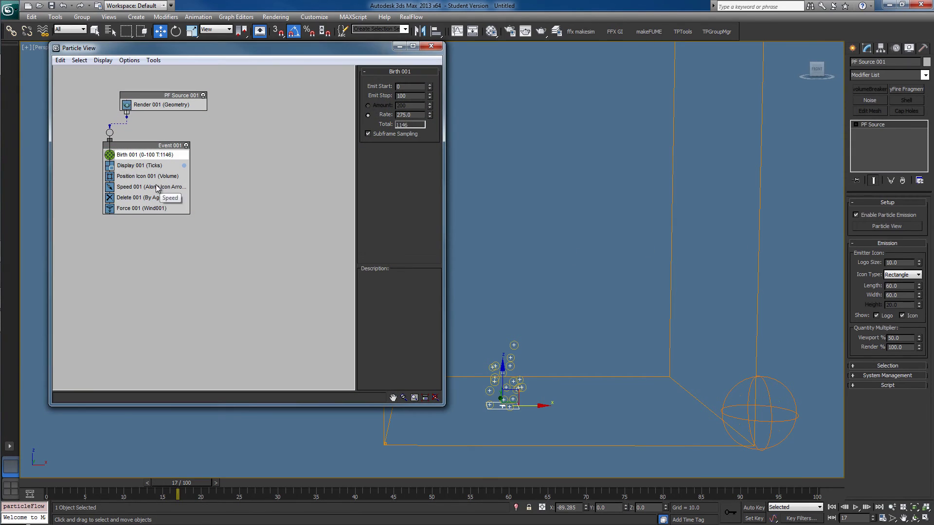
pyautogui.click(156, 209)
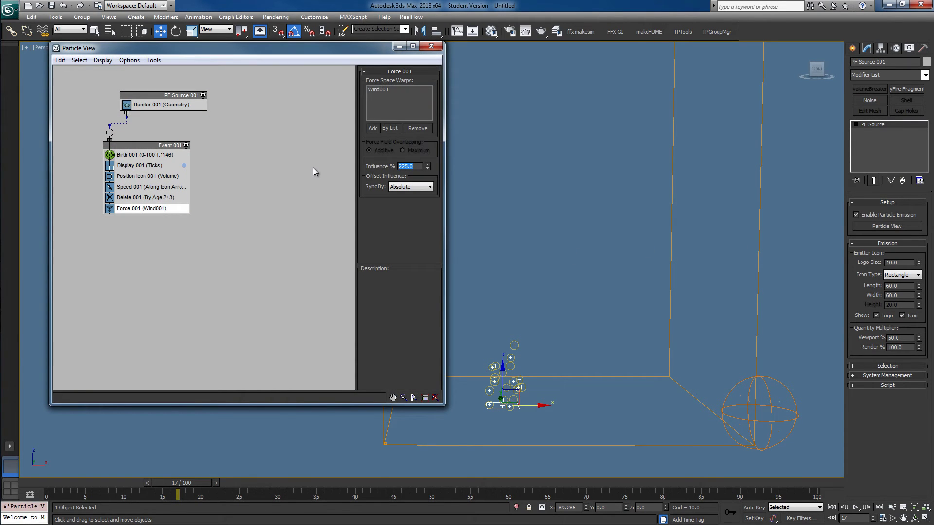
pyautogui.write('200')
pyautogui.click(431, 47)
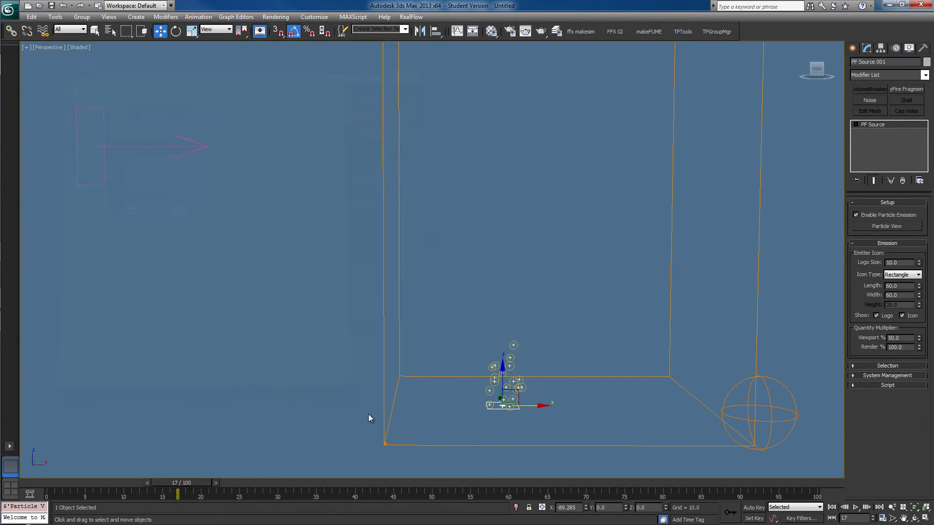
pyautogui.scroll(-5, 387, 315)
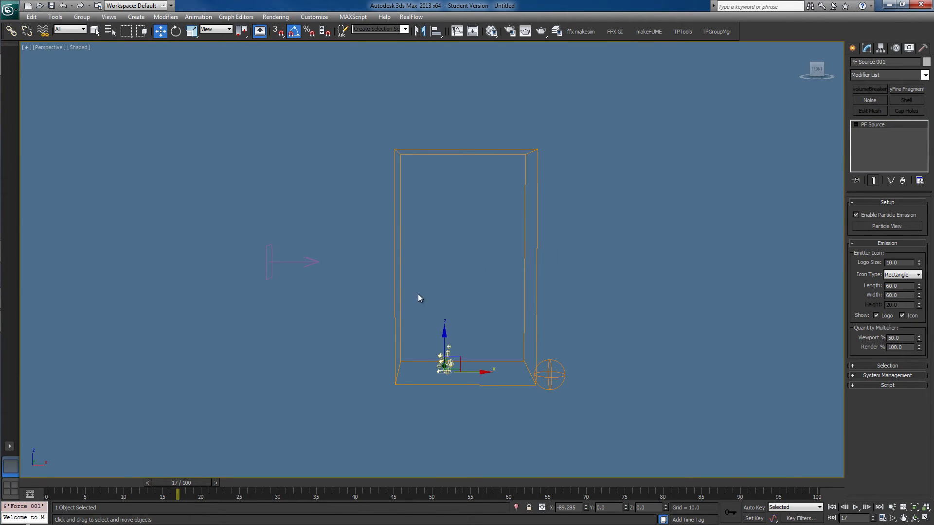
# Shift the FumeFX001 container along X to about -24.7 so the emitter sits nearer its upwind side.
pyautogui.click(398, 295)
pyautogui.scroll(4, 435, 280)
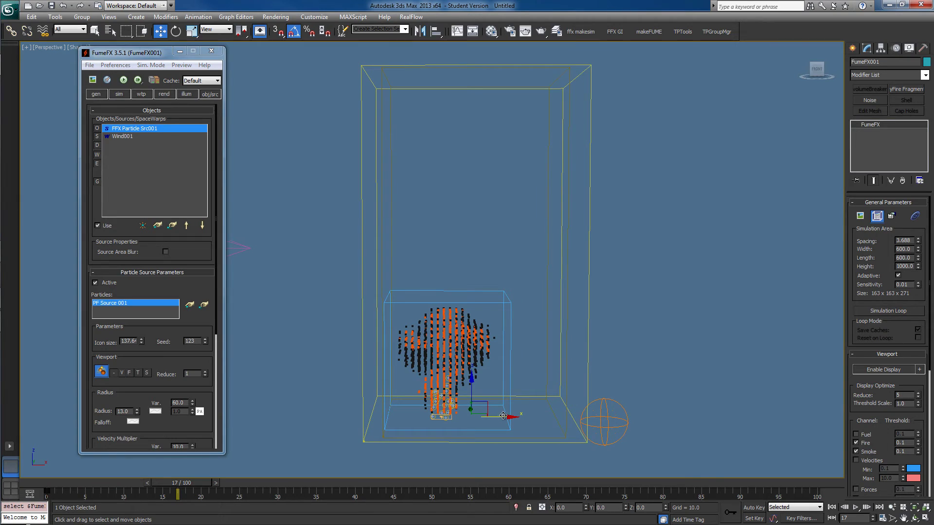
pyautogui.moveTo(506, 416); pyautogui.dragTo(500, 416)
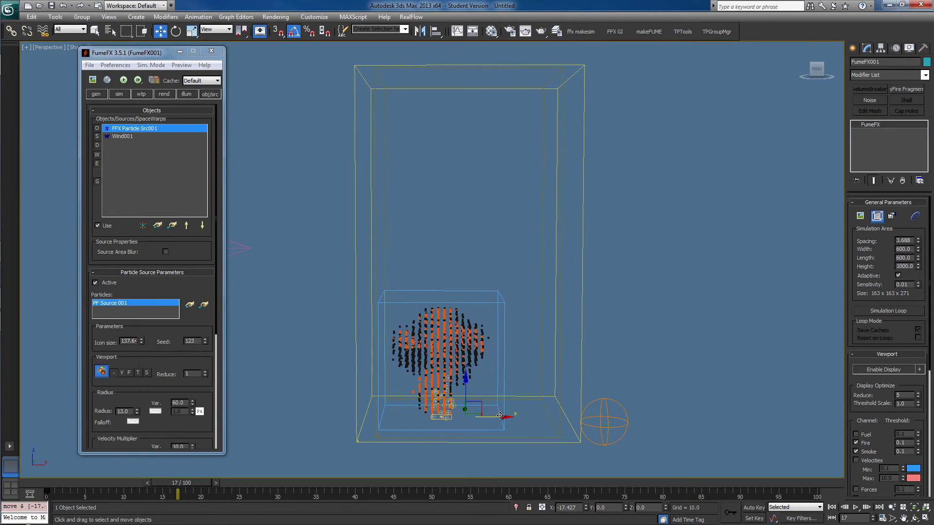
pyautogui.moveTo(484, 346); pyautogui.dragTo(500, 344, button='middle')
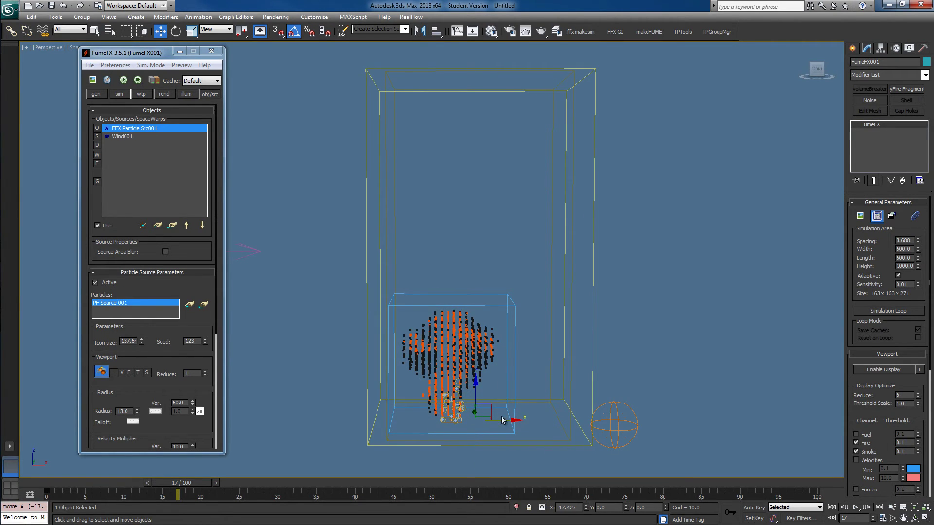
pyautogui.moveTo(503, 420); pyautogui.dragTo(500, 421)
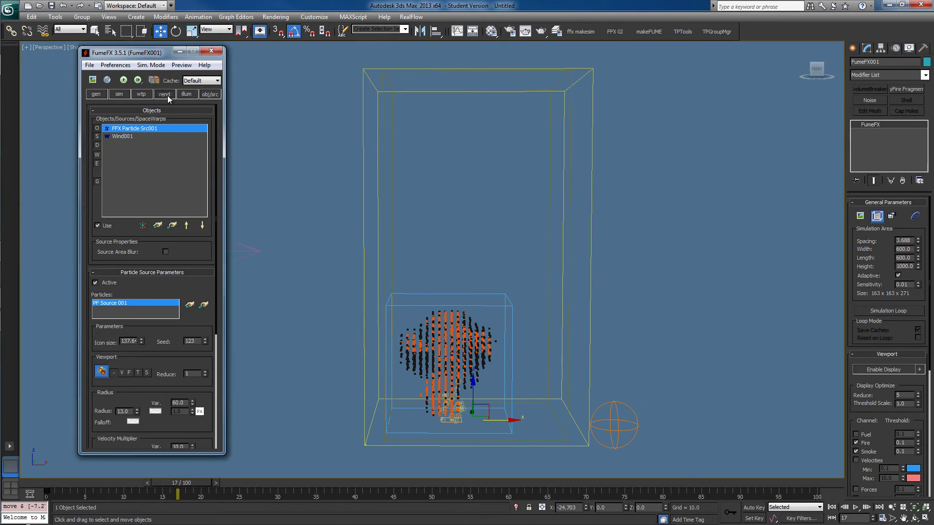
# Set the FumeFX simulation Spacing to 2.766 and start the default simulation.
pyautogui.click(168, 97)
pyautogui.moveTo(142, 329)
pyautogui.mouseDown()
pyautogui.moveTo(148, 235)
pyautogui.moveTo(140, 229)
pyautogui.moveTo(131, 293)
pyautogui.mouseUp()
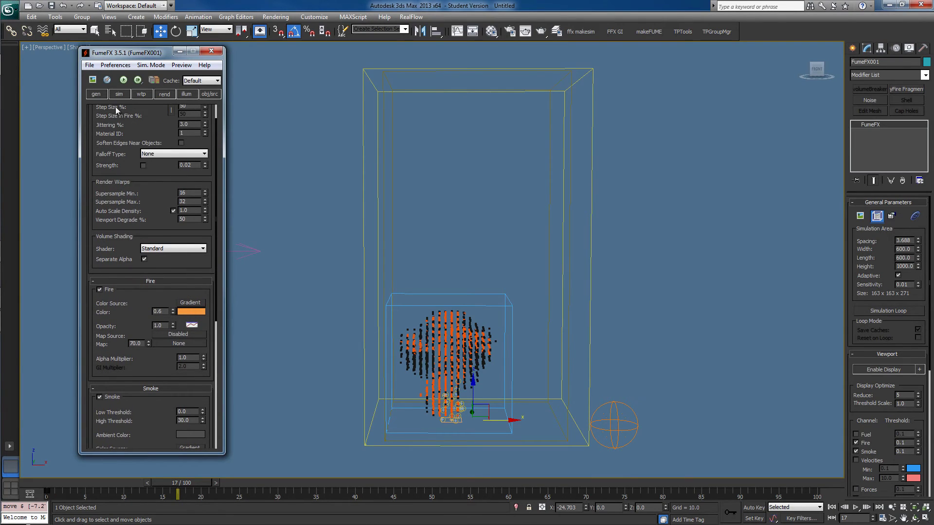
pyautogui.click(96, 94)
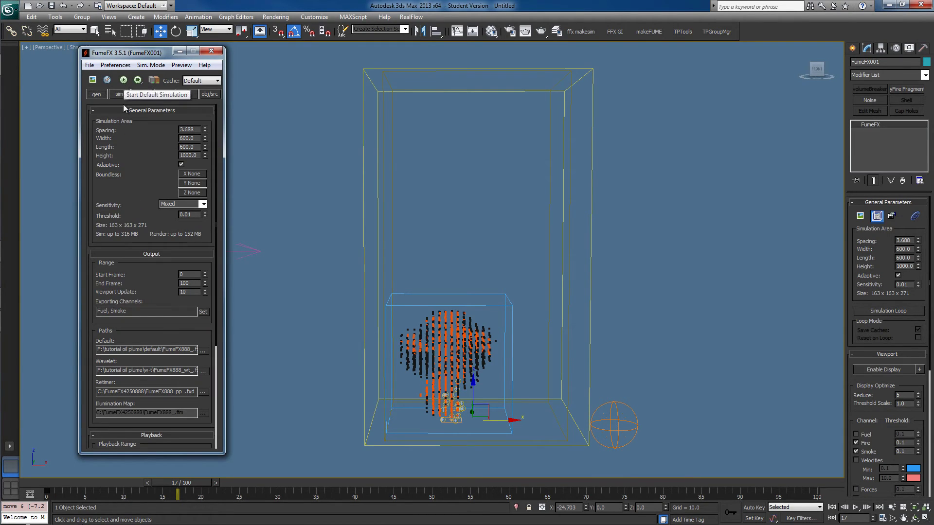
pyautogui.moveTo(206, 134); pyautogui.dragTo(204, 142)
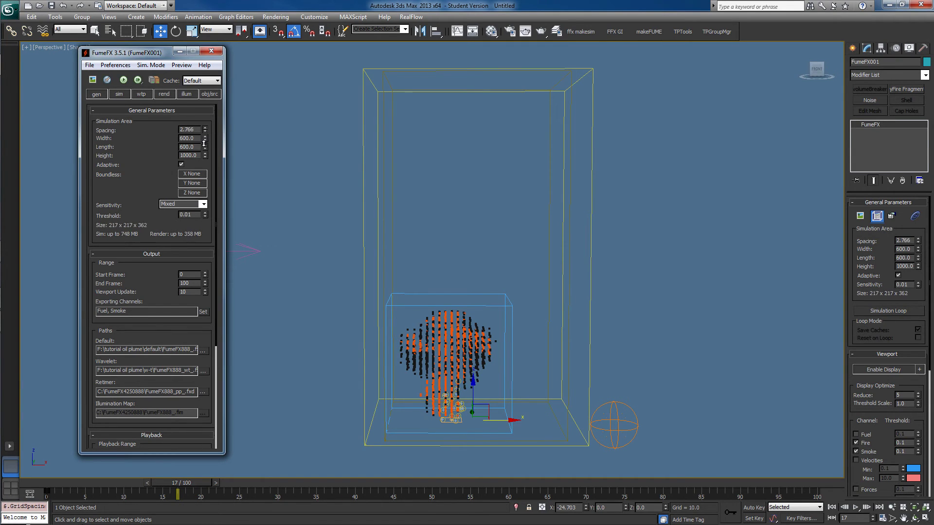
pyautogui.click(123, 80)
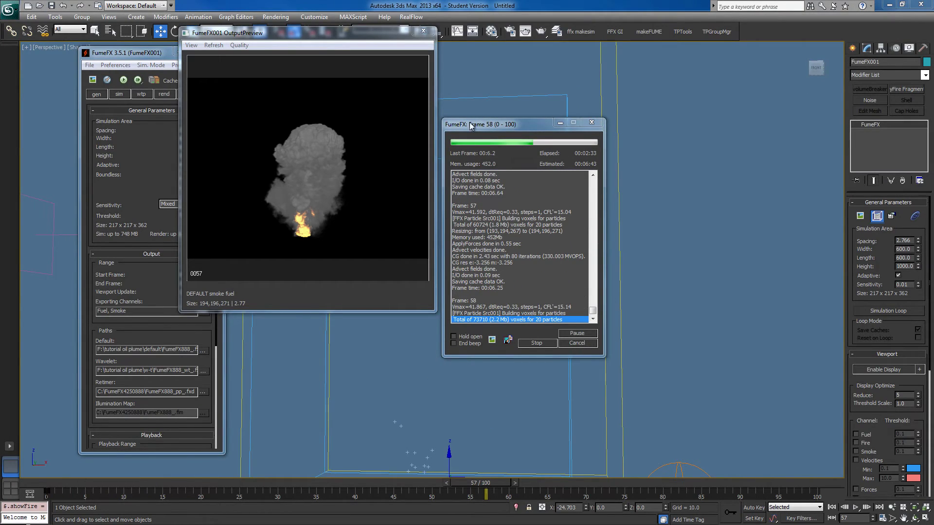
# Cancel the simulation at frame 58 and review the output preview between frames 5 and 50.
pyautogui.moveTo(497, 118); pyautogui.dragTo(505, 118)
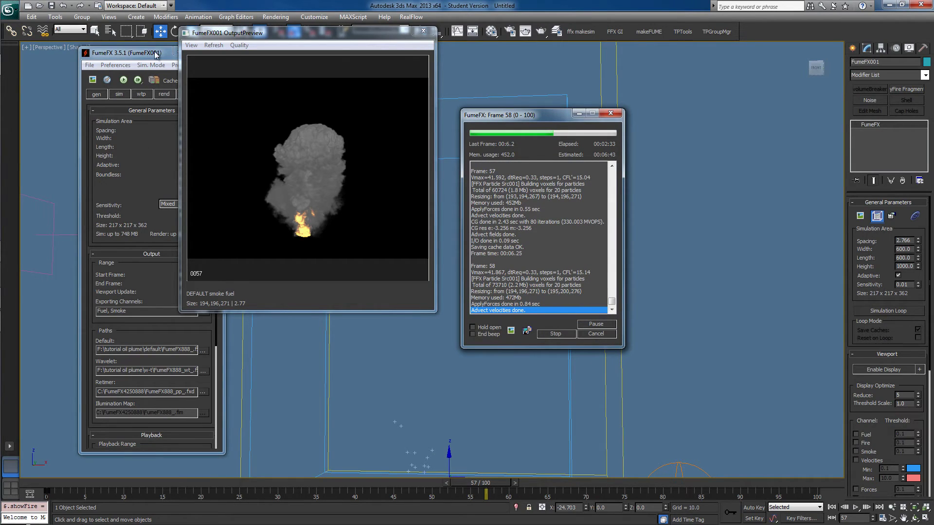
pyautogui.moveTo(156, 54); pyautogui.dragTo(127, 54)
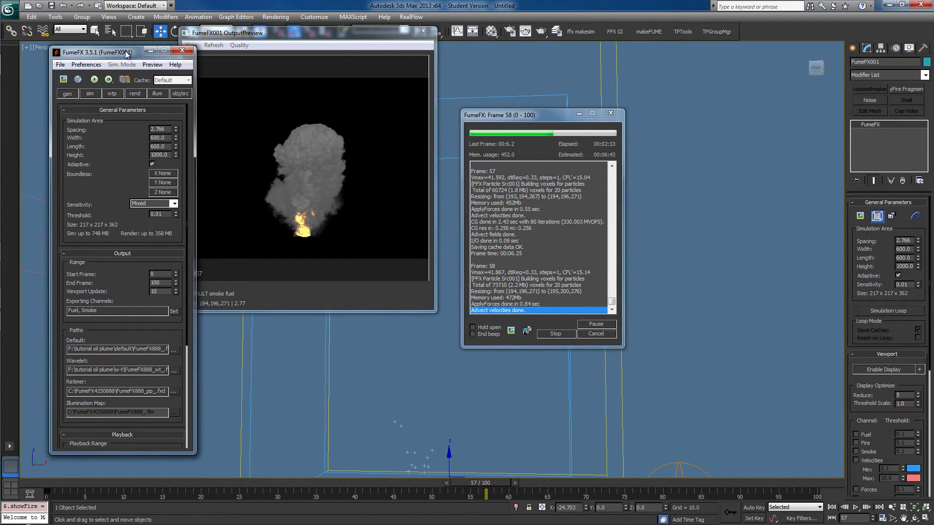
pyautogui.click(596, 334)
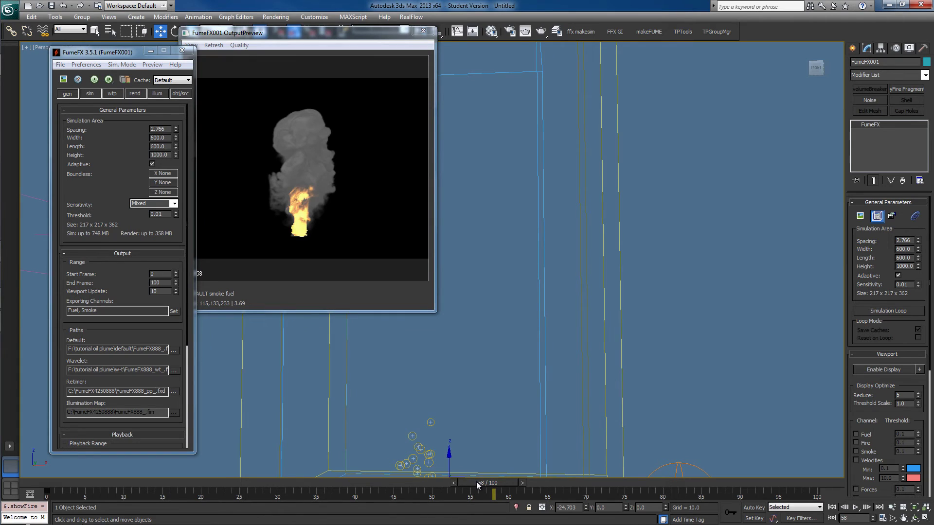
pyautogui.moveTo(477, 482); pyautogui.dragTo(81, 481)
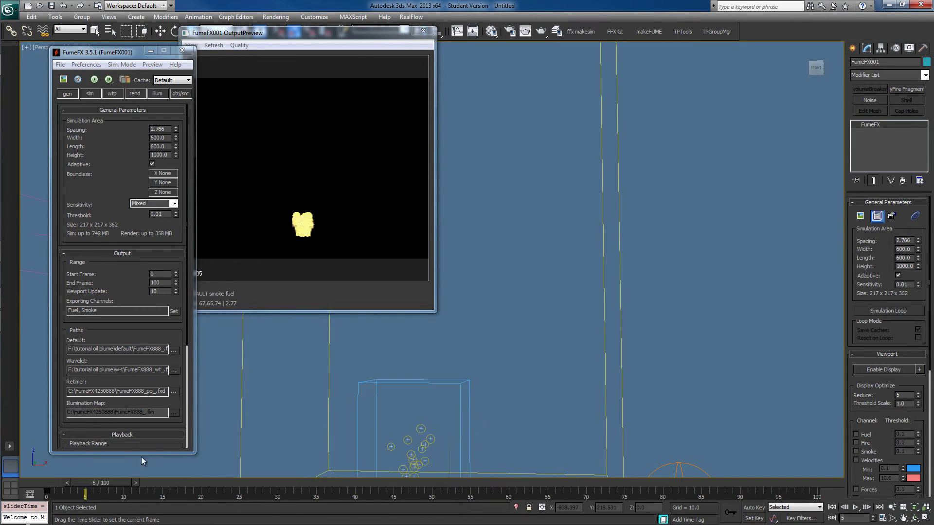
pyautogui.moveTo(141, 457); pyautogui.dragTo(422, 442)
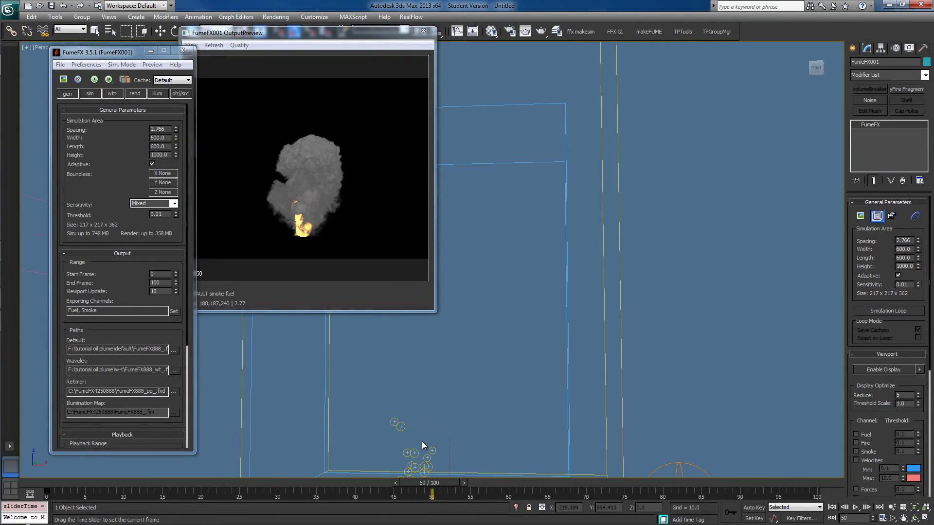
pyautogui.press('w')
# Set the particle source's Velocity Multiplier variation to 15.
pyautogui.click(90, 99)
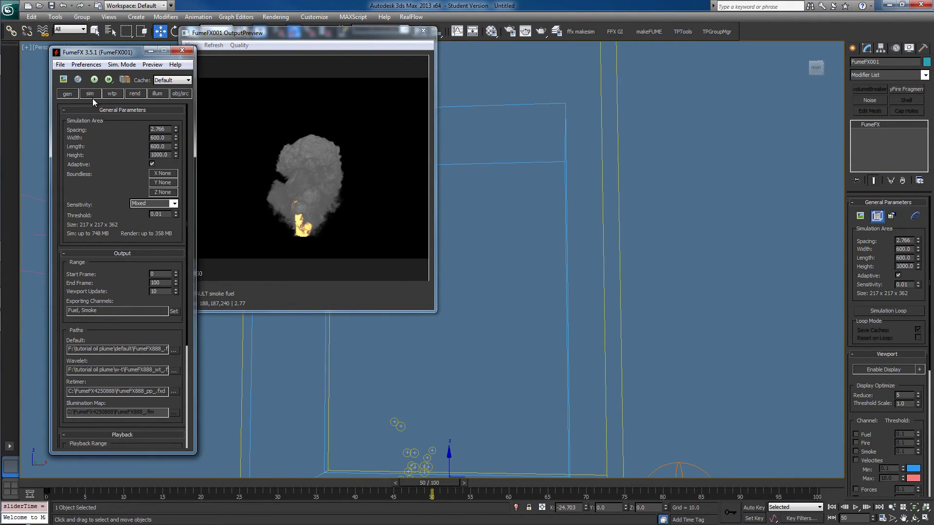
pyautogui.click(90, 93)
pyautogui.moveTo(126, 314); pyautogui.dragTo(121, 231)
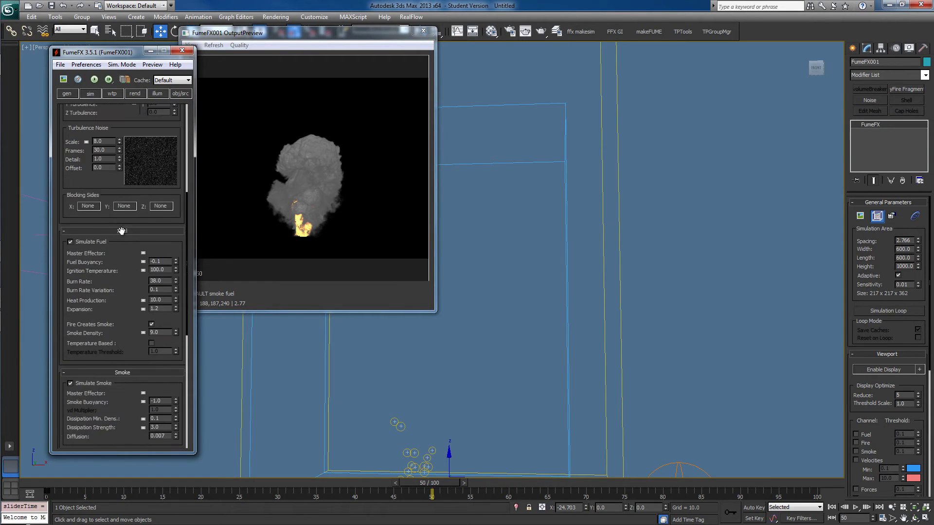
pyautogui.scroll(-5, 141, 316)
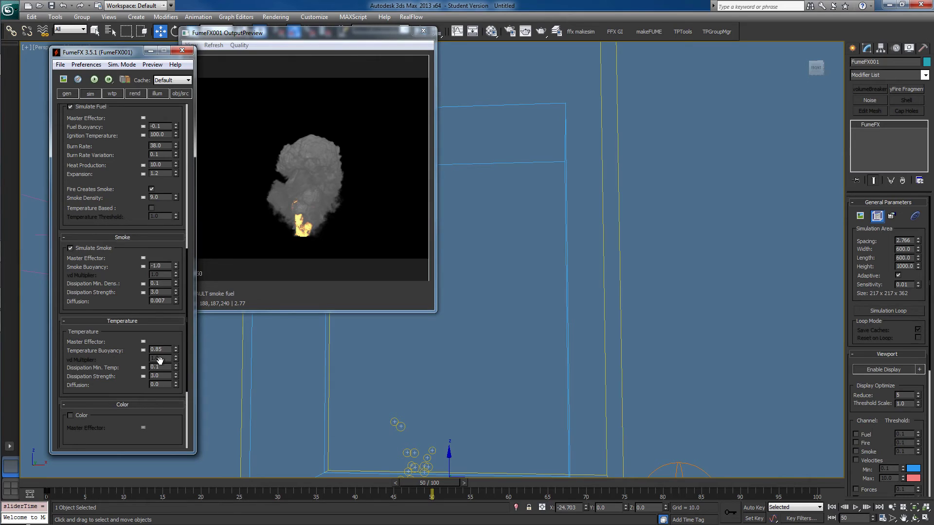
pyautogui.click(181, 94)
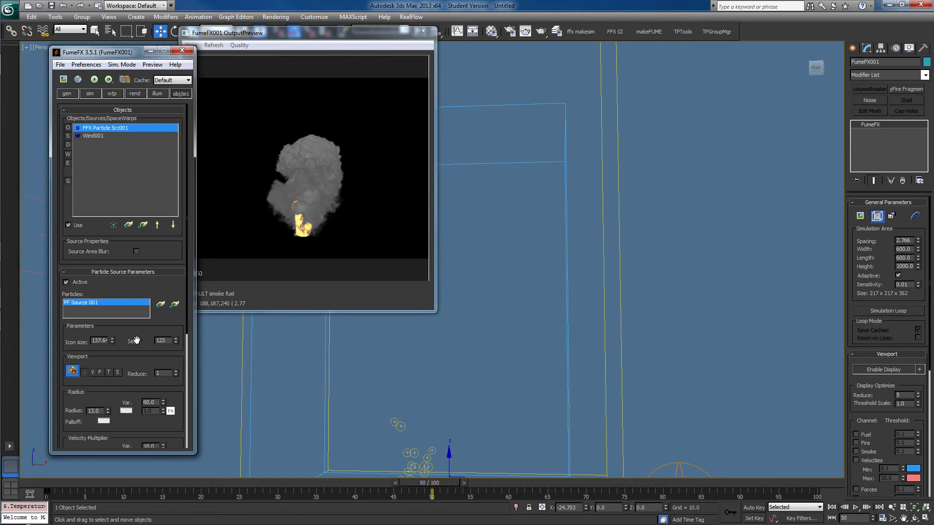
pyautogui.scroll(-3, 117, 359)
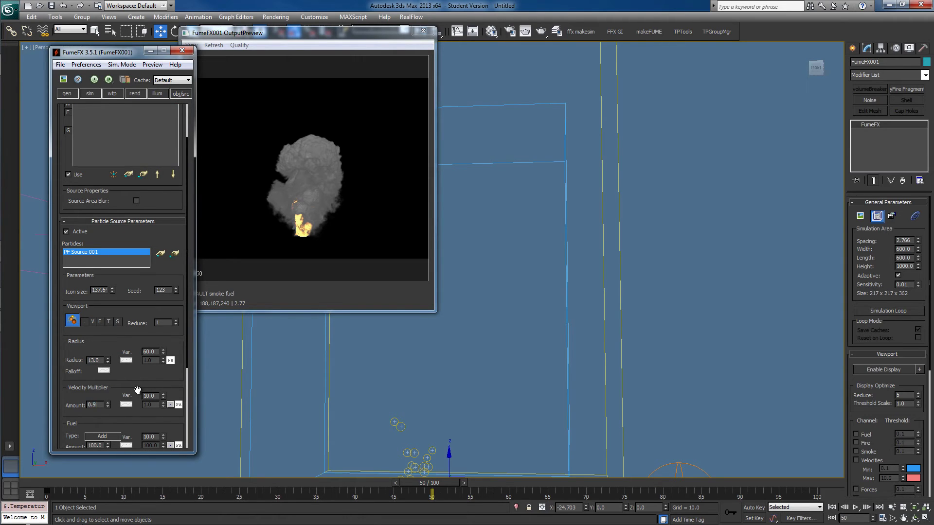
pyautogui.moveTo(156, 395); pyautogui.dragTo(78, 388)
pyautogui.write('15')
pyautogui.moveTo(114, 385); pyautogui.dragTo(127, 324)
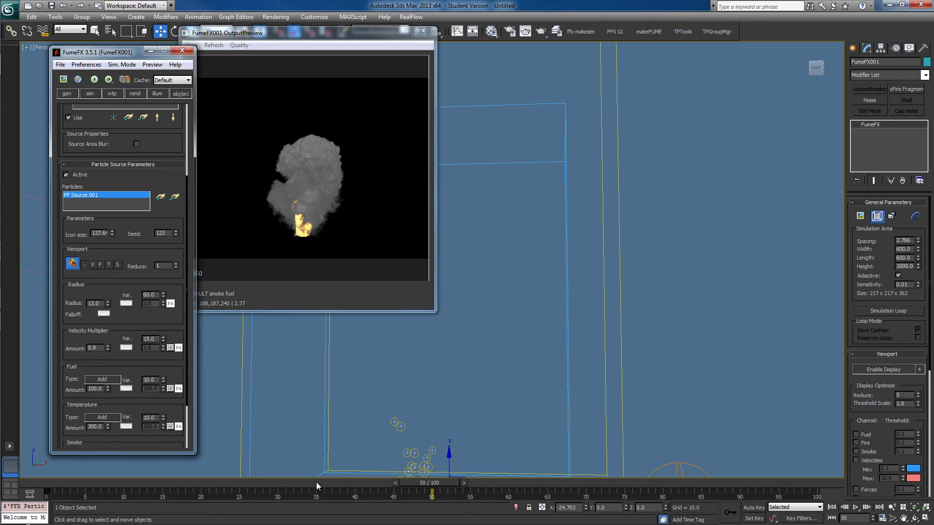
# Check the output preview at frame 18 and set the fuel Expansion to 1.3.
pyautogui.moveTo(317, 483); pyautogui.dragTo(193, 433)
pyautogui.press('w')
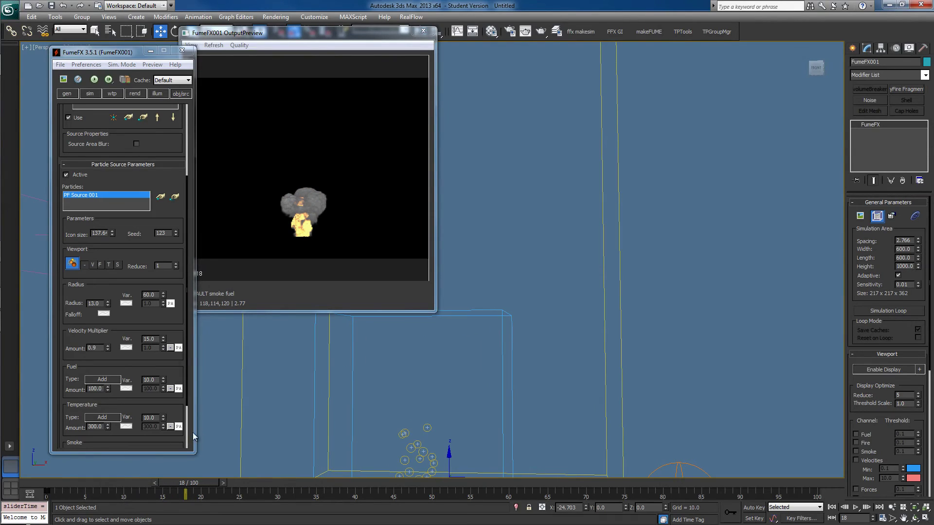
pyautogui.click(90, 93)
pyautogui.scroll(-5, 133, 226)
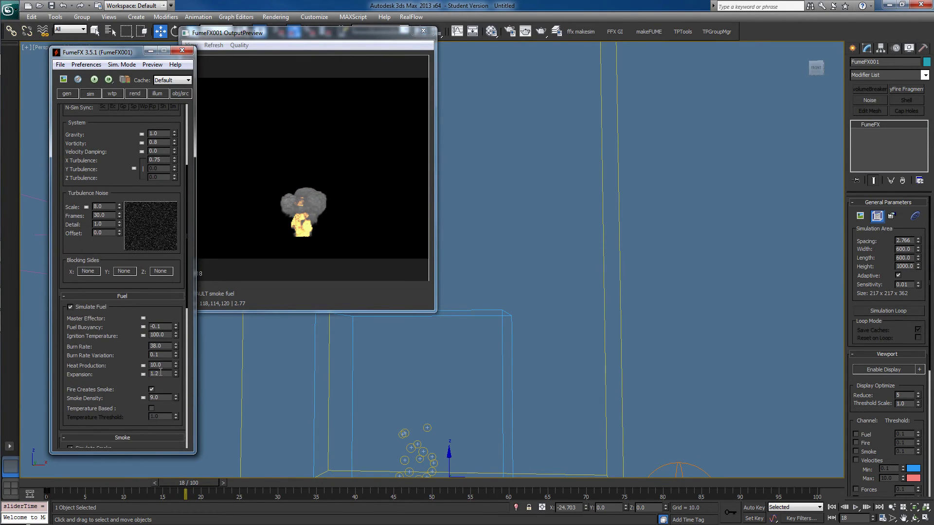
pyautogui.doubleClick(161, 372)
pyautogui.write('1.3')
# Review the simulated plume in the output preview at frame 54.
pyautogui.keyDown('alt'); pyautogui.moveTo(803, 399); pyautogui.dragTo(308, 428, button='middle'); pyautogui.keyUp('alt')
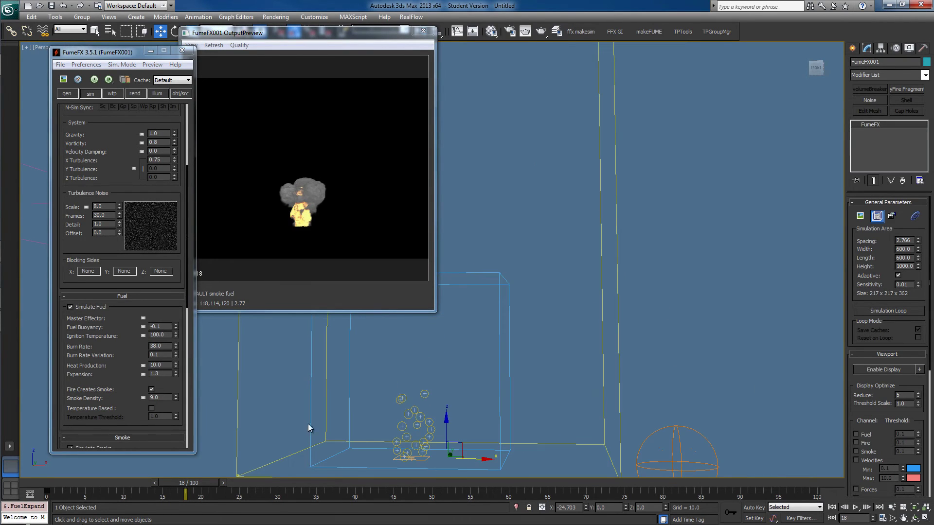
pyautogui.moveTo(194, 486); pyautogui.dragTo(469, 445)
pyautogui.press('w')
pyautogui.scroll(-3, 484, 348)
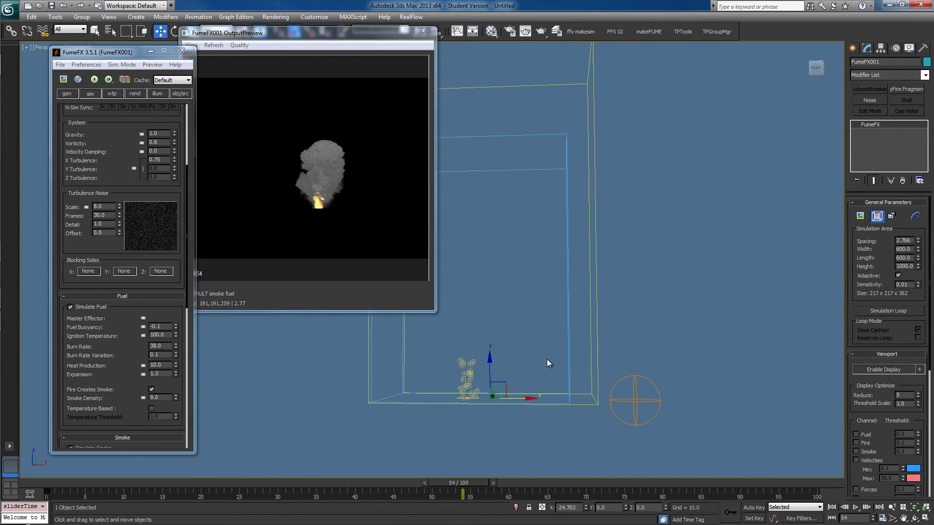
pyautogui.moveTo(532, 353); pyautogui.dragTo(680, 333, button='middle')
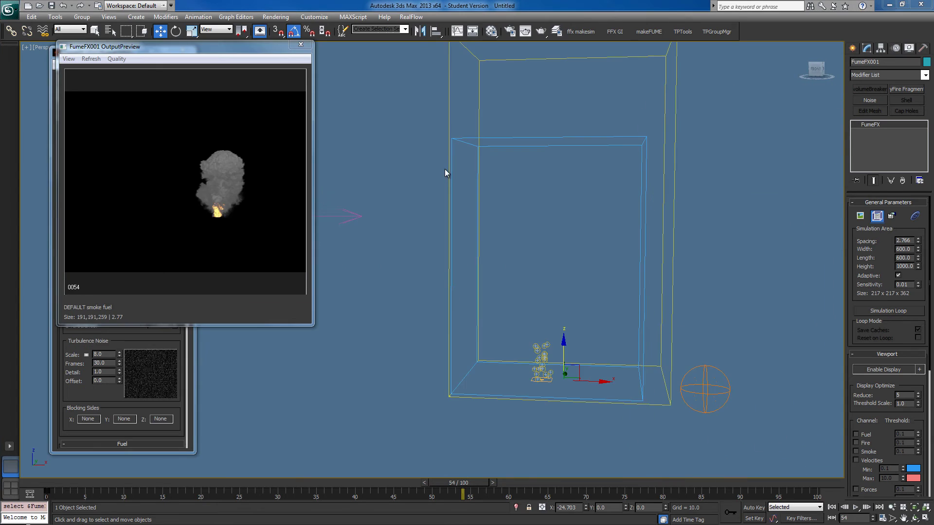
# Clone the Wind001 space warp as a Copy.
pyautogui.moveTo(444, 173); pyautogui.dragTo(537, 180, button='middle')
pyautogui.keyDown('alt'); pyautogui.moveTo(593, 191); pyautogui.dragTo(563, 198, button='middle'); pyautogui.keyUp('alt')
pyautogui.scroll(5, 563, 197)
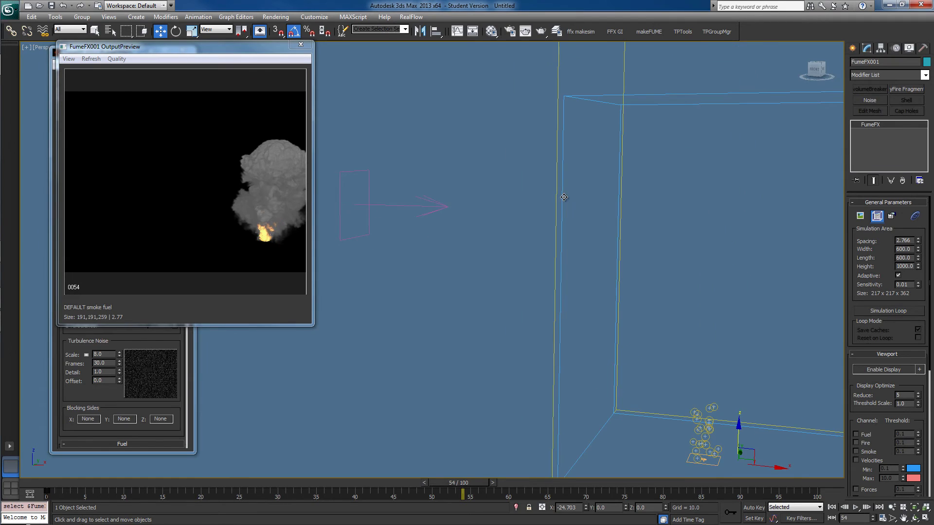
pyautogui.click(433, 206)
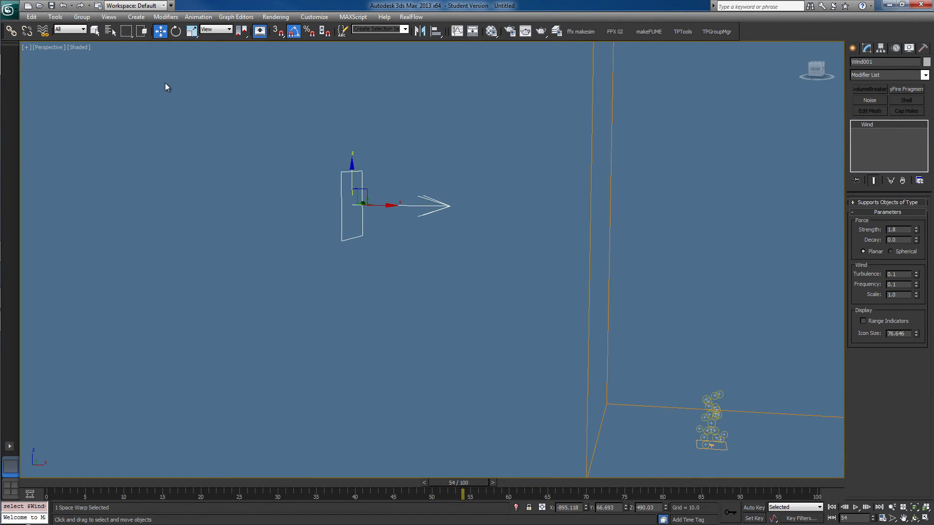
pyautogui.click(31, 17)
pyautogui.click(71, 91)
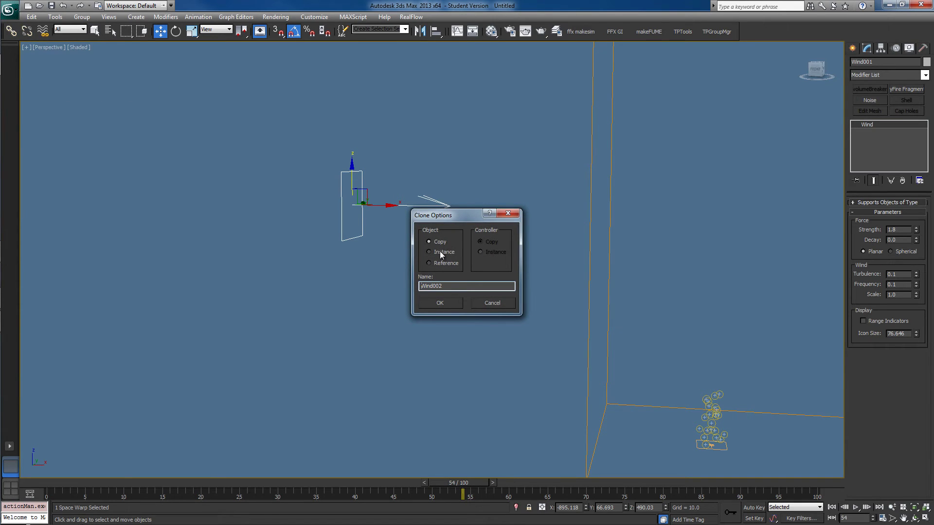
pyautogui.click(440, 302)
# Stack the two winds vertically, with the copy at Z about 524 and the original at Z about 310.
pyautogui.moveTo(347, 170); pyautogui.dragTo(347, 132)
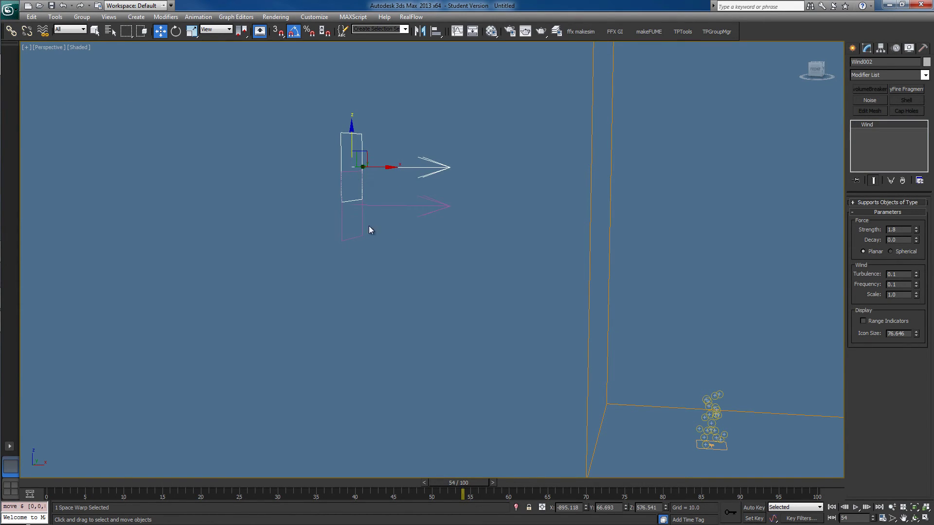
pyautogui.click(364, 229)
pyautogui.moveTo(350, 170); pyautogui.dragTo(350, 247)
pyautogui.click(365, 166)
pyautogui.moveTo(353, 144); pyautogui.dragTo(352, 168)
pyautogui.keyDown('alt'); pyautogui.moveTo(439, 172); pyautogui.dragTo(632, 97, button='middle'); pyautogui.keyUp('alt')
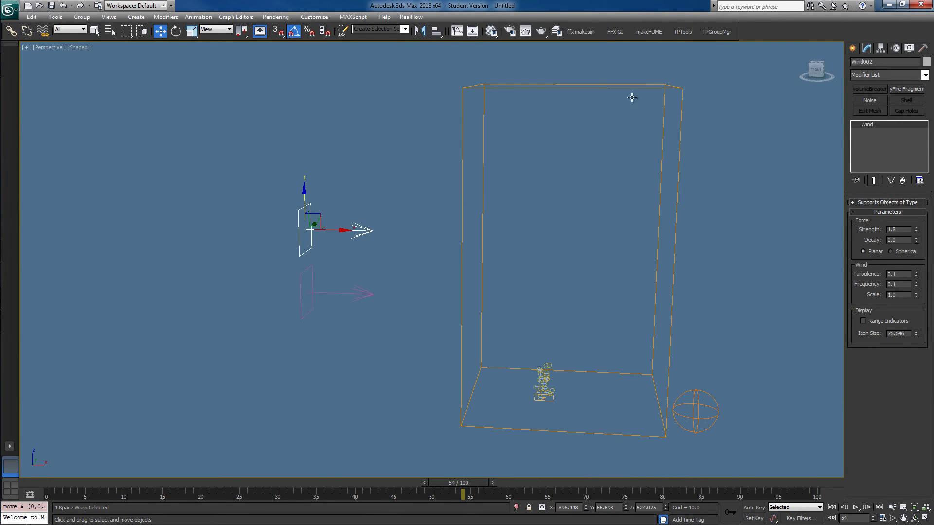
# Rename the lower wind "Pflow wind" and the upper copy "Fume_wind".
pyautogui.click(300, 276)
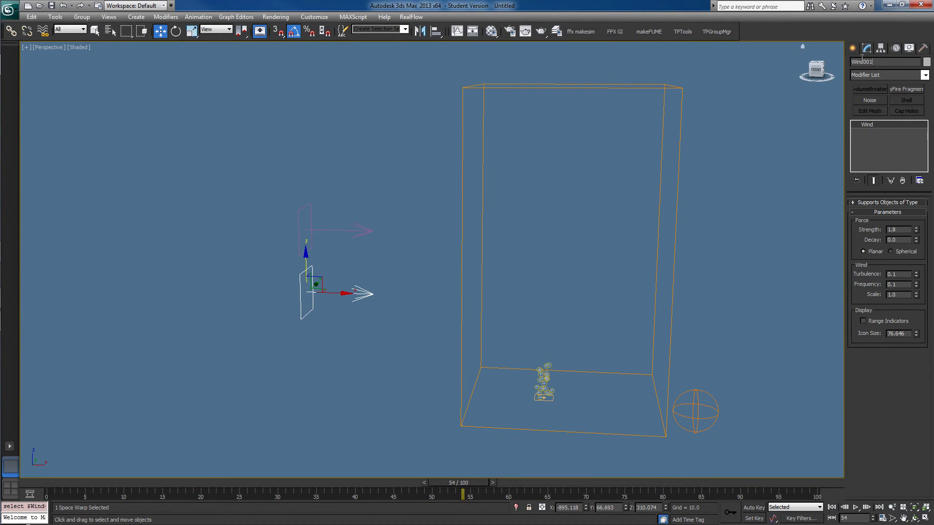
pyautogui.doubleClick(862, 62)
pyautogui.write('Pflow wind')
pyautogui.click(299, 224)
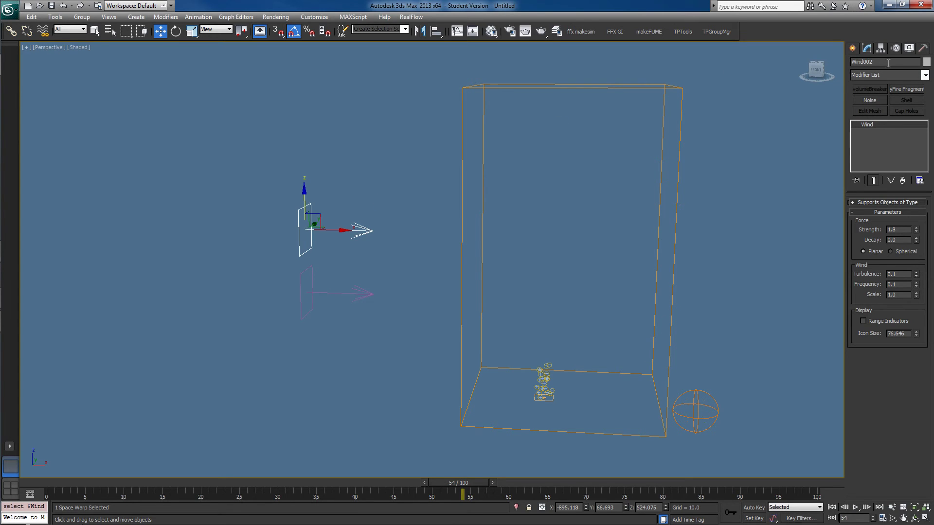
pyautogui.write('Fume_wind')
pyautogui.keyDown('alt'); pyautogui.moveTo(636, 116); pyautogui.dragTo(638, 111, button='middle'); pyautogui.keyUp('alt')
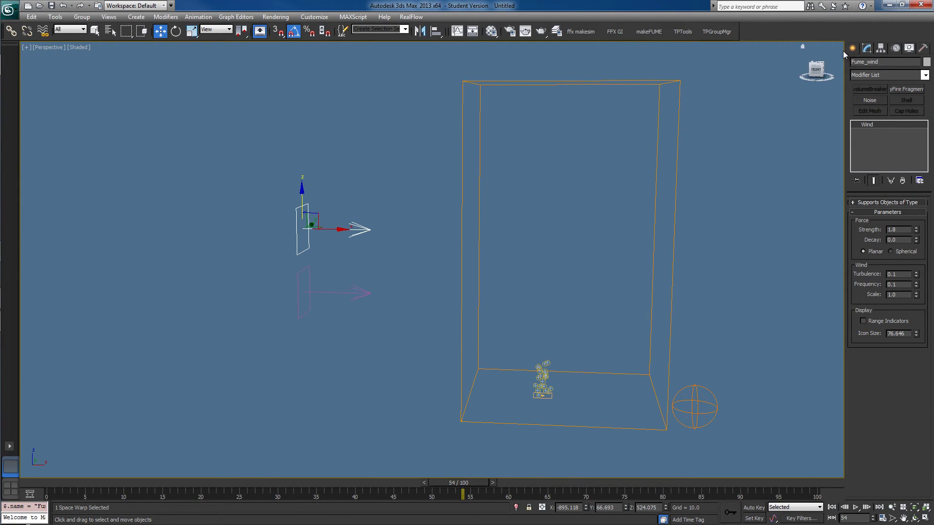
# Remove Pflow wind from the FumeFX001 container's list of objects, sources and space warps.
pyautogui.click(523, 84)
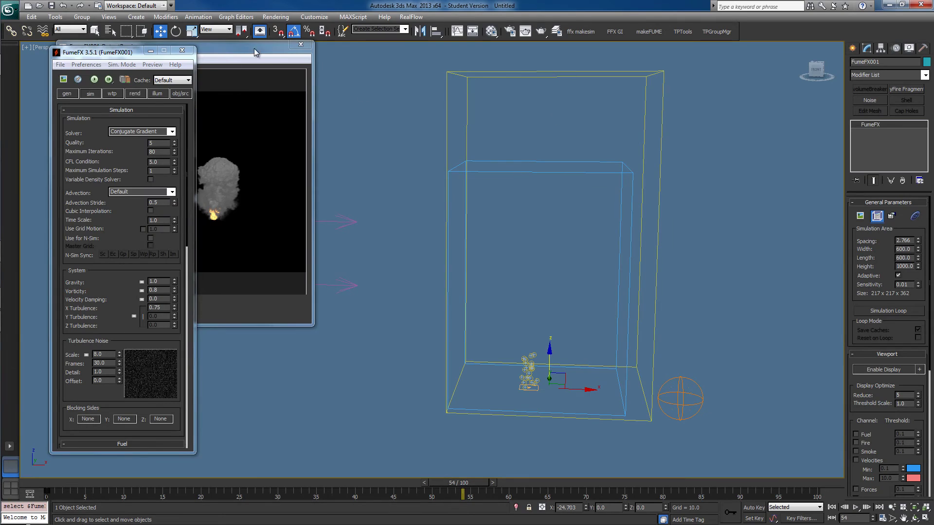
pyautogui.moveTo(254, 48); pyautogui.dragTo(393, 56)
pyautogui.click(185, 95)
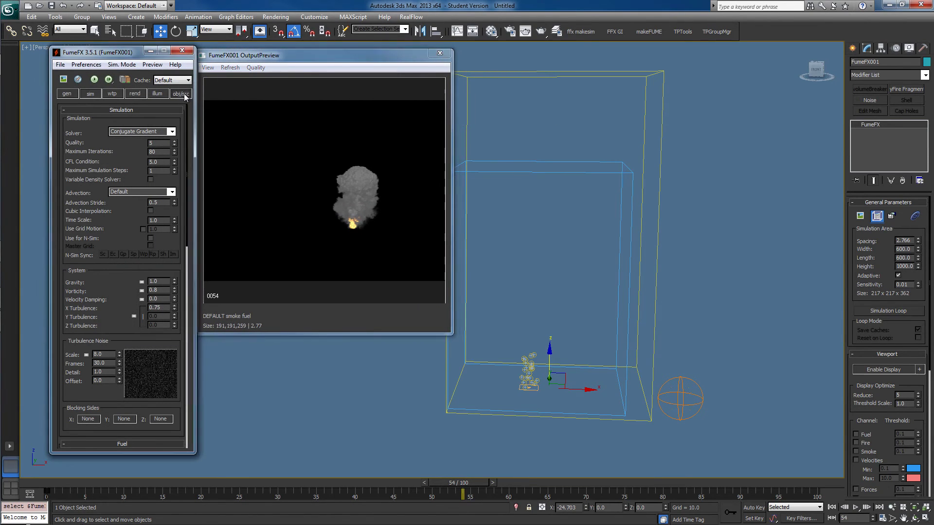
pyautogui.click(184, 95)
pyautogui.click(96, 136)
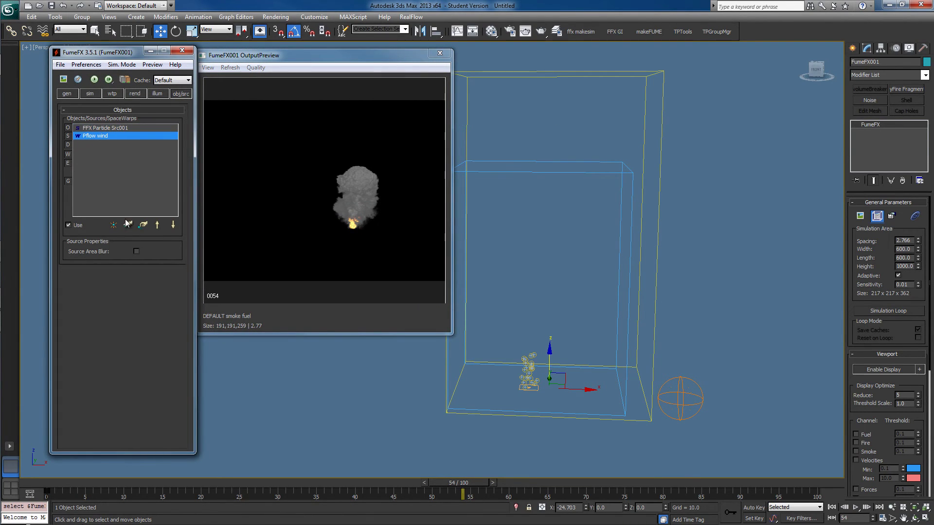
pyautogui.click(143, 226)
# Add the Fume_wind space warp to the FumeFX001 container's object list.
pyautogui.moveTo(586, 149); pyautogui.dragTo(660, 144, button='middle')
pyautogui.moveTo(339, 58); pyautogui.dragTo(540, 87)
pyautogui.moveTo(446, 85); pyautogui.dragTo(563, 94)
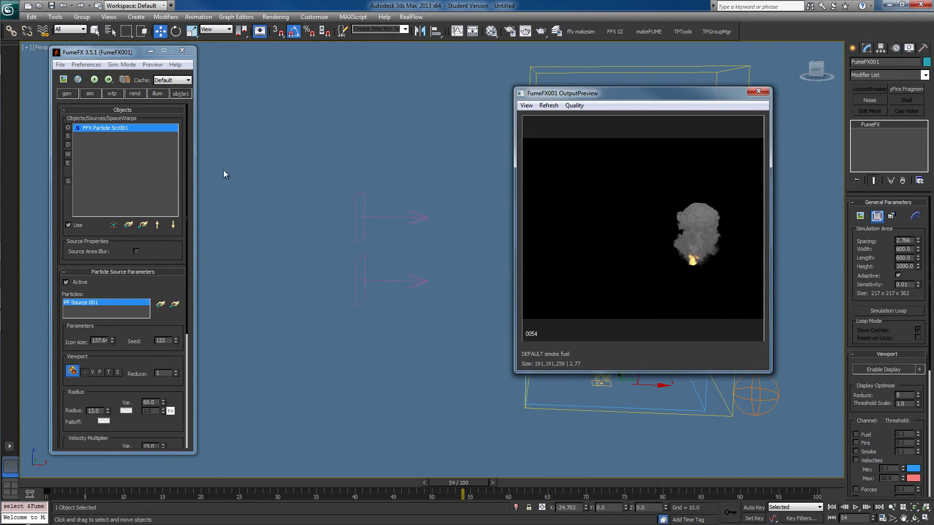
pyautogui.click(129, 226)
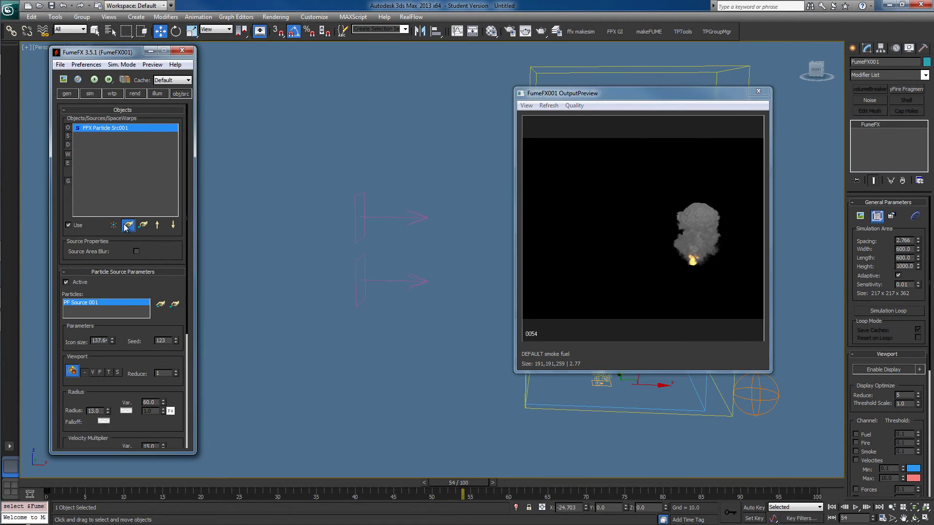
pyautogui.click(365, 211)
pyautogui.moveTo(439, 179); pyautogui.dragTo(407, 177, button='middle')
pyautogui.click(673, 174)
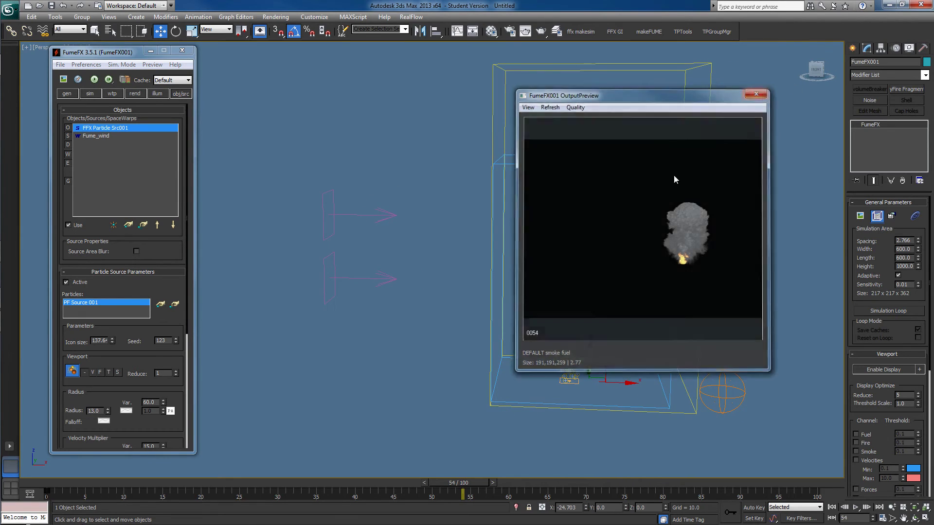
# Close the output preview and check in Particle View which wind the Force 001 operator uses.
pyautogui.press('Escape')
pyautogui.press('6')
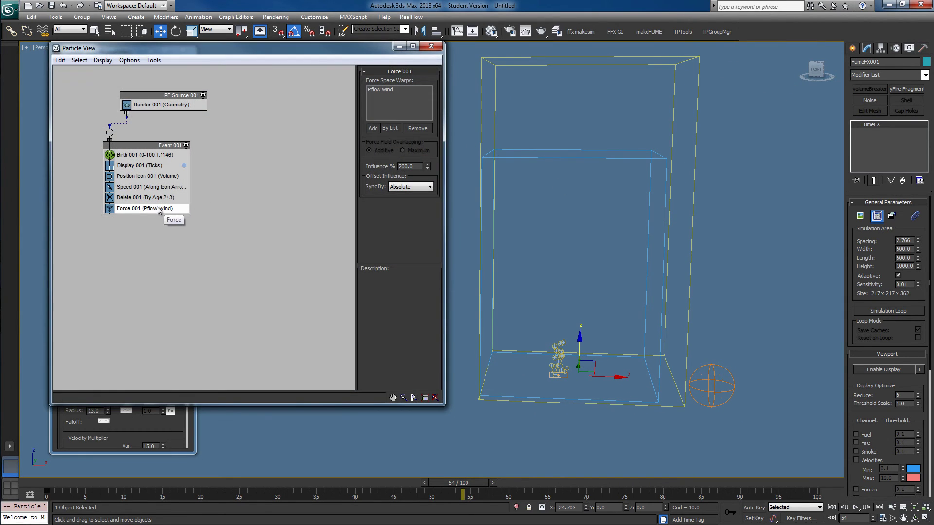
pyautogui.press('6')
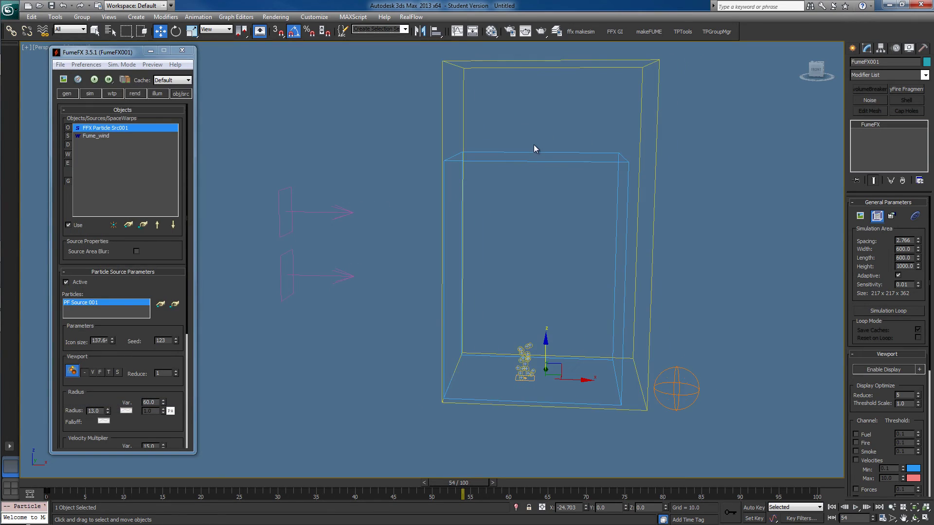
# Set the strength of Fume_wind to 3.3.
pyautogui.click(279, 268)
pyautogui.click(277, 202)
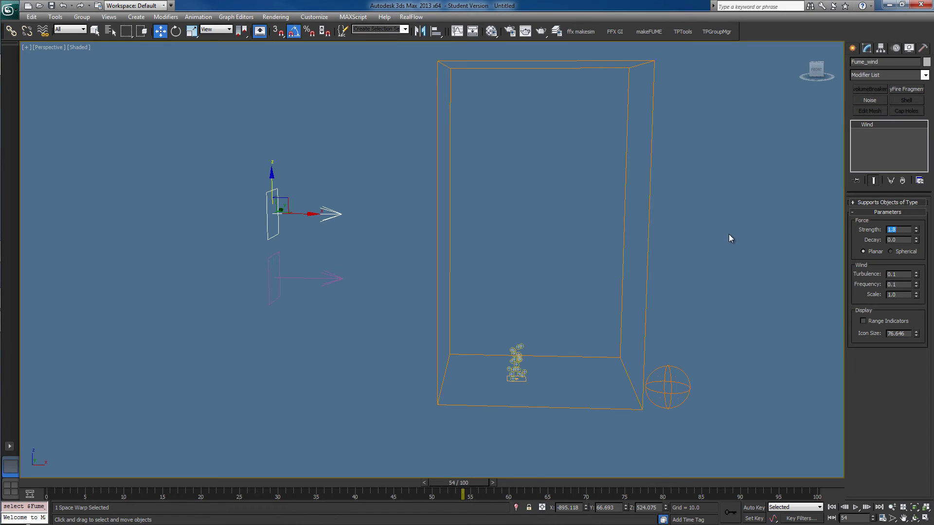
pyautogui.press('Return')
pyautogui.moveTo(586, 190); pyautogui.dragTo(555, 184, button='middle')
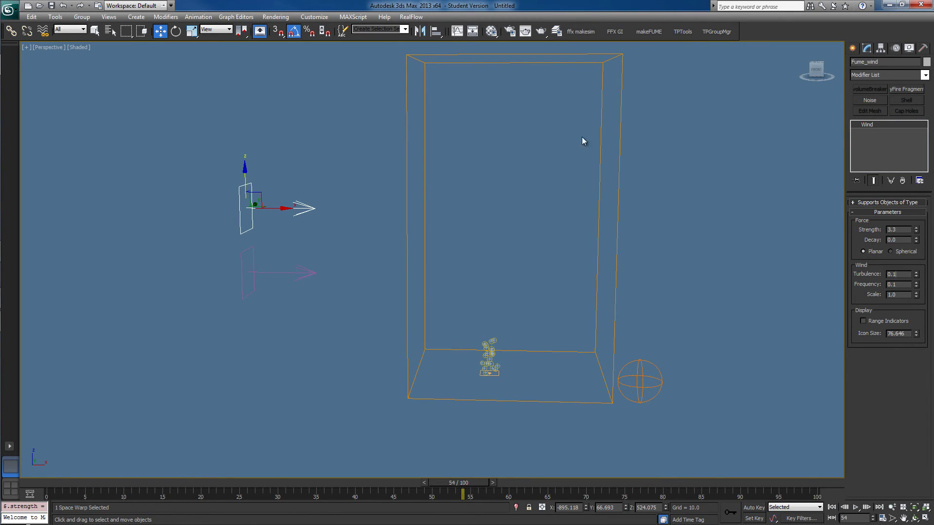
pyautogui.moveTo(583, 141); pyautogui.dragTo(594, 180, button='middle')
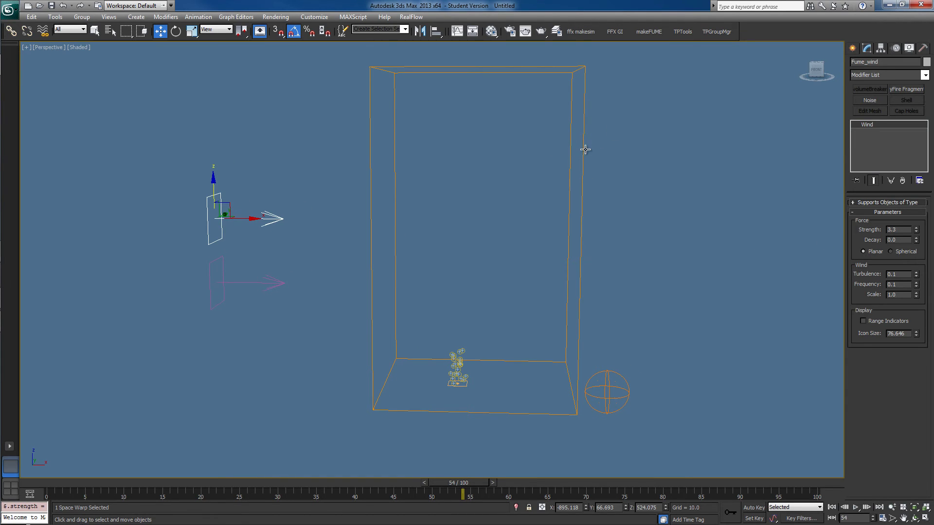
# Reopen the FumeFX001 container's settings, look over its simulation parameters and bring up its rendering parameters.
pyautogui.click(419, 118)
pyautogui.click(582, 153)
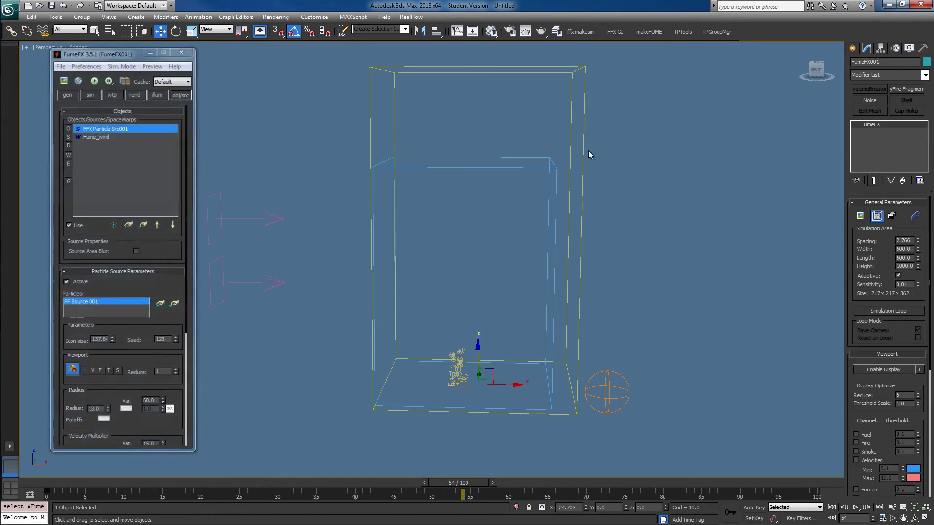
pyautogui.moveTo(113, 57); pyautogui.dragTo(157, 45)
pyautogui.click(134, 81)
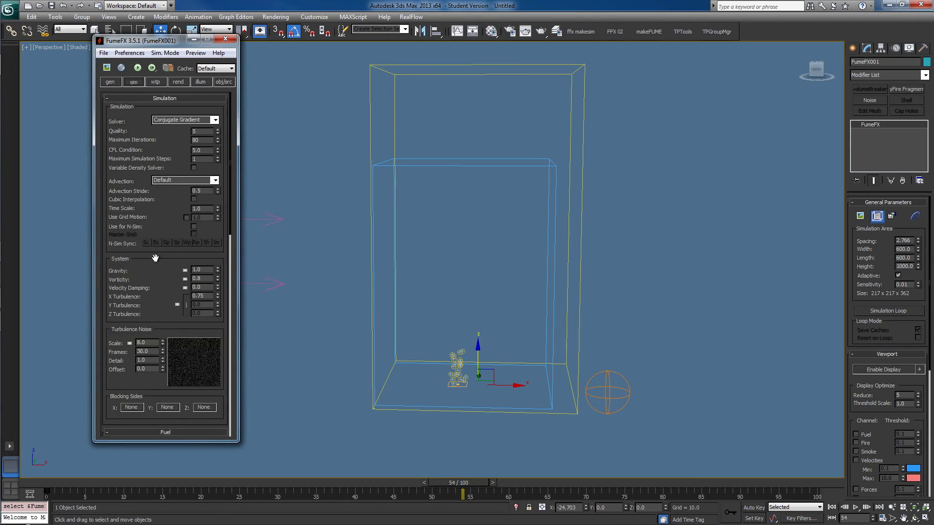
pyautogui.moveTo(152, 254); pyautogui.dragTo(154, 279)
pyautogui.click(186, 82)
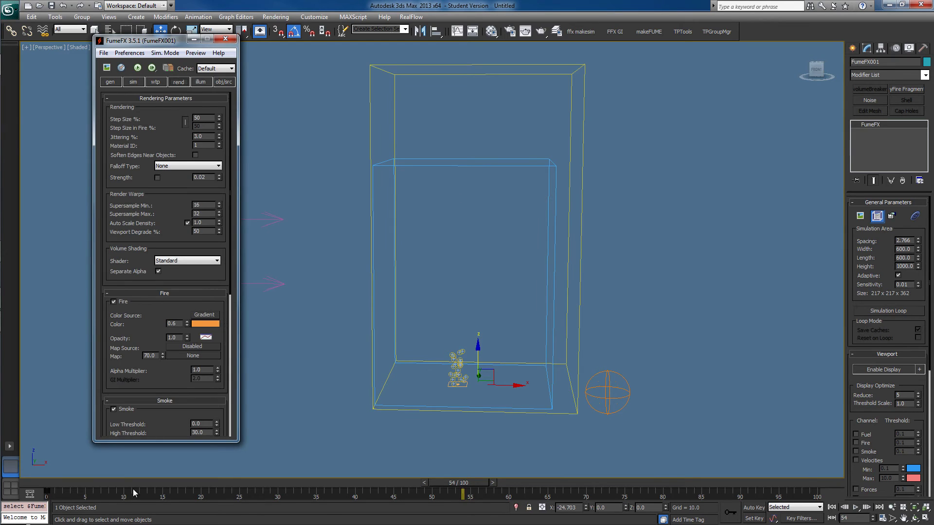
# Go to frame 56 and open the FumeFX output preview beside the settings window.
pyautogui.moveTo(139, 484); pyautogui.dragTo(501, 486)
pyautogui.click(106, 68)
pyautogui.press('w')
pyautogui.moveTo(607, 97); pyautogui.dragTo(138, 60)
pyautogui.scroll(6, 501, 236)
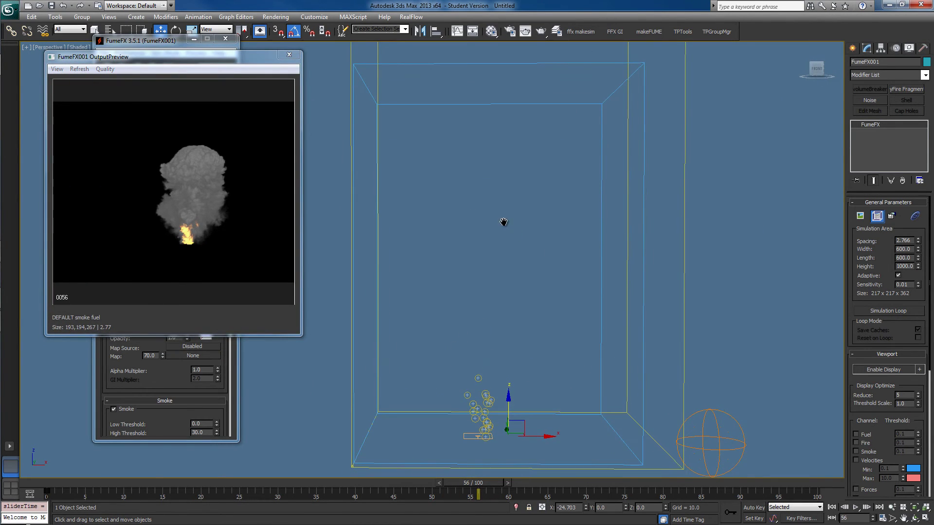
pyautogui.moveTo(504, 222); pyautogui.dragTo(493, 216, button='middle')
pyautogui.moveTo(247, 58); pyautogui.dragTo(520, 40)
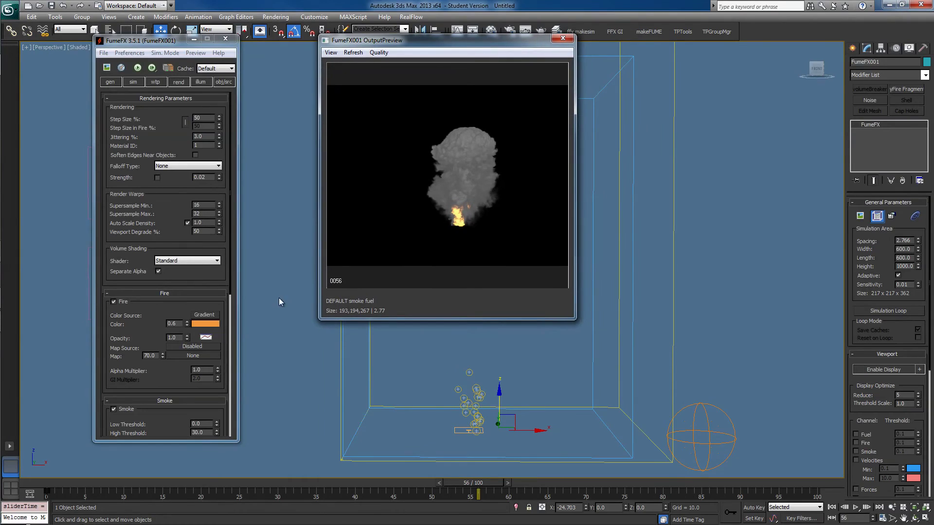
# Darken the smoke color to a neutral grey with red, green and blue at 16.
pyautogui.scroll(-3, 203, 389)
pyautogui.click(204, 413)
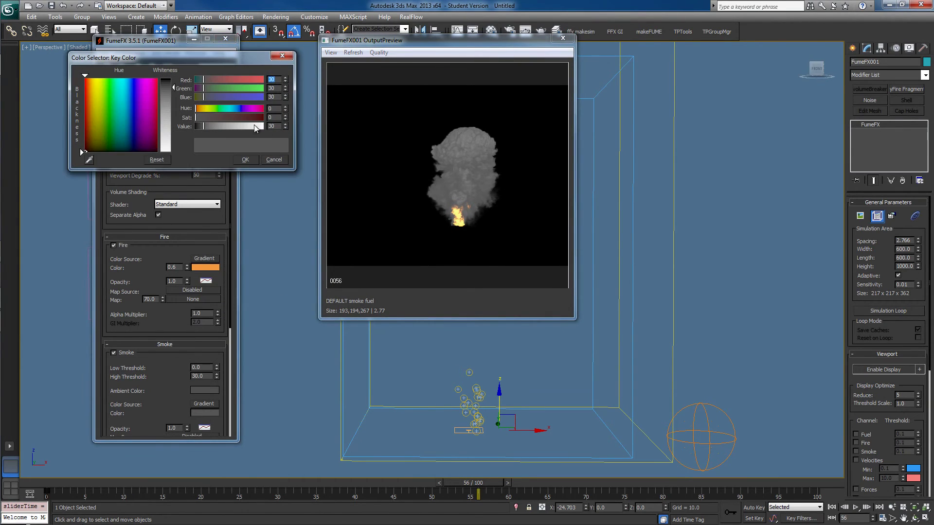
pyautogui.moveTo(202, 127); pyautogui.dragTo(199, 123)
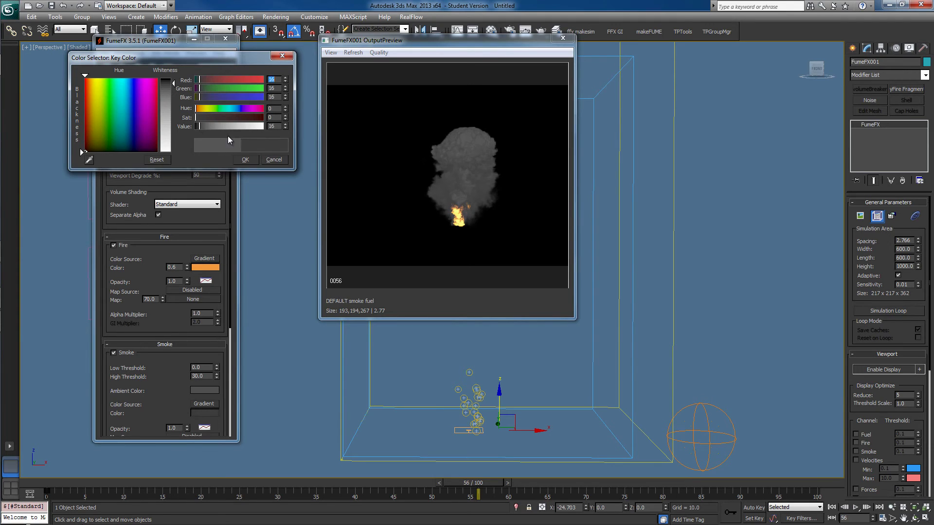
pyautogui.click(245, 160)
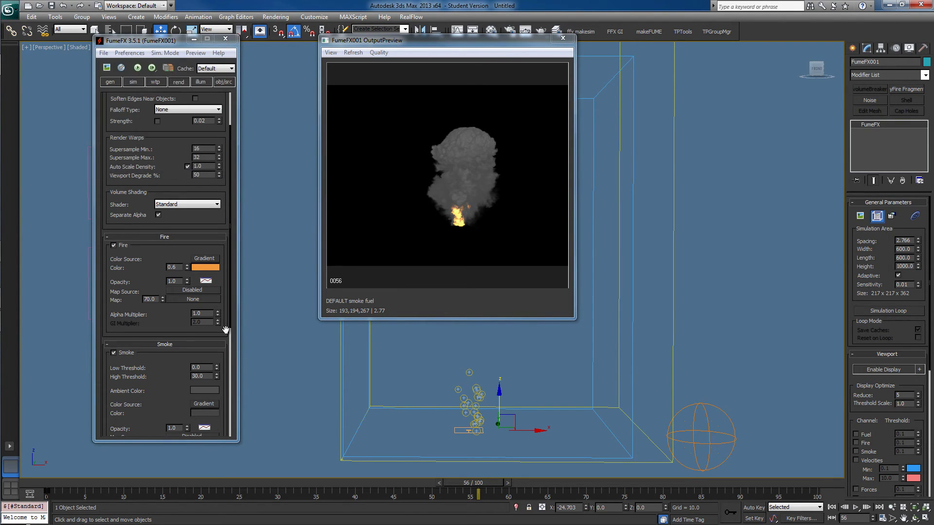
# Set the fire color multiplier to 0.25 and the fire opacity to 3.0.
pyautogui.moveTo(191, 376); pyautogui.dragTo(171, 408)
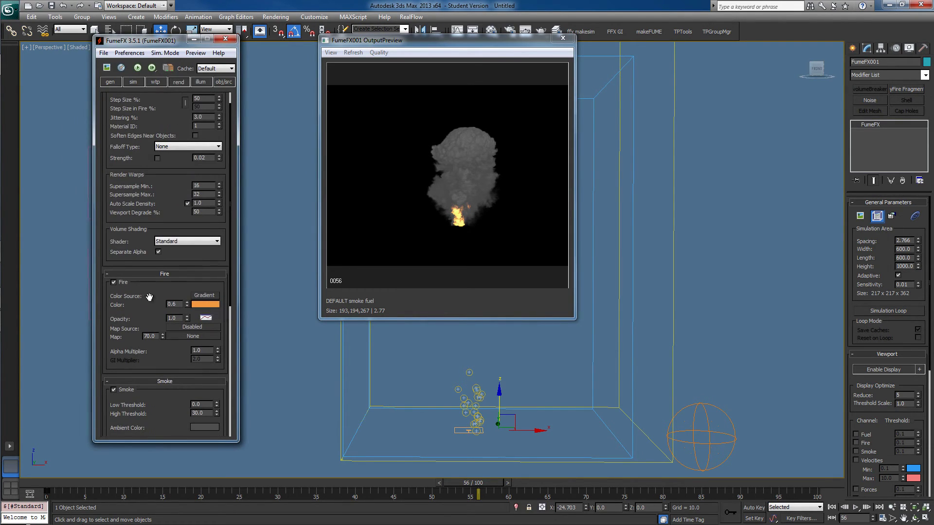
pyautogui.moveTo(149, 298)
pyautogui.mouseDown()
pyautogui.moveTo(158, 269)
pyautogui.moveTo(156, 287)
pyautogui.mouseUp()
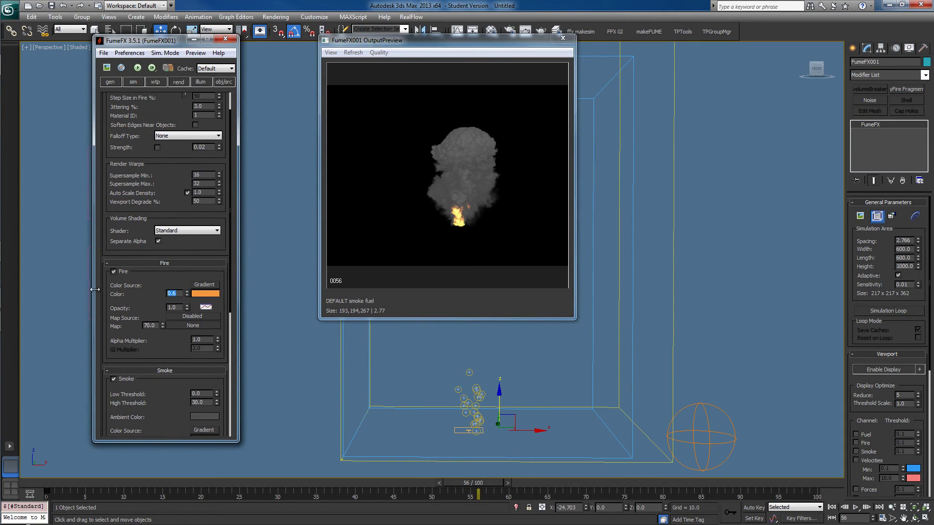
pyautogui.write('5')
pyautogui.press('Return')
pyautogui.press('Tab')
pyautogui.moveTo(187, 308); pyautogui.dragTo(188, 288)
pyautogui.moveTo(185, 248); pyautogui.dragTo(185, 235)
pyautogui.moveTo(181, 307); pyautogui.dragTo(129, 308)
pyautogui.write('3')
pyautogui.press('Return')
pyautogui.scroll(2, 165, 335)
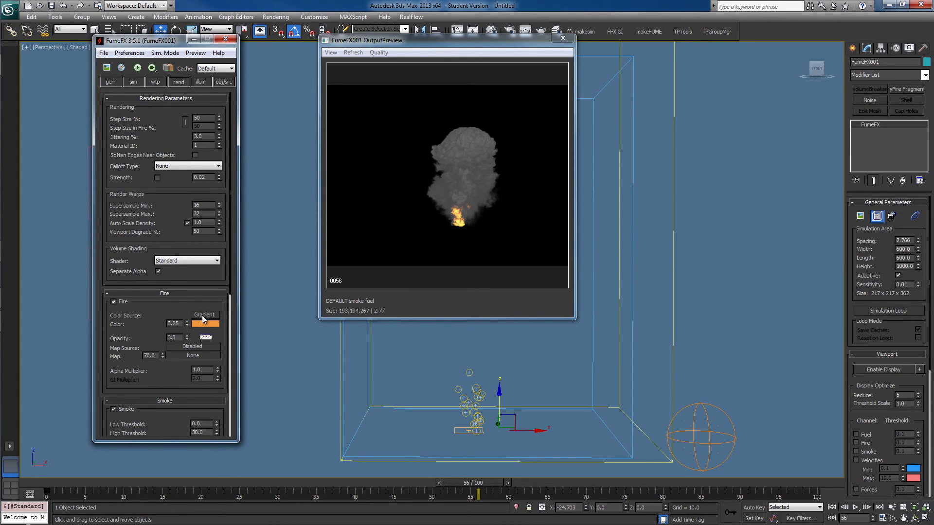
# Switch the fire color to key mode and open its gradient editor between the settings and the output preview.
pyautogui.rightClick(199, 324)
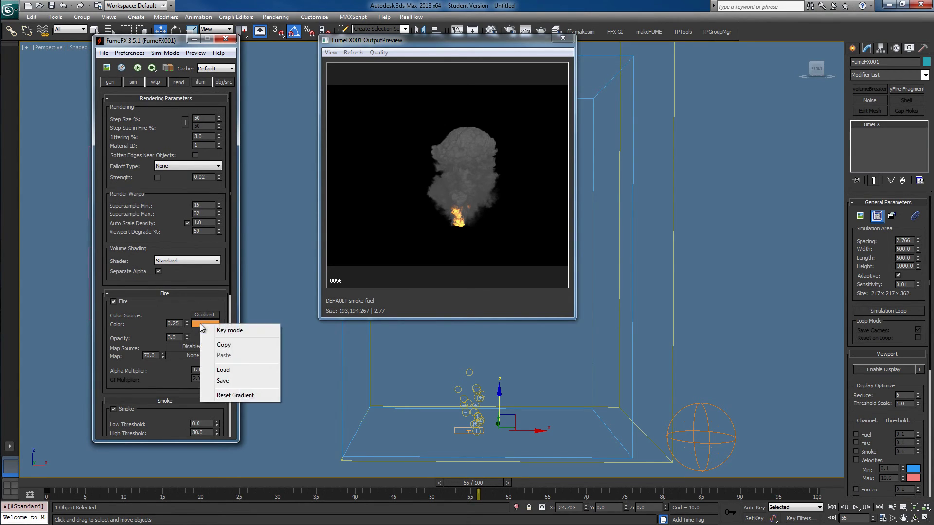
pyautogui.click(202, 324)
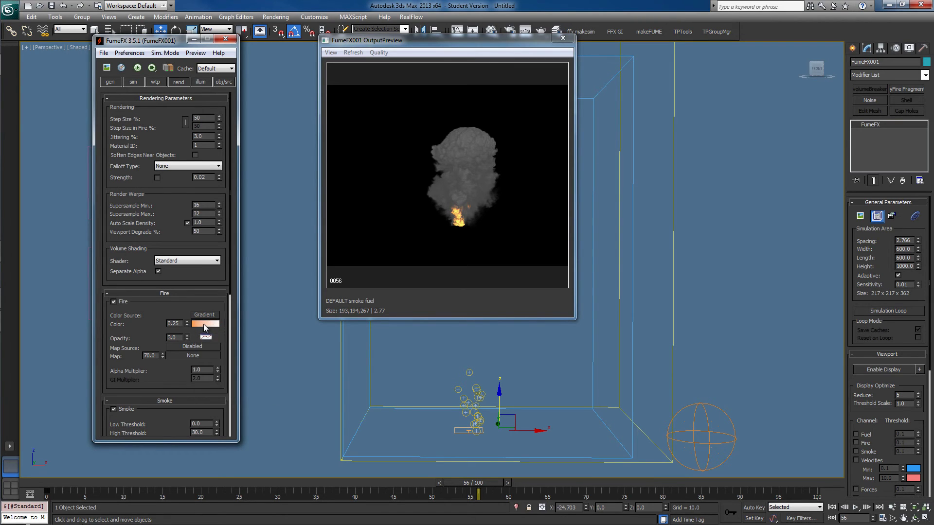
pyautogui.moveTo(409, 238); pyautogui.dragTo(171, 97)
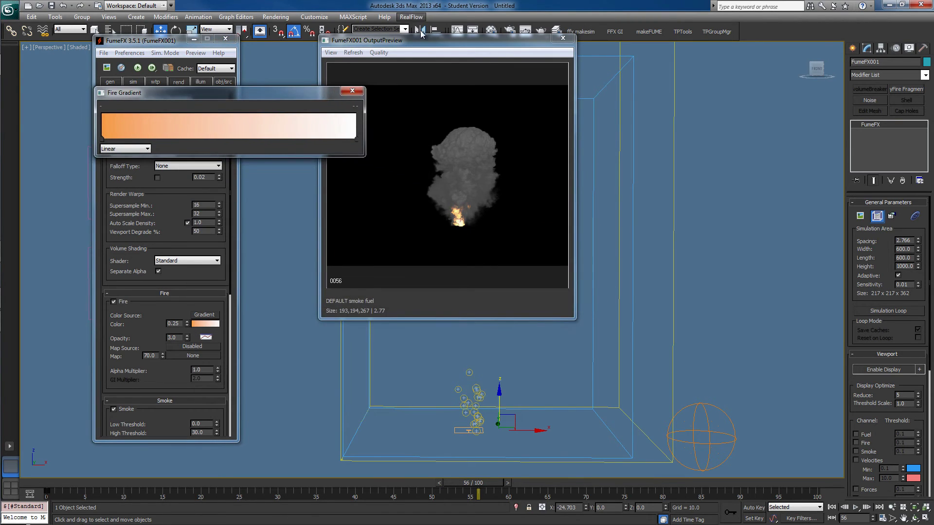
pyautogui.moveTo(423, 43); pyautogui.dragTo(565, 64)
pyautogui.moveTo(401, 221); pyautogui.dragTo(384, 205, button='middle')
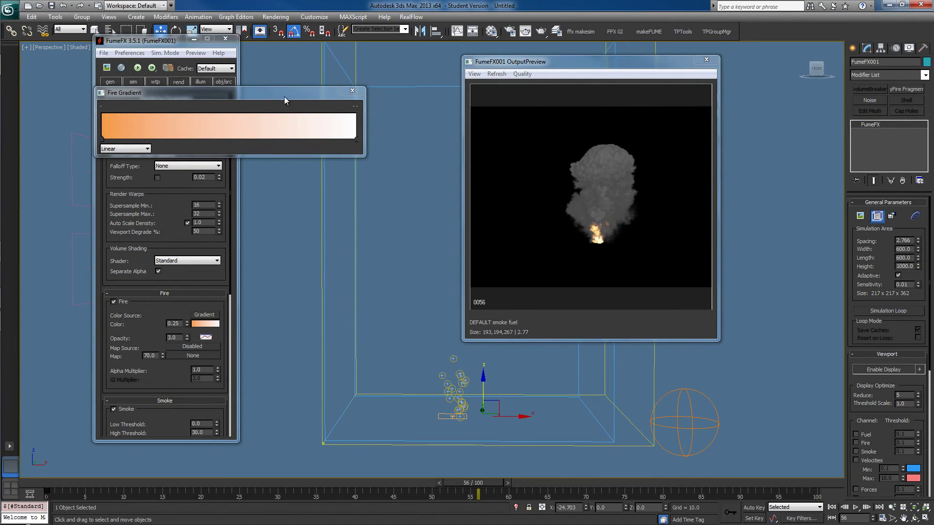
pyautogui.moveTo(284, 97); pyautogui.dragTo(414, 100)
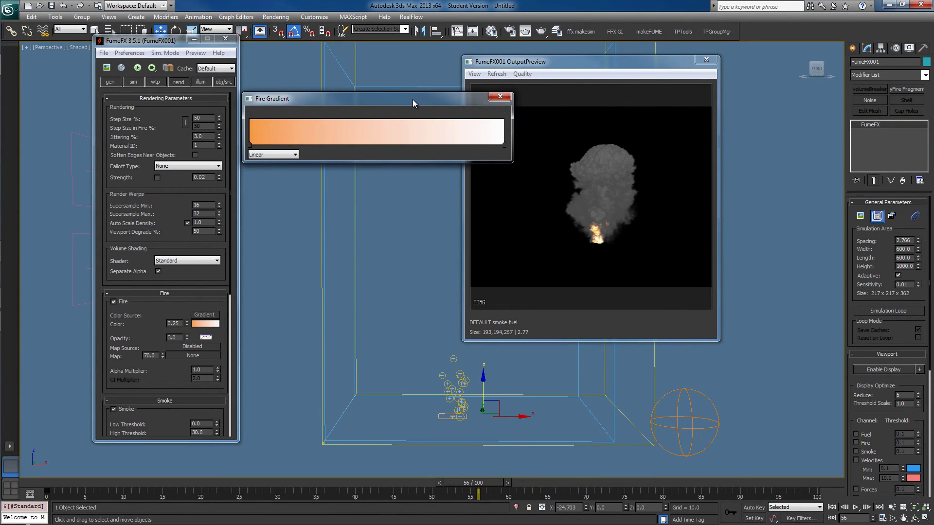
pyautogui.moveTo(416, 100); pyautogui.dragTo(360, 131)
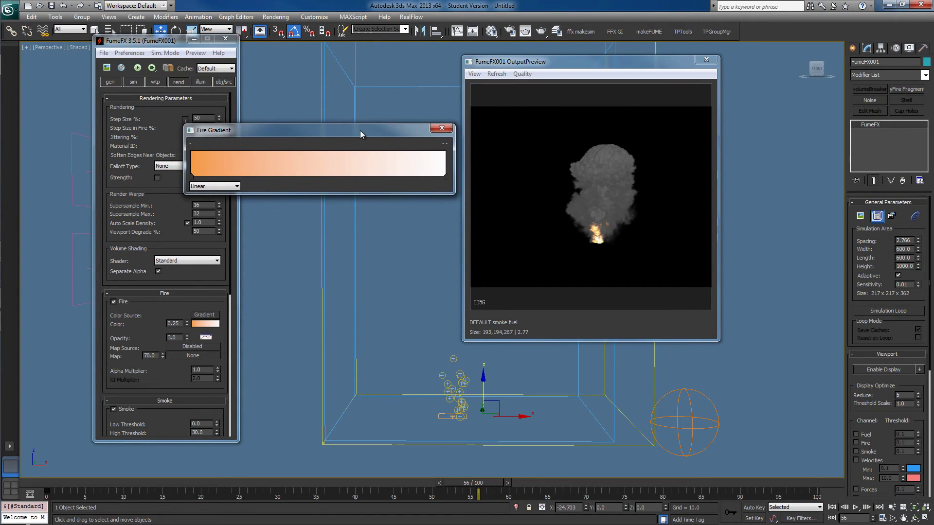
# Examine the flames and smoke at frame 56 in the output preview, both up close and from farther away.
pyautogui.moveTo(383, 213); pyautogui.dragTo(355, 186, button='middle')
pyautogui.scroll(3, 384, 232)
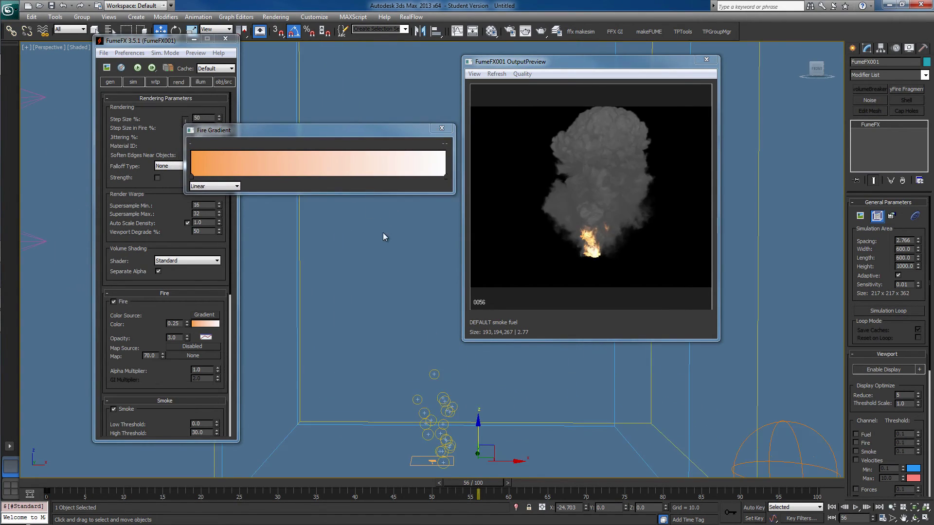
pyautogui.moveTo(384, 232); pyautogui.dragTo(362, 198, button='middle')
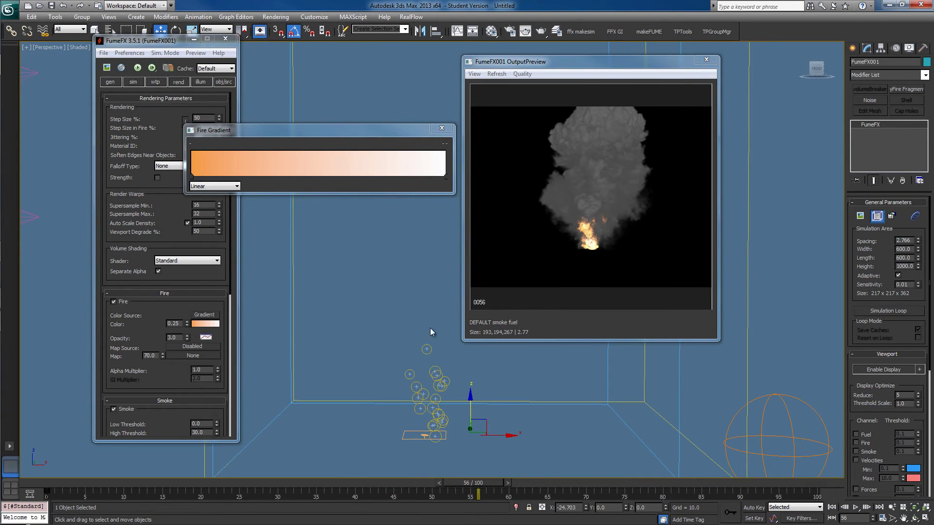
pyautogui.moveTo(399, 273); pyautogui.dragTo(395, 287, button='middle')
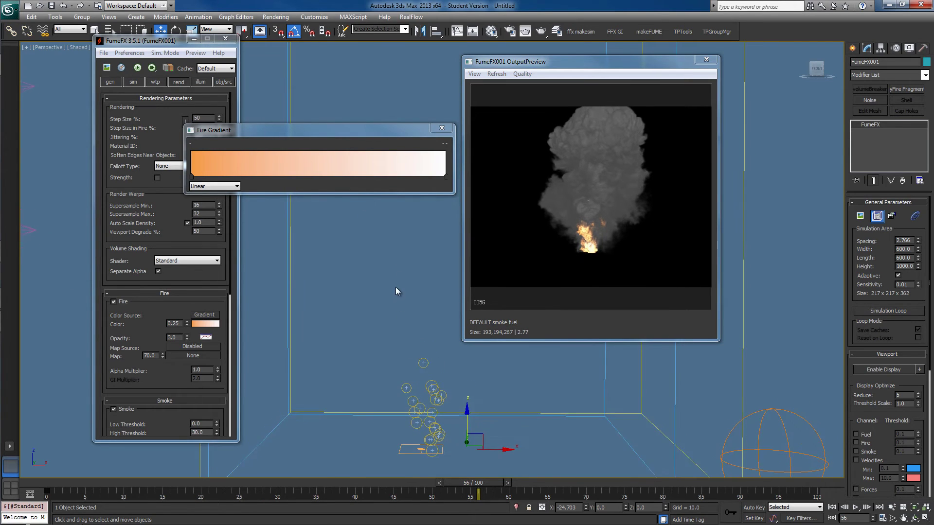
pyautogui.scroll(-3, 399, 278)
pyautogui.moveTo(406, 254); pyautogui.dragTo(392, 277, button='middle')
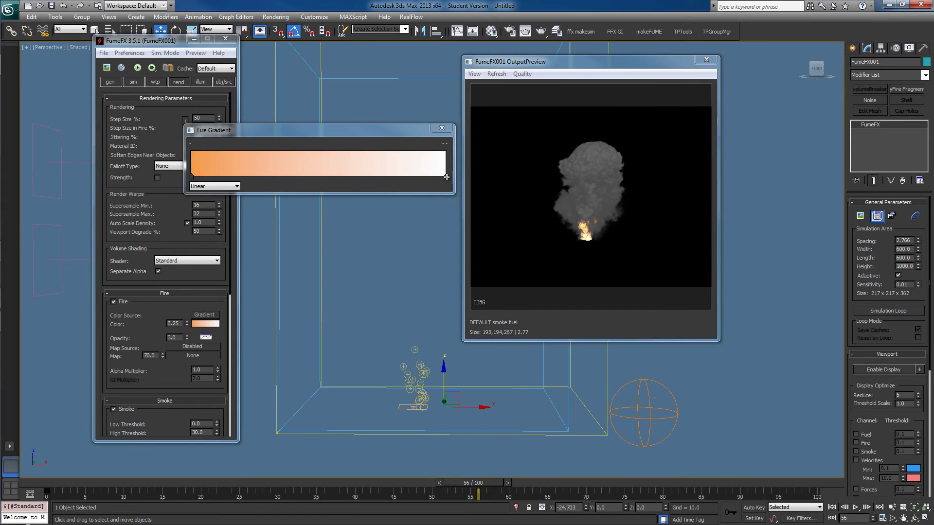
pyautogui.moveTo(400, 130); pyautogui.dragTo(362, 134)
pyautogui.scroll(4, 446, 264)
pyautogui.moveTo(405, 331); pyautogui.dragTo(357, 244, button='middle')
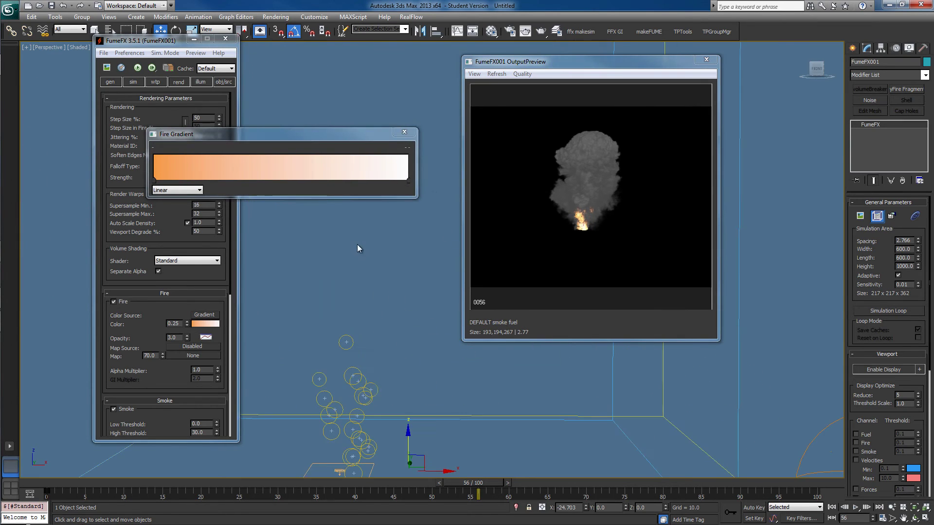
pyautogui.moveTo(350, 331); pyautogui.dragTo(384, 285, button='middle')
pyautogui.scroll(4, 417, 278)
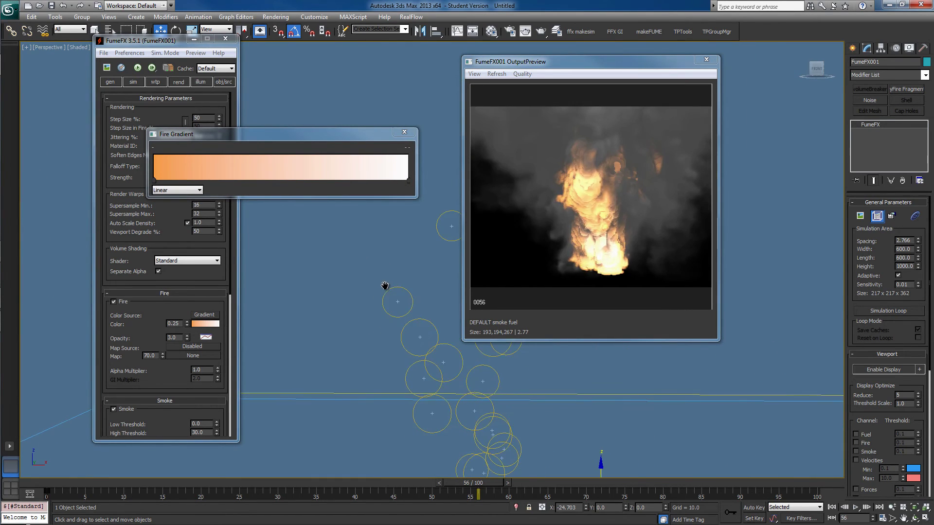
pyautogui.scroll(-2, 384, 280)
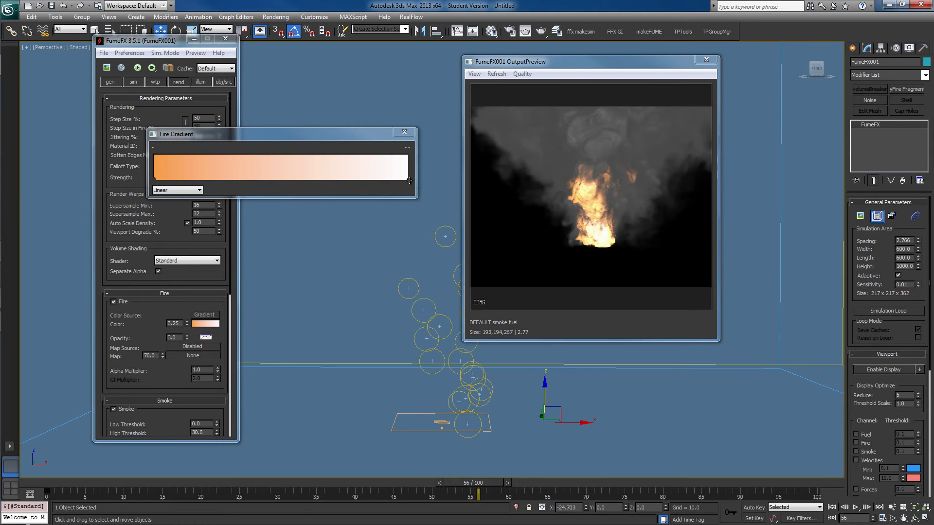
# Set the end key of the fire gradient, at position 100, to black with red, green and blue at 0.
pyautogui.doubleClick(409, 181)
pyautogui.moveTo(207, 127); pyautogui.dragTo(196, 126)
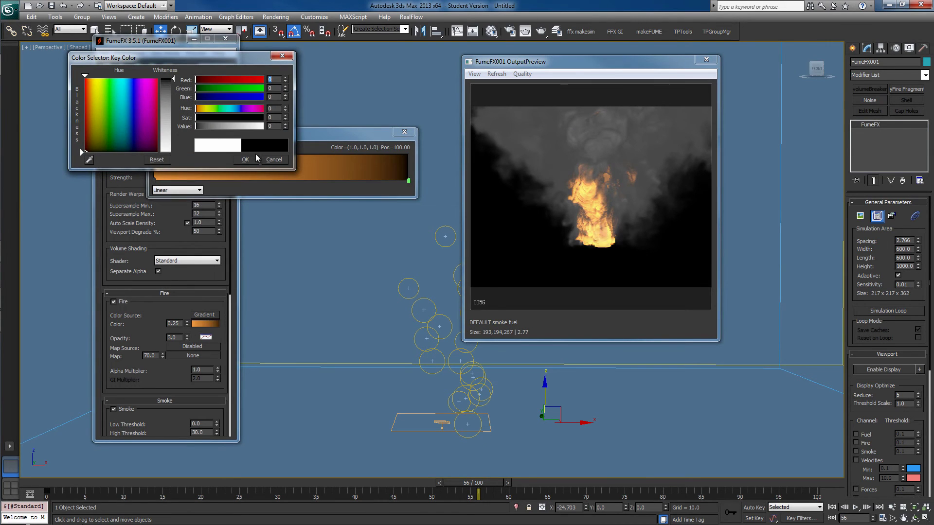
pyautogui.click(245, 159)
pyautogui.scroll(-3, 377, 311)
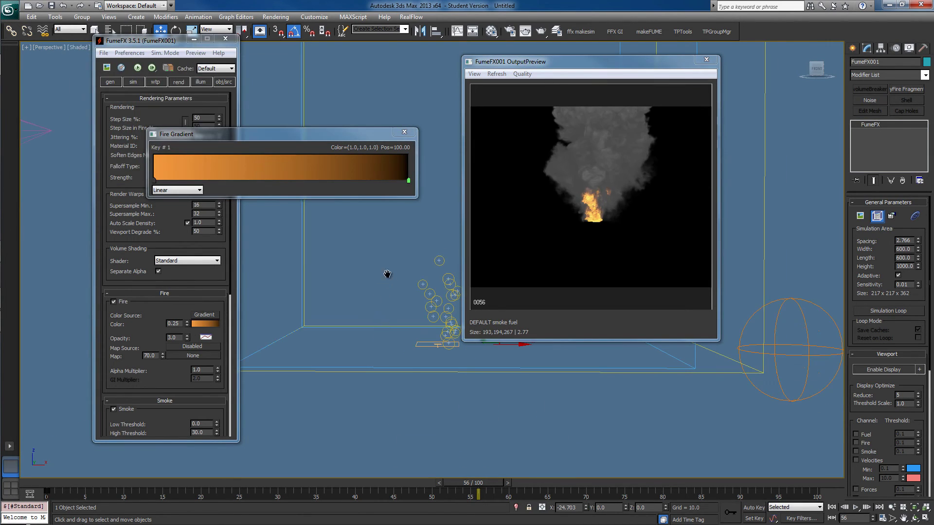
pyautogui.moveTo(388, 273); pyautogui.dragTo(380, 290, button='middle')
# Add a fire gradient key at position 16 with an orange color of red 214, green 78 and blue 12.
pyautogui.click(194, 180)
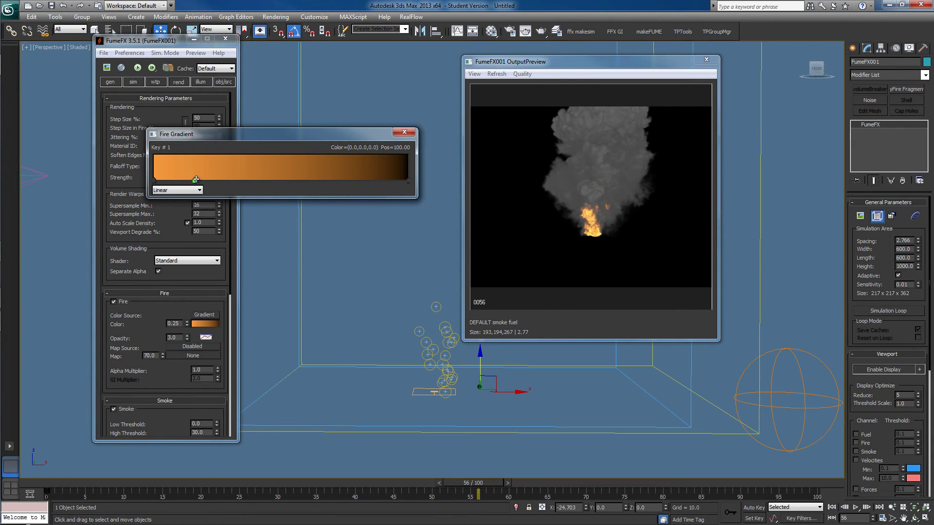
pyautogui.click(193, 181)
pyautogui.doubleClick(195, 180)
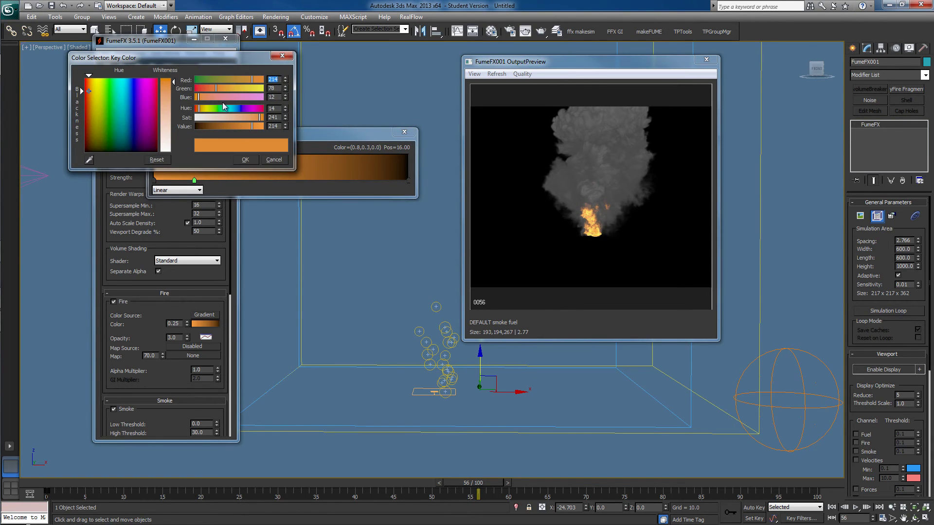
pyautogui.moveTo(230, 89); pyautogui.dragTo(218, 86)
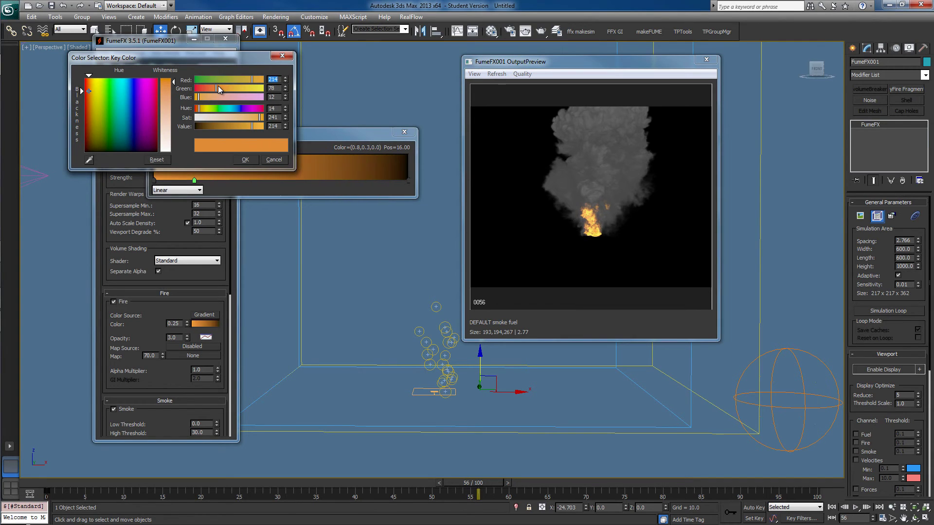
pyautogui.click(246, 159)
# Change the first fire gradient key to a pale cream with red 255, green 201 and blue 125.
pyautogui.click(154, 181)
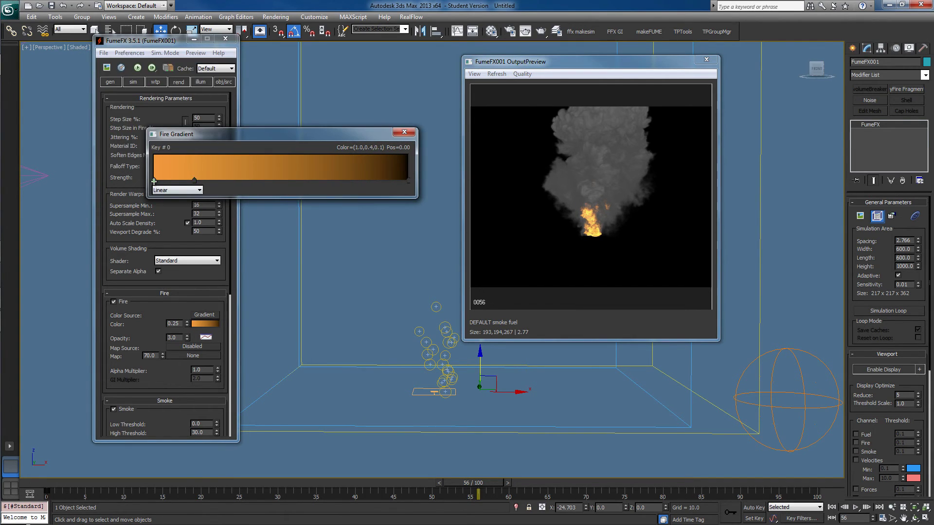
pyautogui.doubleClick(154, 180)
pyautogui.moveTo(221, 89)
pyautogui.mouseDown()
pyautogui.moveTo(241, 88)
pyautogui.moveTo(223, 88)
pyautogui.mouseUp()
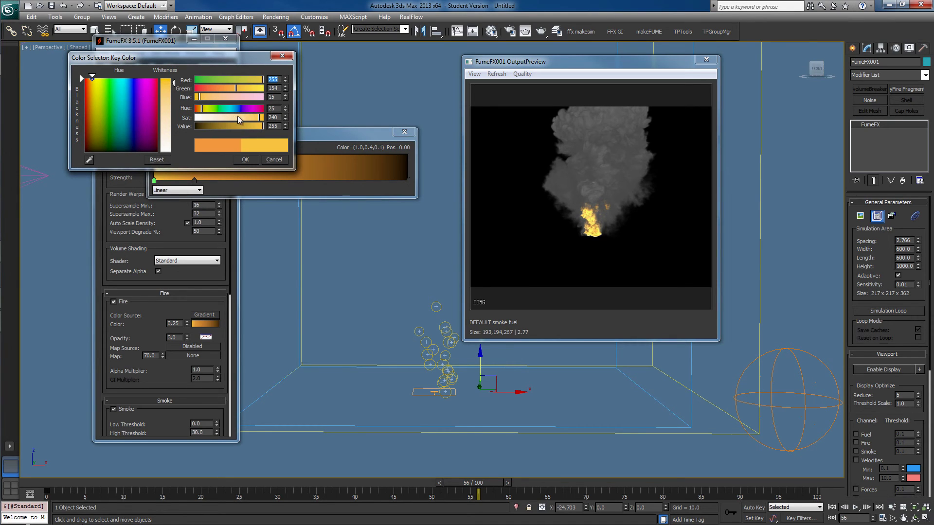
pyautogui.moveTo(238, 120); pyautogui.dragTo(230, 117)
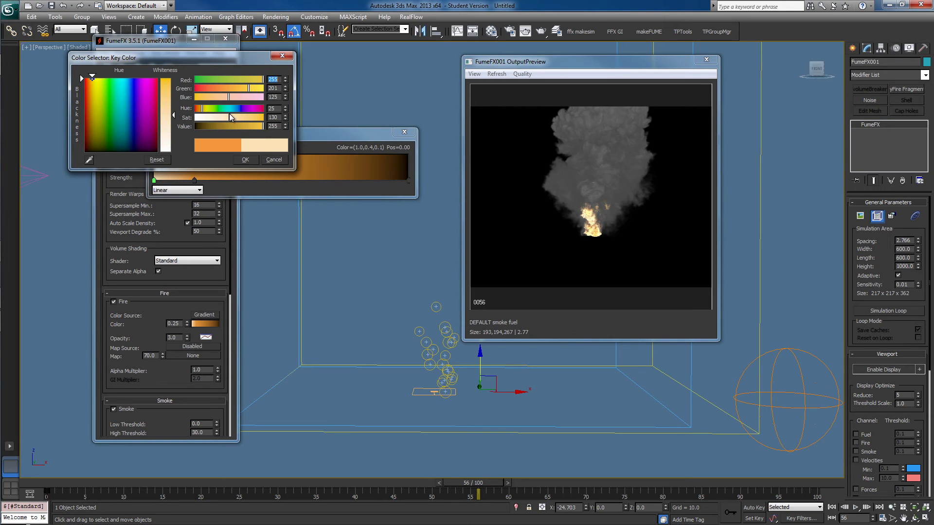
pyautogui.click(245, 160)
# Shift the orange key slightly towards the start and add a dark brown key (red 51, green 21, blue 3) at about position 32.
pyautogui.moveTo(194, 180); pyautogui.dragTo(187, 180)
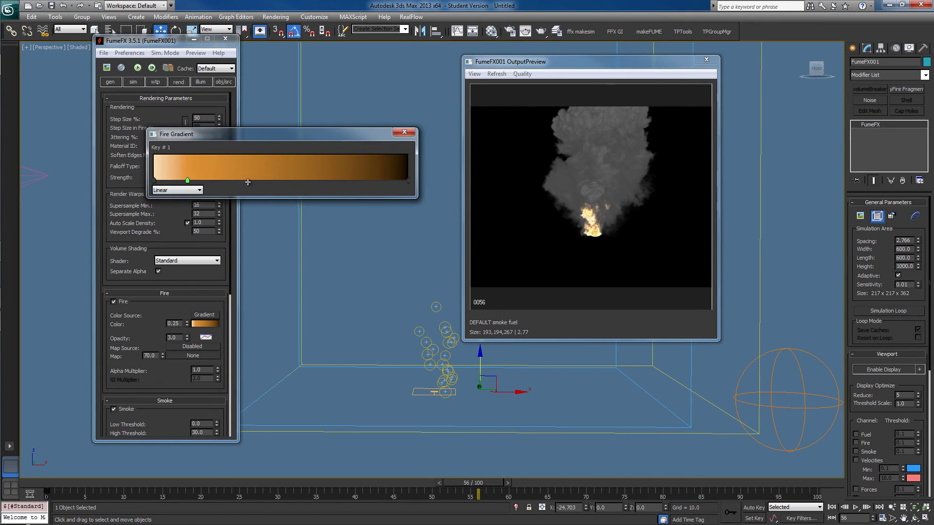
pyautogui.doubleClick(242, 180)
pyautogui.moveTo(219, 127); pyautogui.dragTo(208, 125)
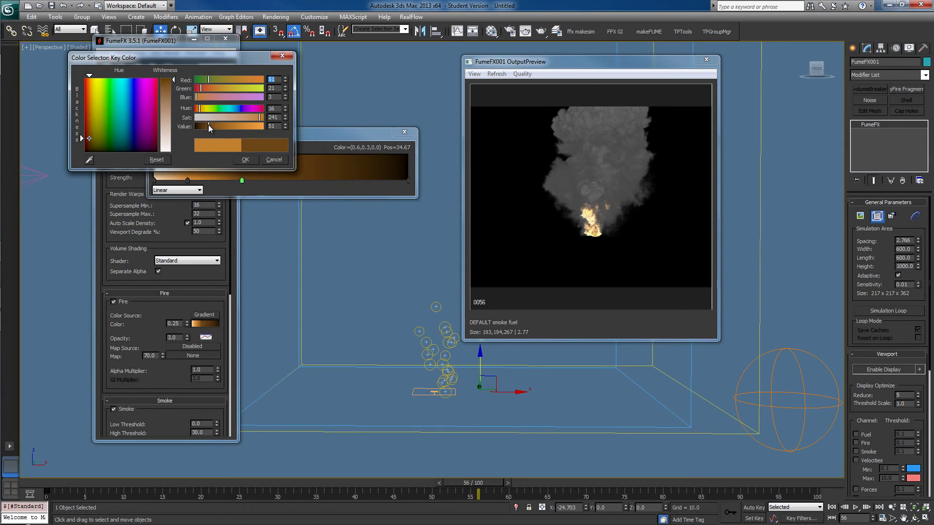
pyautogui.click(245, 159)
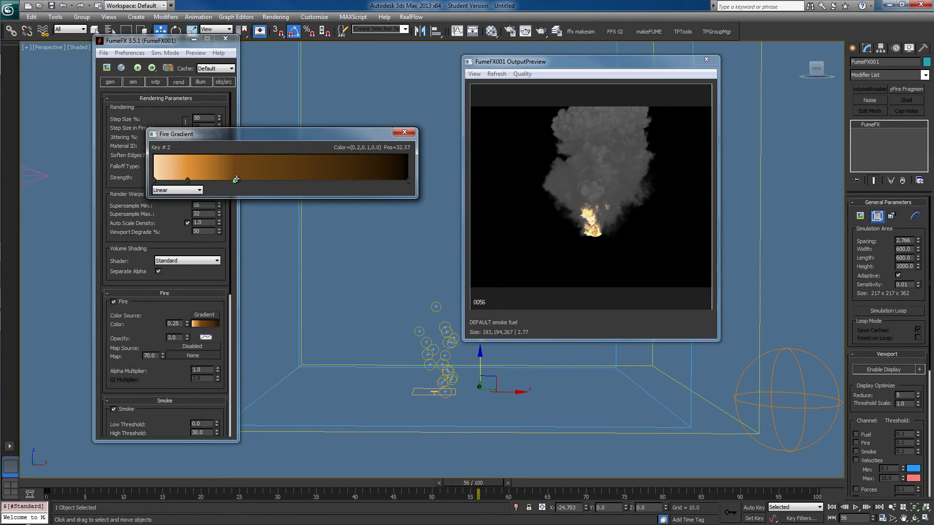
pyautogui.moveTo(236, 179); pyautogui.dragTo(237, 180)
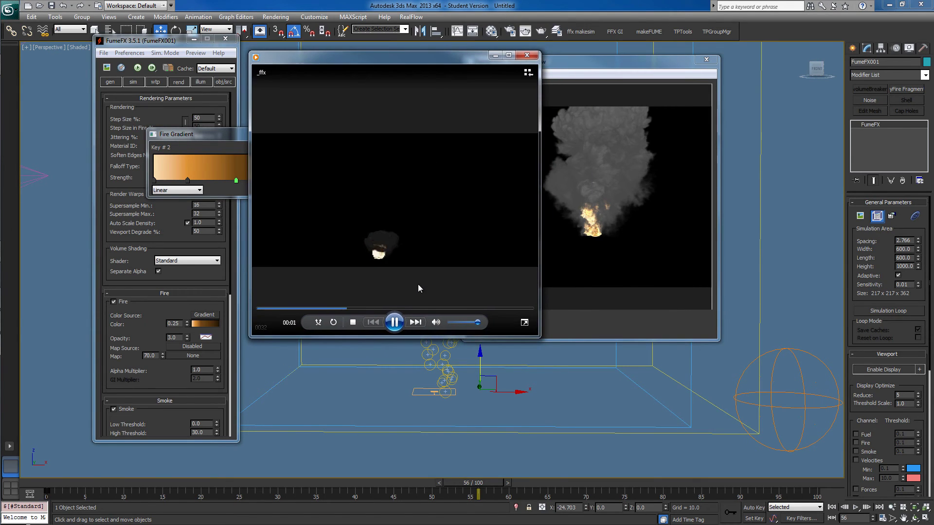
# Examine the flame and smoke colors in the _ffx preview clip and close the player.
pyautogui.click(397, 323)
pyautogui.moveTo(397, 65); pyautogui.dragTo(384, 67)
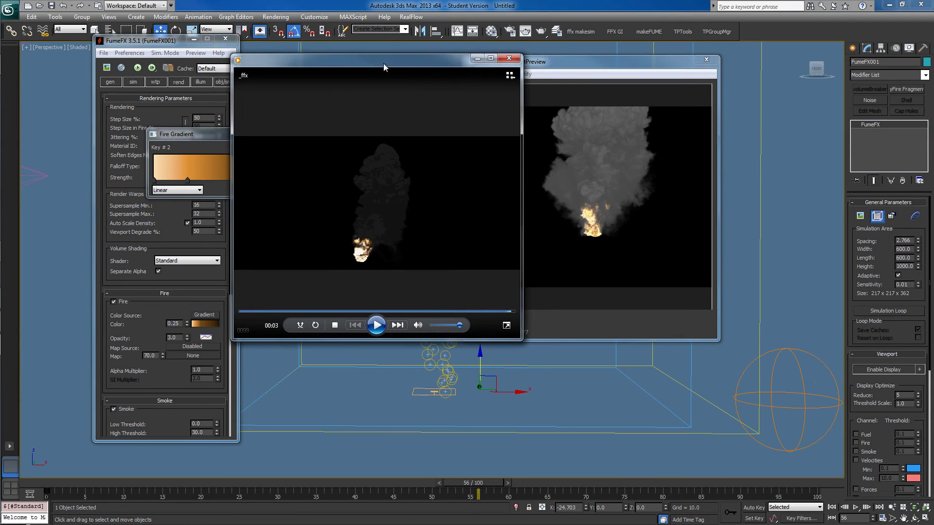
pyautogui.click(510, 58)
# Move the brown key closer to the orange one and darken the key at position 14.48 to red 159, green 41, blue 9.
pyautogui.moveTo(235, 180); pyautogui.dragTo(229, 180)
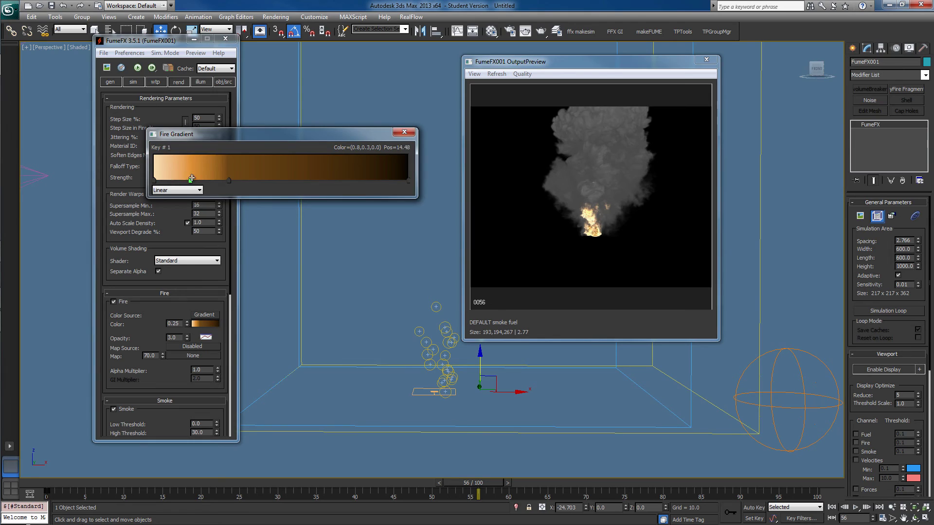
pyautogui.doubleClick(190, 180)
pyautogui.moveTo(220, 87); pyautogui.dragTo(209, 89)
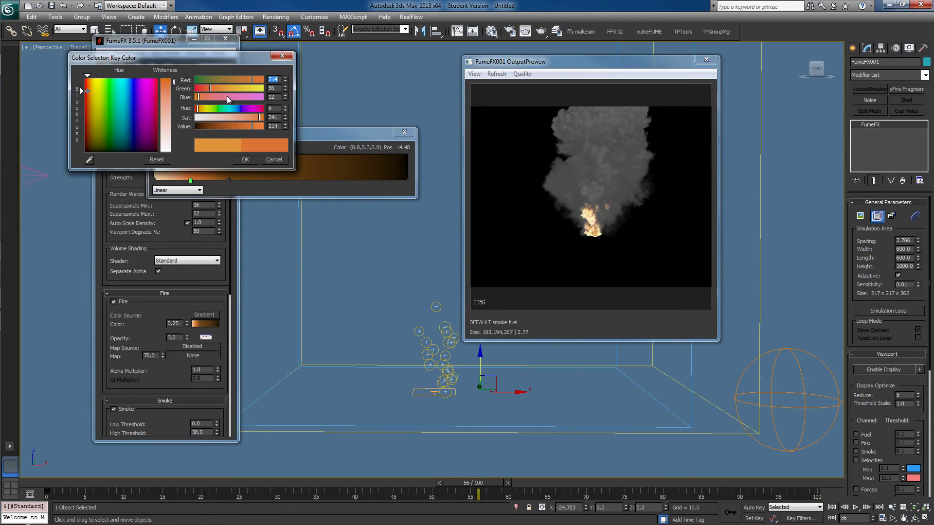
pyautogui.moveTo(237, 126)
pyautogui.mouseDown()
pyautogui.moveTo(226, 125)
pyautogui.moveTo(237, 123)
pyautogui.mouseUp()
pyautogui.click(254, 161)
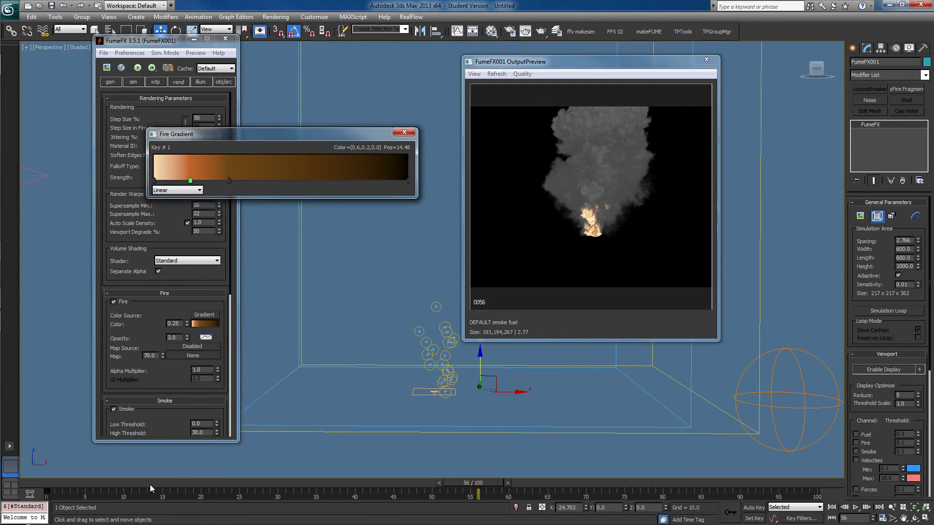
# At frame 35, shift the first gradient key from cream to a darker peach of about 0.8, 0.5, 0.4.
pyautogui.moveTo(150, 484); pyautogui.dragTo(317, 458)
pyautogui.press('w')
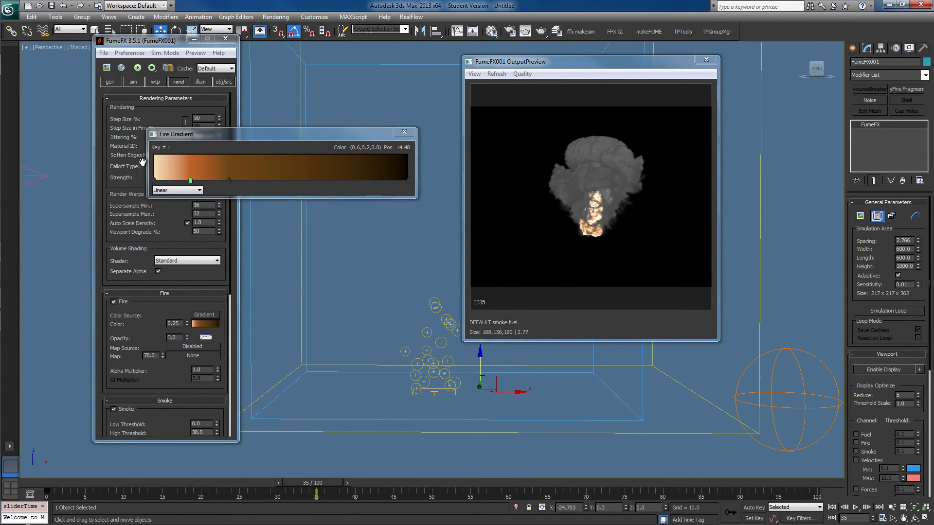
pyautogui.doubleClick(155, 183)
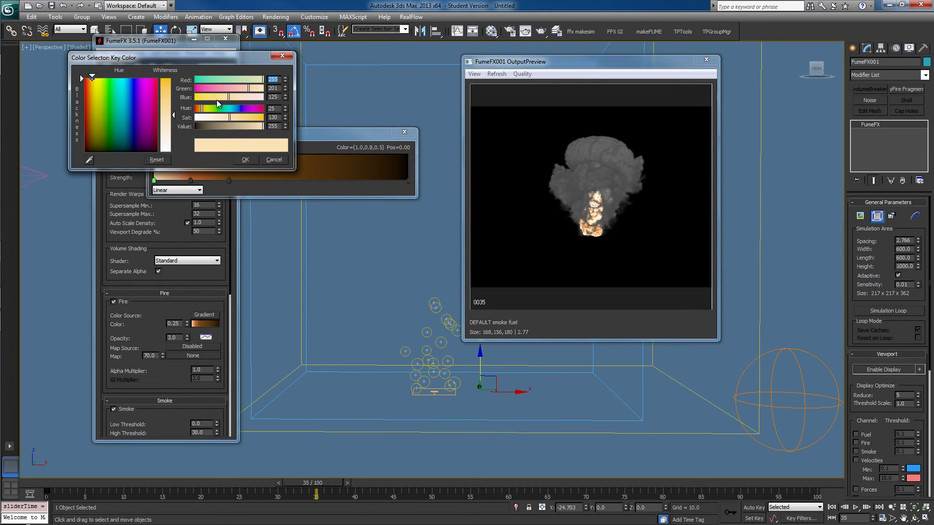
pyautogui.moveTo(93, 82); pyautogui.dragTo(90, 81)
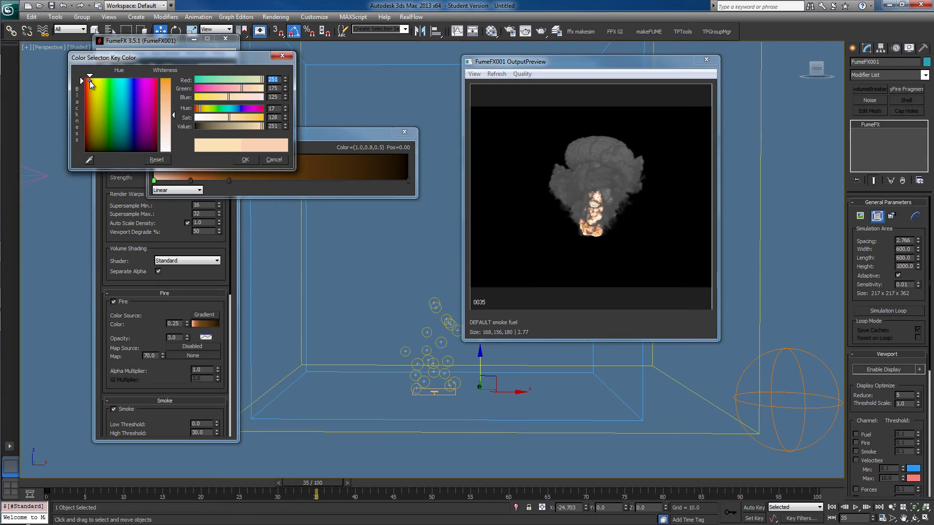
pyautogui.moveTo(263, 127)
pyautogui.mouseDown()
pyautogui.moveTo(237, 130)
pyautogui.moveTo(249, 127)
pyautogui.mouseUp()
pyautogui.click(245, 160)
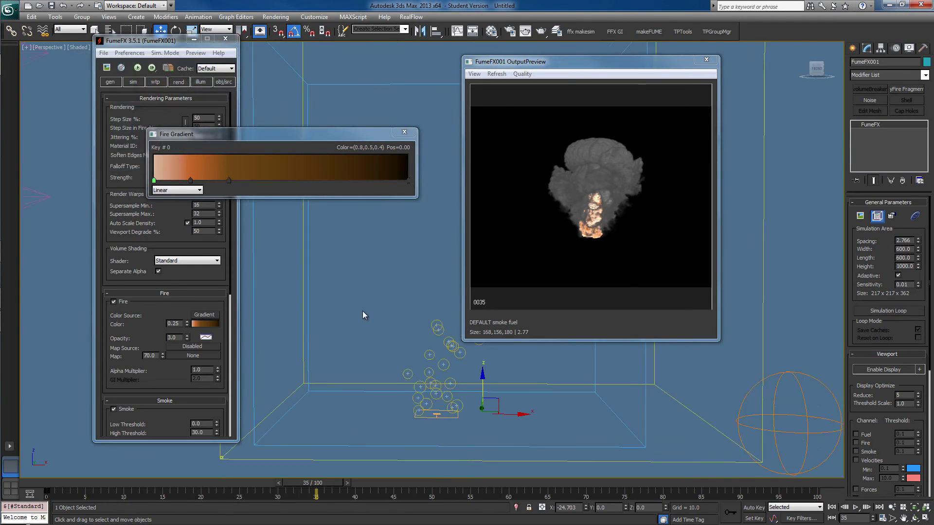
# Respace the middle gradient keys with the red-orange one at position 11.24, shift its hue towards yellow-orange, and close the gradient editor.
pyautogui.scroll(-3, 363, 311)
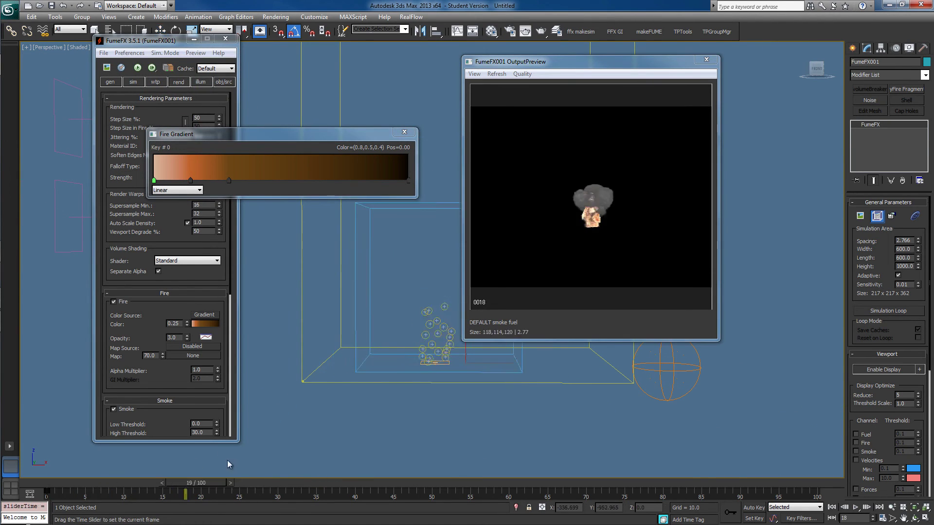
pyautogui.press('w')
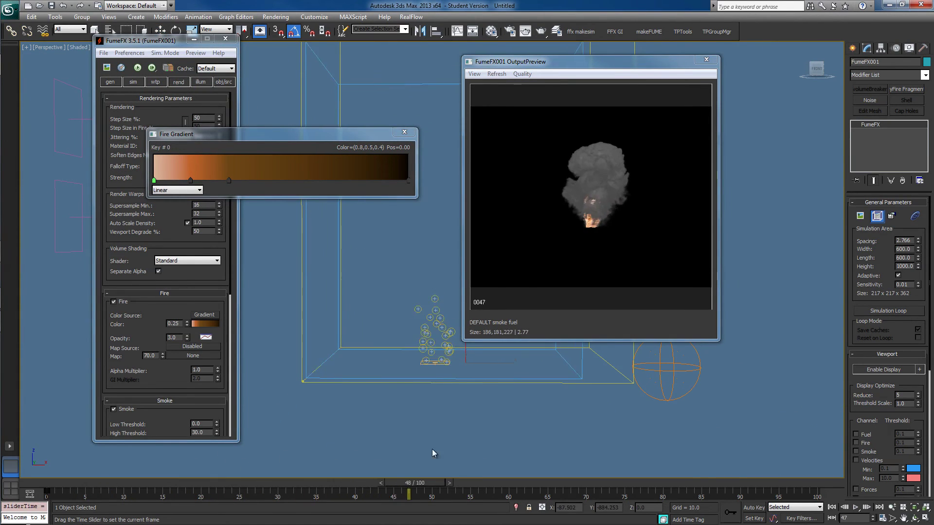
pyautogui.moveTo(228, 180); pyautogui.dragTo(182, 180)
pyautogui.doubleClick(182, 180)
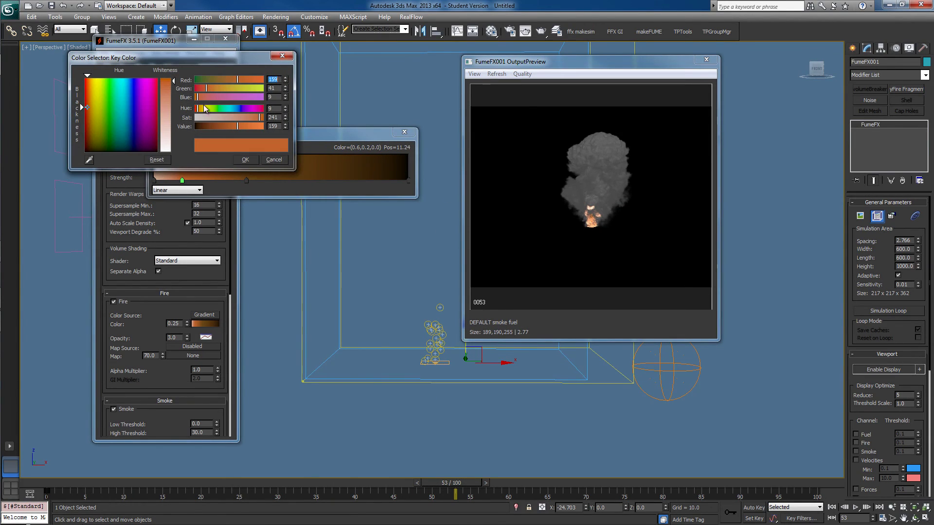
pyautogui.moveTo(200, 108)
pyautogui.mouseDown()
pyautogui.moveTo(190, 108)
pyautogui.moveTo(226, 89)
pyautogui.moveTo(201, 91)
pyautogui.moveTo(200, 111)
pyautogui.mouseUp()
pyautogui.click(249, 159)
pyautogui.click(404, 132)
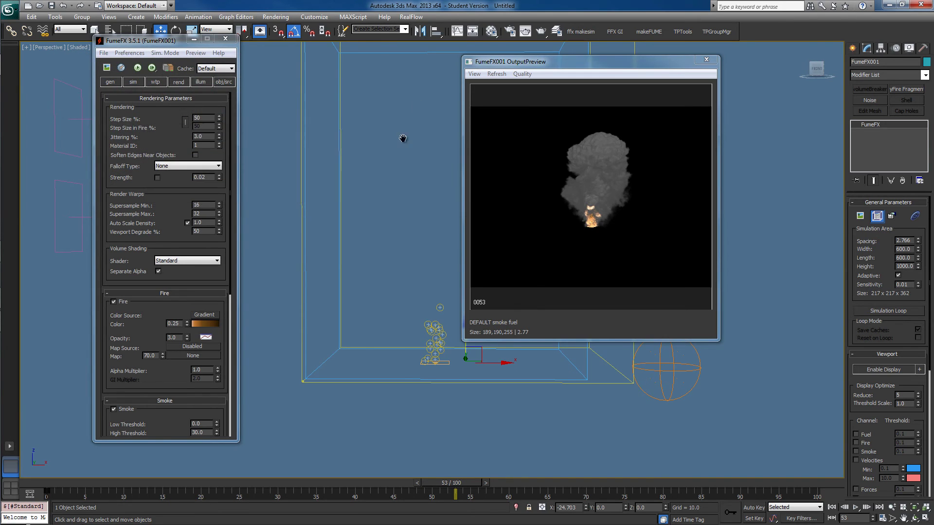
# Return to frame 0, set the grid spacing to 2.0 and start the default simulation.
pyautogui.moveTo(300, 486); pyautogui.dragTo(45, 401)
pyautogui.click(119, 84)
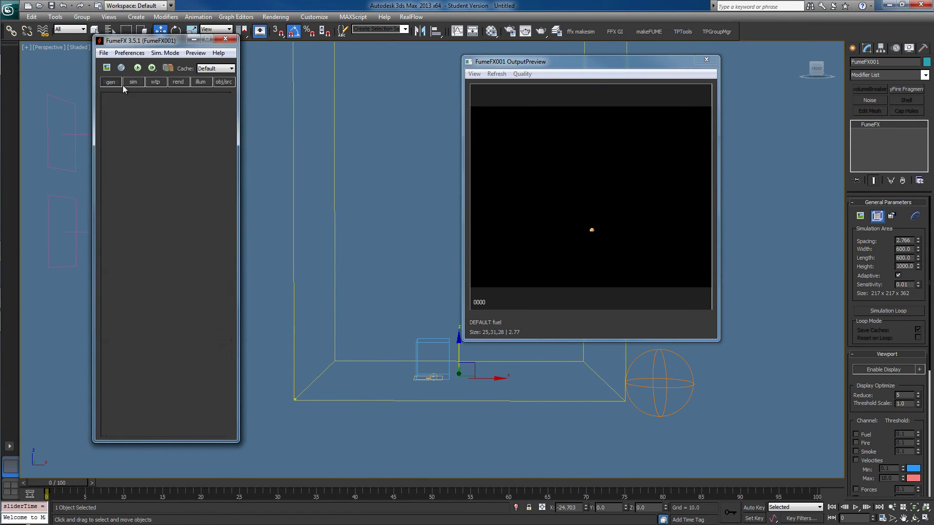
pyautogui.doubleClick(213, 117)
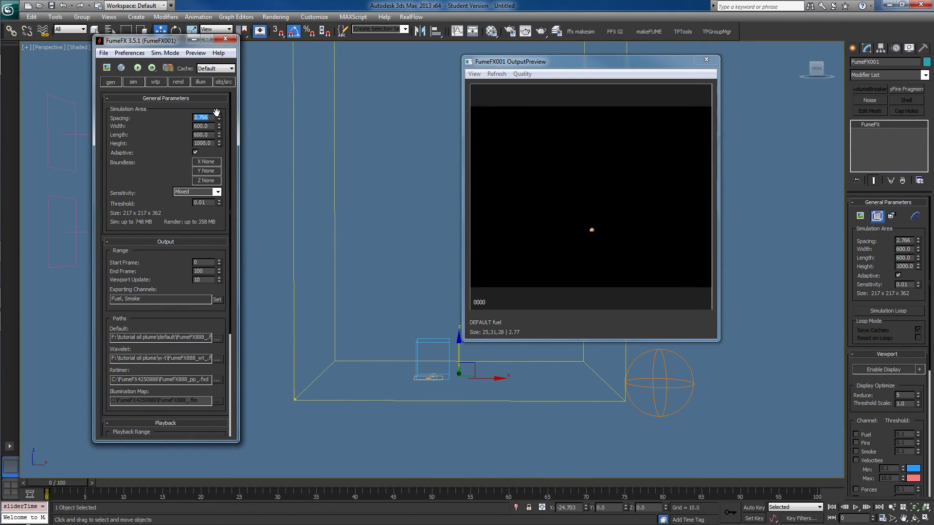
pyautogui.press('Return')
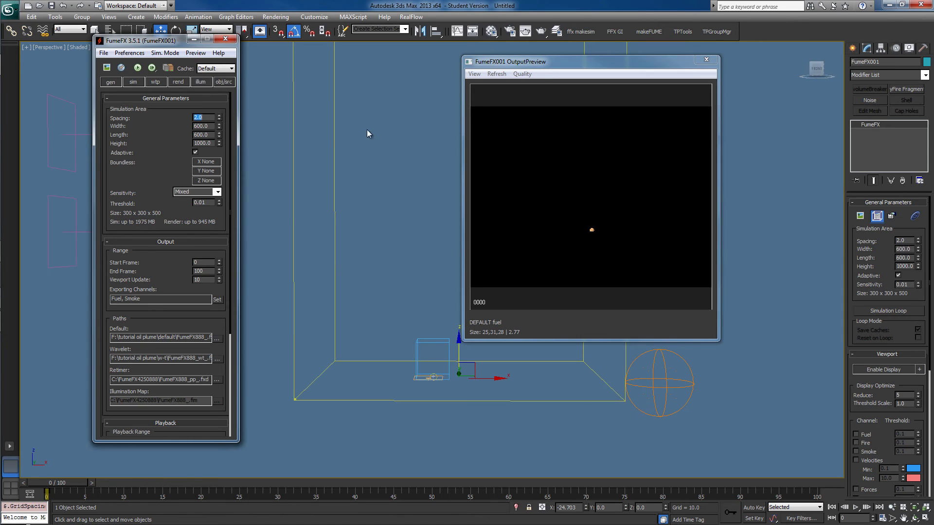
pyautogui.moveTo(368, 130); pyautogui.dragTo(350, 142, button='middle')
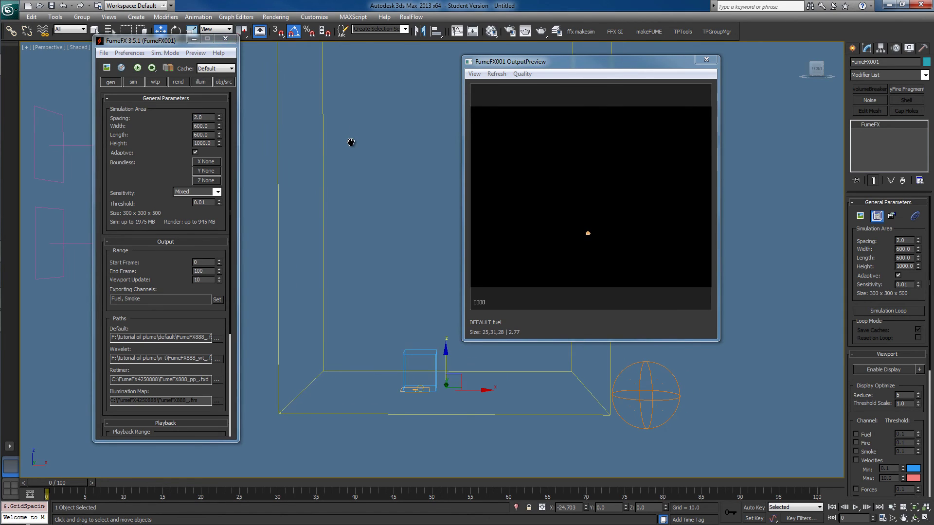
pyautogui.click(138, 68)
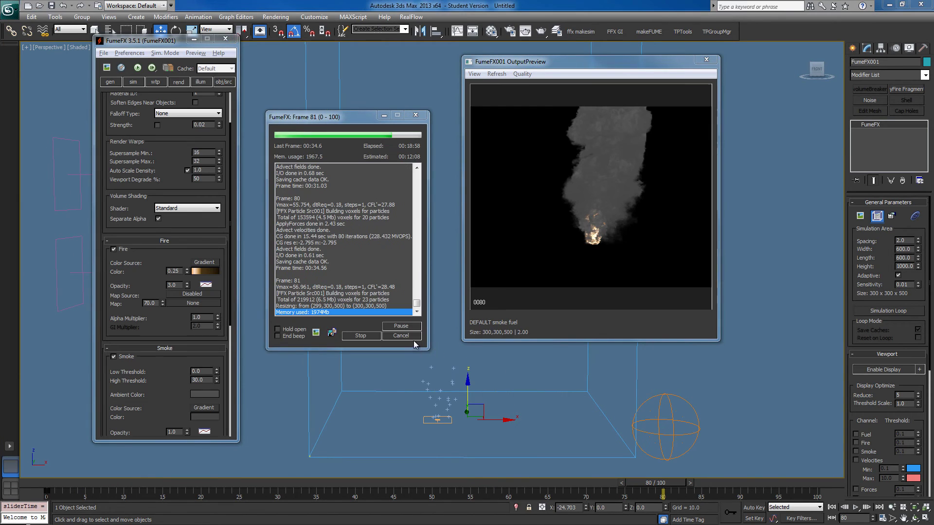
# Cancel the running simulation and show frame 57 in the output preview.
pyautogui.click(404, 337)
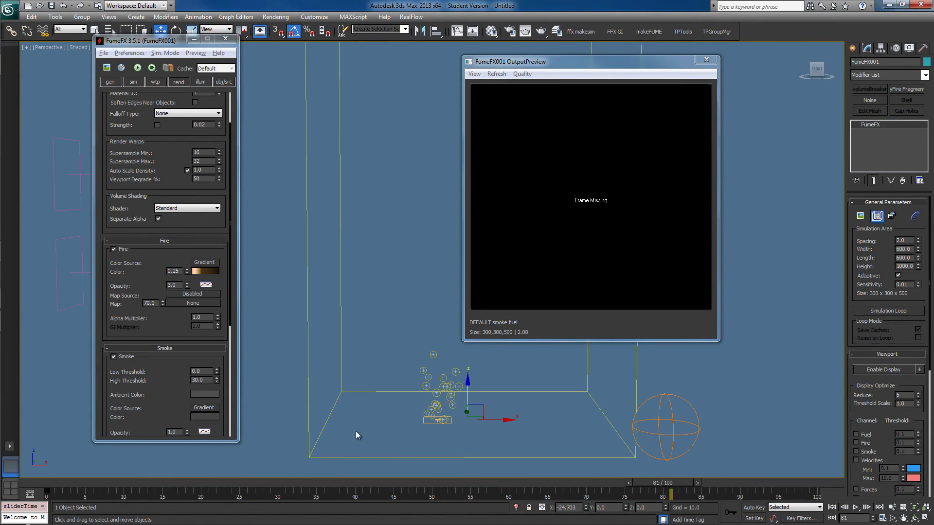
pyautogui.moveTo(339, 483); pyautogui.dragTo(436, 439)
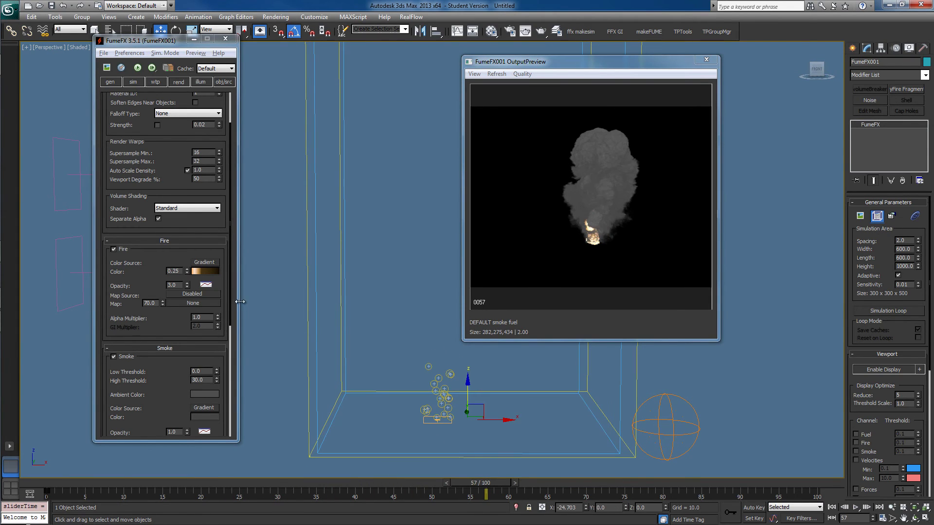
# Move the FumeFX settings window nearer the output preview and open the fire color gradient editor in front of it.
pyautogui.moveTo(168, 46); pyautogui.dragTo(246, 44)
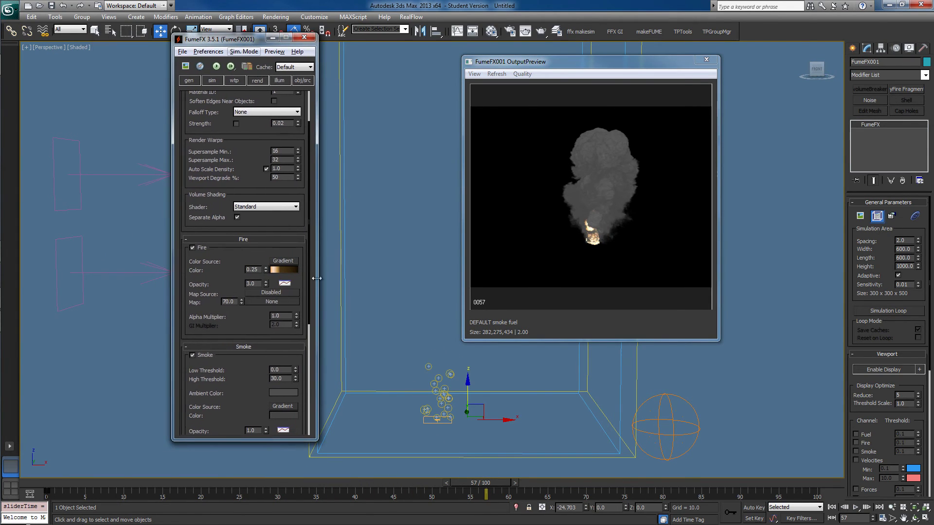
pyautogui.click(284, 270)
pyautogui.moveTo(325, 136); pyautogui.dragTo(426, 174)
pyautogui.click(472, 176)
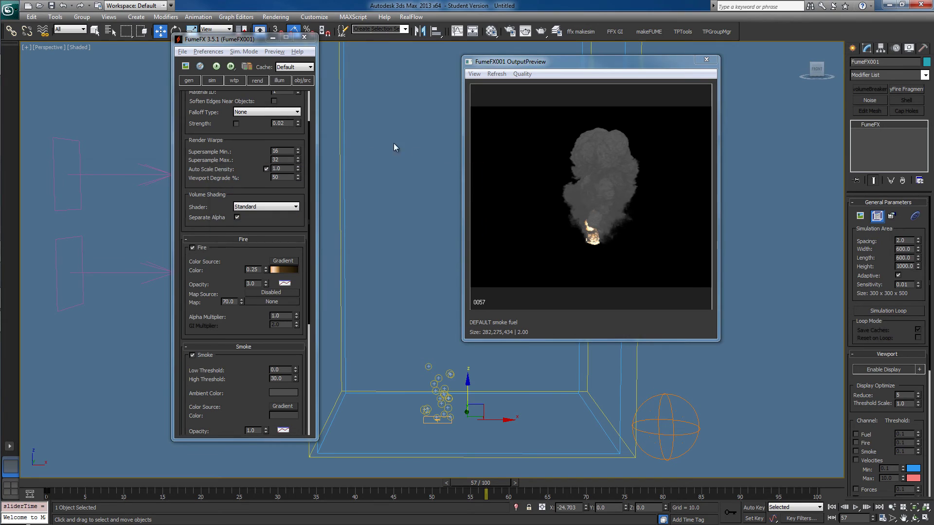
pyautogui.click(279, 269)
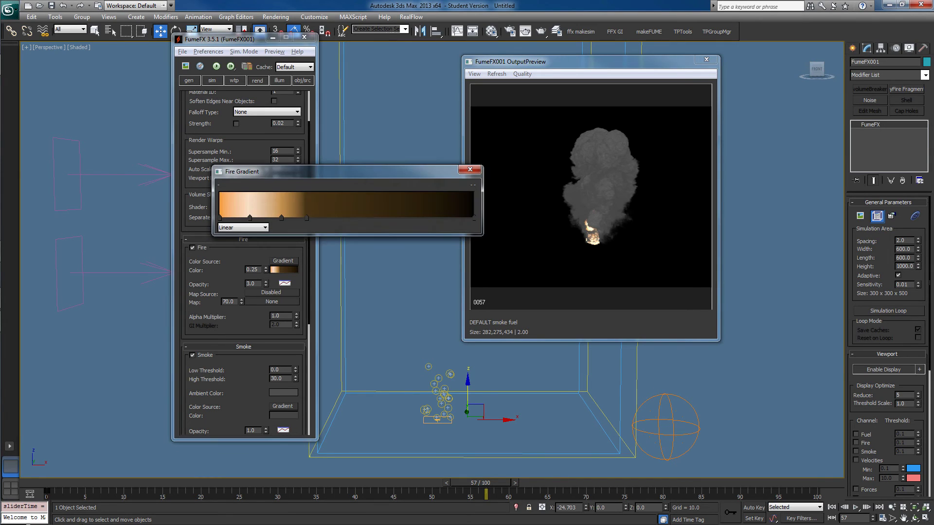
pyautogui.moveTo(377, 176); pyautogui.dragTo(424, 166)
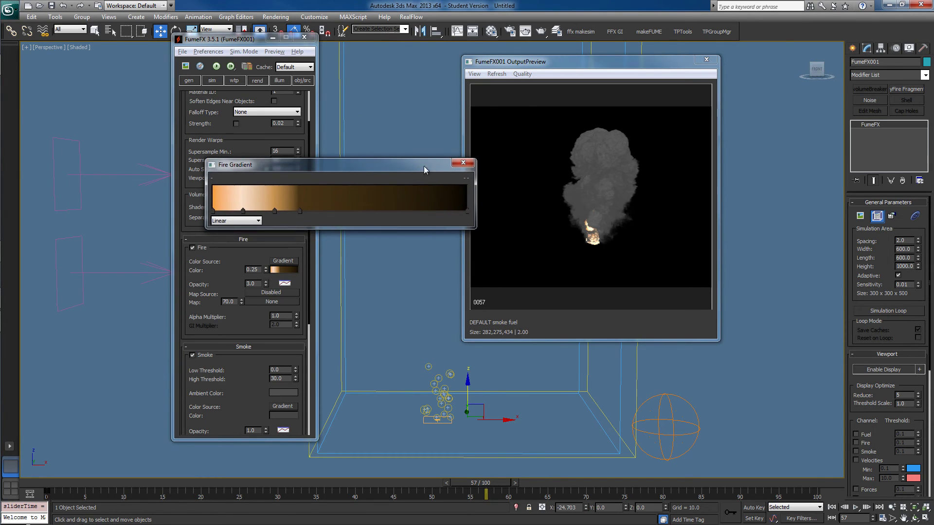
# Close the fire gradient editor, return to frame 0 and close the output preview.
pyautogui.click(453, 164)
pyautogui.moveTo(436, 170); pyautogui.dragTo(432, 154, button='middle')
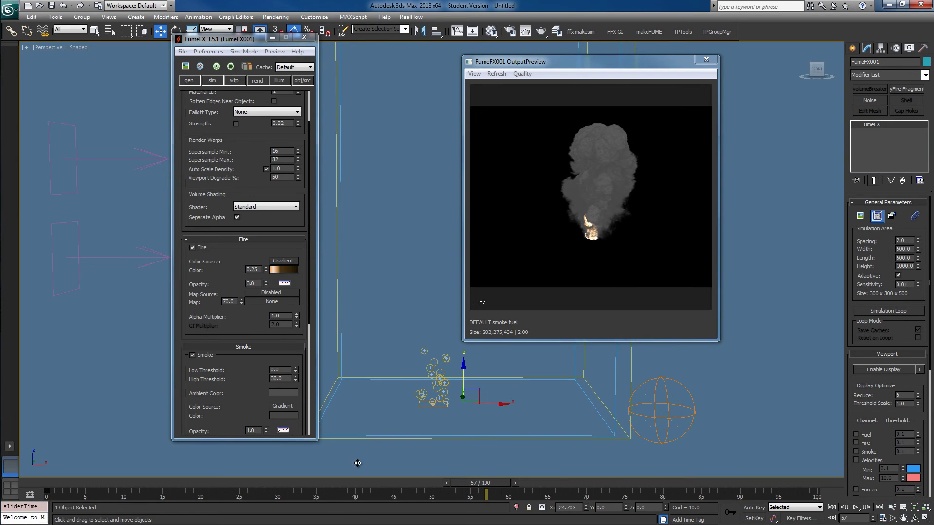
pyautogui.moveTo(347, 485); pyautogui.dragTo(95, 482)
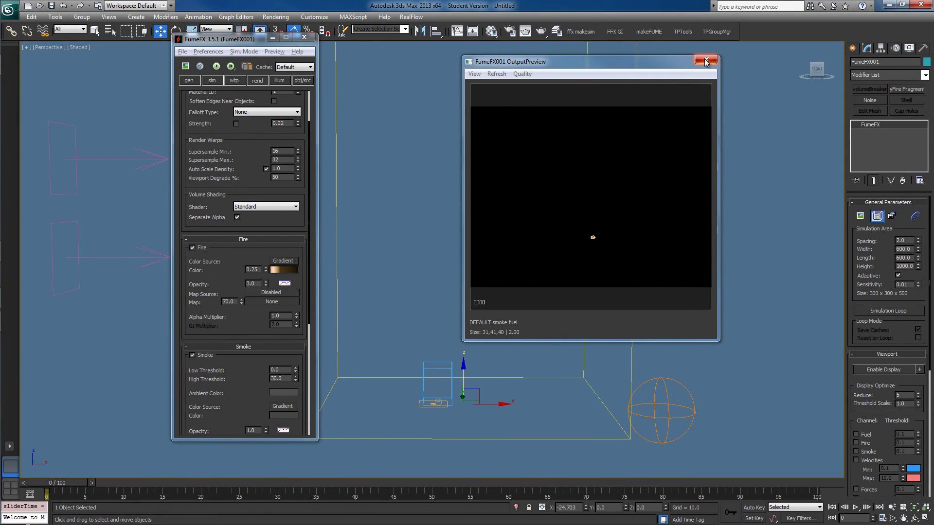
pyautogui.click(707, 60)
# Select the particle flow source, open Particle View and set the Speed operator's speed to 500.
pyautogui.moveTo(596, 267); pyautogui.dragTo(610, 276, button='middle')
pyautogui.click(435, 401)
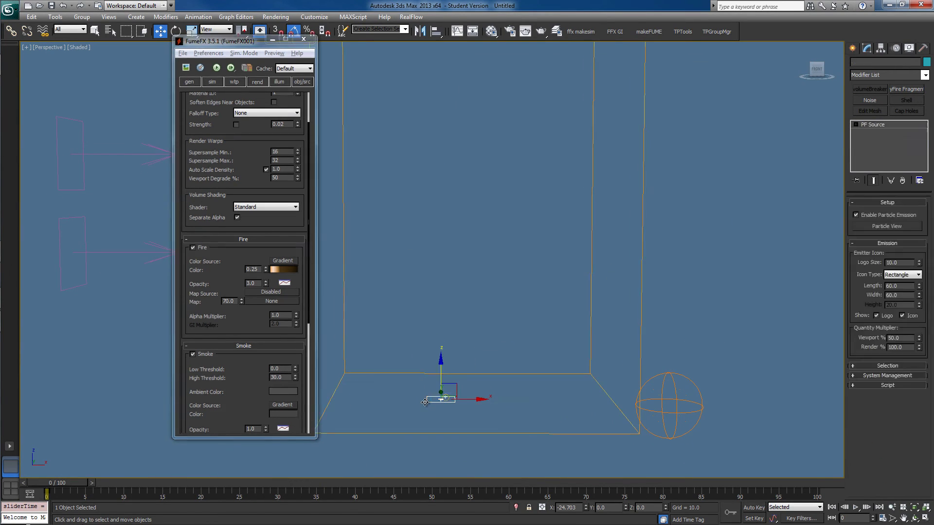
pyautogui.click(893, 228)
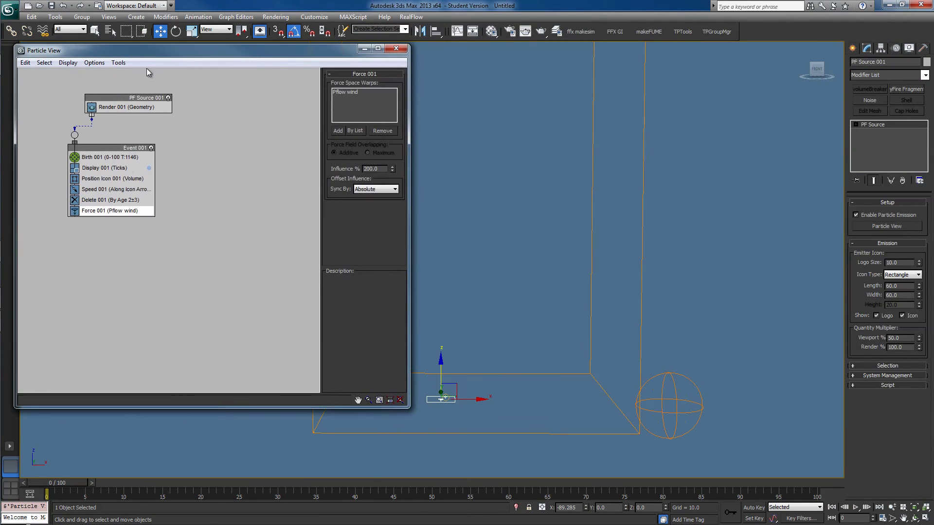
pyautogui.click(119, 189)
pyautogui.click(387, 87)
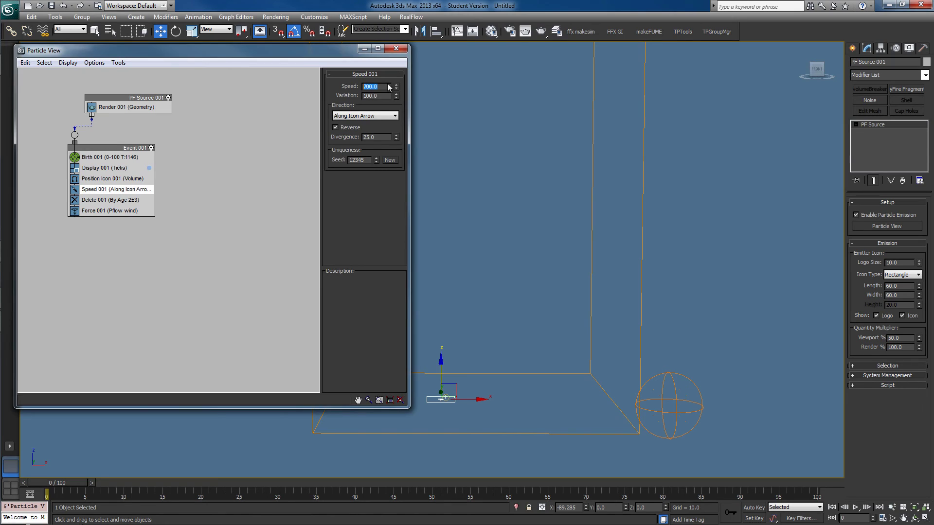
pyautogui.press('Return')
# Set the particle emitter icon's length and width to 85.
pyautogui.moveTo(484, 98); pyautogui.dragTo(546, 86, button='middle')
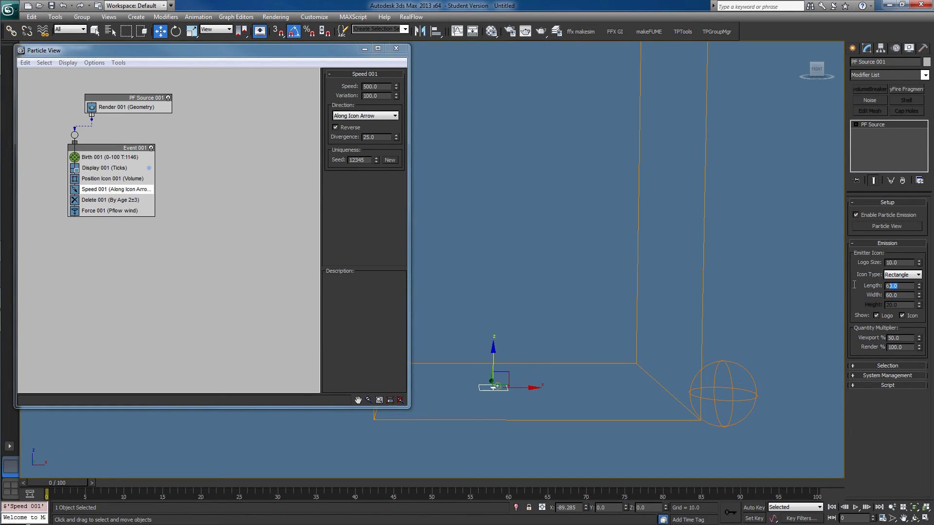
pyautogui.press('Tab')
pyautogui.press('Return')
pyautogui.write('5')
pyautogui.press('Tab')
pyautogui.write('5')
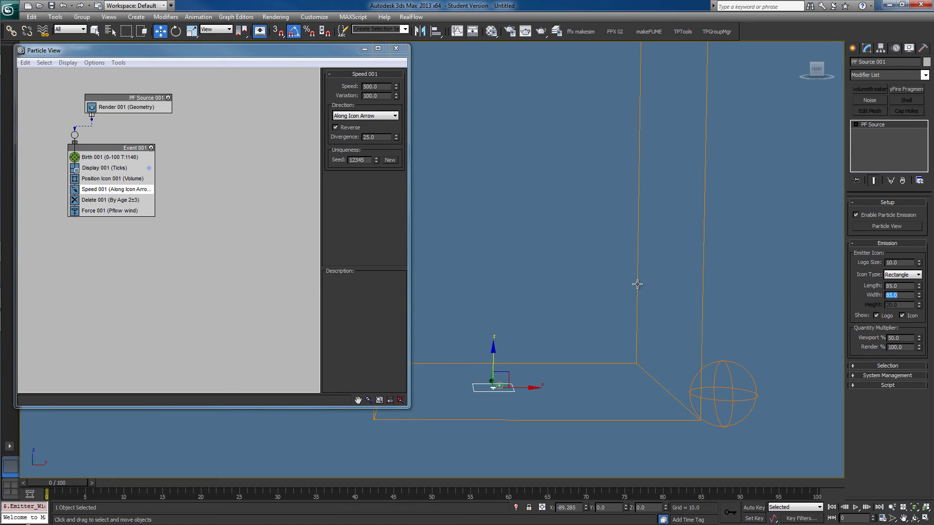
pyautogui.keyDown('alt'); pyautogui.moveTo(653, 281); pyautogui.dragTo(626, 296, button='middle'); pyautogui.keyUp('alt')
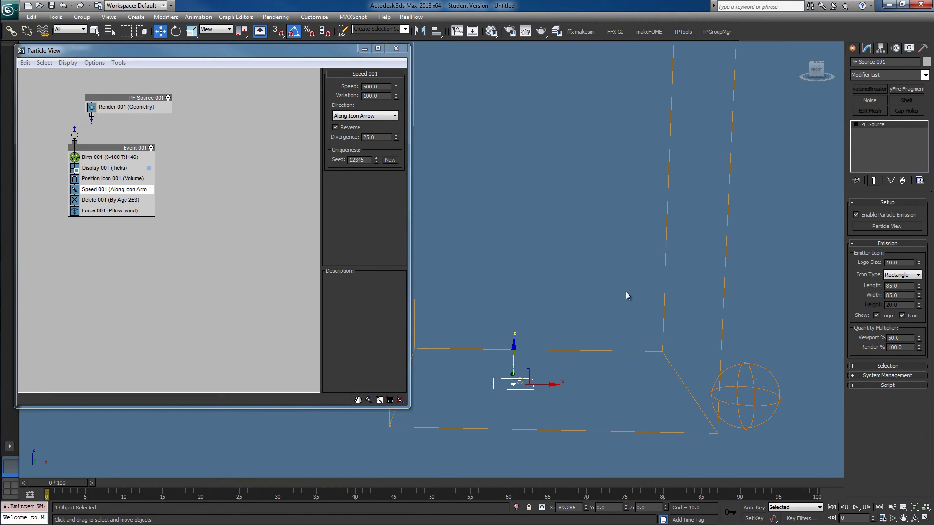
# Set the Birth operator's rate to 400, check the particles at frame 9, and raise the rate to 500.
pyautogui.click(125, 157)
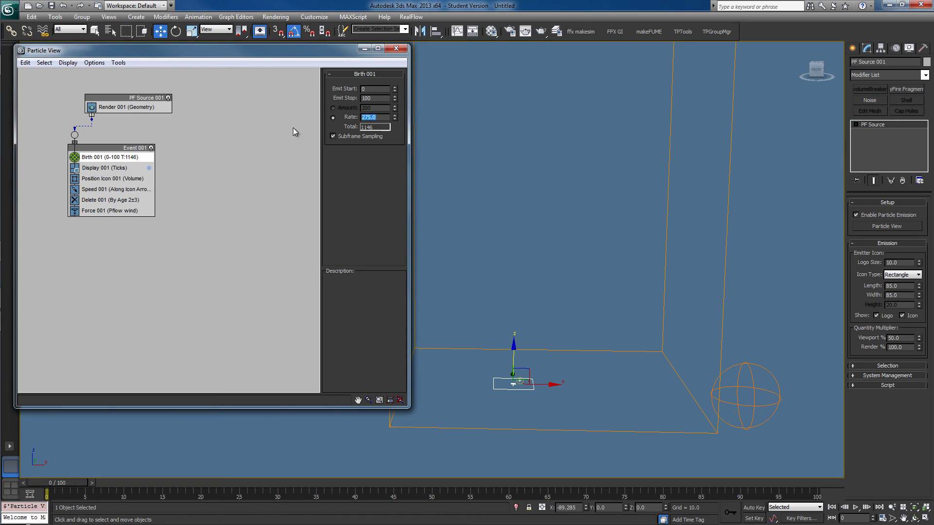
pyautogui.write('400')
pyautogui.press('Return')
pyautogui.moveTo(53, 483); pyautogui.dragTo(127, 475)
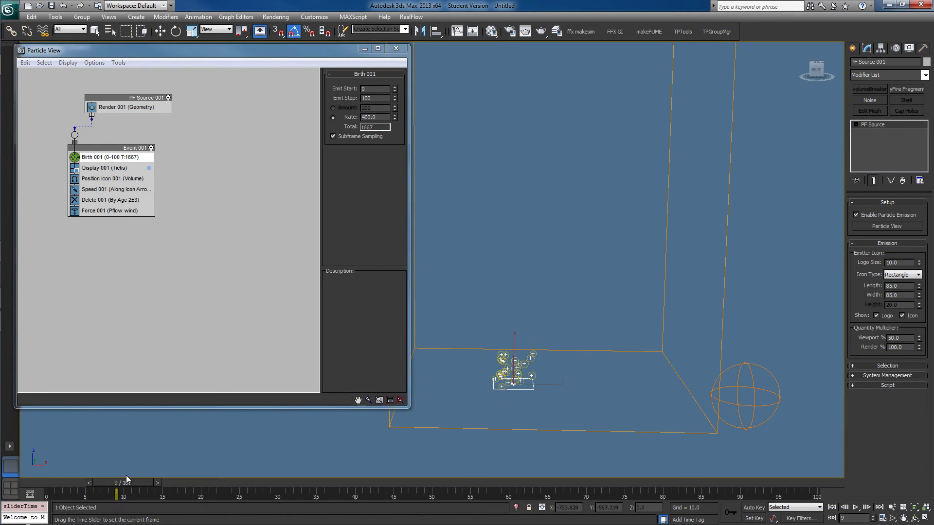
pyautogui.doubleClick(369, 117)
pyautogui.write('5')
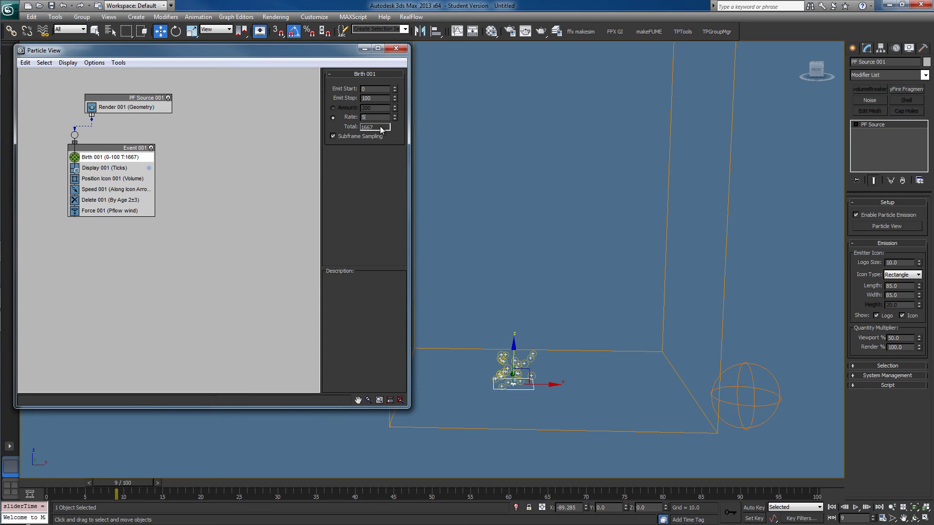
pyautogui.write('00')
pyautogui.press('Return')
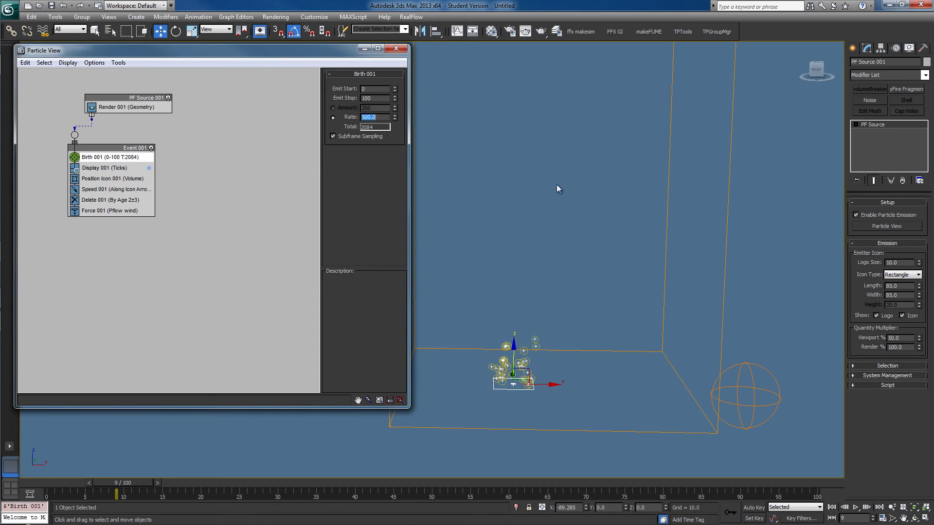
# Select the FumeFX particle source helper and set its radius to 12.
pyautogui.click(752, 384)
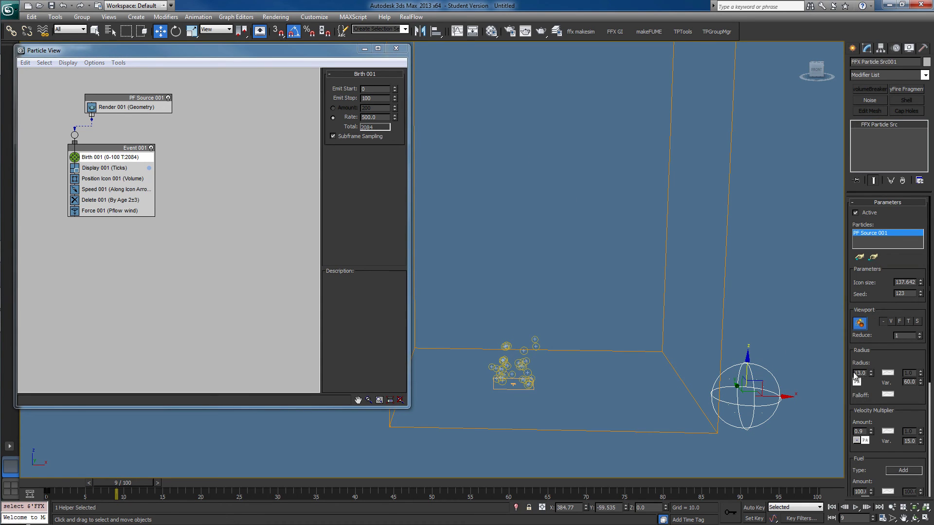
pyautogui.press('Return')
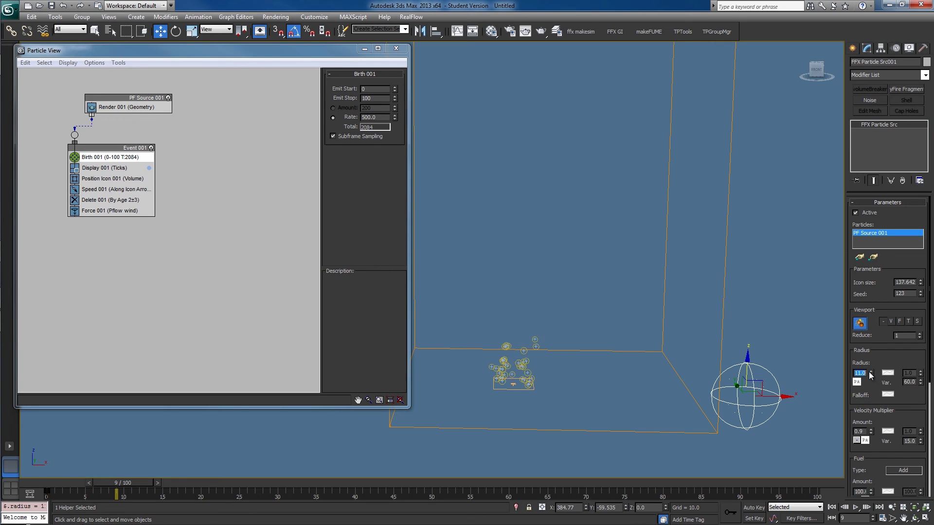
pyautogui.write('12')
pyautogui.press('Return')
# Return to frame 0 and play the animation up to frame 21 to check the particle emission.
pyautogui.moveTo(140, 484); pyautogui.dragTo(139, 462)
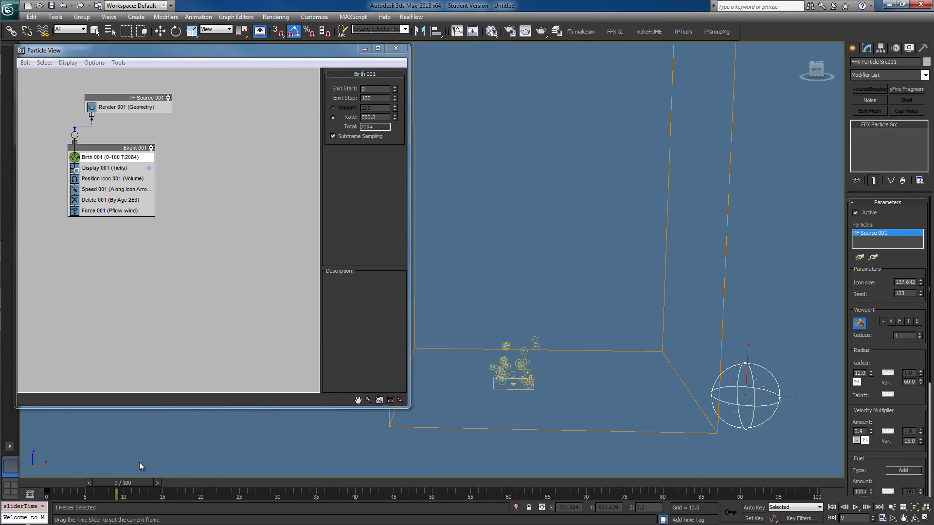
pyautogui.press('w')
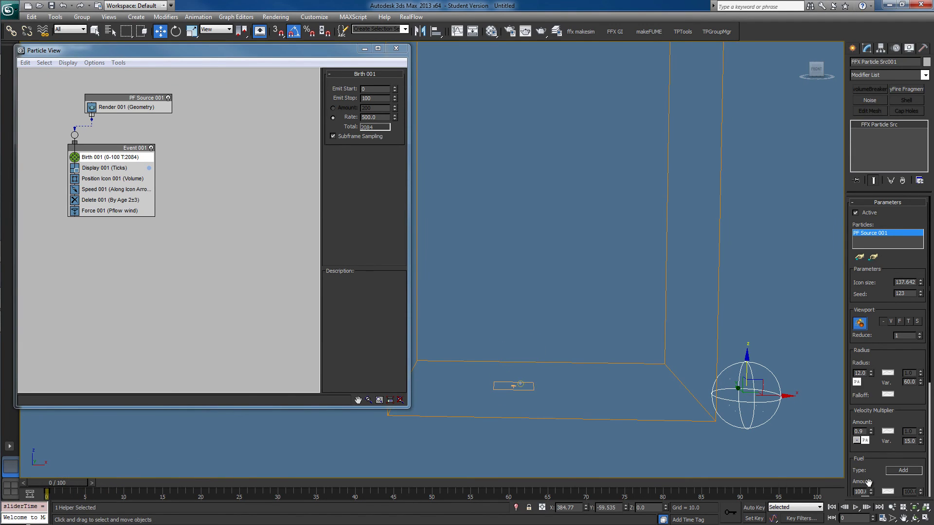
pyautogui.click(855, 508)
pyautogui.click(856, 508)
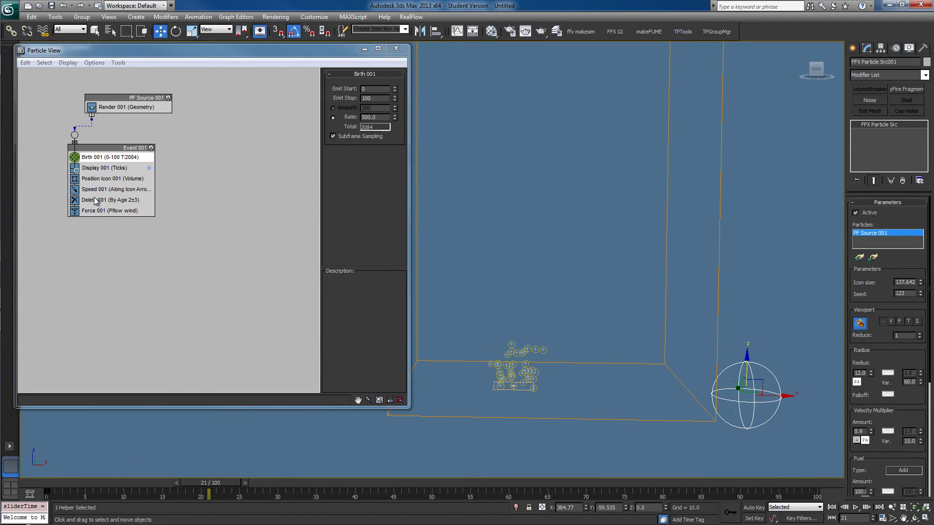
# Set the Speed operator's speed to 450 and variation to 75, and check the particles at frame 15.
pyautogui.click(97, 190)
pyautogui.doubleClick(390, 84)
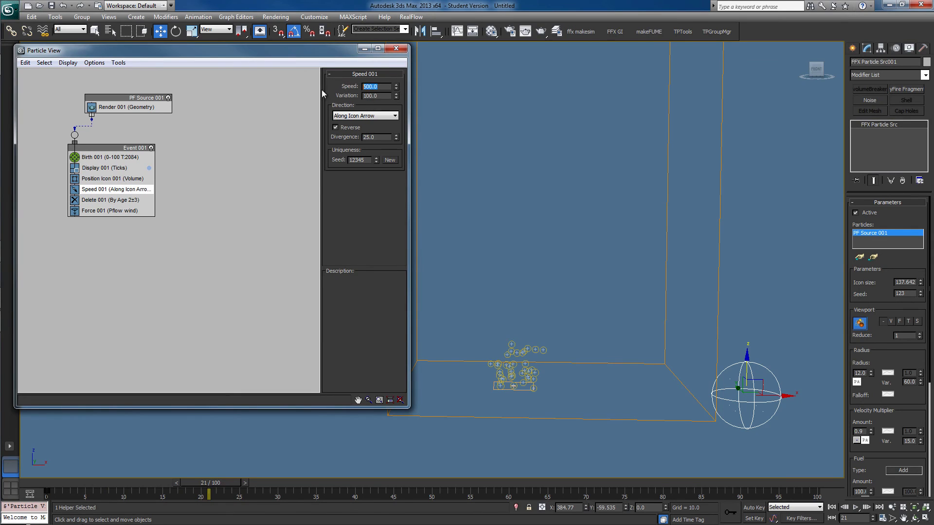
pyautogui.write('450')
pyautogui.moveTo(381, 97); pyautogui.dragTo(336, 98)
pyautogui.write('75')
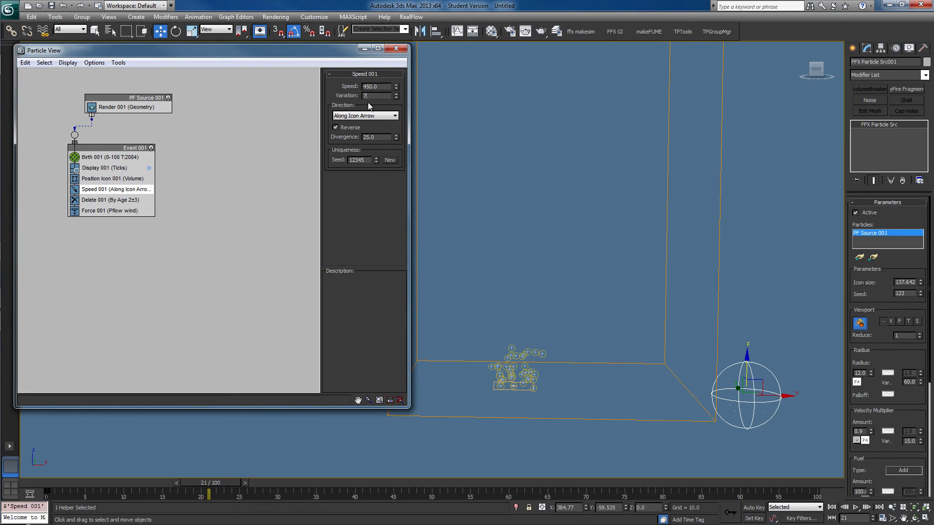
pyautogui.press('Return')
pyautogui.moveTo(208, 484); pyautogui.dragTo(167, 434)
pyautogui.press('w')
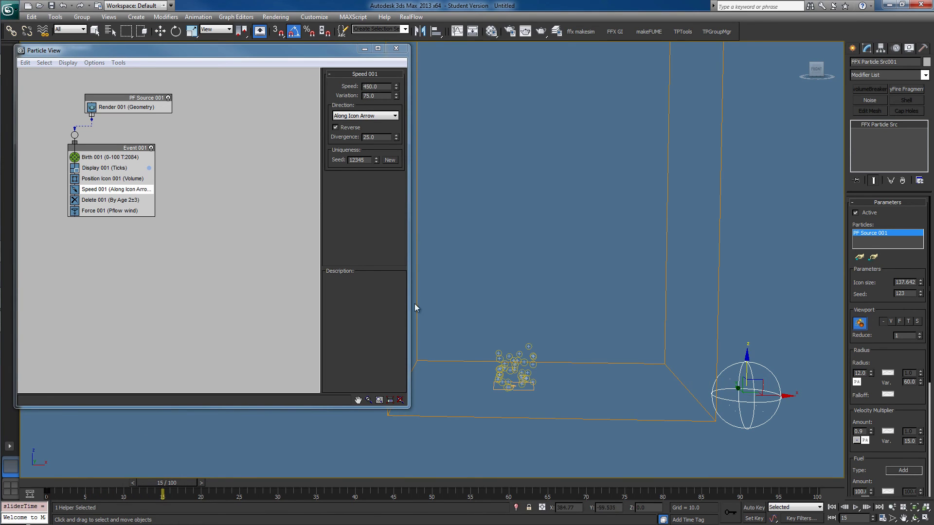
# Select the FumeFX container and open its settings window.
pyautogui.moveTo(415, 303); pyautogui.dragTo(588, 279, button='middle')
pyautogui.moveTo(456, 144); pyautogui.dragTo(647, 160, button='middle')
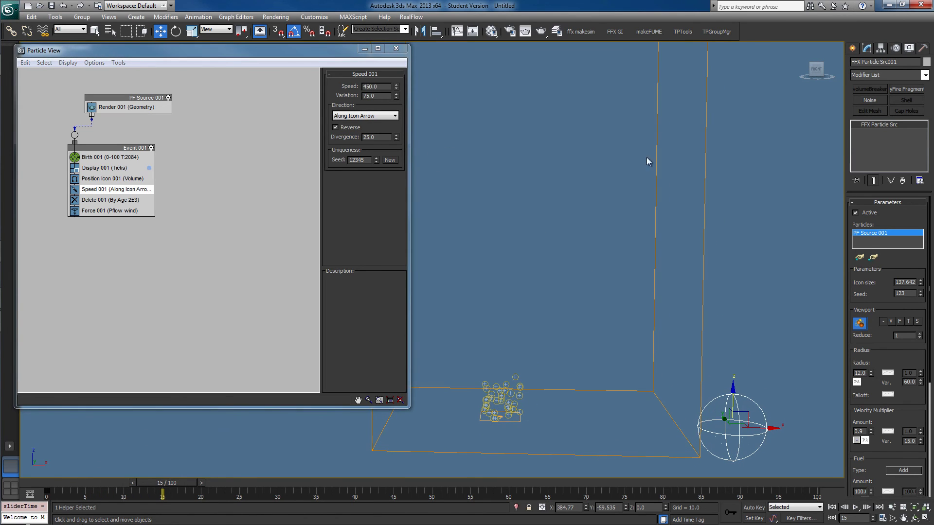
pyautogui.click(705, 190)
pyautogui.click(877, 216)
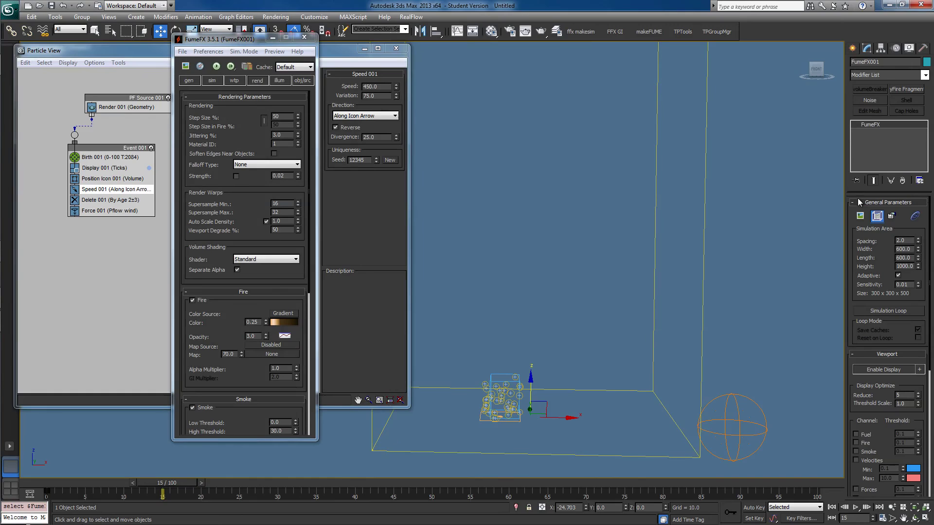
# In the simulation settings, set X Turbulence to 0.5 and the turbulence noise scale to 6.
pyautogui.click(211, 81)
pyautogui.scroll(-3, 281, 268)
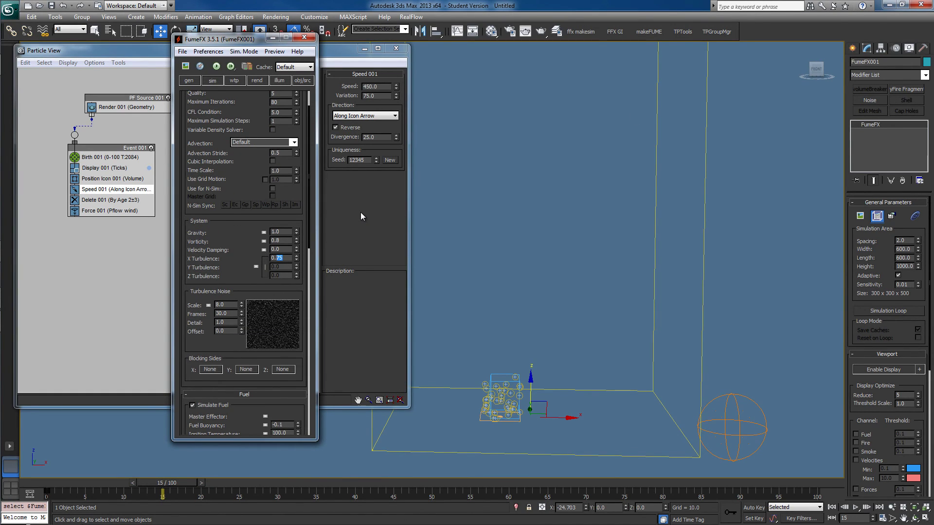
pyautogui.write('5')
pyautogui.press('Return')
pyautogui.scroll(-3, 242, 276)
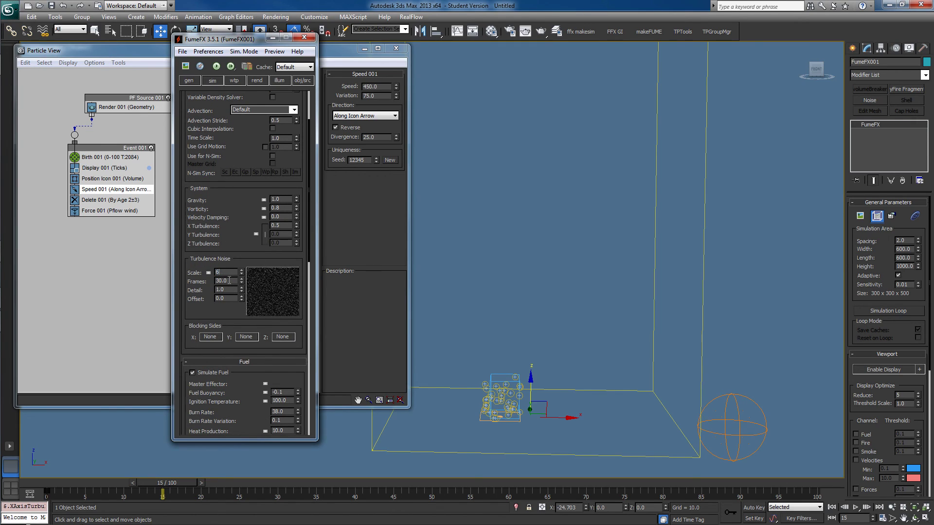
pyautogui.write('6')
pyautogui.press('Return')
# Set the smoke diffusion to 0.01 and the temperature buoyancy to 0.7.
pyautogui.scroll(-12, 243, 249)
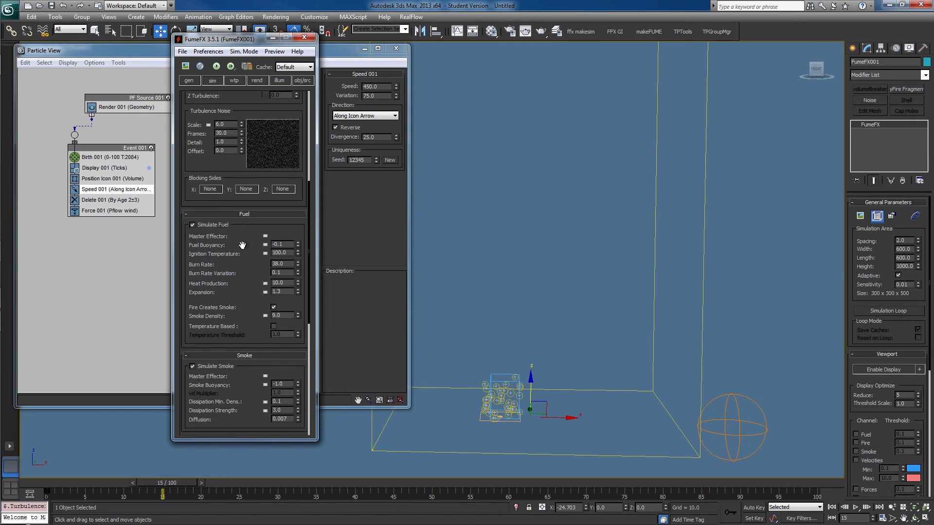
pyautogui.scroll(-6, 242, 256)
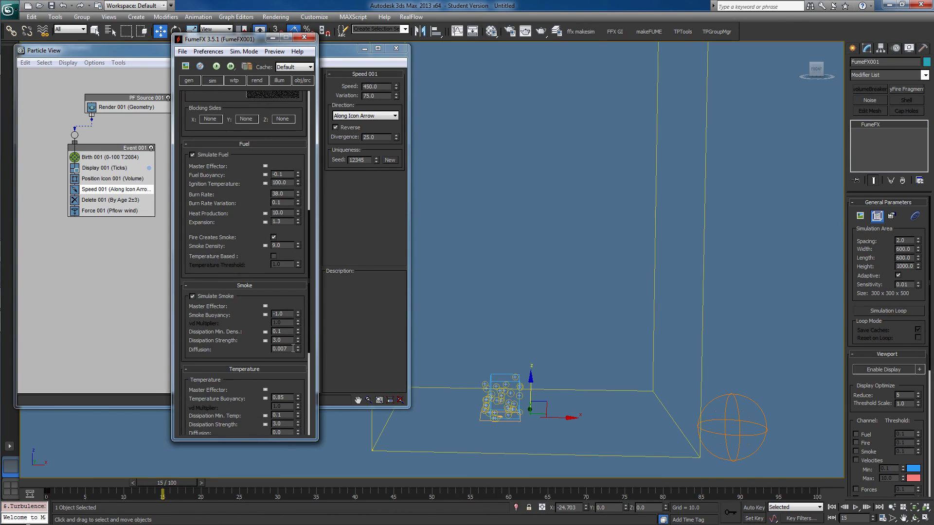
pyautogui.press('Return')
pyautogui.scroll(-9, 240, 309)
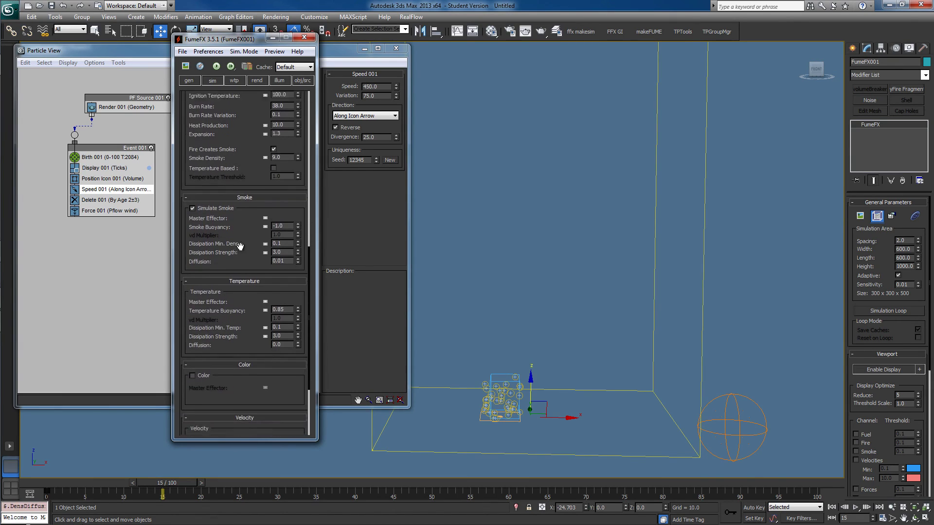
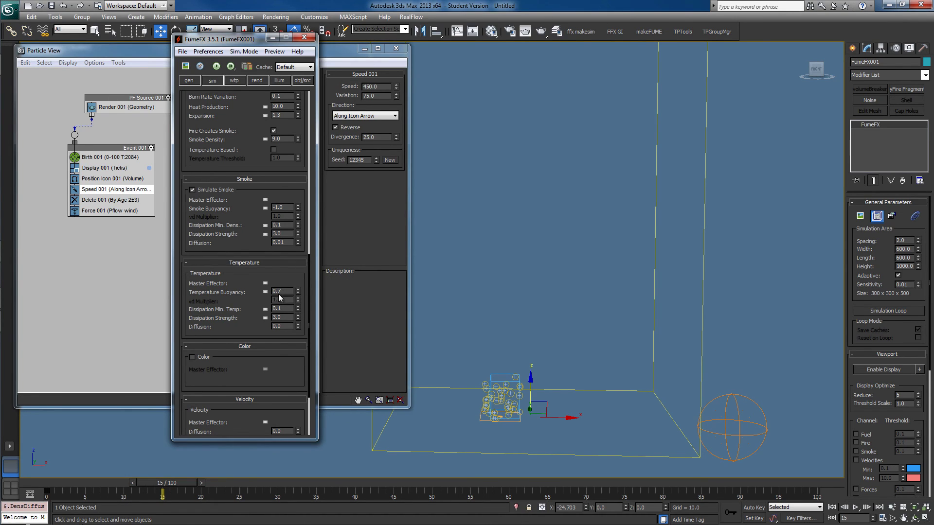
# Look back over the solver and system parameters and view frame 57 in the output preview.
pyautogui.scroll(15, 252, 307)
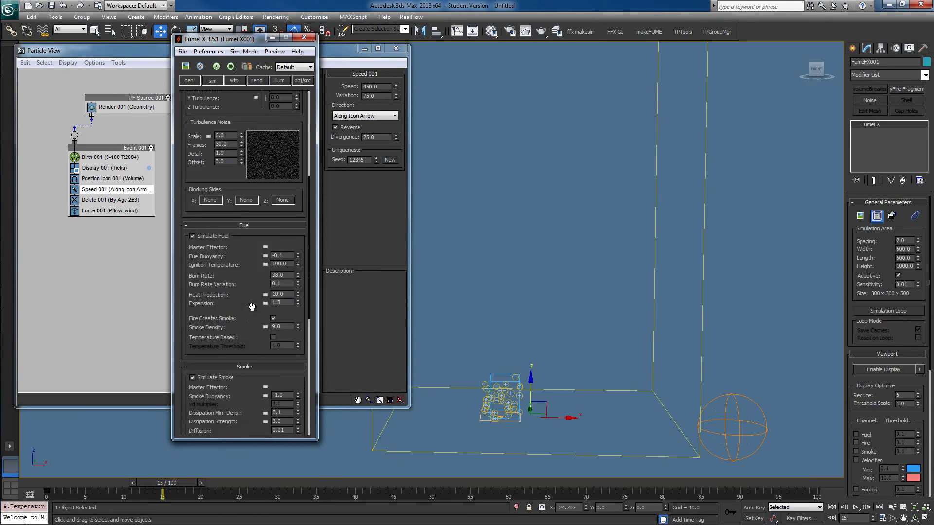
pyautogui.scroll(15, 251, 307)
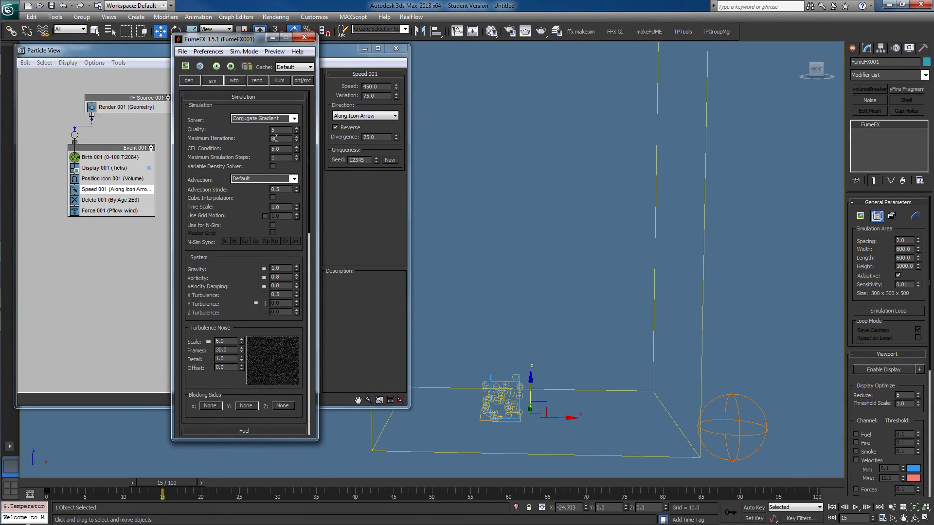
pyautogui.scroll(-5, 274, 138)
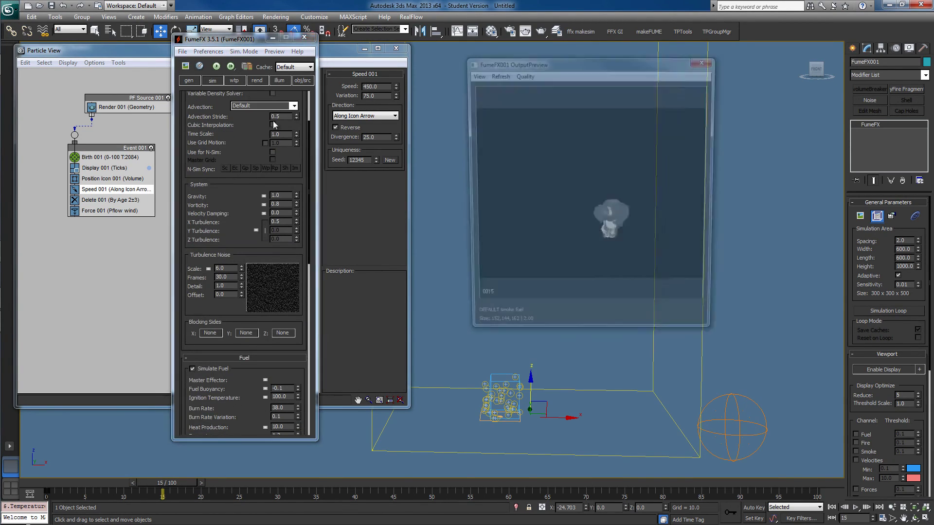
pyautogui.moveTo(158, 481); pyautogui.dragTo(477, 458)
pyautogui.press('w')
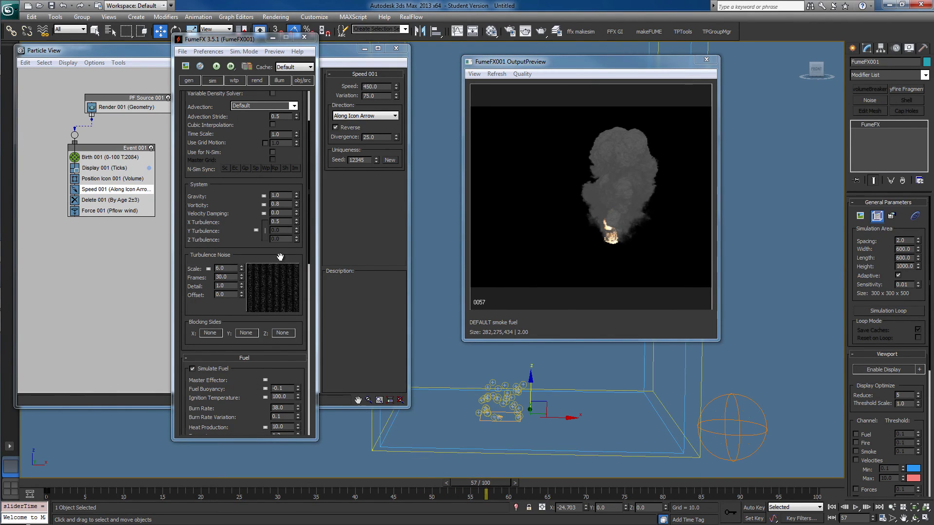
# In the fuel settings, set the smoke density to 6 and the burn rate to 35.
pyautogui.scroll(-5, 231, 390)
pyautogui.doubleClick(285, 340)
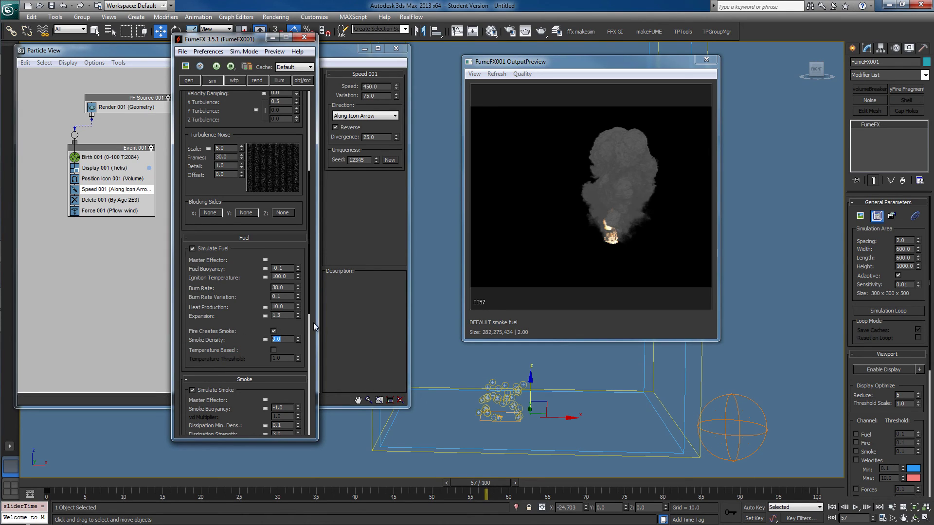
pyautogui.write('6')
pyautogui.press('Return')
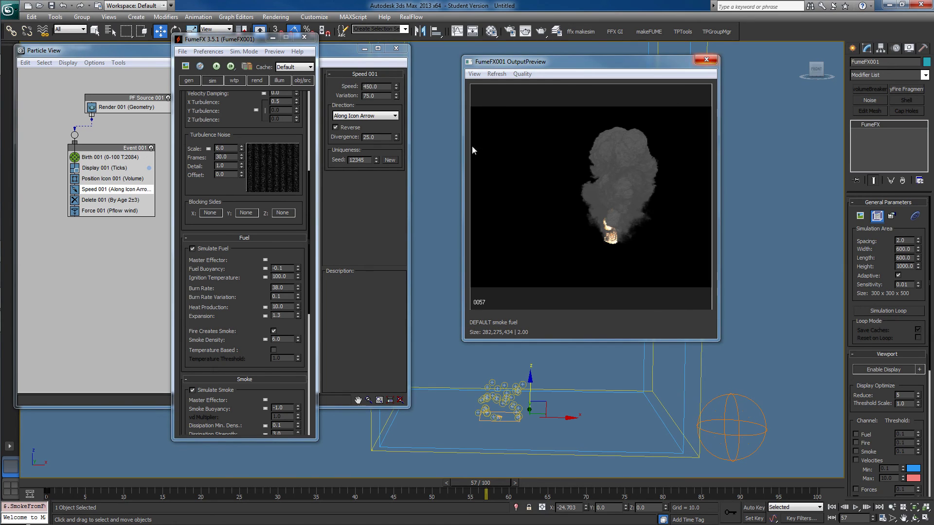
pyautogui.doubleClick(289, 288)
pyautogui.write('35')
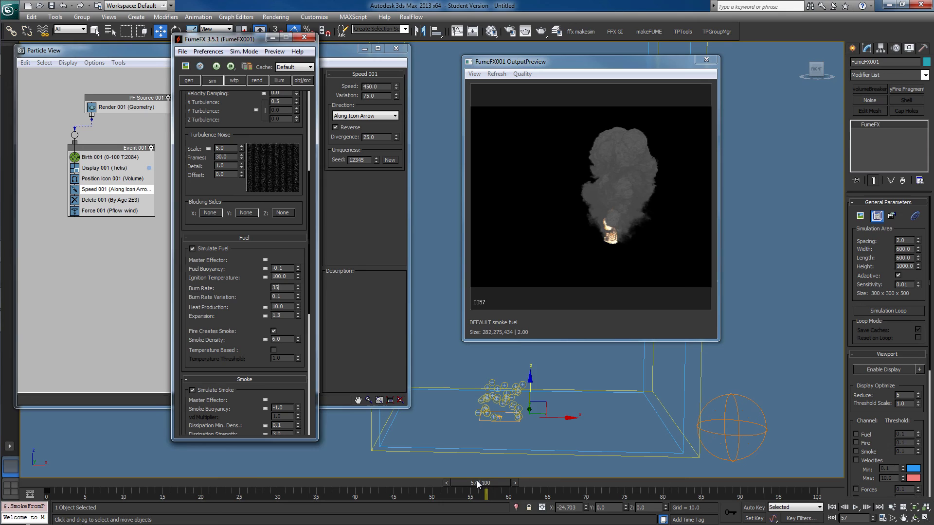
# View frame 60 in the output preview and close the preview, FumeFX and Particle View windows.
pyautogui.moveTo(477, 480)
pyautogui.mouseDown()
pyautogui.moveTo(151, 482)
pyautogui.moveTo(516, 428)
pyautogui.mouseUp()
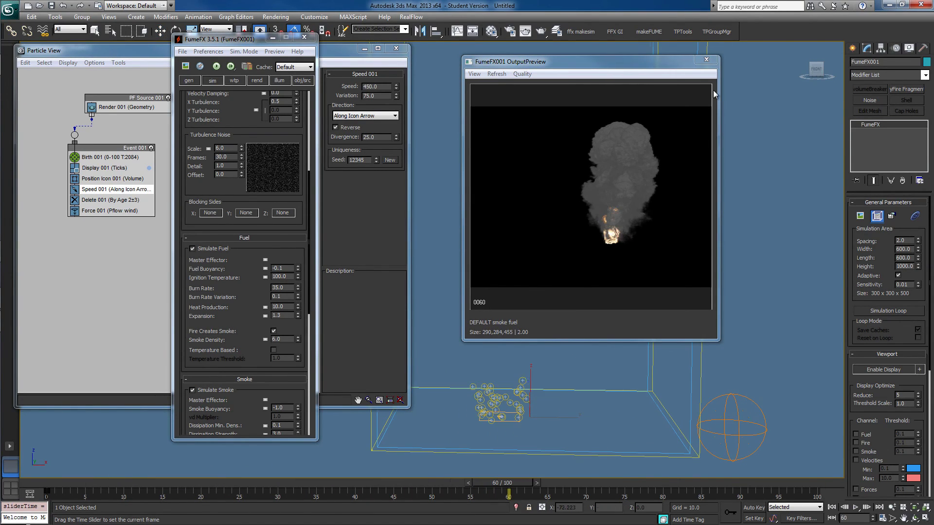
pyautogui.press('w')
pyautogui.click(706, 59)
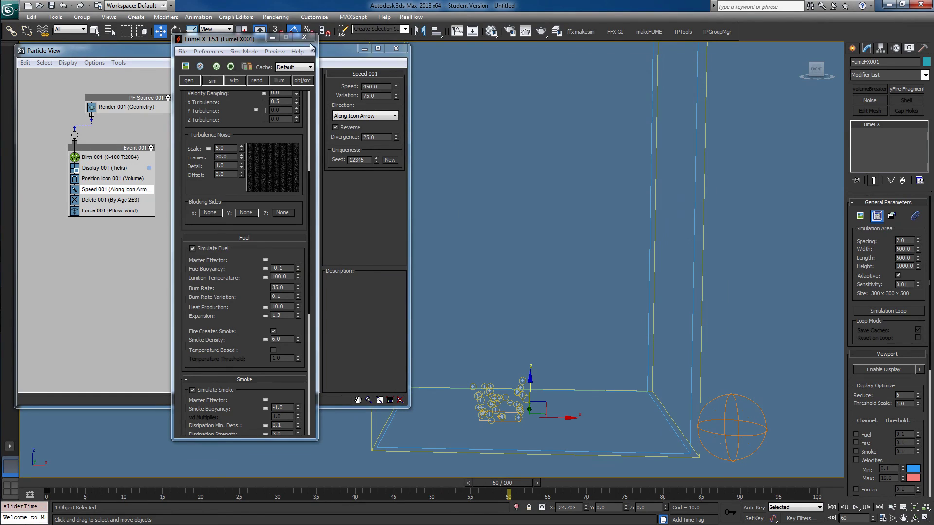
pyautogui.click(213, 80)
pyautogui.click(408, 51)
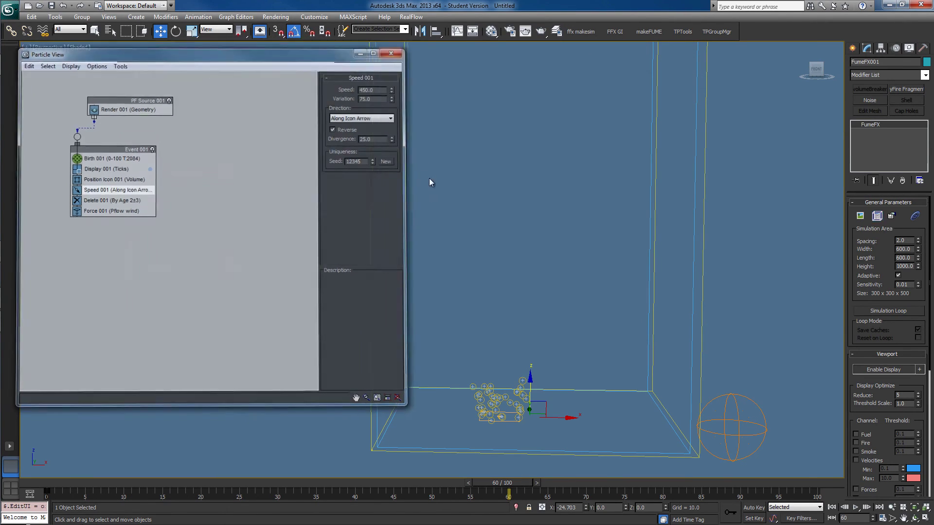
# Select the Fume_wind space warp beside the container and set its strength to 6.5.
pyautogui.click(430, 182)
pyautogui.scroll(-4, 489, 191)
pyautogui.click(315, 211)
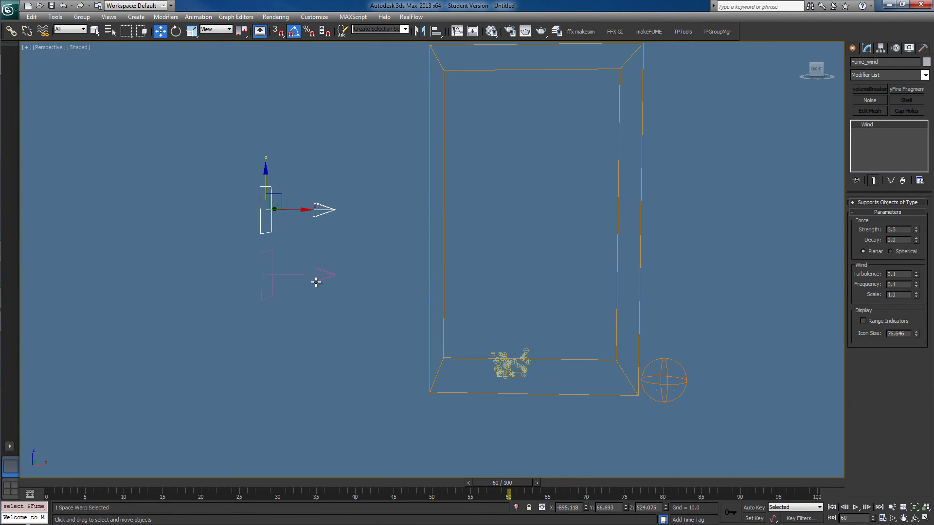
pyautogui.moveTo(537, 128); pyautogui.dragTo(516, 125, button='middle')
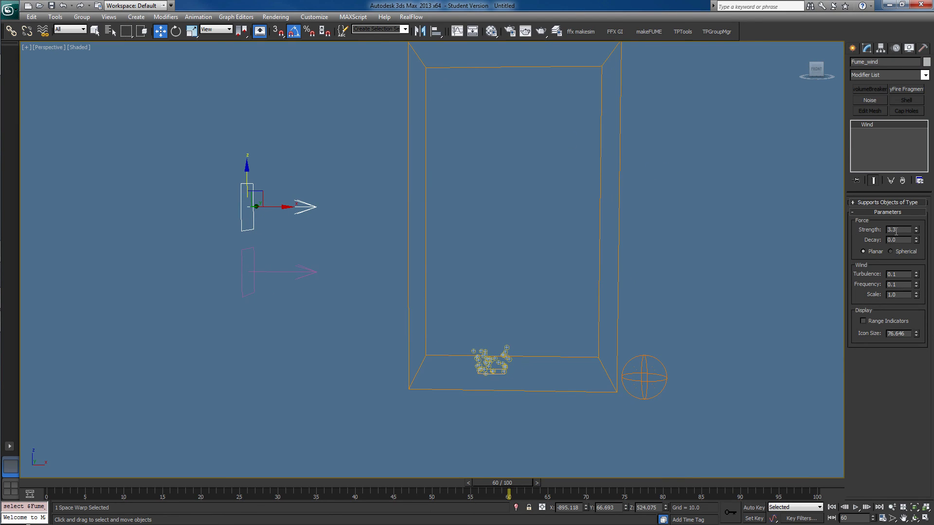
pyautogui.write('6.5')
pyautogui.press('Return')
# Reselect the FumeFX container, reopen its simulation settings and set the temperature buoyancy to 0.75.
pyautogui.moveTo(636, 297); pyautogui.dragTo(601, 278, button='middle')
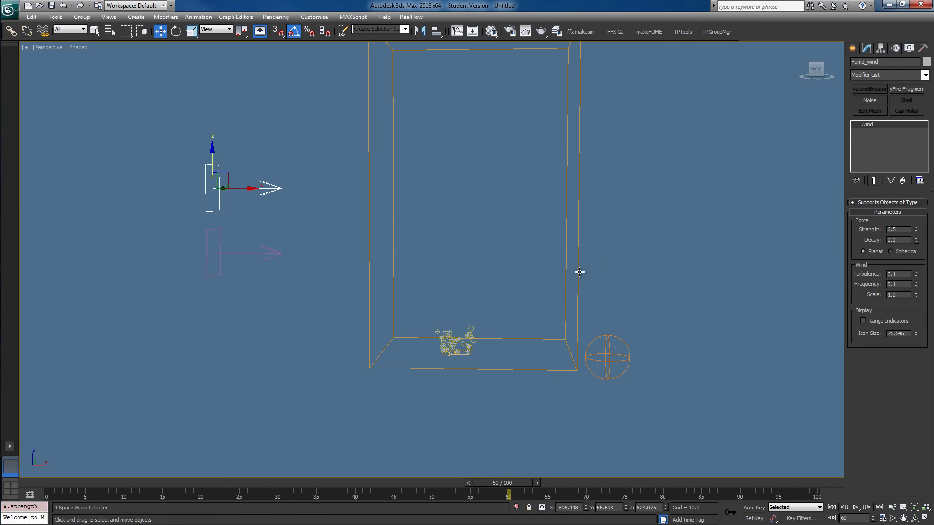
pyautogui.click(578, 272)
pyautogui.click(877, 215)
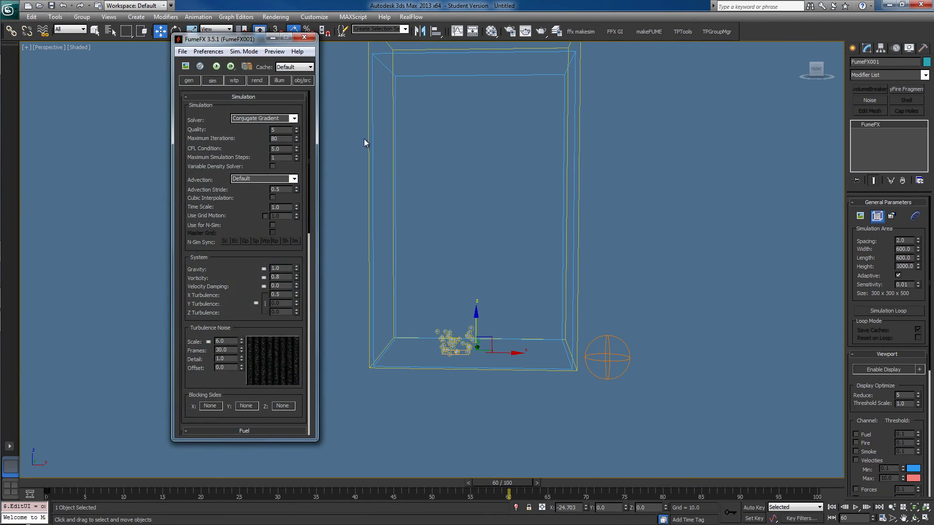
pyautogui.click(212, 82)
pyautogui.scroll(-10, 214, 282)
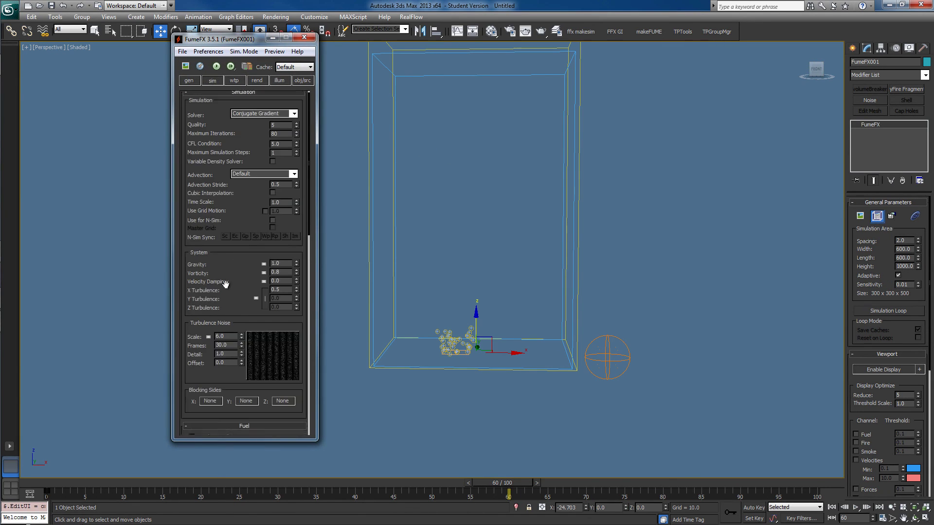
pyautogui.moveTo(222, 310); pyautogui.dragTo(236, 167)
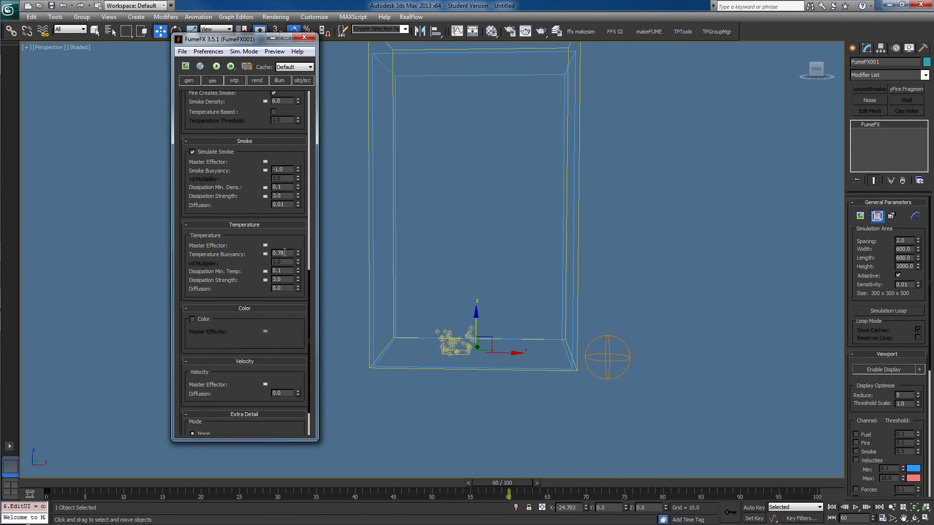
# Display the container's fire and smoke channels in the viewport with the display Reduce value set to 7.
pyautogui.moveTo(506, 115); pyautogui.dragTo(490, 175, button='middle')
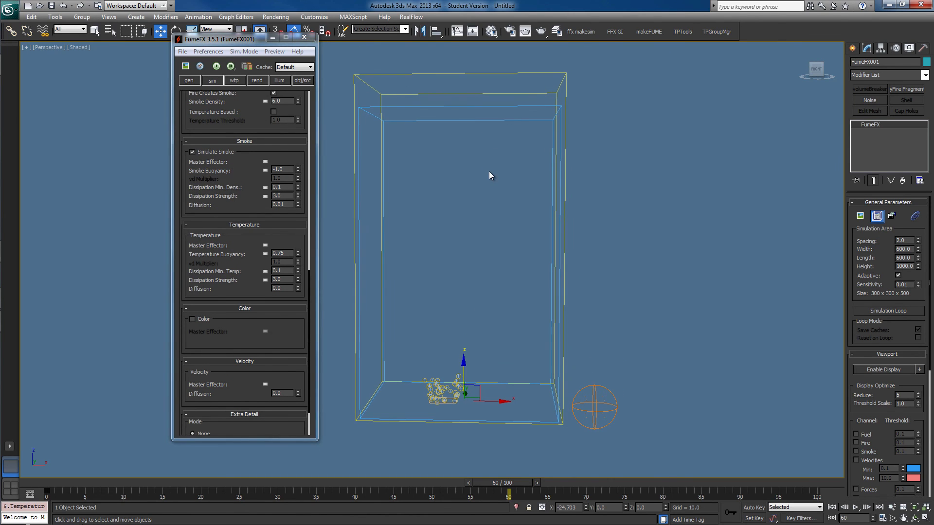
pyautogui.keyDown('alt'); pyautogui.moveTo(428, 319); pyautogui.dragTo(540, 326, button='middle'); pyautogui.keyUp('alt')
pyautogui.click(856, 443)
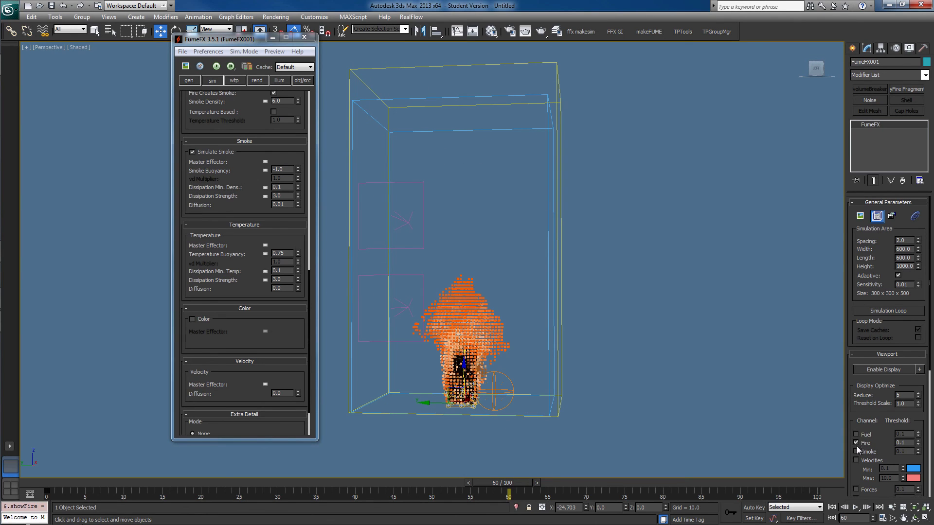
pyautogui.click(918, 394)
pyautogui.click(918, 393)
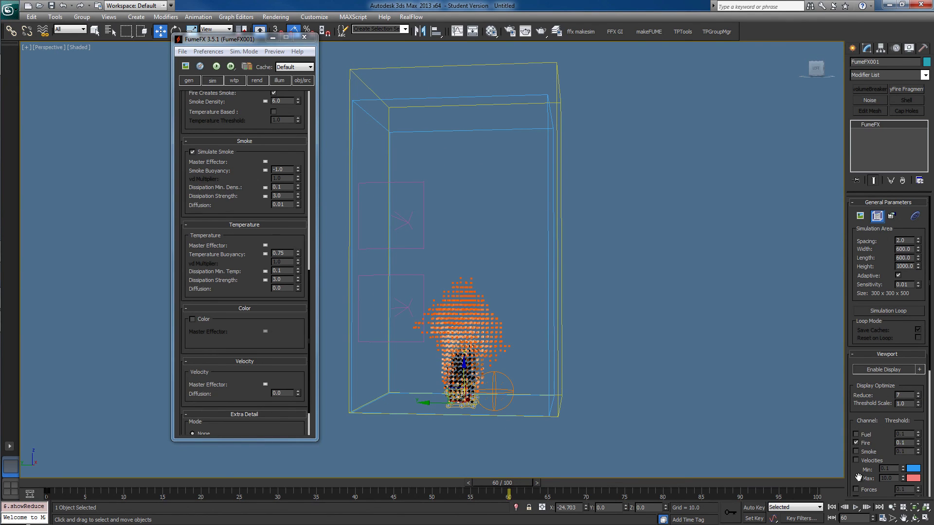
pyautogui.click(856, 452)
# Switch to the Top view and scrub to frames 63 and 72 to check the smoke against the container boundaries.
pyautogui.keyDown('alt'); pyautogui.moveTo(599, 355); pyautogui.dragTo(630, 349, button='middle'); pyautogui.keyUp('alt')
pyautogui.click(48, 47)
pyautogui.click(68, 108)
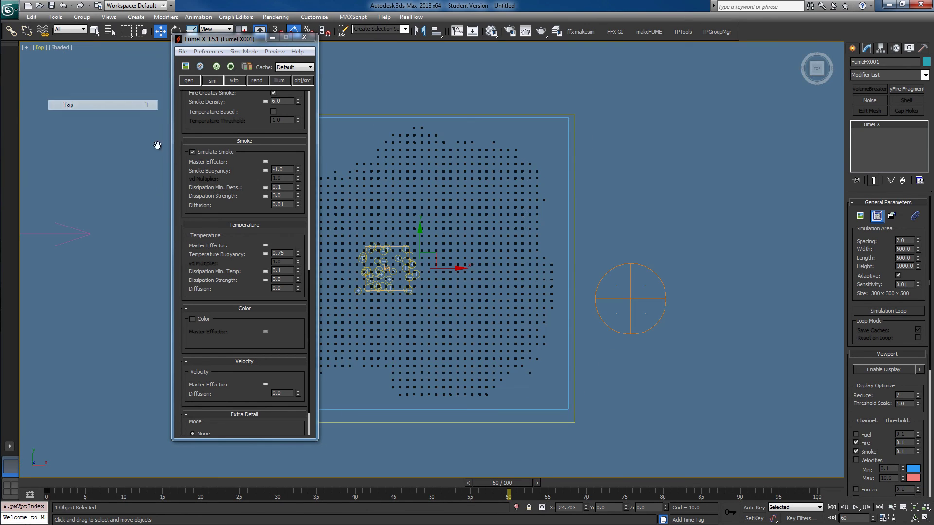
pyautogui.moveTo(584, 219); pyautogui.dragTo(576, 234, button='middle')
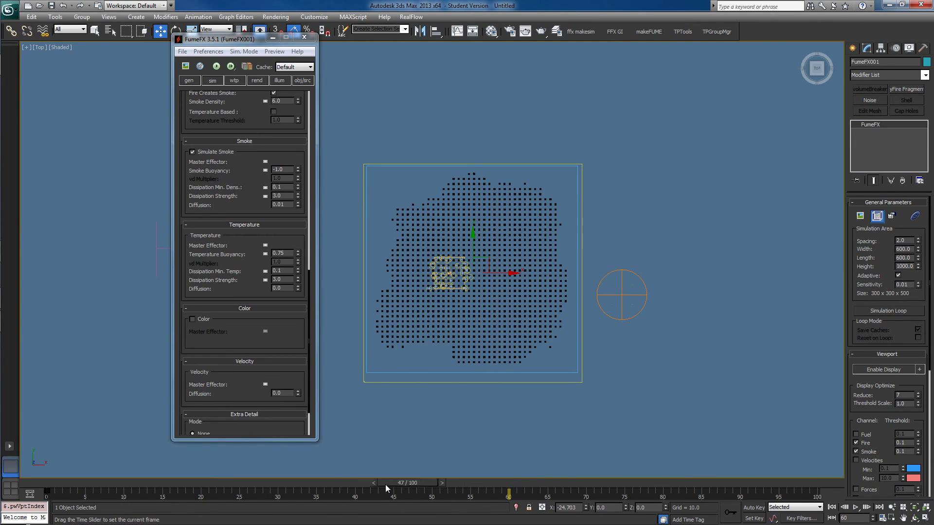
pyautogui.moveTo(385, 485); pyautogui.dragTo(531, 491)
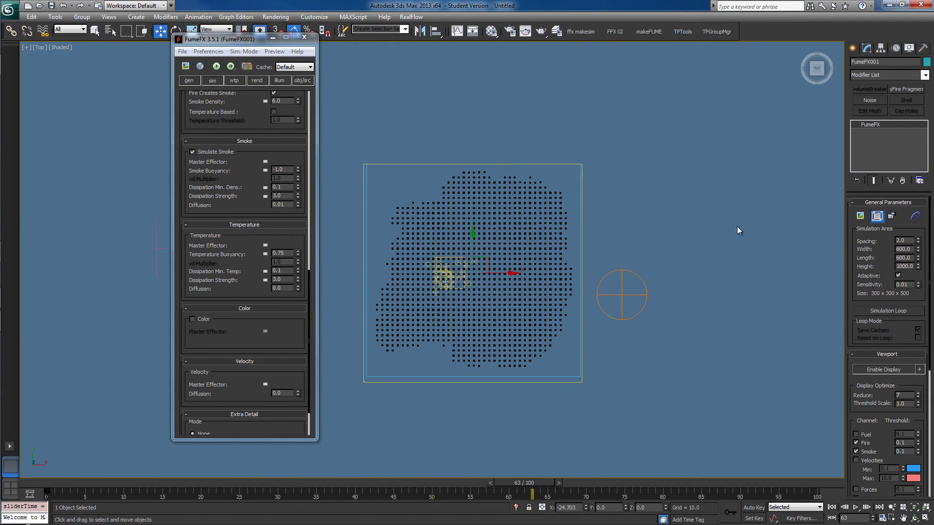
pyautogui.moveTo(635, 270); pyautogui.dragTo(637, 265, button='middle')
pyautogui.moveTo(541, 481); pyautogui.dragTo(599, 473)
pyautogui.press('w')
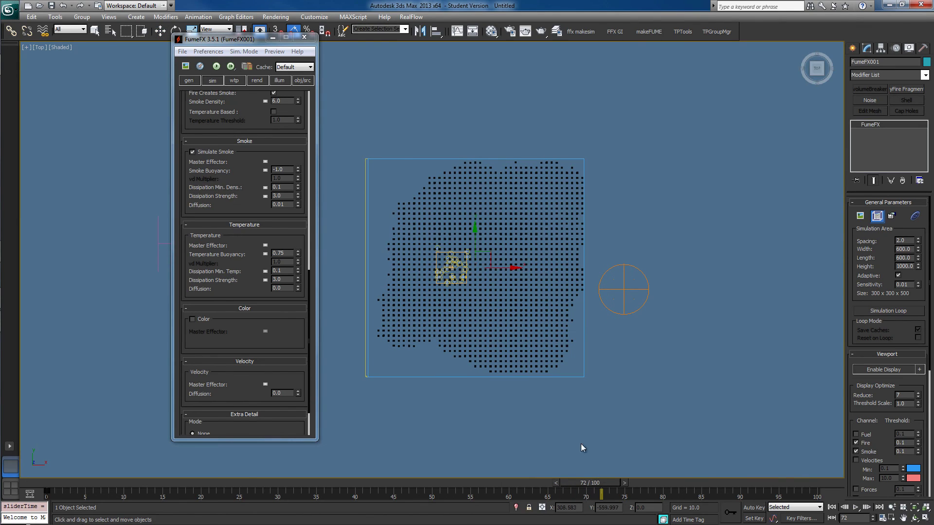
# Shift the FumeFX container along X to about -14 and set its width and length to 650.
pyautogui.moveTo(506, 268); pyautogui.dragTo(509, 268)
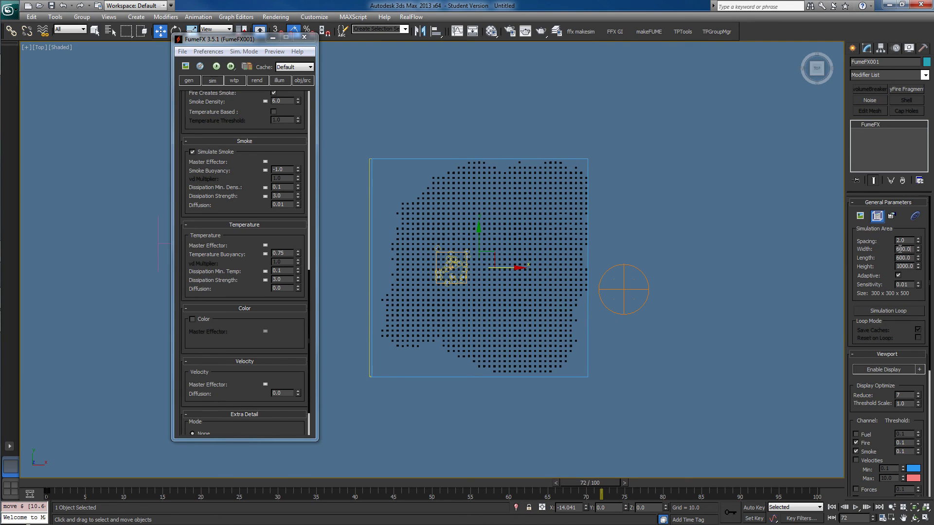
pyautogui.press('Return')
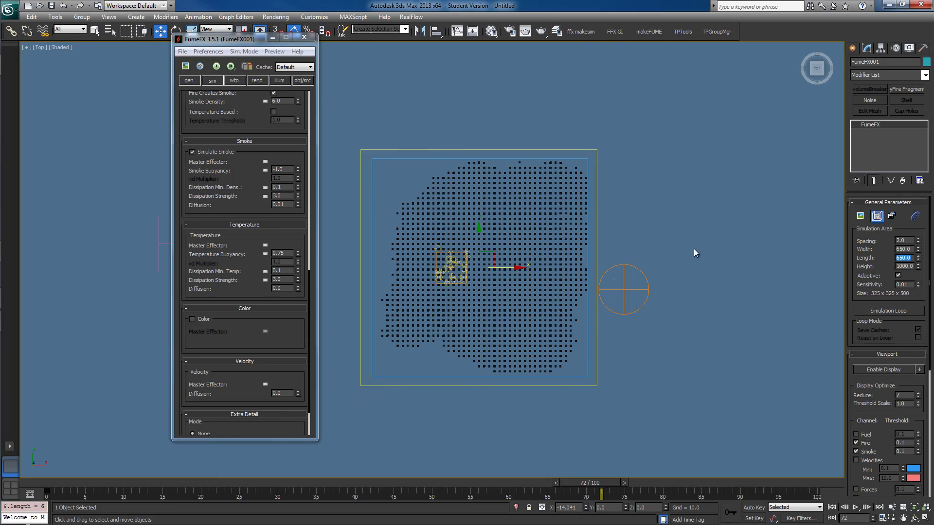
# Return to the Perspective view and shift the container further along X to about 10.7.
pyautogui.click(42, 50)
pyautogui.click(73, 84)
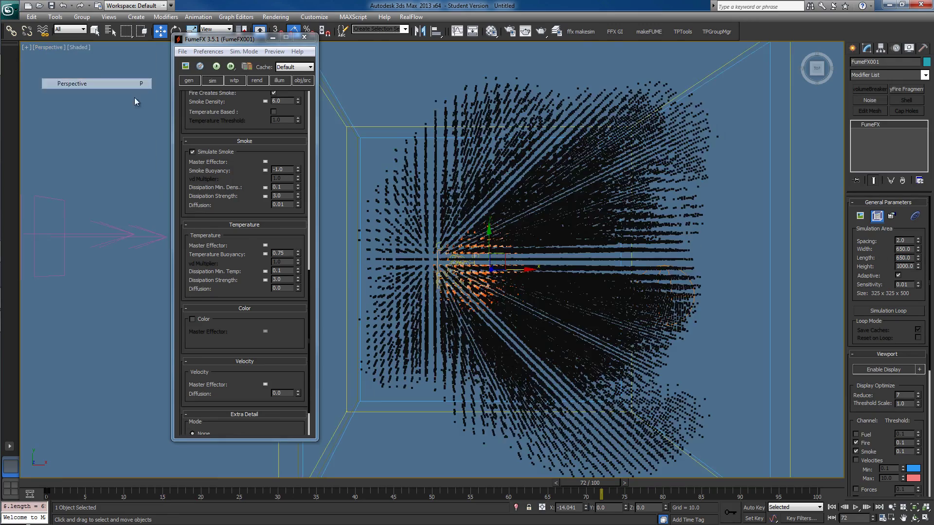
pyautogui.keyDown('alt'); pyautogui.moveTo(419, 189); pyautogui.dragTo(770, 169, button='middle'); pyautogui.keyUp('alt')
pyautogui.scroll(-10, 639, 159)
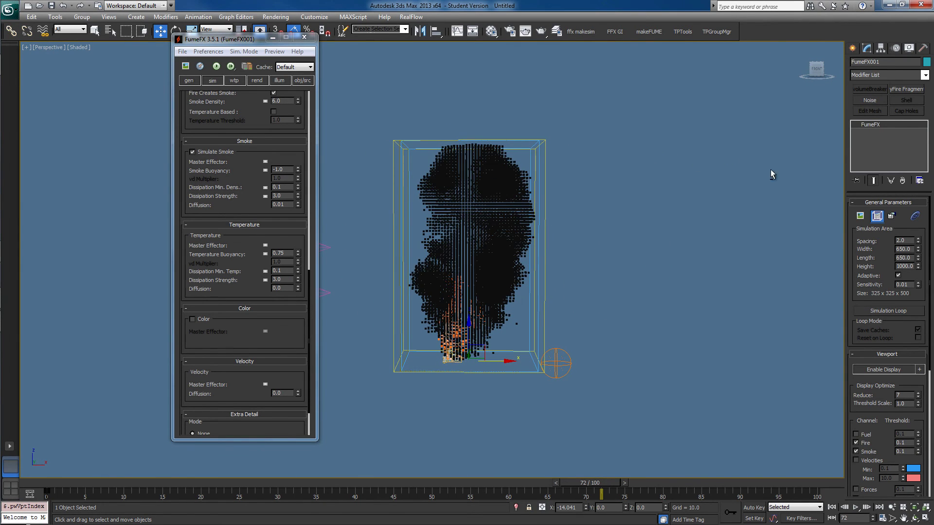
pyautogui.moveTo(710, 178); pyautogui.dragTo(729, 173, button='middle')
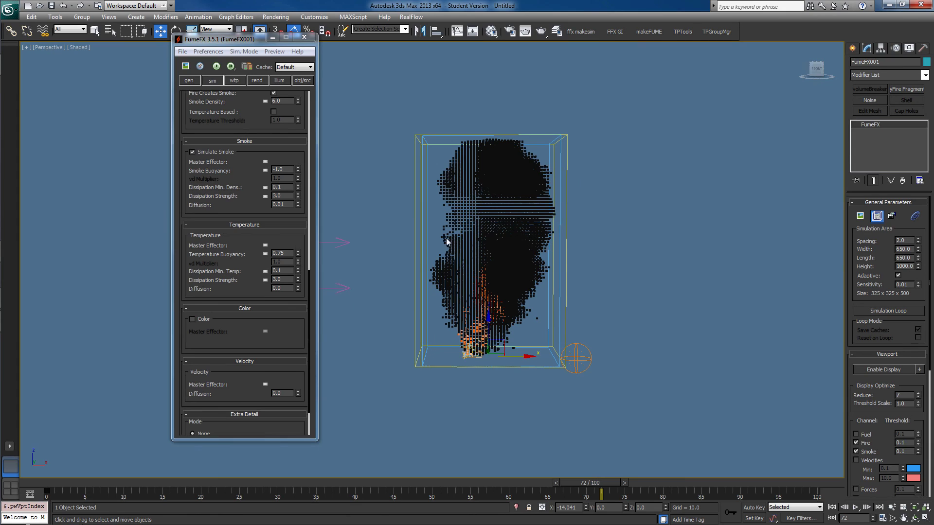
pyautogui.moveTo(448, 242); pyautogui.dragTo(450, 240, button='middle')
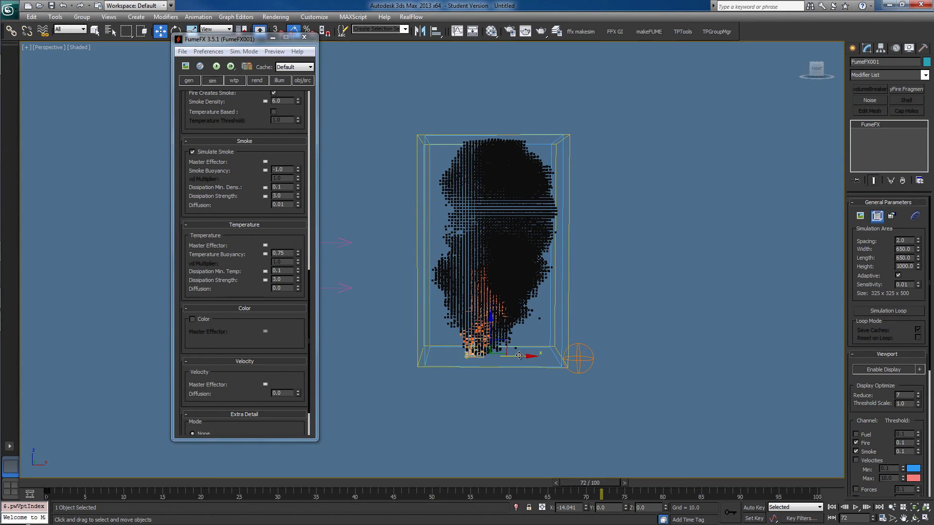
pyautogui.moveTo(519, 356); pyautogui.dragTo(525, 356)
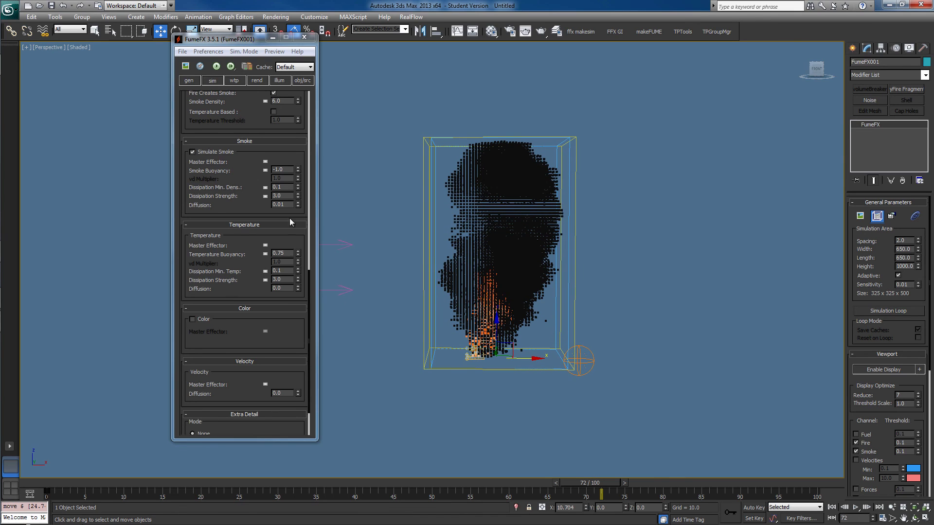
# Check the general and simulation settings and run the default simulation.
pyautogui.click(190, 82)
pyautogui.click(213, 82)
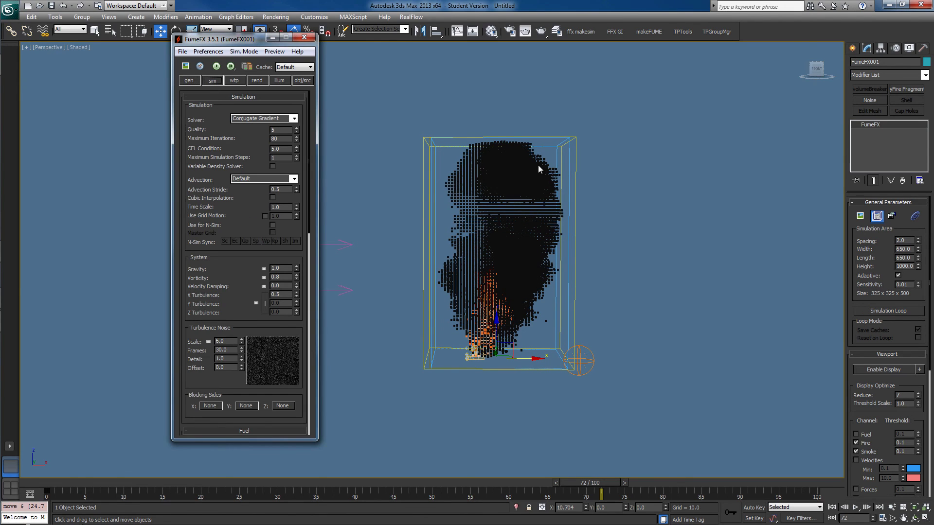
pyautogui.moveTo(538, 166); pyautogui.dragTo(538, 170, button='middle')
pyautogui.click(217, 67)
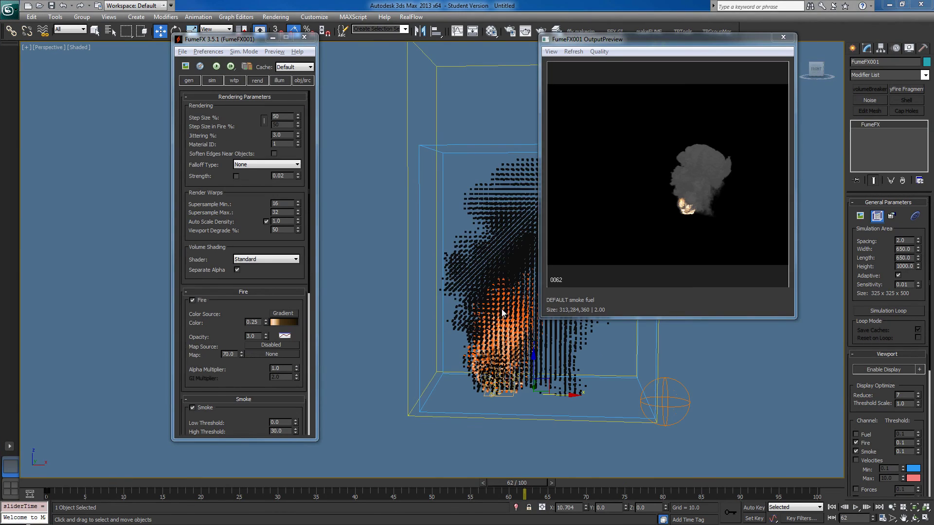
# Examine the new fire and smoke in the viewport and output preview at frames 62, 63 and 57.
pyautogui.moveTo(504, 313)
pyautogui.keyDown('alt'); pyautogui.mouseDown(button='middle')
pyautogui.moveTo(526, 329)
pyautogui.moveTo(504, 312)
pyautogui.mouseUp(button='middle'); pyautogui.keyUp('alt')
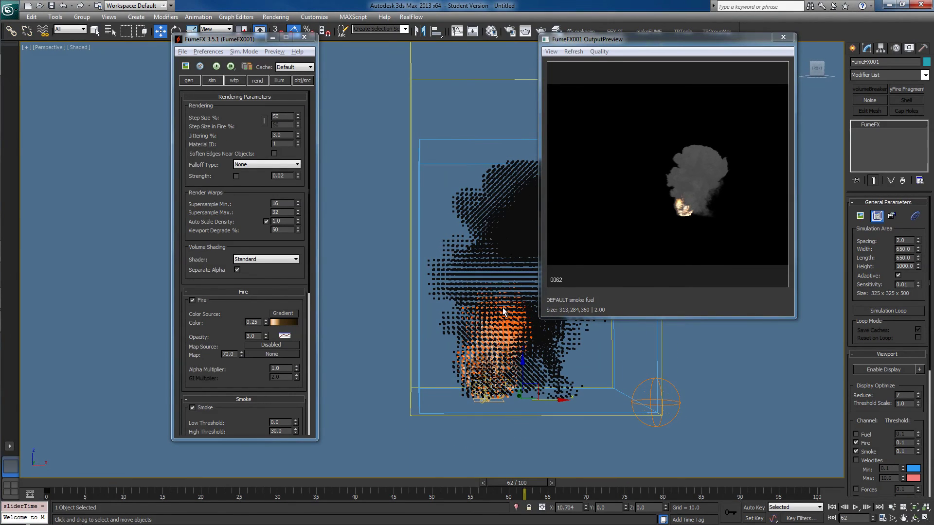
pyautogui.moveTo(565, 480); pyautogui.dragTo(528, 421)
pyautogui.press('w')
pyautogui.keyDown('alt'); pyautogui.moveTo(528, 421); pyautogui.dragTo(521, 428, button='middle'); pyautogui.keyUp('alt')
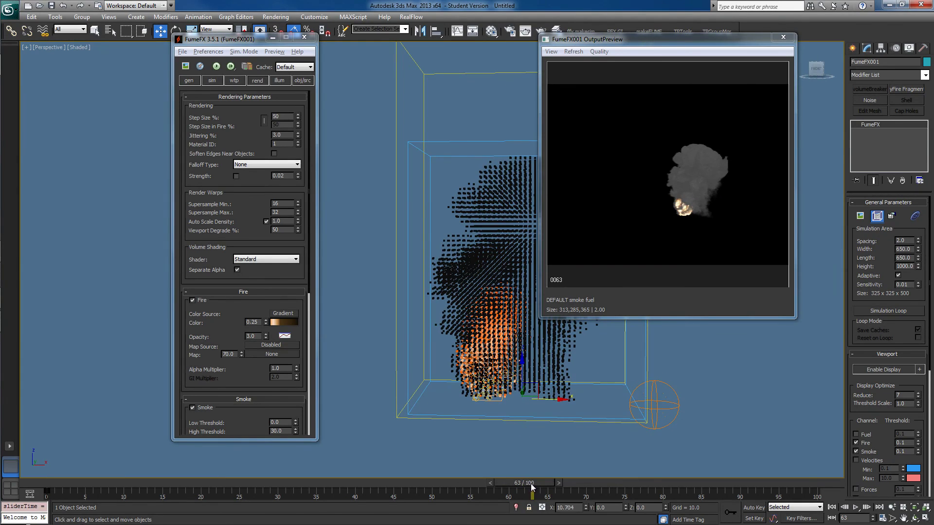
pyautogui.moveTo(532, 483); pyautogui.dragTo(478, 401)
pyautogui.press('w')
pyautogui.keyDown('alt'); pyautogui.moveTo(478, 401); pyautogui.dragTo(490, 371, button='middle'); pyautogui.keyUp('alt')
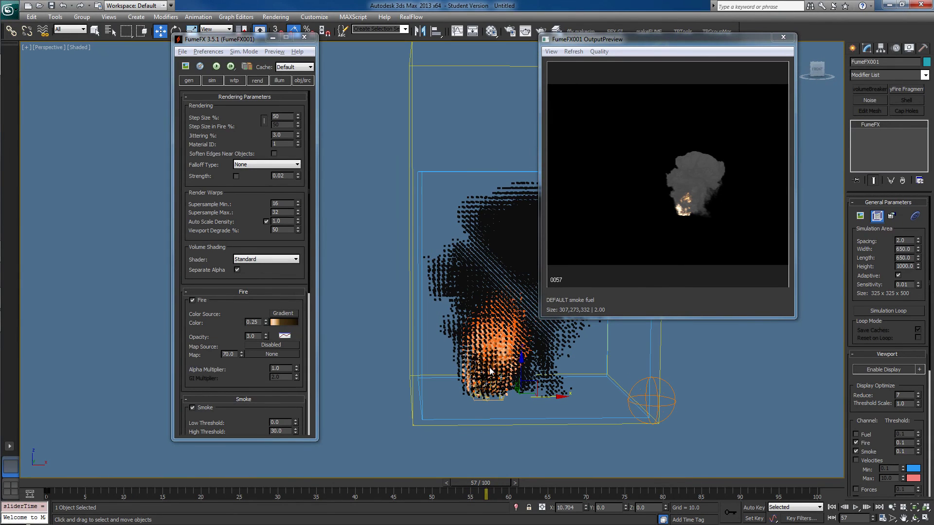
# Look over the particle source parameters, the turbulence, fuel and smoke simulation settings, and the general parameters.
pyautogui.click(303, 80)
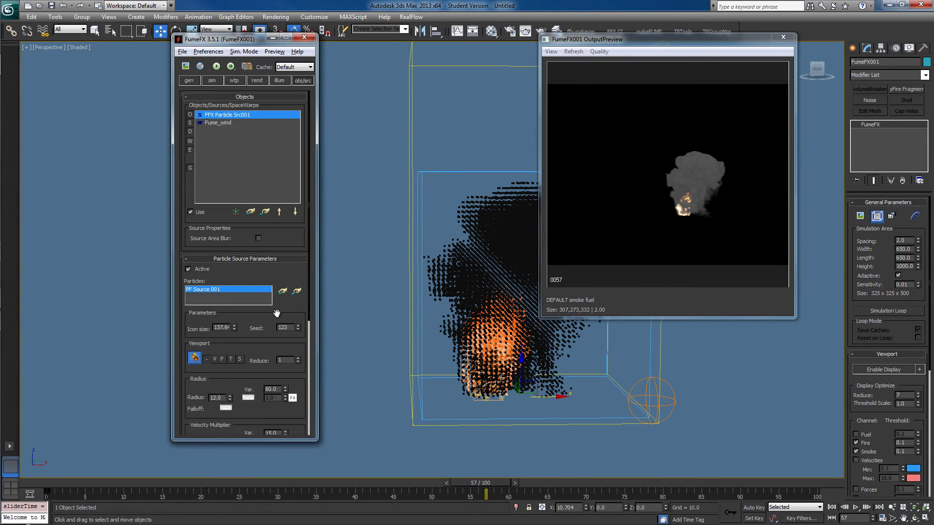
pyautogui.moveTo(243, 342); pyautogui.dragTo(247, 288)
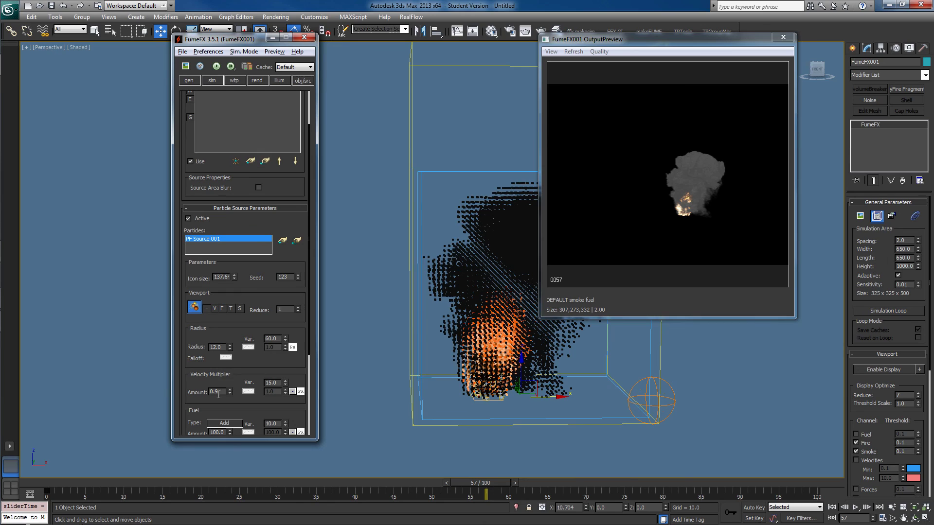
pyautogui.click(216, 84)
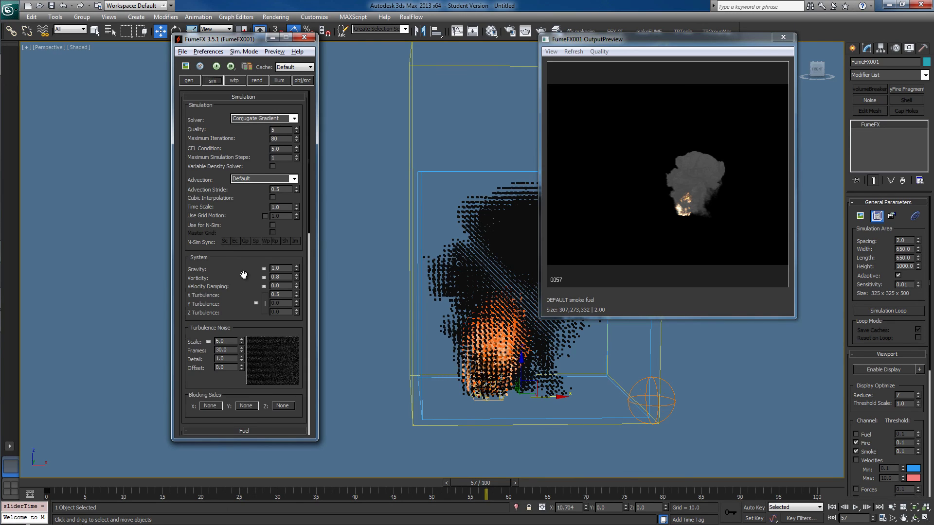
pyautogui.moveTo(244, 276); pyautogui.dragTo(252, 219)
pyautogui.moveTo(238, 332); pyautogui.dragTo(239, 242)
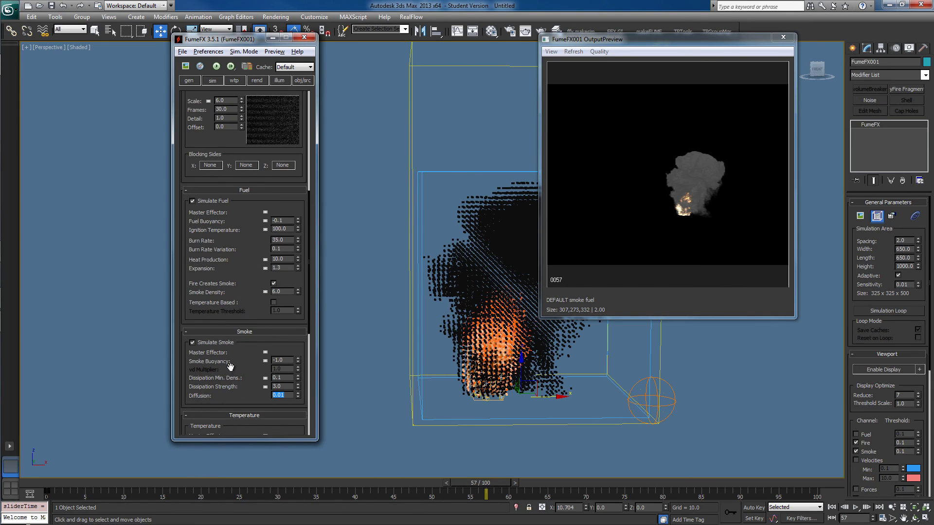
pyautogui.scroll(3, 230, 366)
pyautogui.click(241, 319)
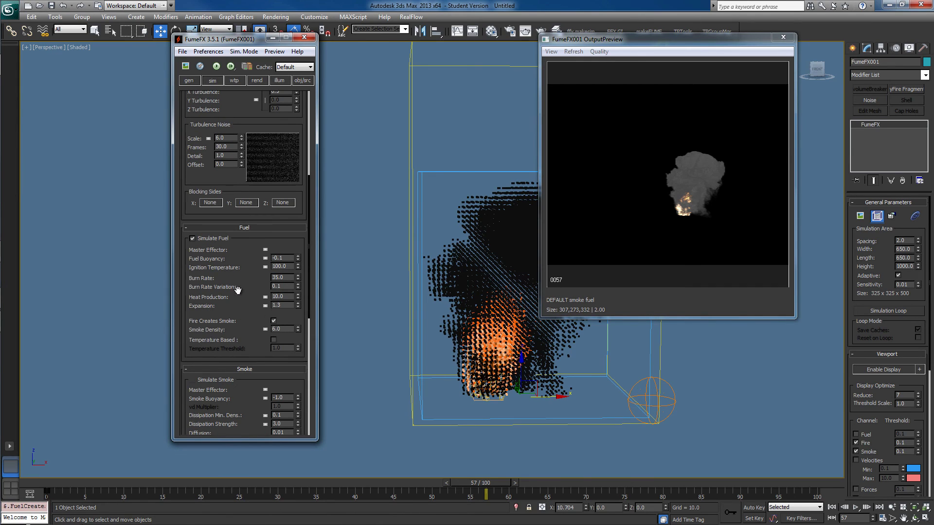
pyautogui.moveTo(237, 290); pyautogui.dragTo(243, 351)
pyautogui.moveTo(285, 169); pyautogui.dragTo(284, 268)
pyautogui.moveTo(207, 257); pyautogui.dragTo(227, 309)
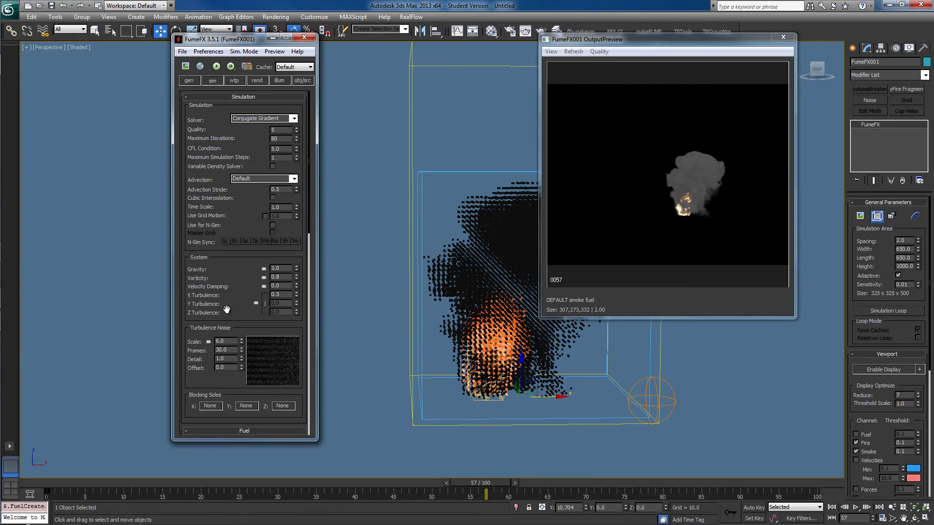
pyautogui.click(189, 81)
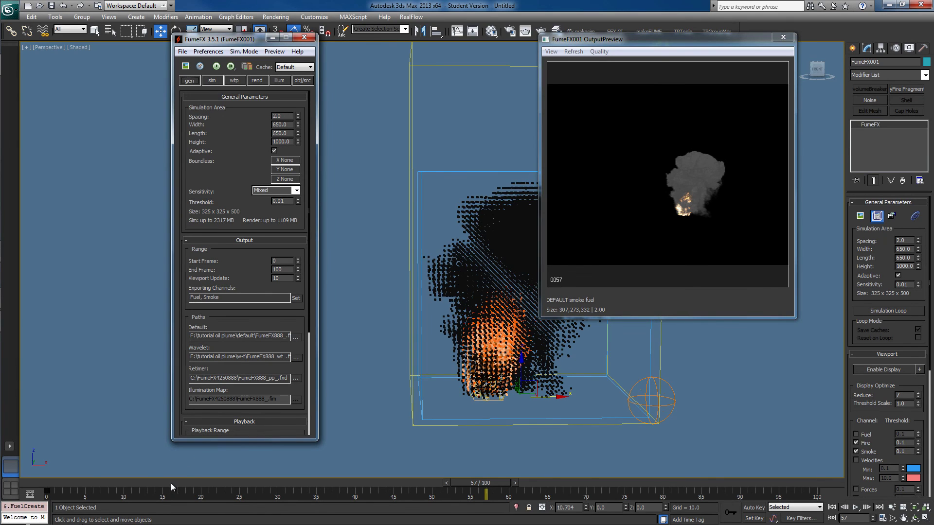
# Check frame 70, make a FumeFX preview of frames 0 to 70 at 24 FPS playback, and watch it before closing the player.
pyautogui.moveTo(171, 483); pyautogui.dragTo(588, 489)
pyautogui.press('w')
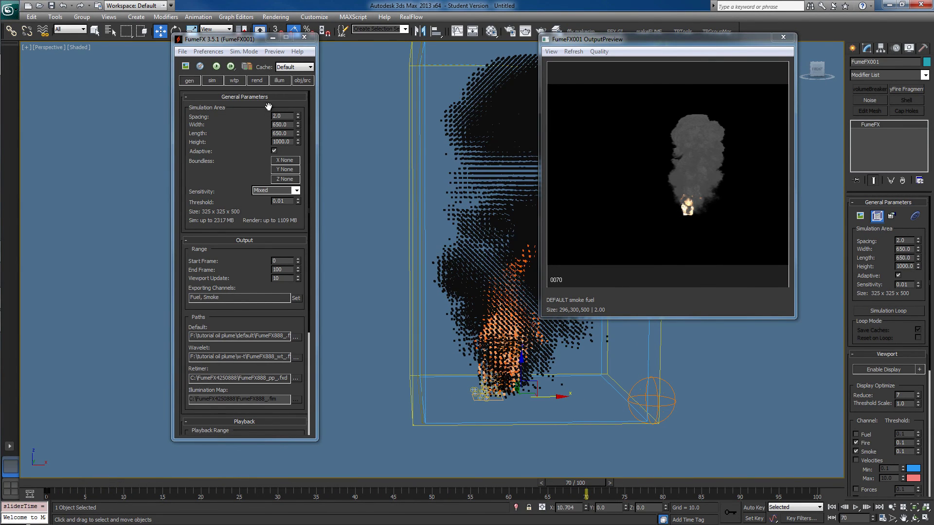
pyautogui.click(273, 51)
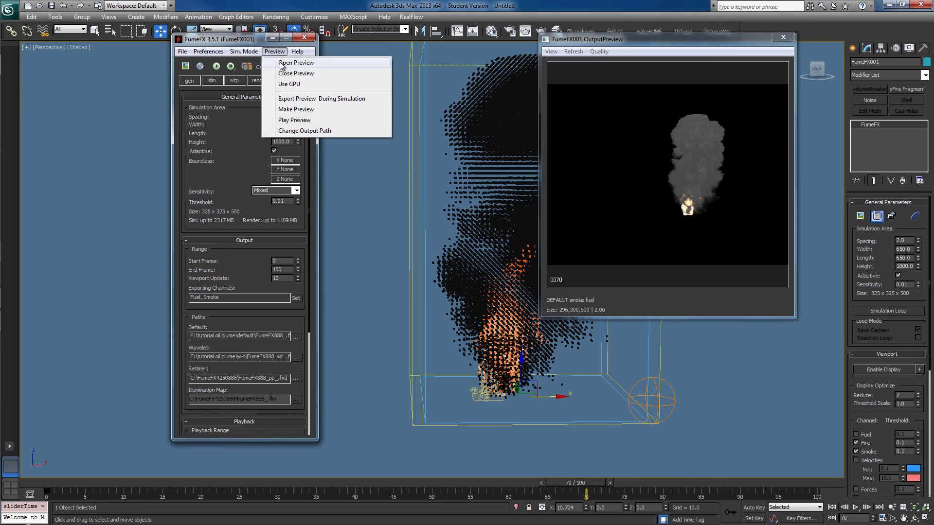
pyautogui.click(298, 119)
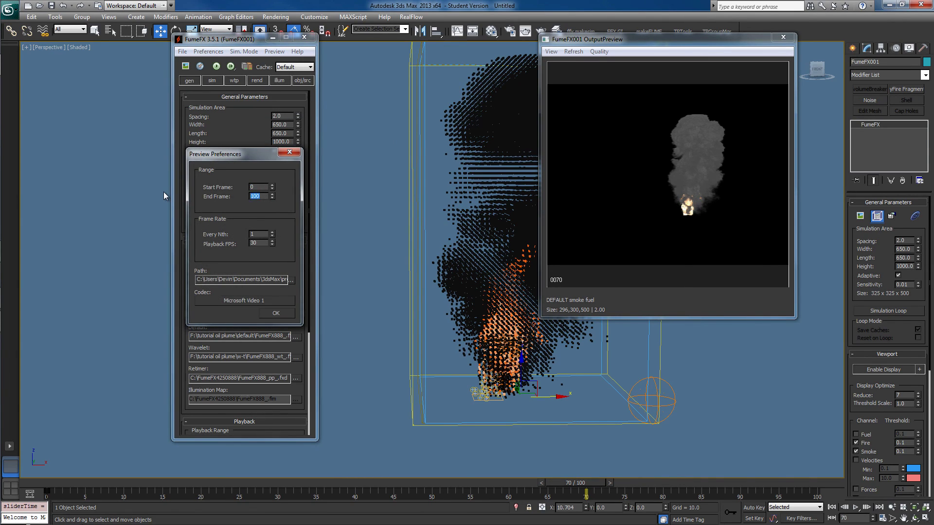
pyautogui.write('70')
pyautogui.doubleClick(262, 243)
pyautogui.write('24')
pyautogui.click(278, 315)
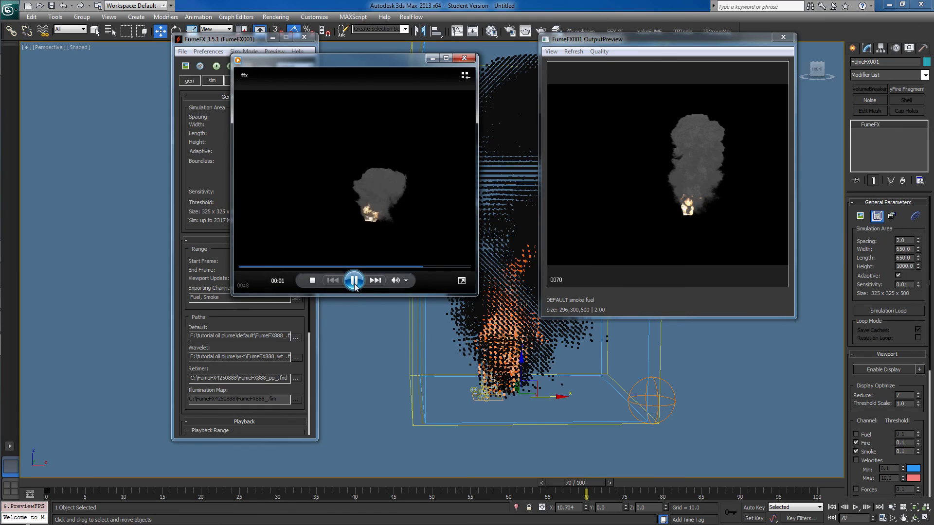
pyautogui.click(355, 285)
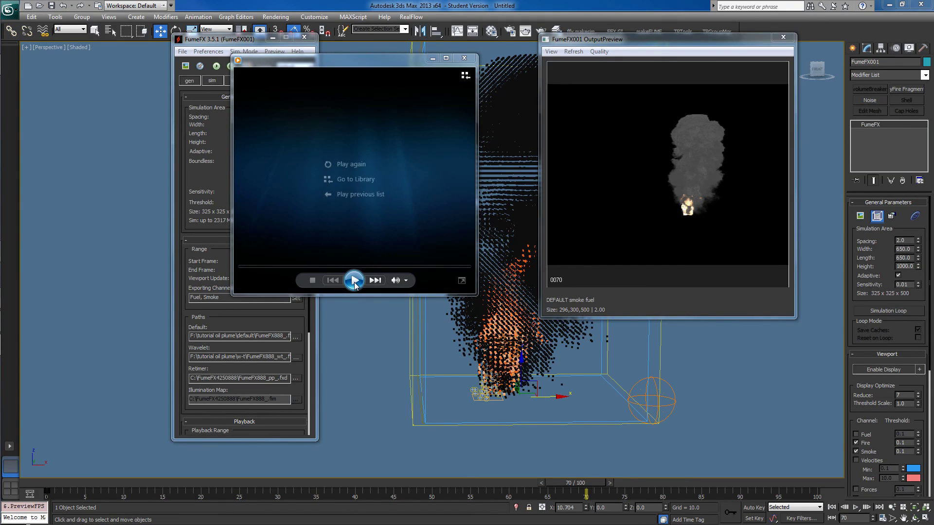
pyautogui.click(464, 58)
# Examine the fire and smoke plume in the viewport and output preview around frames 50 and 64.
pyautogui.keyDown('alt'); pyautogui.moveTo(477, 117); pyautogui.dragTo(608, 461, button='middle'); pyautogui.keyUp('alt')
pyautogui.moveTo(576, 481); pyautogui.dragTo(439, 435)
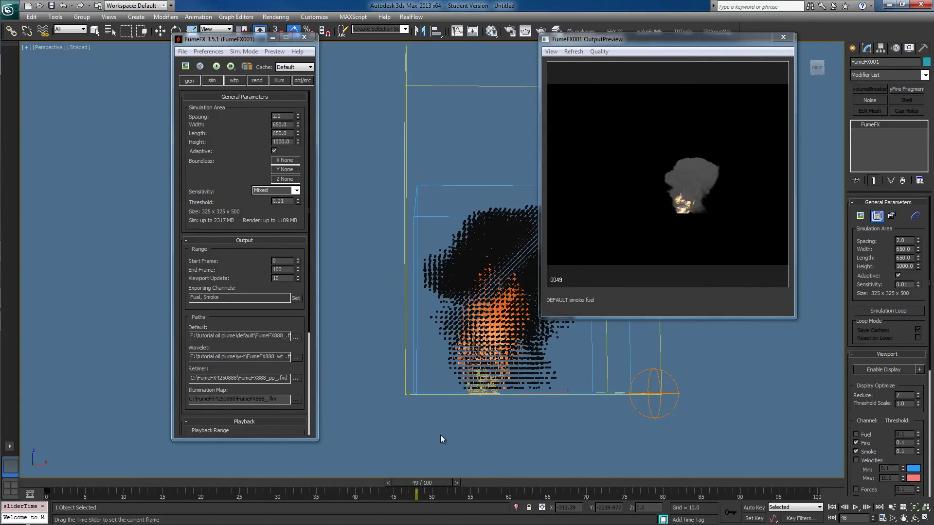
pyautogui.press('w')
pyautogui.keyDown('alt'); pyautogui.moveTo(439, 434); pyautogui.dragTo(473, 386, button='middle'); pyautogui.keyUp('alt')
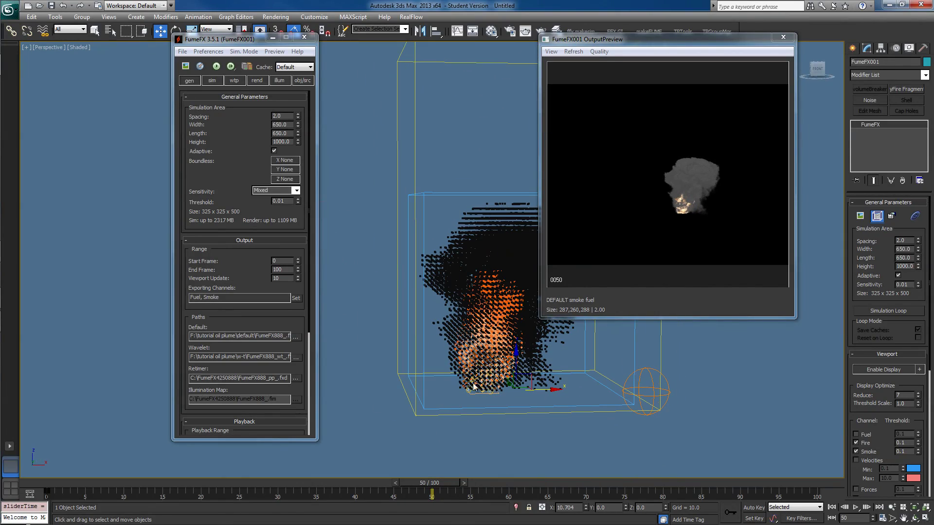
pyautogui.moveTo(470, 480); pyautogui.dragTo(547, 470)
pyautogui.press('w')
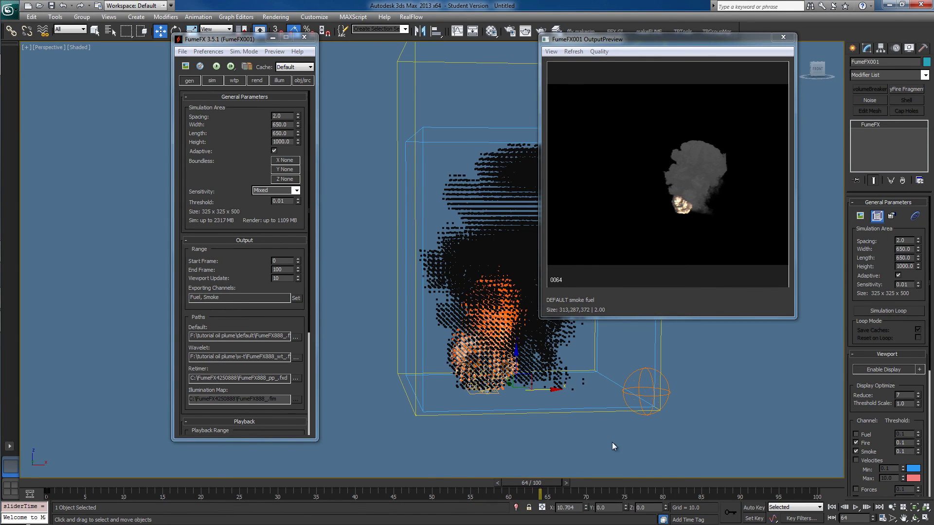